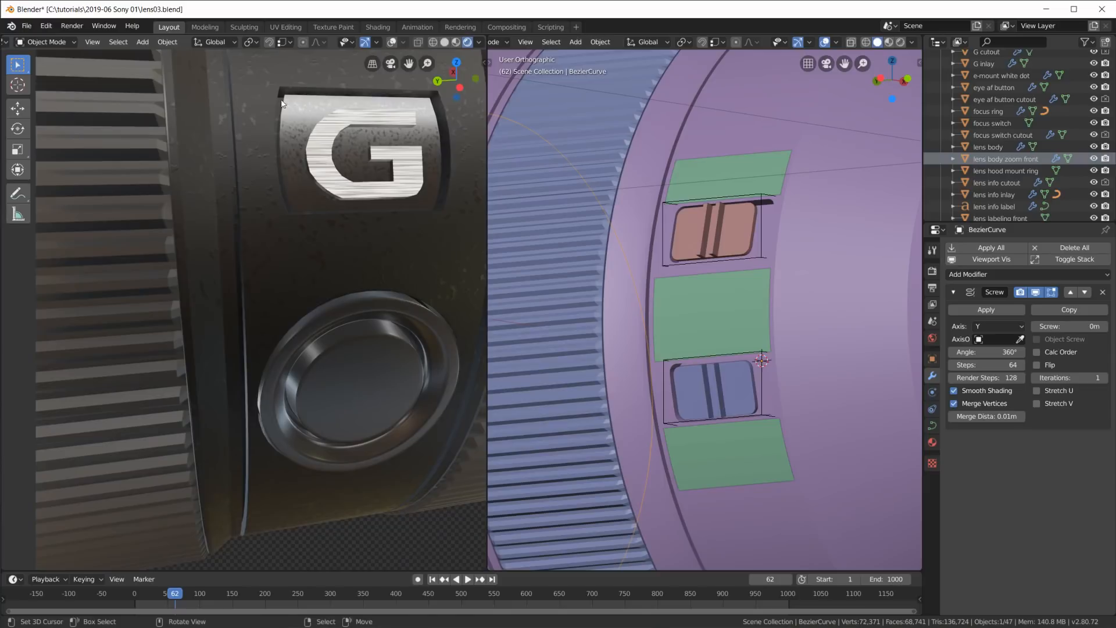
Examine the screws on the metal mount ring of the rendered lens.
{"action": "scroll", "coordinate": [314, 154], "scroll_direction": "down", "scroll_amount": 6}
{"action": "middle_click_drag", "start_coordinate": [316, 188], "coordinate": [285, 182]}
{"action": "scroll", "coordinate": [285, 181], "scroll_direction": "down", "scroll_amount": 3}
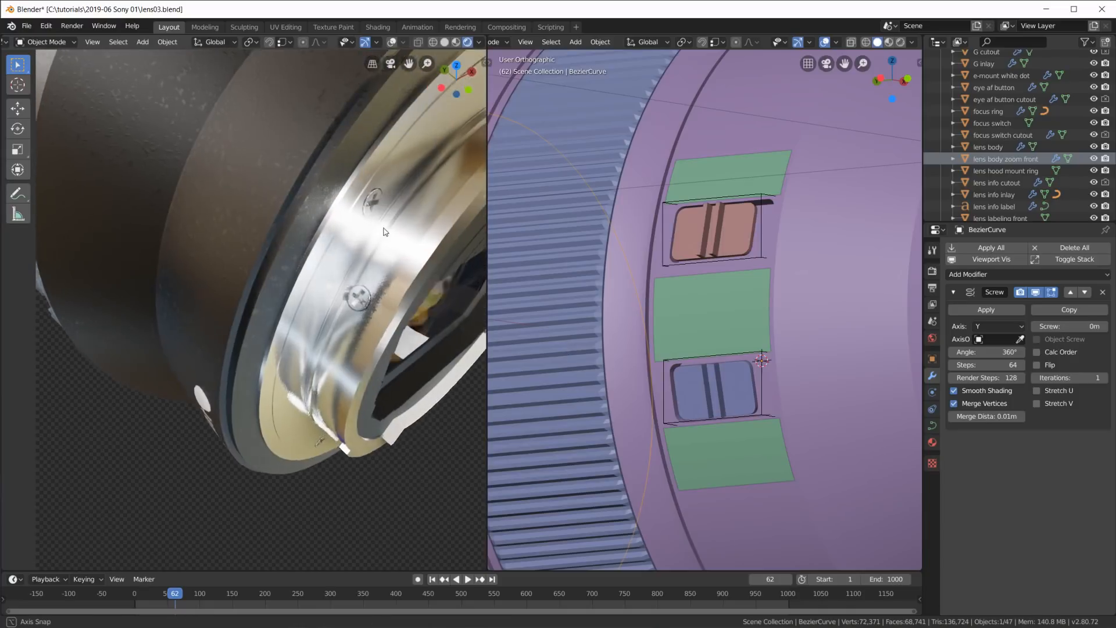
{"action": "scroll", "coordinate": [340, 221], "scroll_direction": "up", "scroll_amount": 8}
{"action": "scroll", "coordinate": [342, 250], "scroll_direction": "down", "scroll_amount": 4}
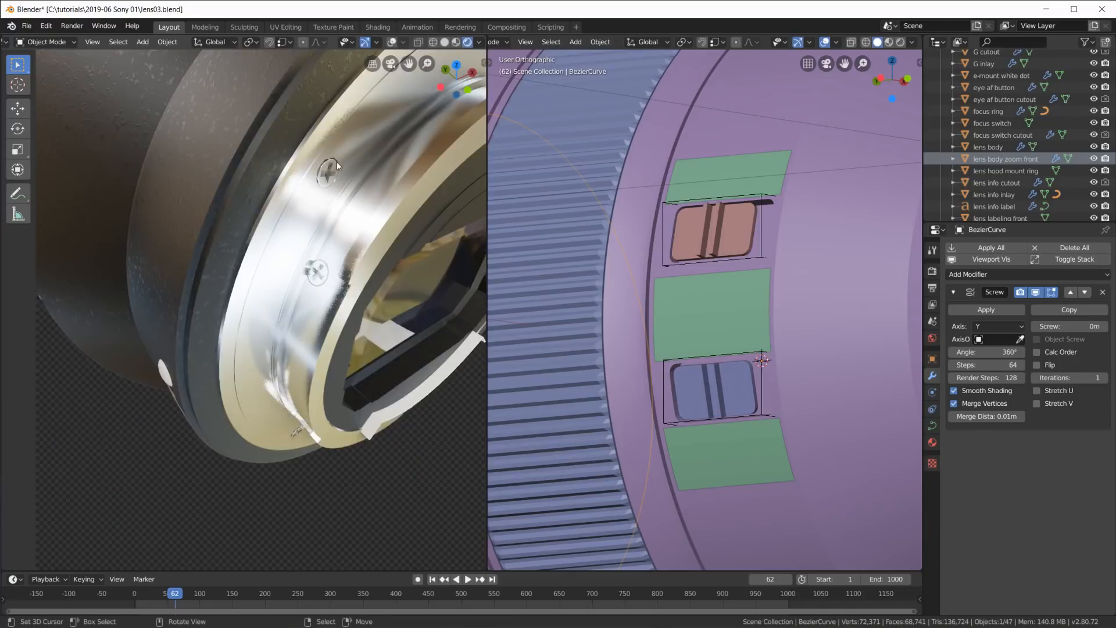
{"action": "left_click", "coordinate": [337, 163]}
{"action": "key", "text": "g"}
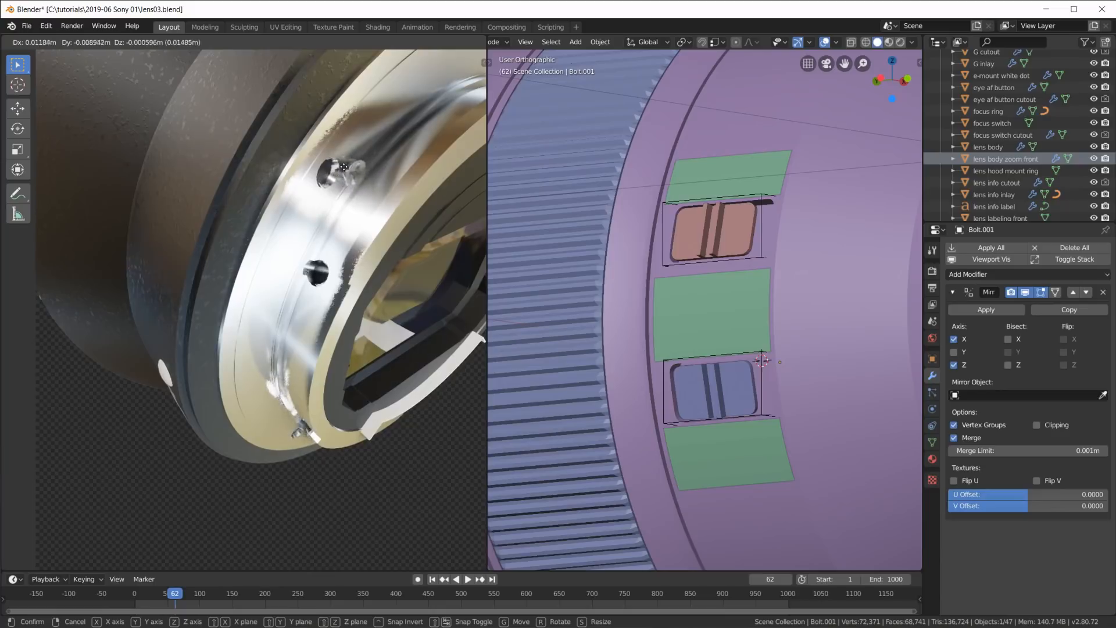
{"action": "left_click", "coordinate": [343, 170]}
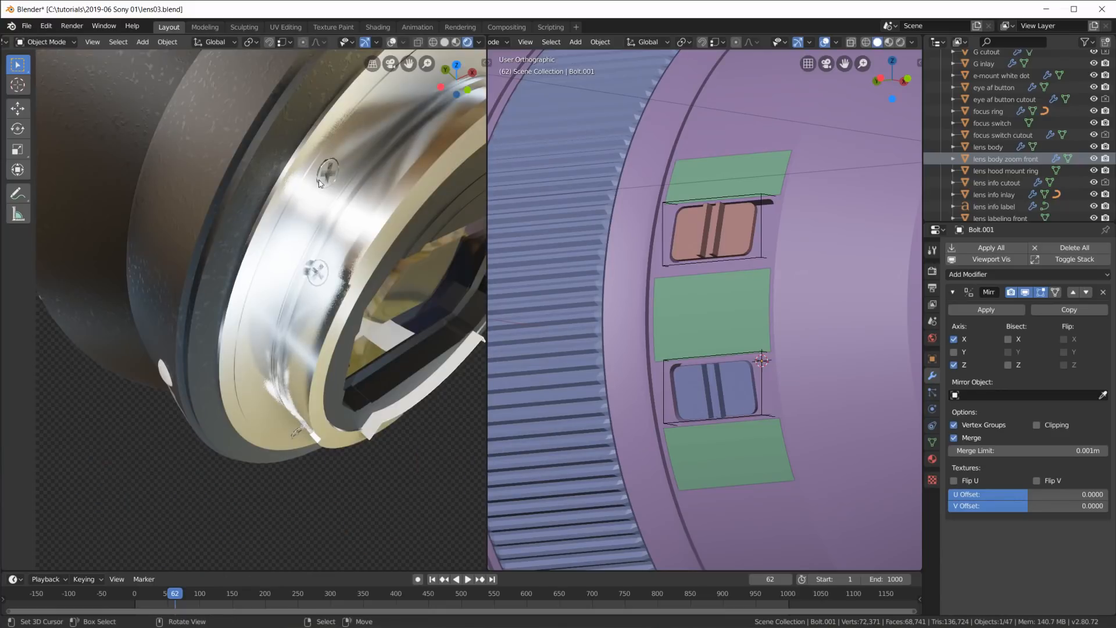
Inspect the lens through the camera, then close up at the mount ring and the AF/MF and ON/OFF switch cutouts.
{"action": "middle_click_drag", "start_coordinate": [330, 257], "coordinate": [249, 329], "text": "shift"}
{"action": "scroll", "coordinate": [359, 227], "scroll_direction": "down", "scroll_amount": 6}
{"action": "scroll", "coordinate": [350, 342], "scroll_direction": "down", "scroll_amount": 3}
{"action": "key", "text": "KP_0"}
{"action": "middle_click_drag", "start_coordinate": [259, 426], "coordinate": [181, 386], "text": "shift"}
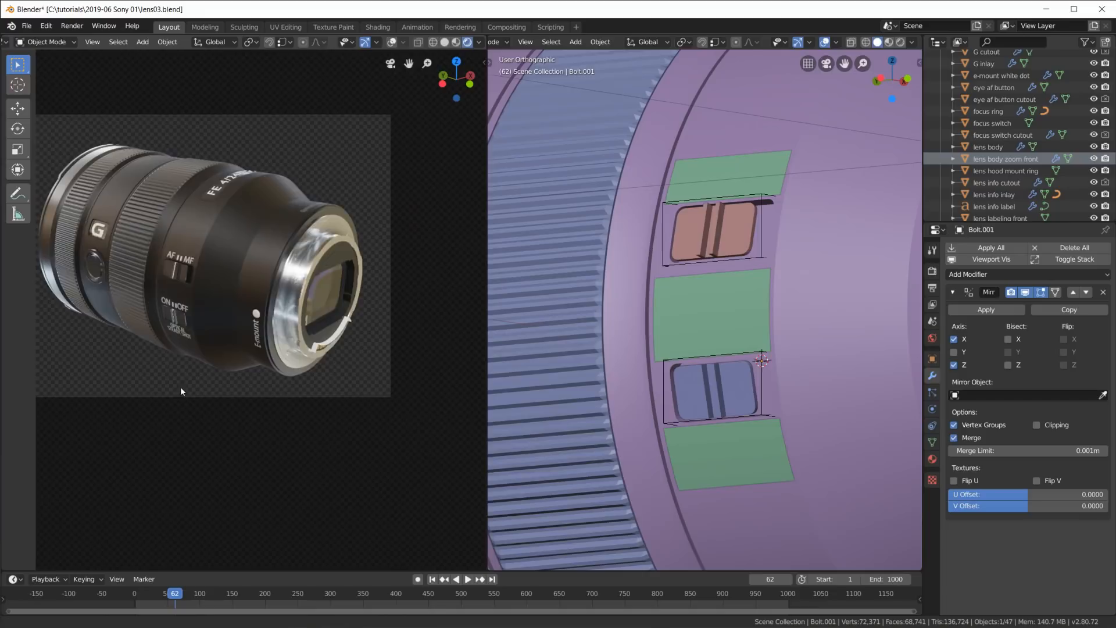
{"action": "scroll", "coordinate": [328, 293], "scroll_direction": "up", "scroll_amount": 3}
{"action": "scroll", "coordinate": [329, 297], "scroll_direction": "up", "scroll_amount": 6}
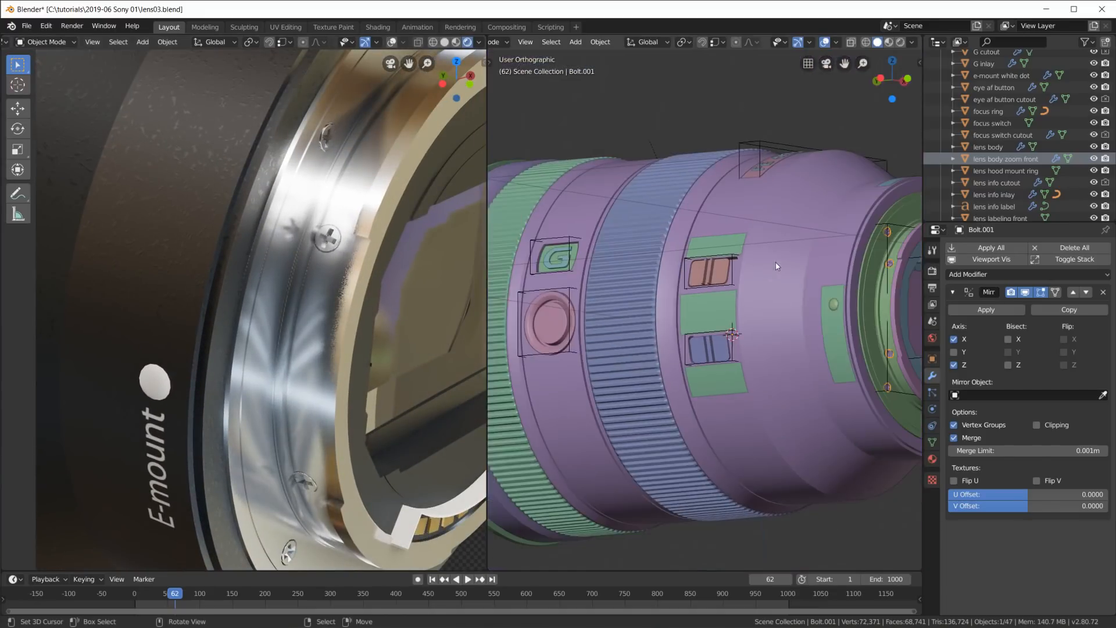
{"action": "scroll", "coordinate": [668, 320], "scroll_direction": "down", "scroll_amount": 4}
{"action": "scroll", "coordinate": [676, 291], "scroll_direction": "up", "scroll_amount": 5}
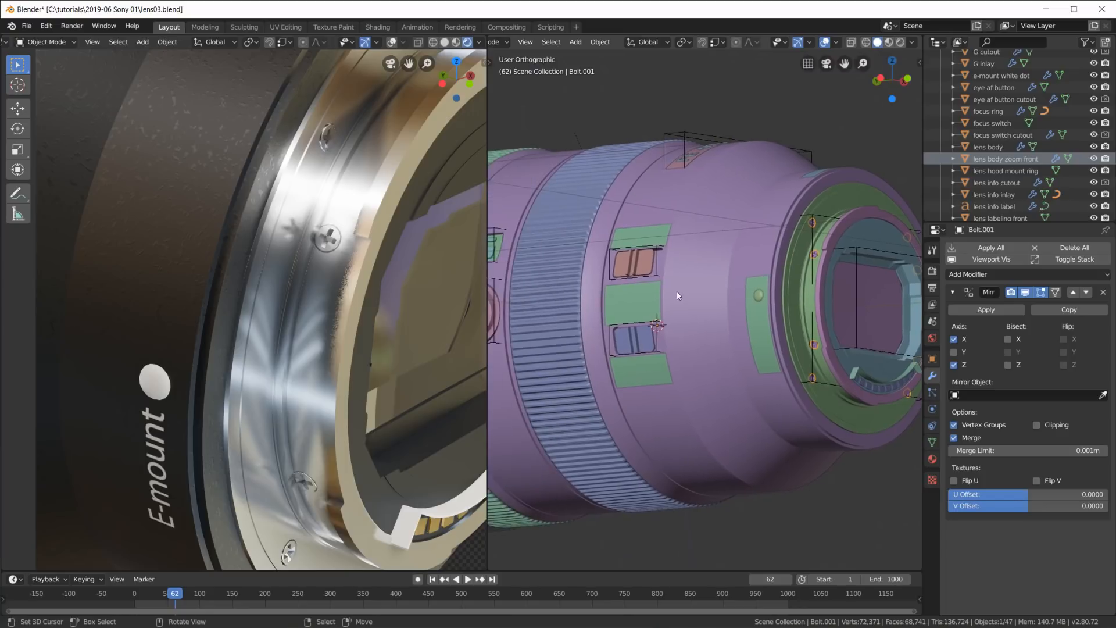
{"action": "middle_click_drag", "start_coordinate": [676, 291], "coordinate": [705, 282]}
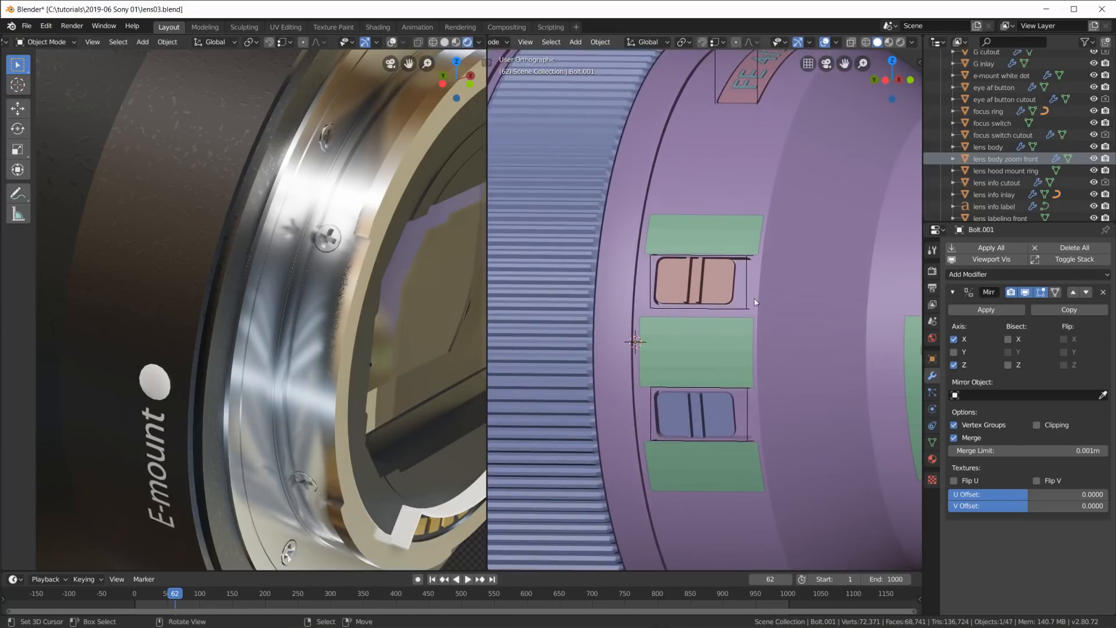
{"action": "middle_click_drag", "start_coordinate": [274, 289], "coordinate": [290, 239]}
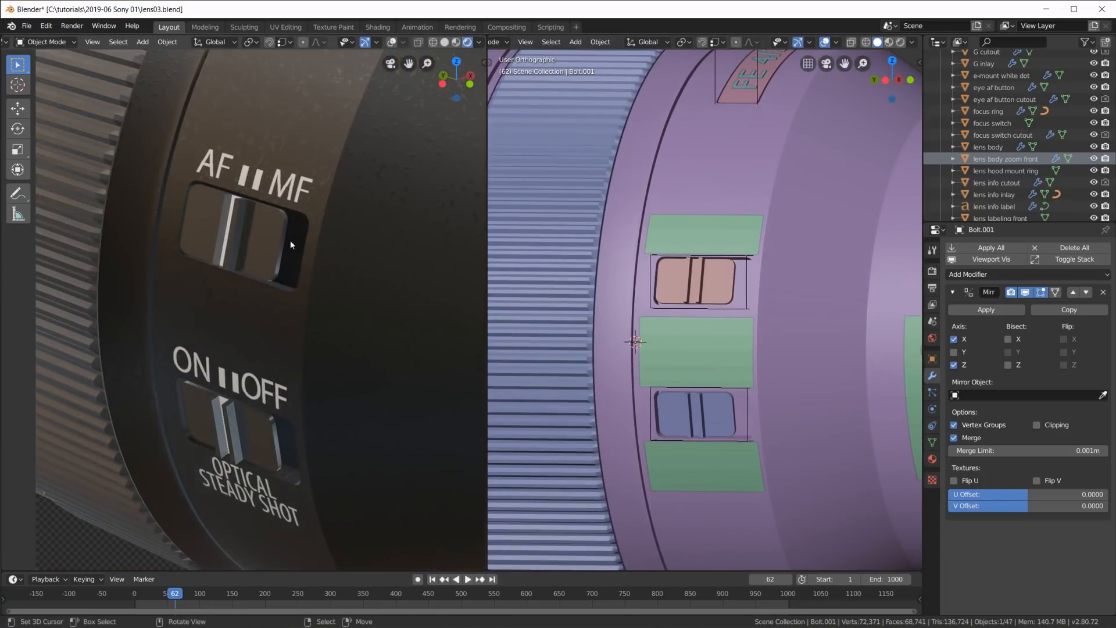
{"action": "scroll", "coordinate": [667, 291], "scroll_direction": "up", "scroll_amount": 3}
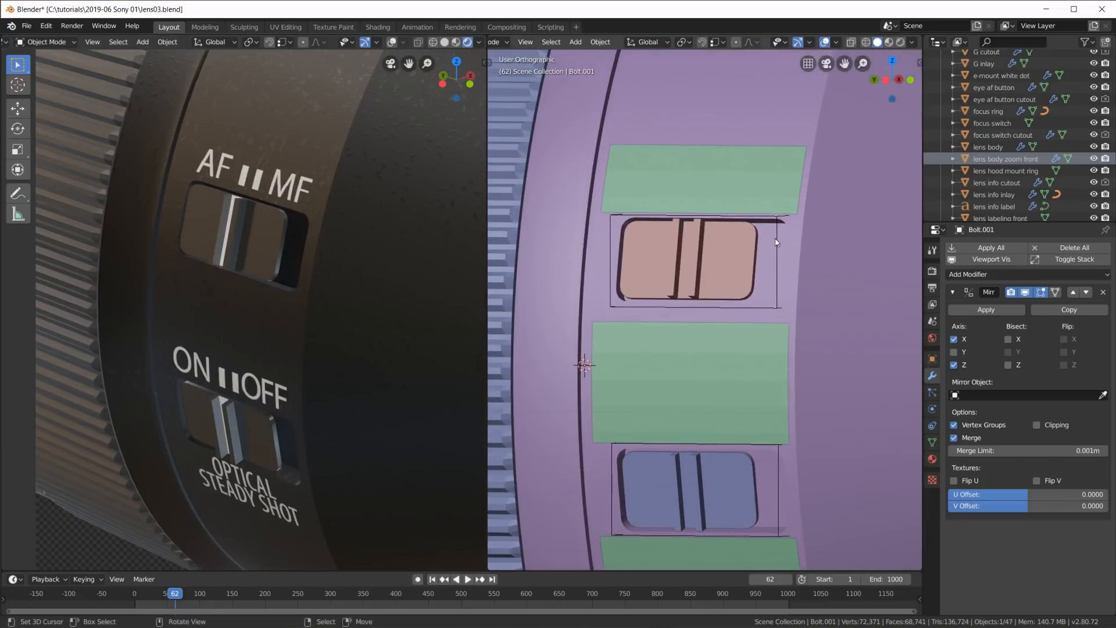
Isolate the focus switch cutout in local view and inspect its base mesh in vertex select mode.
{"action": "left_click", "coordinate": [778, 224]}
{"action": "key", "text": "Tab"}
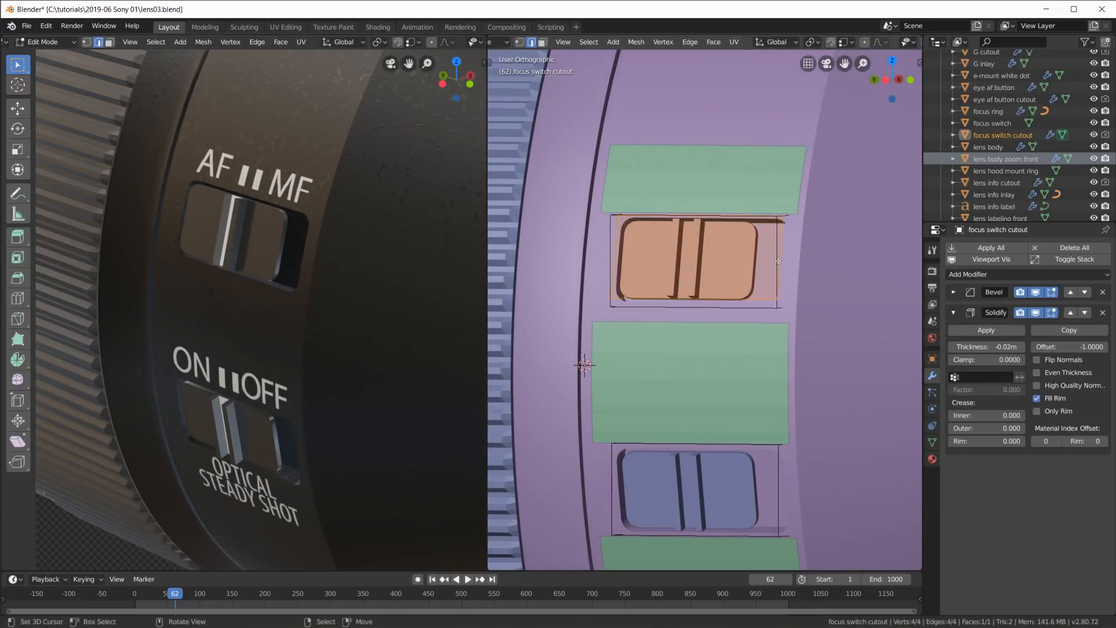
{"action": "middle_click_drag", "start_coordinate": [796, 266], "coordinate": [795, 270]}
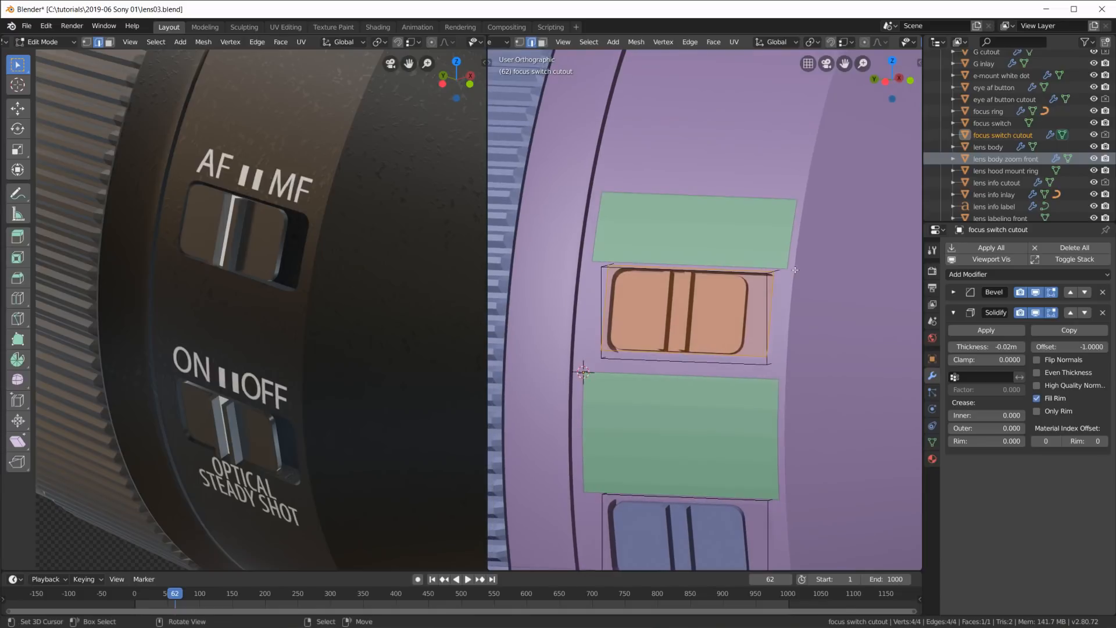
{"action": "key", "text": "KP_Divide"}
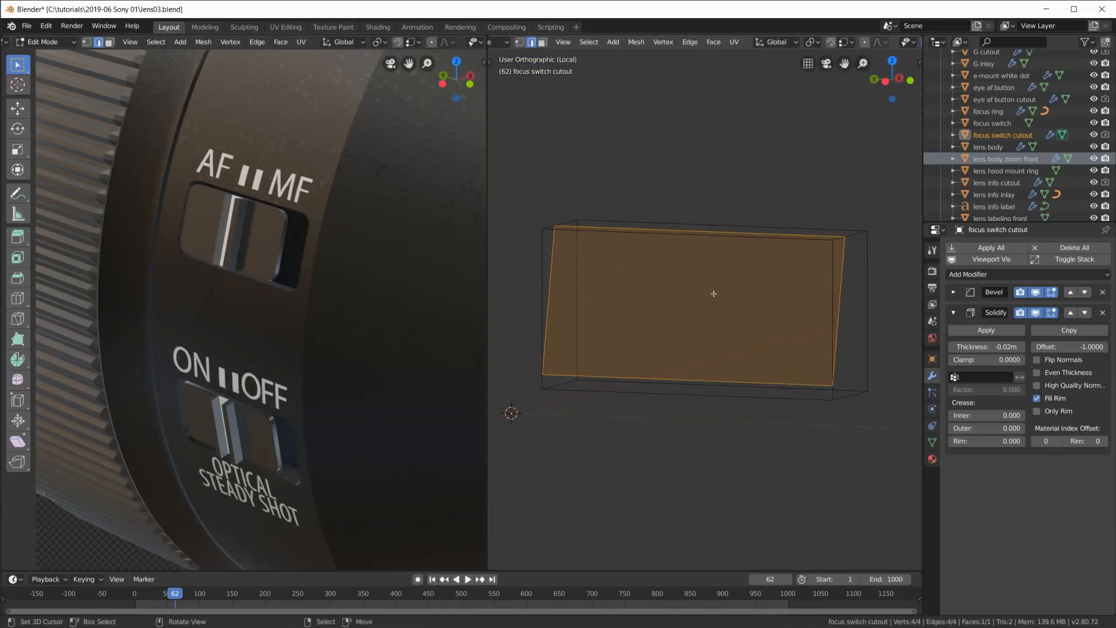
{"action": "key", "text": "1"}
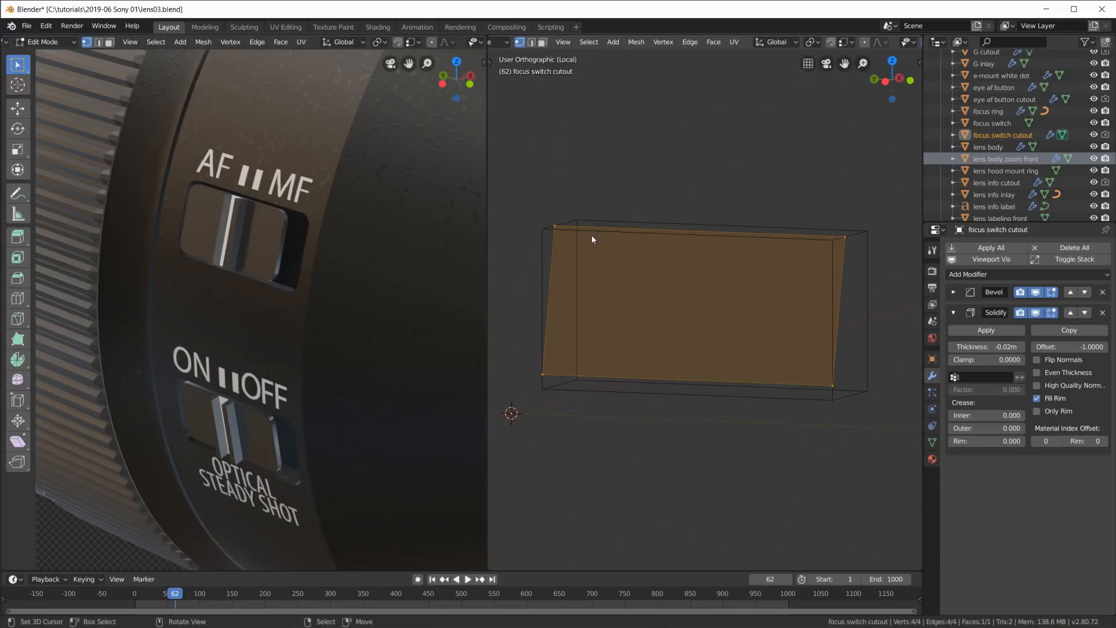
{"action": "key", "text": "Tab"}
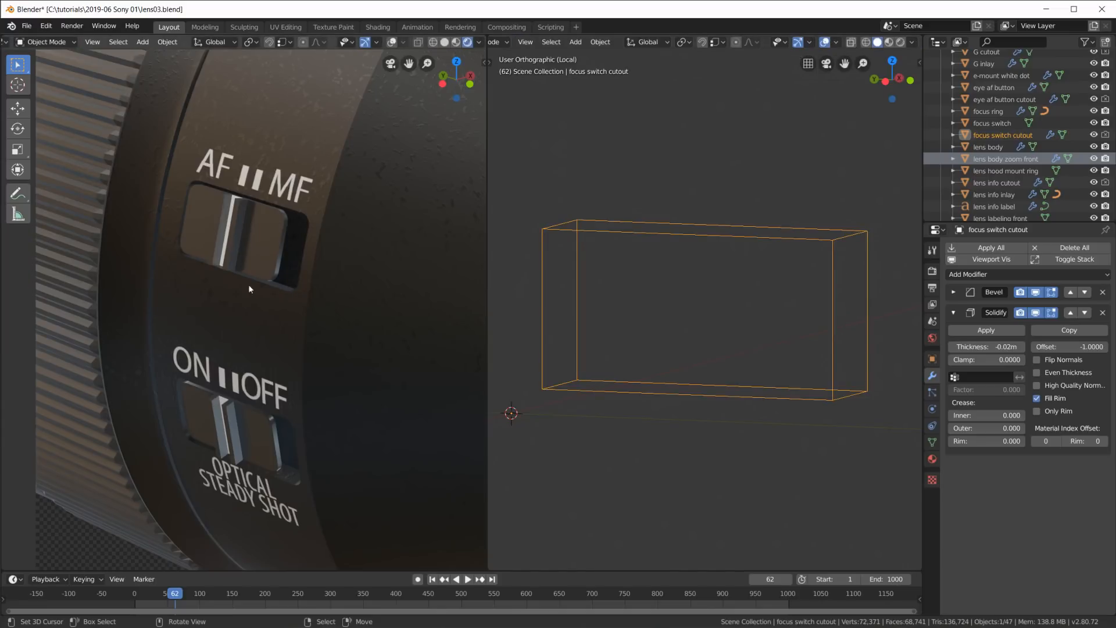
{"action": "scroll", "coordinate": [702, 301], "scroll_direction": "down", "scroll_amount": 2}
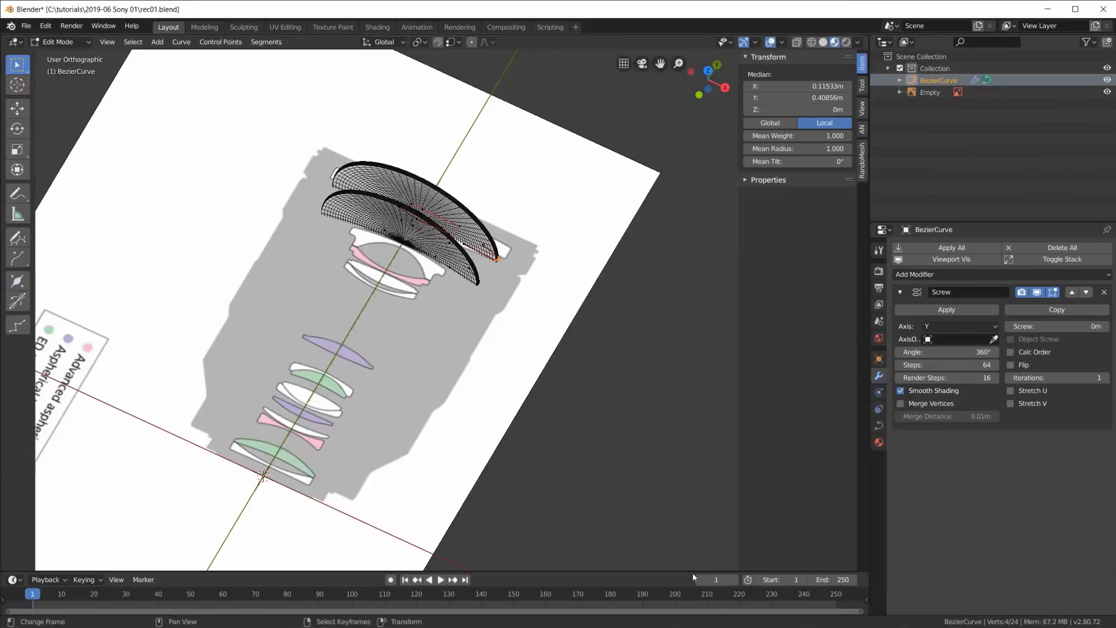
Hide the lens curve and the reference image so the scene is empty.
{"action": "scroll", "coordinate": [486, 354], "scroll_direction": "down", "scroll_amount": 3}
{"action": "scroll", "coordinate": [486, 354], "scroll_direction": "up", "scroll_amount": 2}
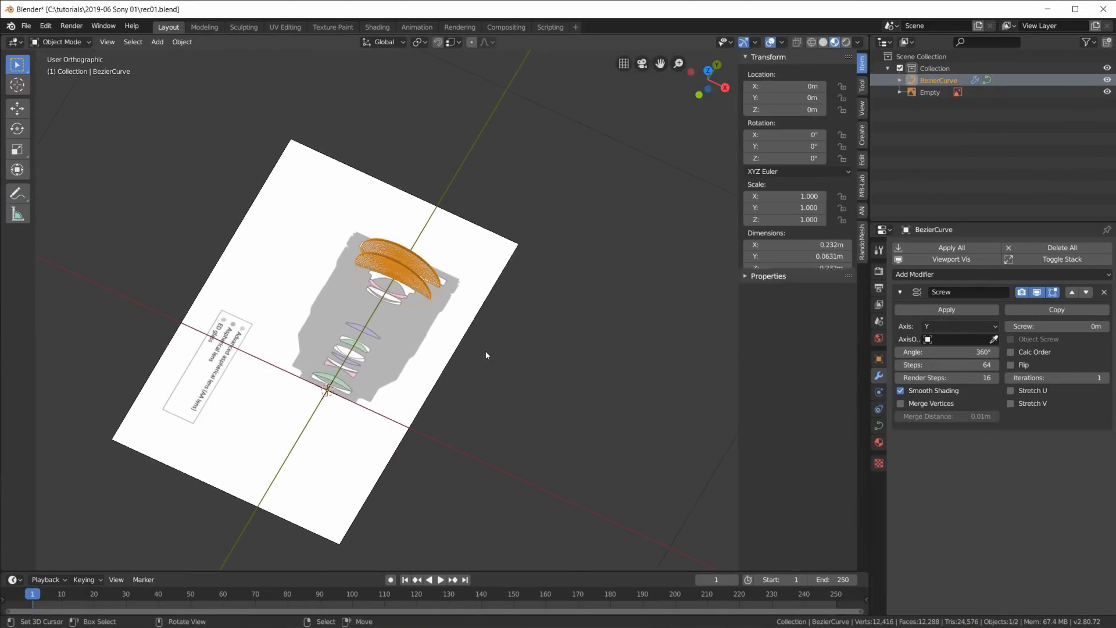
{"action": "key", "text": "a"}
{"action": "middle_click_drag", "start_coordinate": [486, 351], "coordinate": [498, 242]}
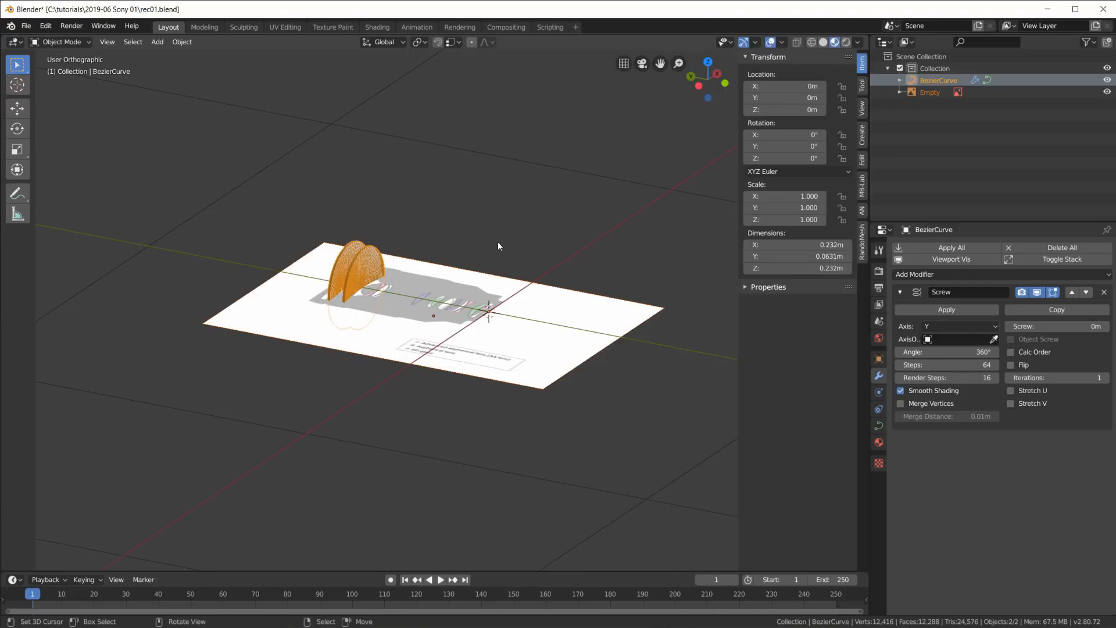
{"action": "key", "text": "h"}
Add a plane mesh at the world origin in top view.
{"action": "key", "text": "KP_7"}
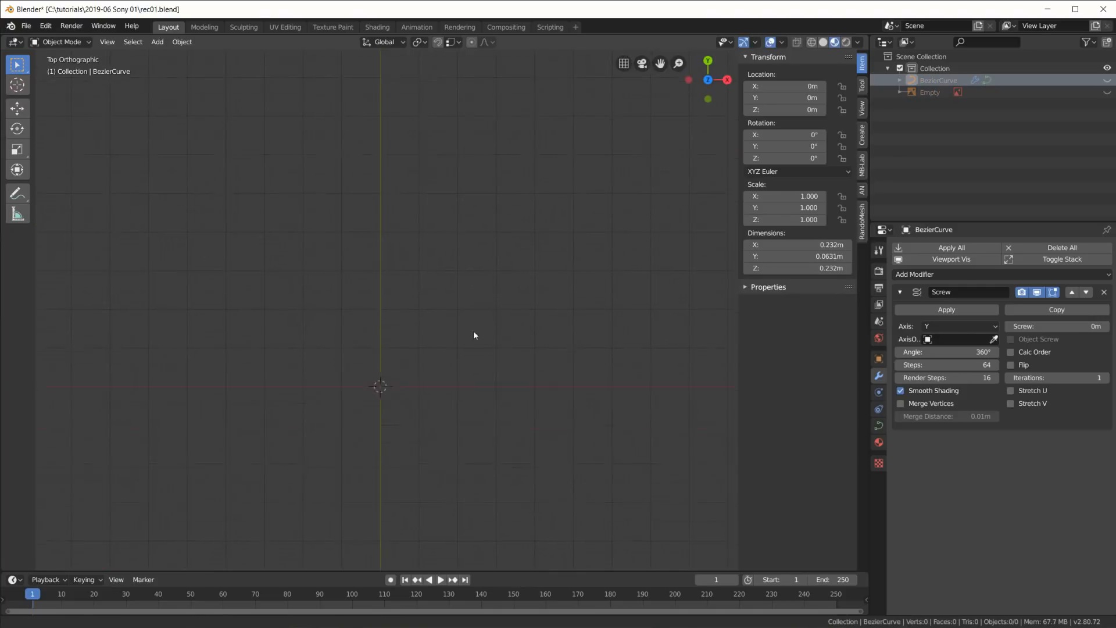
{"action": "key", "text": "shift+a"}
{"action": "mouse_move", "coordinate": [403, 237]}
{"action": "left_click", "coordinate": [459, 226]}
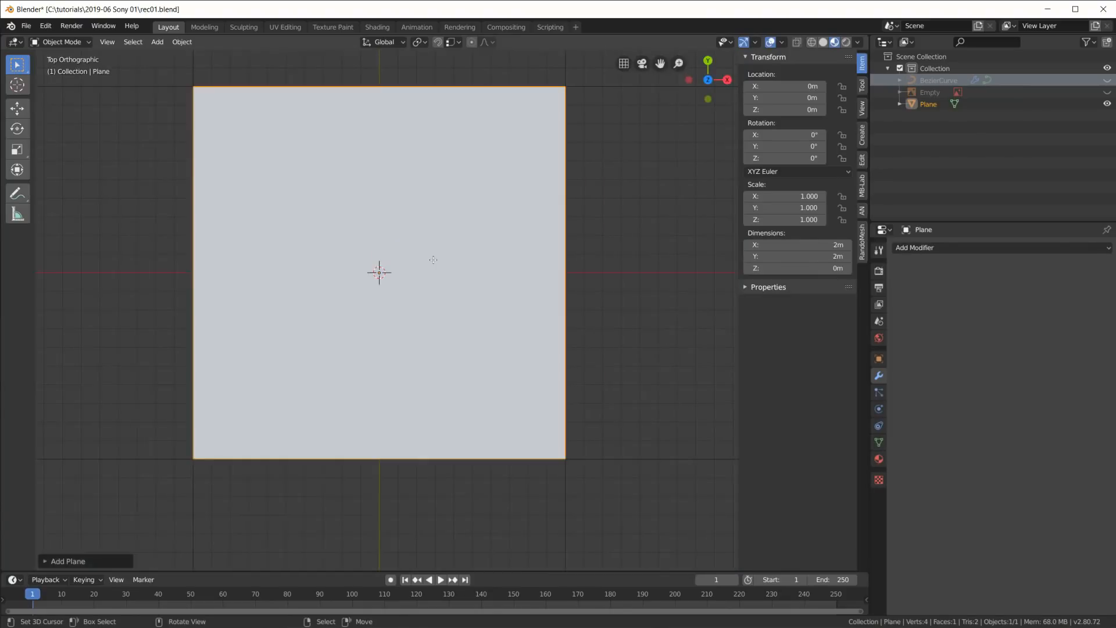
Scale the plane's mesh along the Y axis in Edit Mode into a rectangle about 0.844 m deep.
{"action": "key", "text": "Tab"}
{"action": "middle_click_drag", "start_coordinate": [598, 169], "coordinate": [612, 239], "text": "shift"}
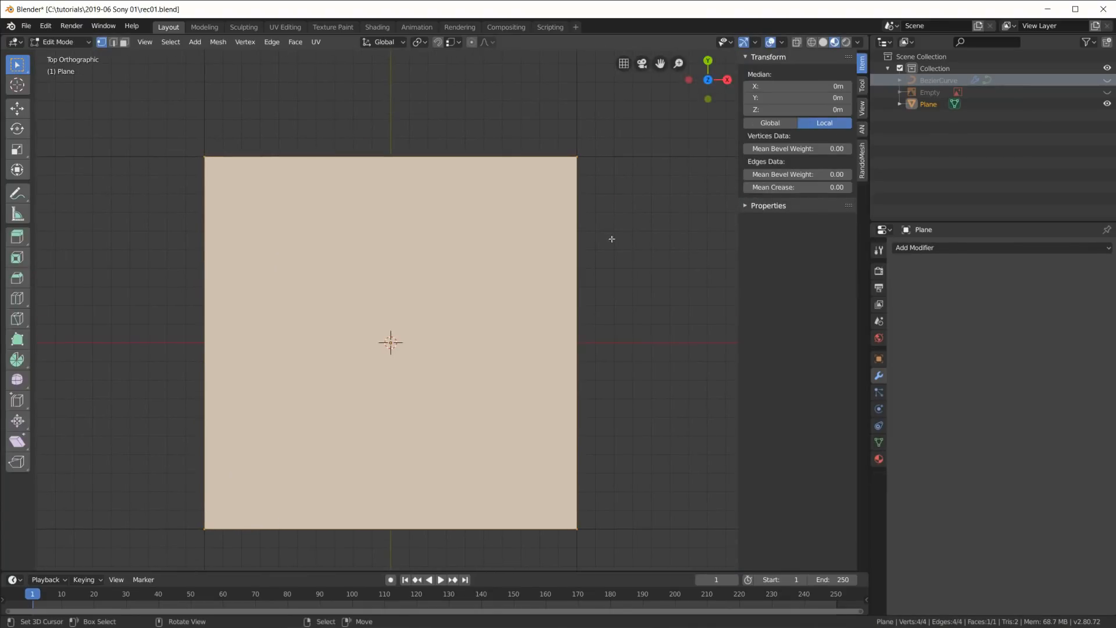
{"action": "middle_click_drag", "start_coordinate": [604, 364], "coordinate": [484, 453]}
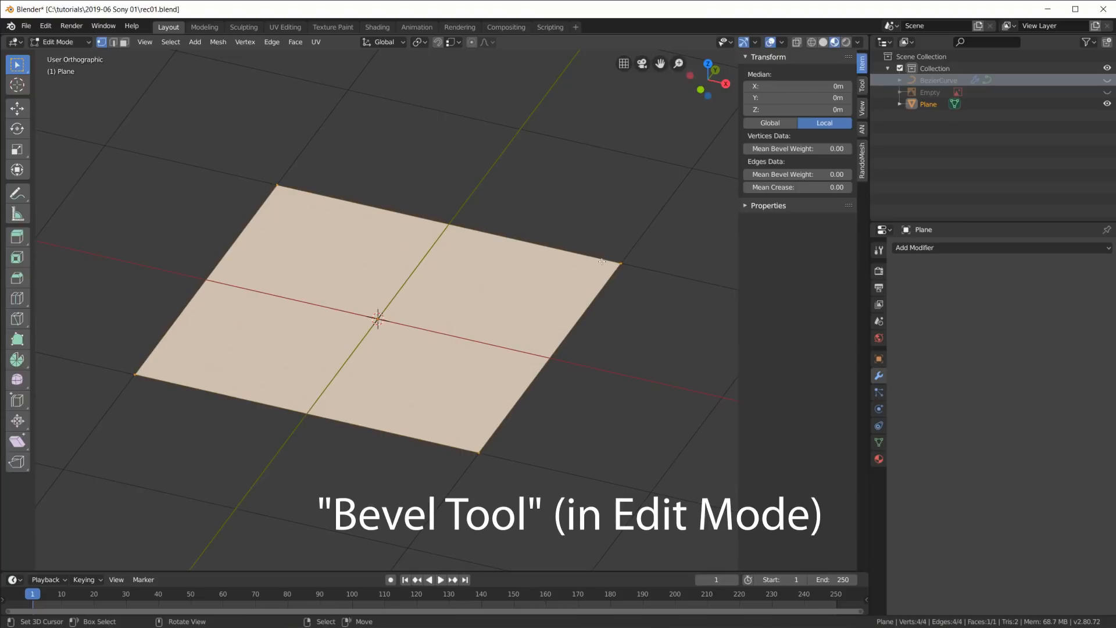
{"action": "middle_click_drag", "start_coordinate": [494, 344], "coordinate": [519, 366]}
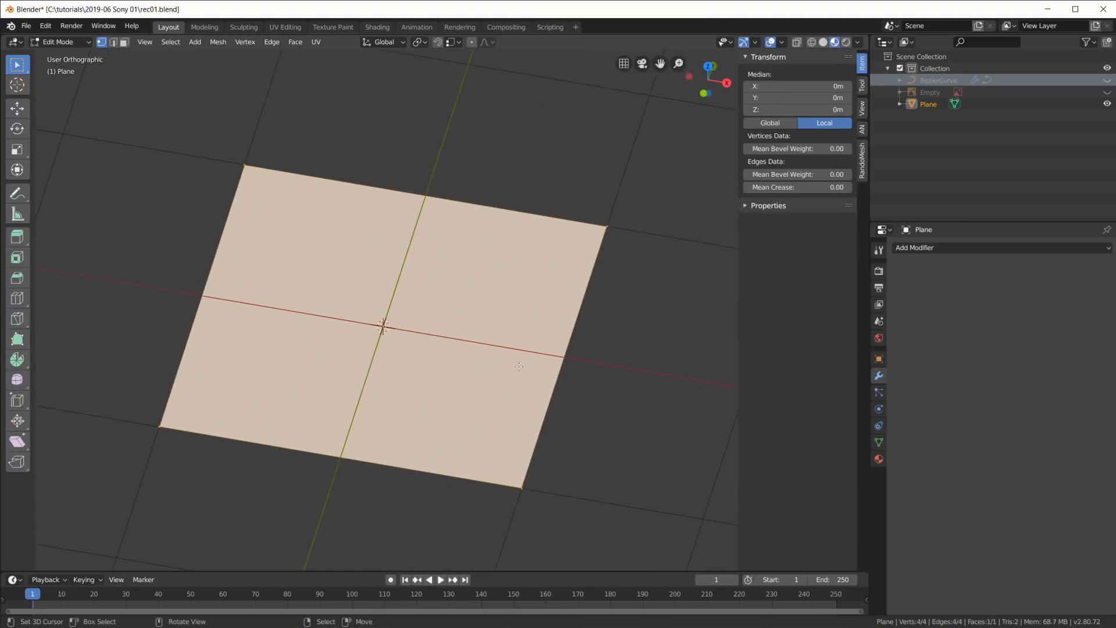
{"action": "key", "text": "KP_7"}
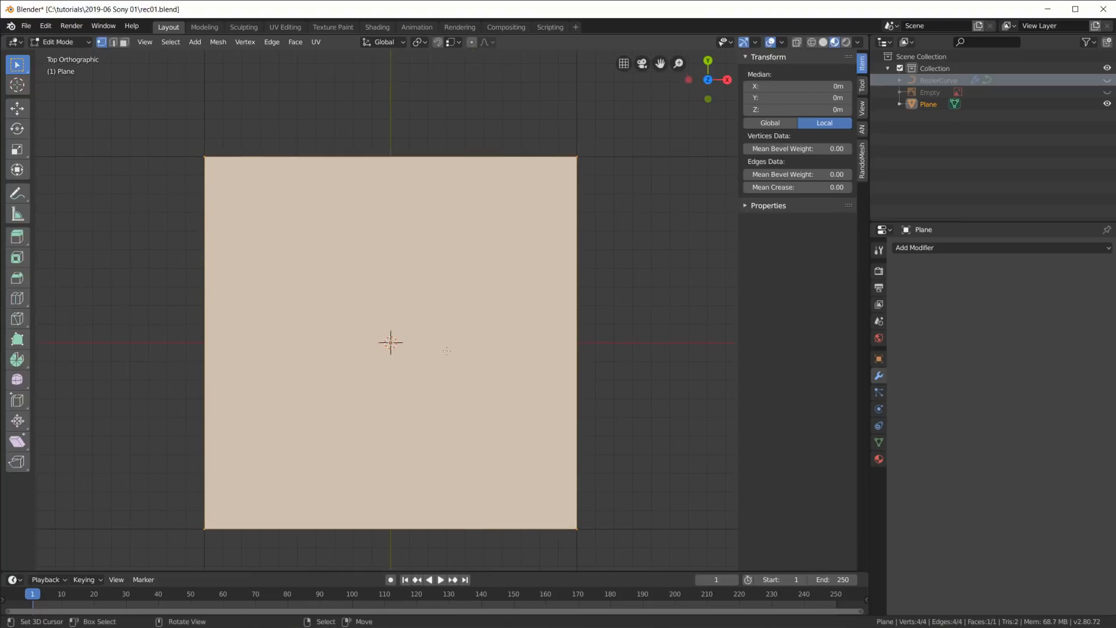
{"action": "key", "text": "s"}
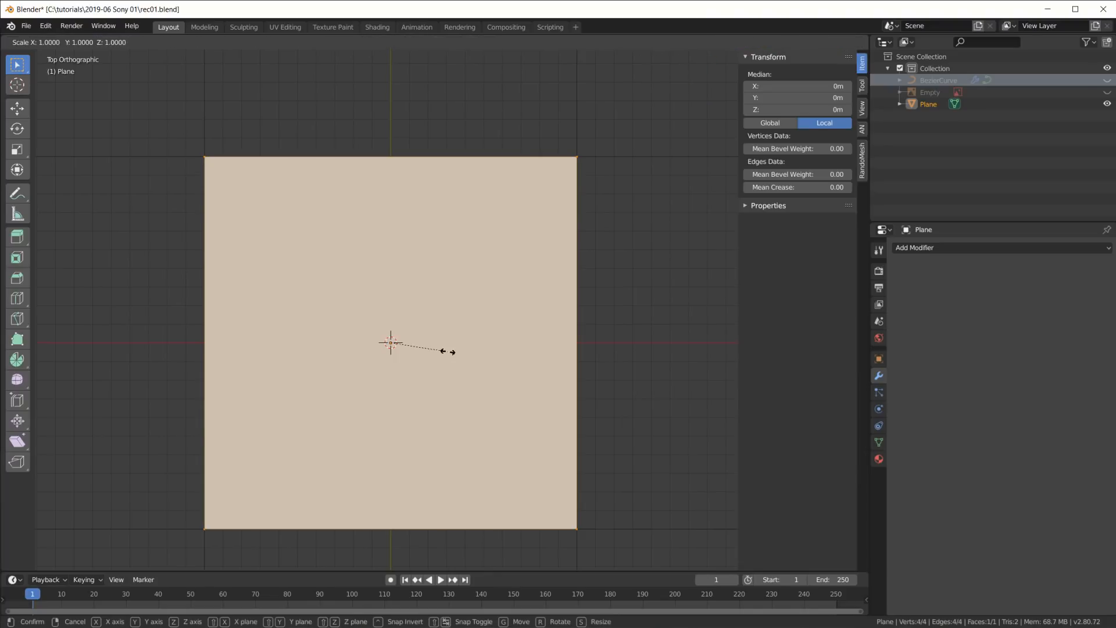
{"action": "key", "text": "y"}
{"action": "left_click", "coordinate": [391, 319]}
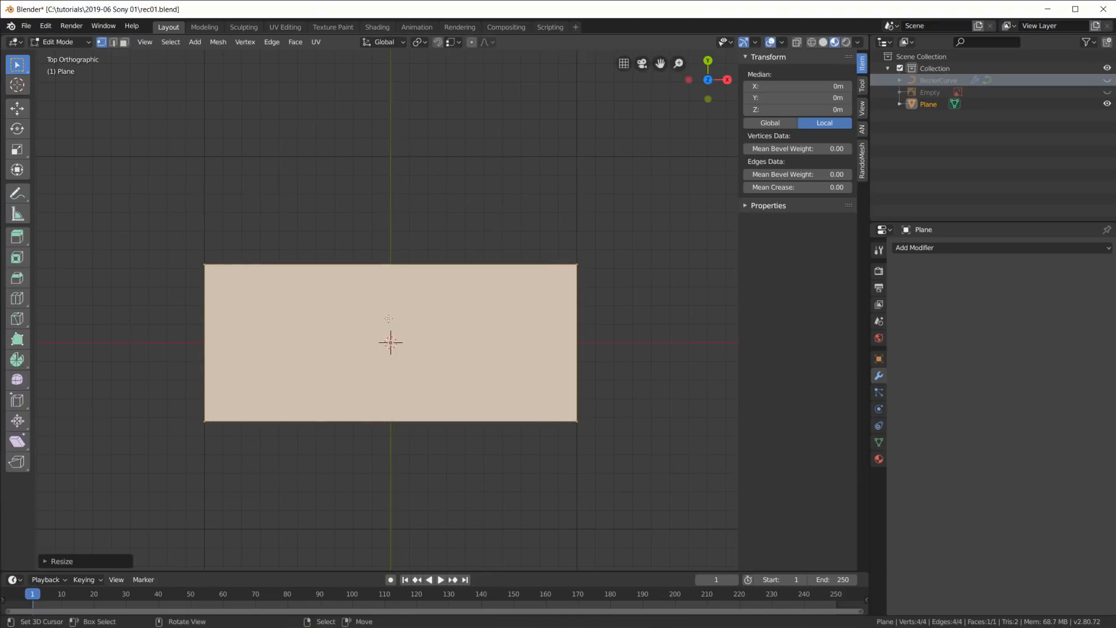
Set the mean bevel weight of the rectangle's four vertices to 1.
{"action": "mouse_move", "coordinate": [493, 327]}
{"action": "middle_mouse_down"}
{"action": "mouse_move", "coordinate": [496, 280]}
{"action": "mouse_move", "coordinate": [505, 326]}
{"action": "middle_mouse_up"}
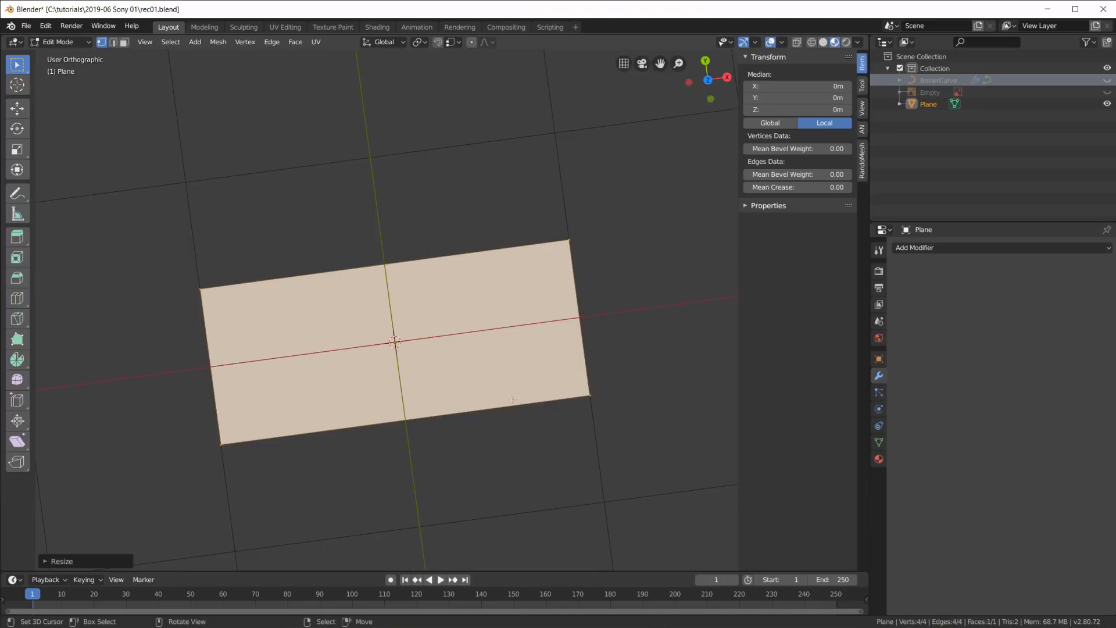
{"action": "middle_click_drag", "start_coordinate": [644, 379], "coordinate": [617, 391]}
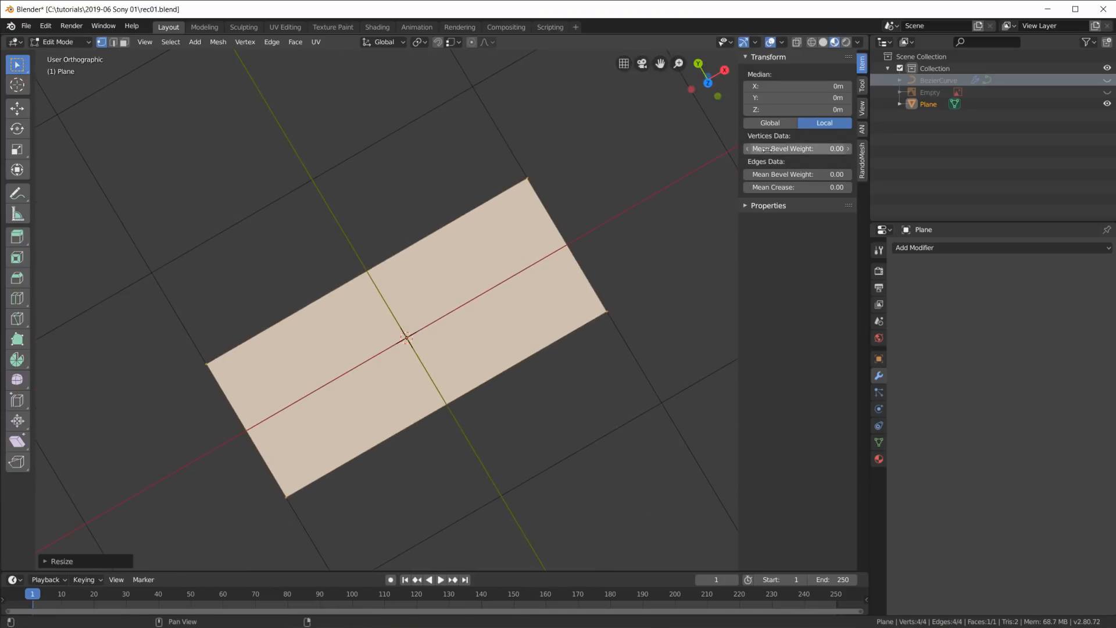
{"action": "left_click", "coordinate": [782, 149]}
{"action": "type", "text": "1"}
{"action": "key", "text": "Return"}
{"action": "middle_click_drag", "start_coordinate": [573, 342], "coordinate": [634, 314]}
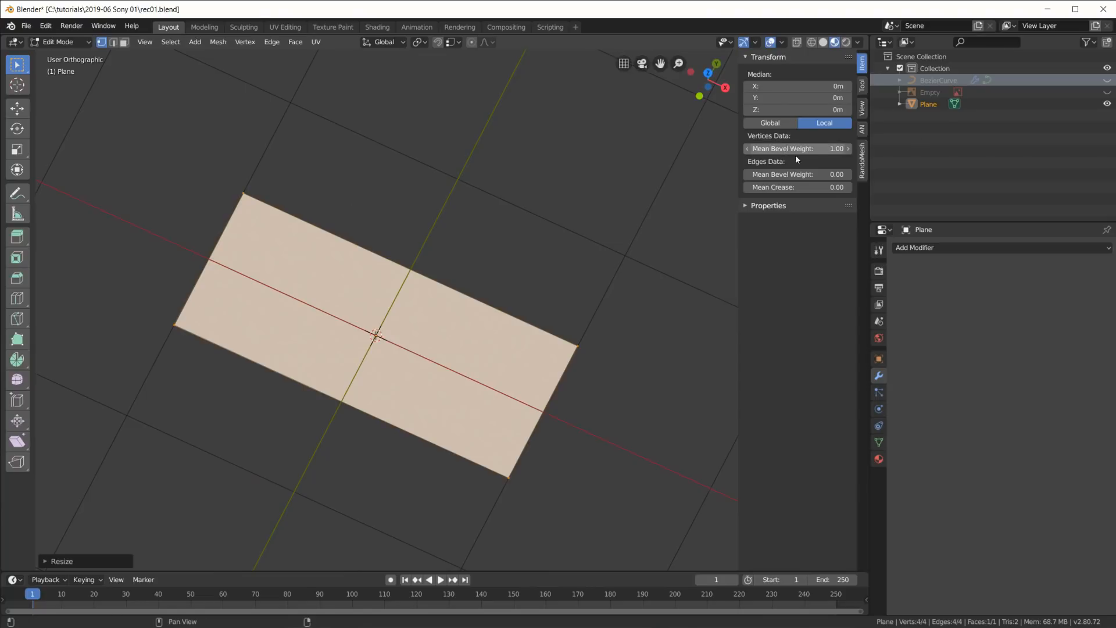
Add a Bevel modifier to the plane with its limit method set to Weight.
{"action": "key", "text": "Tab"}
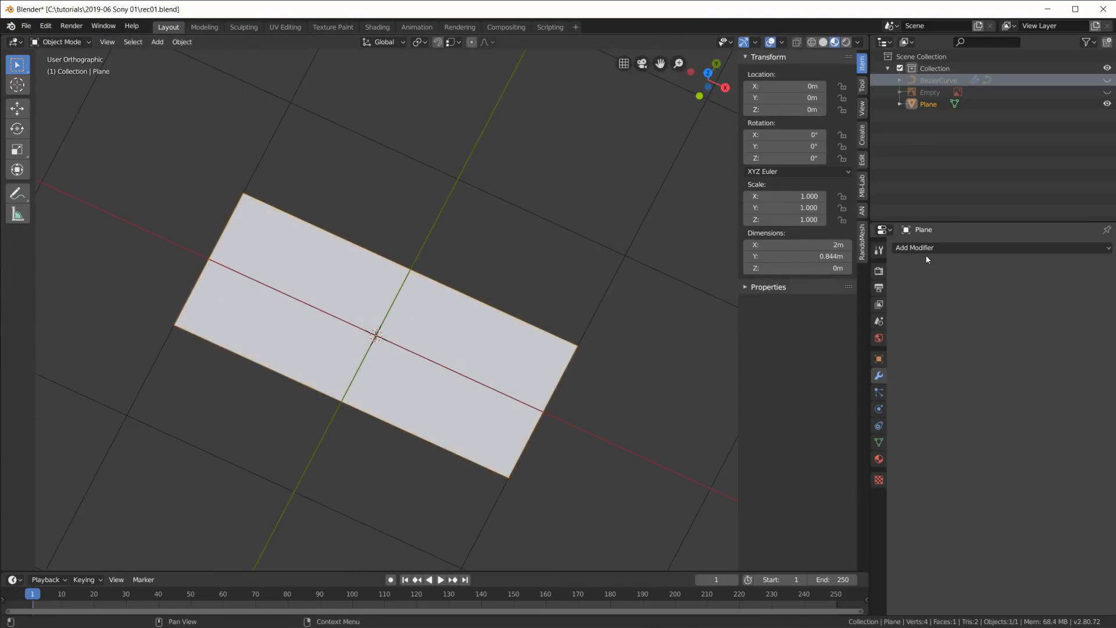
{"action": "left_click", "coordinate": [971, 247]}
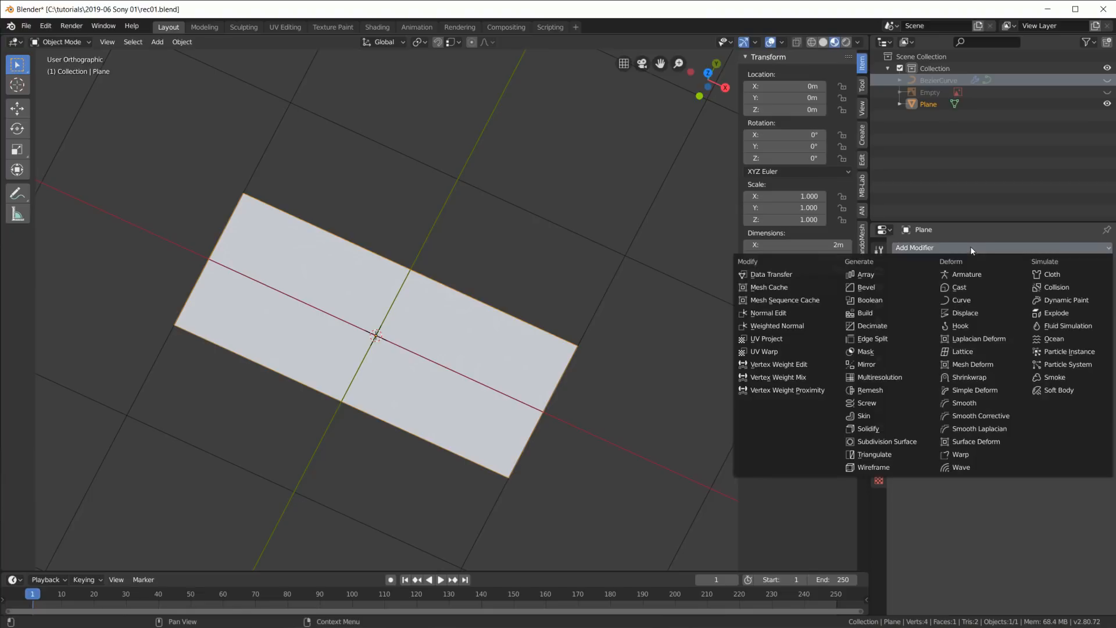
{"action": "left_click", "coordinate": [899, 290]}
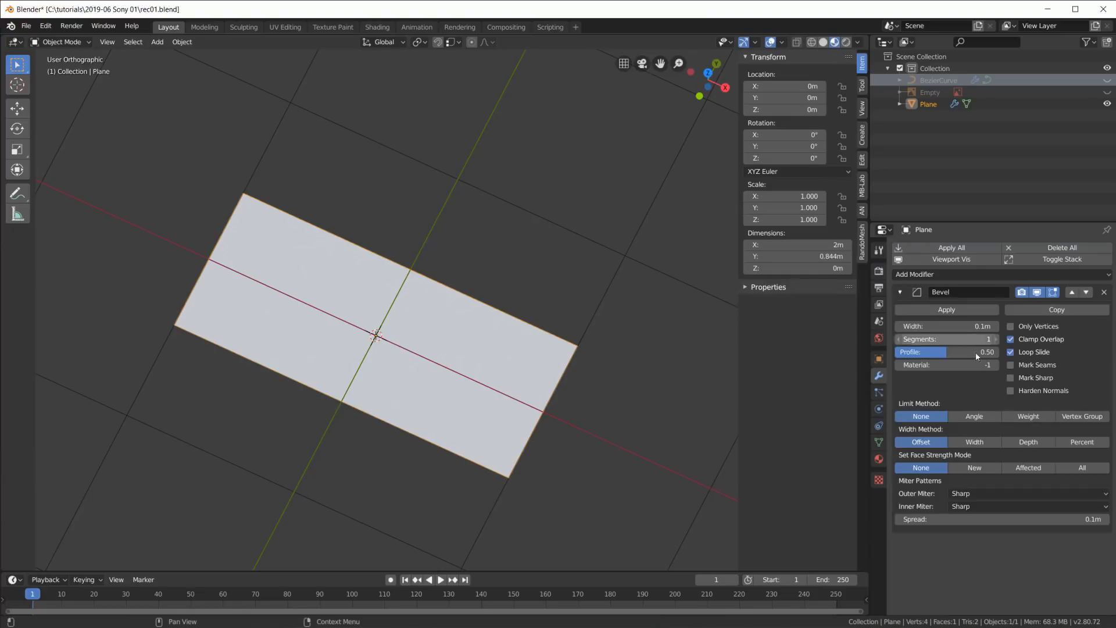
{"action": "left_click", "coordinate": [1028, 416]}
Restrict the plane's Bevel modifier to vertices only and view the mesh from the top in Edit Mode.
{"action": "key", "text": "Tab"}
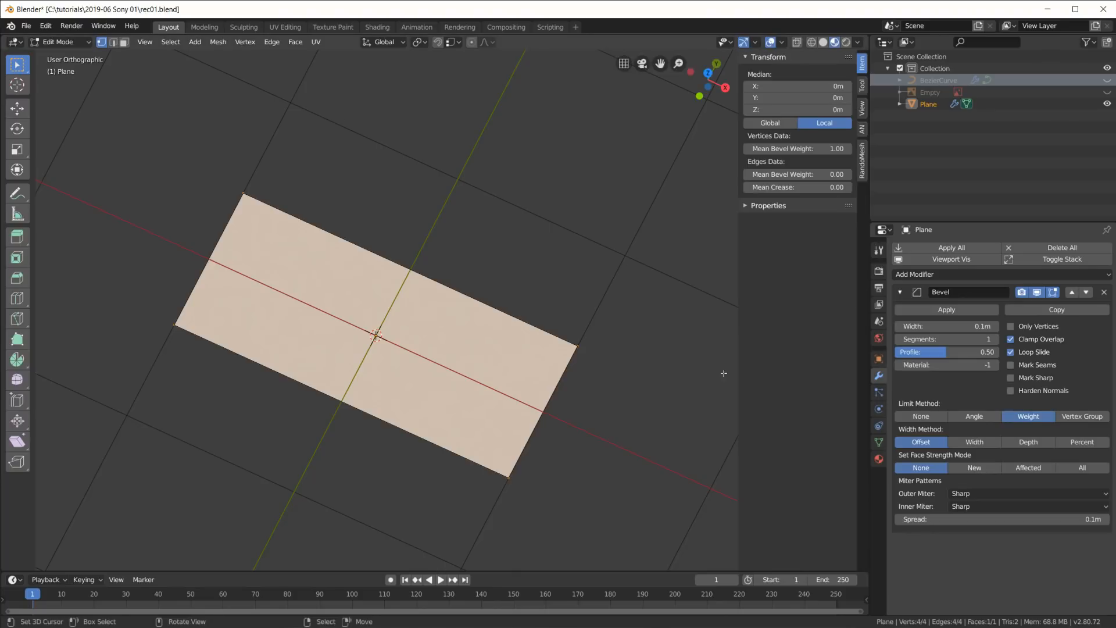
{"action": "left_click", "coordinate": [1010, 326]}
{"action": "scroll", "coordinate": [547, 375], "scroll_direction": "up", "scroll_amount": 1}
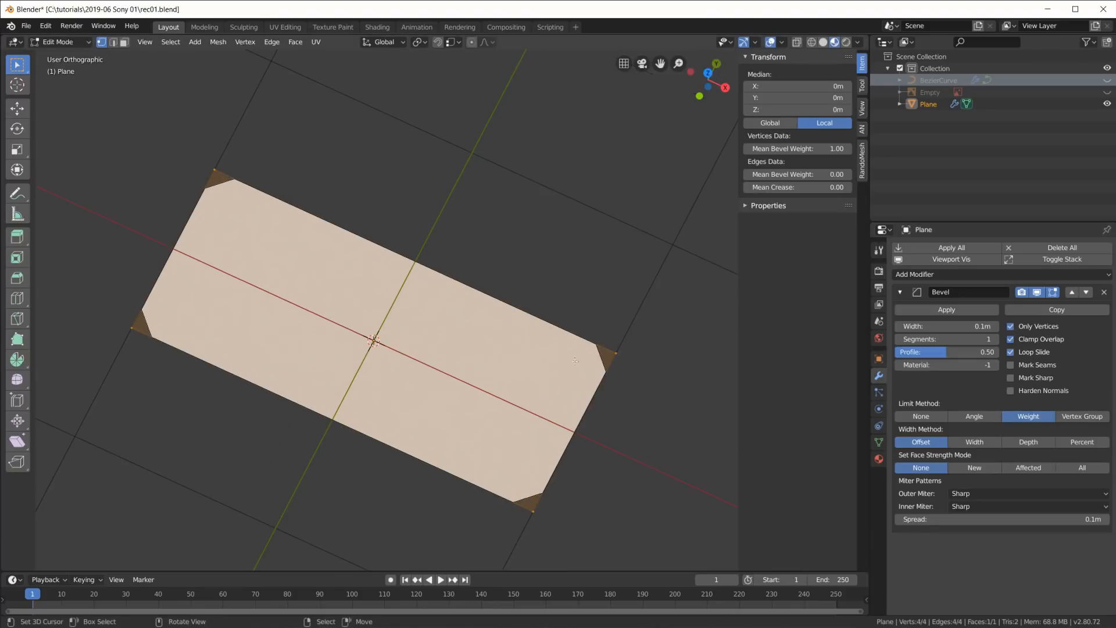
{"action": "key", "text": "KP_7"}
{"action": "middle_click_drag", "start_coordinate": [545, 367], "coordinate": [560, 358], "text": "shift"}
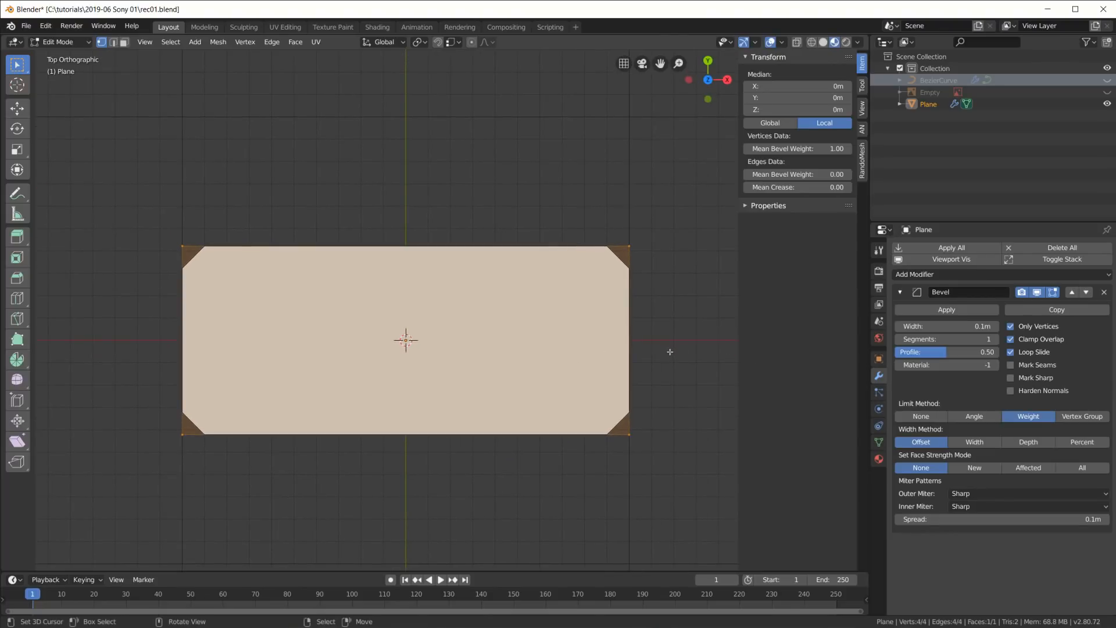
Set the plane's Bevel modifier to a width of 0.112 m and 6 segments to round the rectangle's corners.
{"action": "left_click", "coordinate": [995, 340]}
{"action": "left_click", "coordinate": [996, 339]}
{"action": "left_click", "coordinate": [997, 340]}
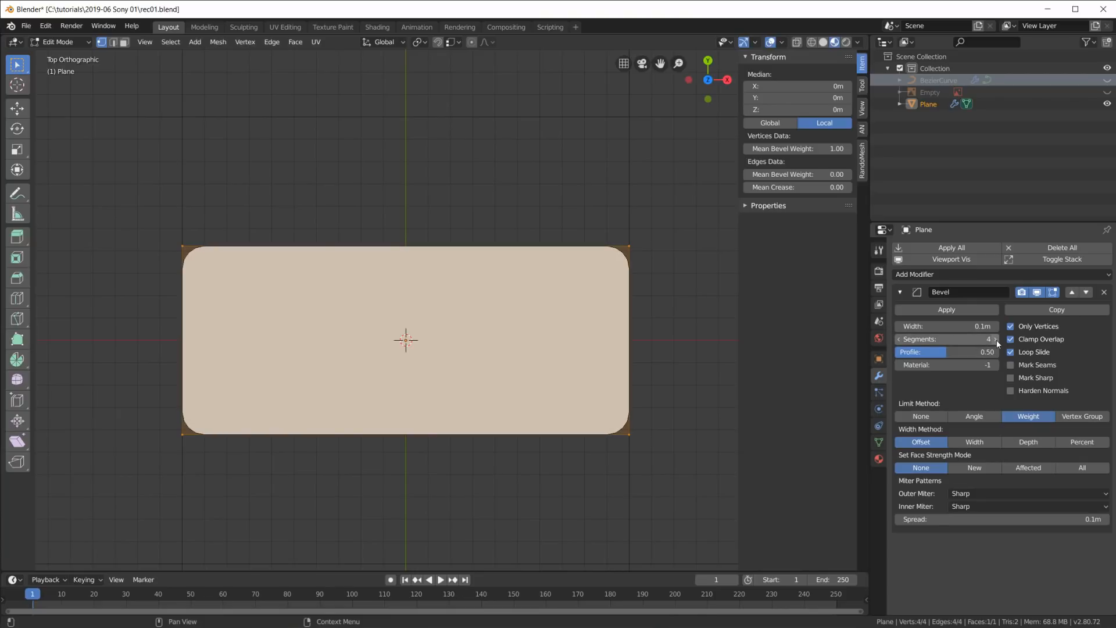
{"action": "left_click_drag", "start_coordinate": [976, 327], "coordinate": [895, 343]}
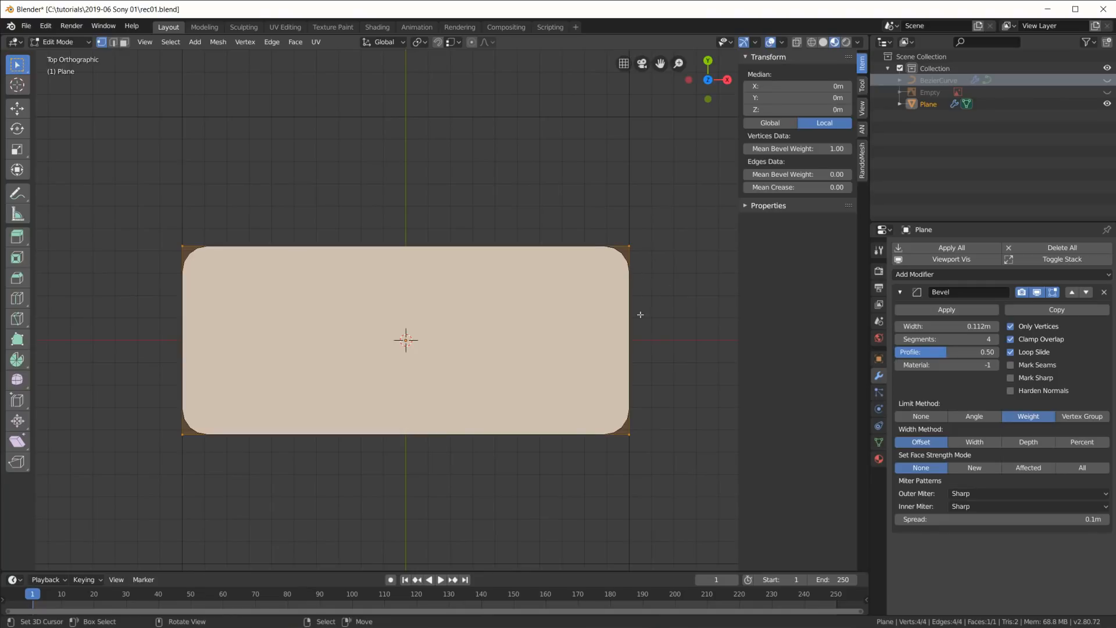
{"action": "key", "text": "Tab"}
{"action": "mouse_move", "coordinate": [667, 347]}
{"action": "middle_mouse_down"}
{"action": "mouse_move", "coordinate": [648, 327]}
{"action": "mouse_move", "coordinate": [648, 289]}
{"action": "mouse_move", "coordinate": [654, 336]}
{"action": "middle_mouse_up"}
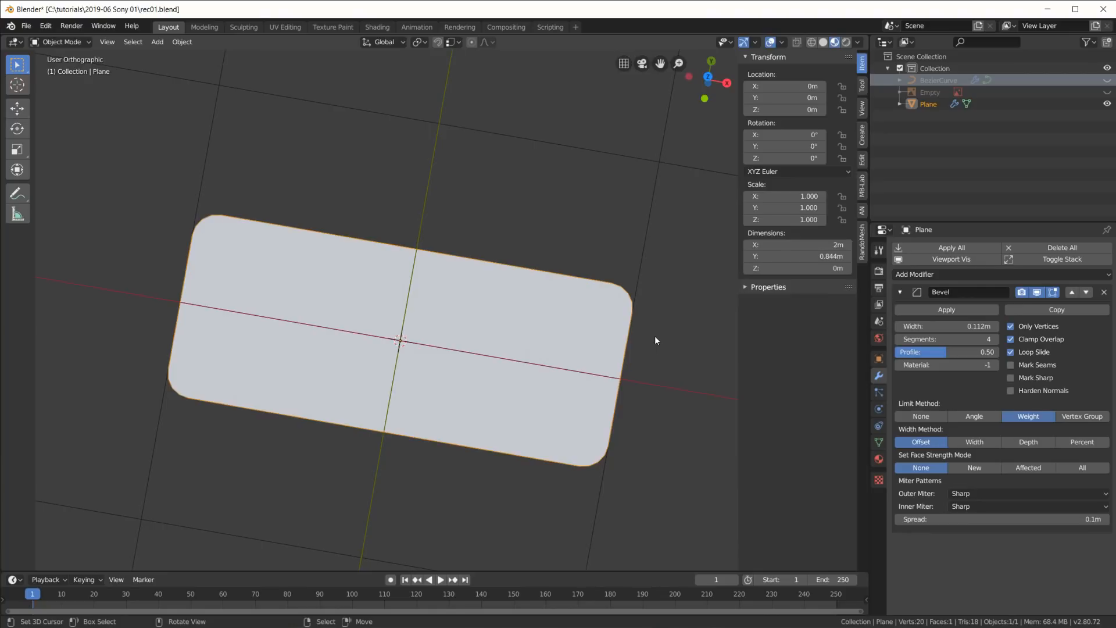
{"action": "key", "text": "Tab"}
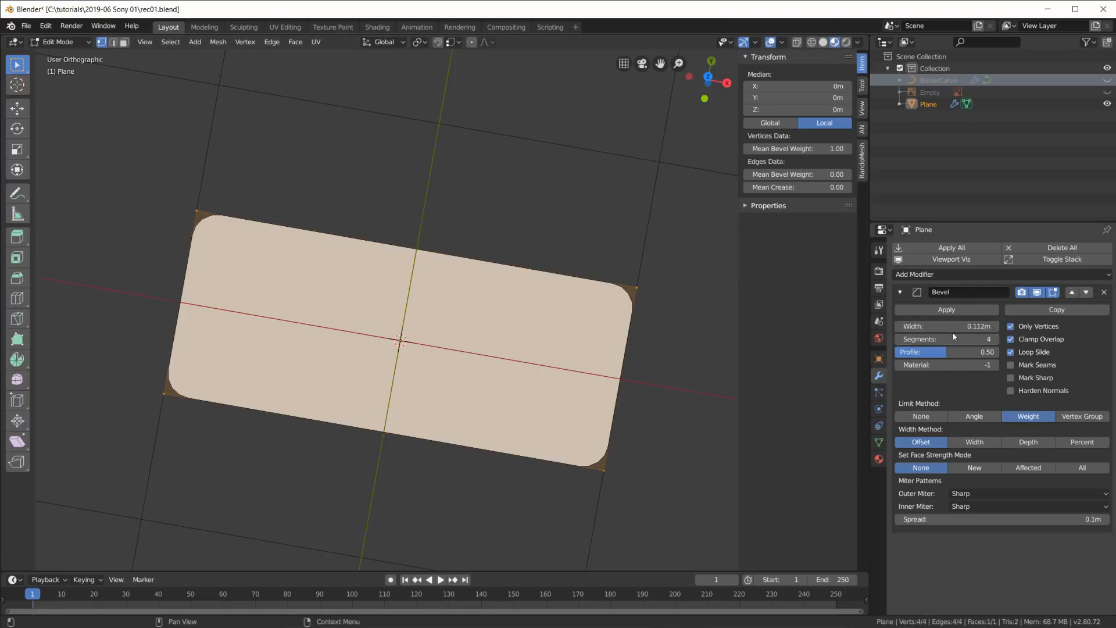
{"action": "left_click", "coordinate": [995, 339]}
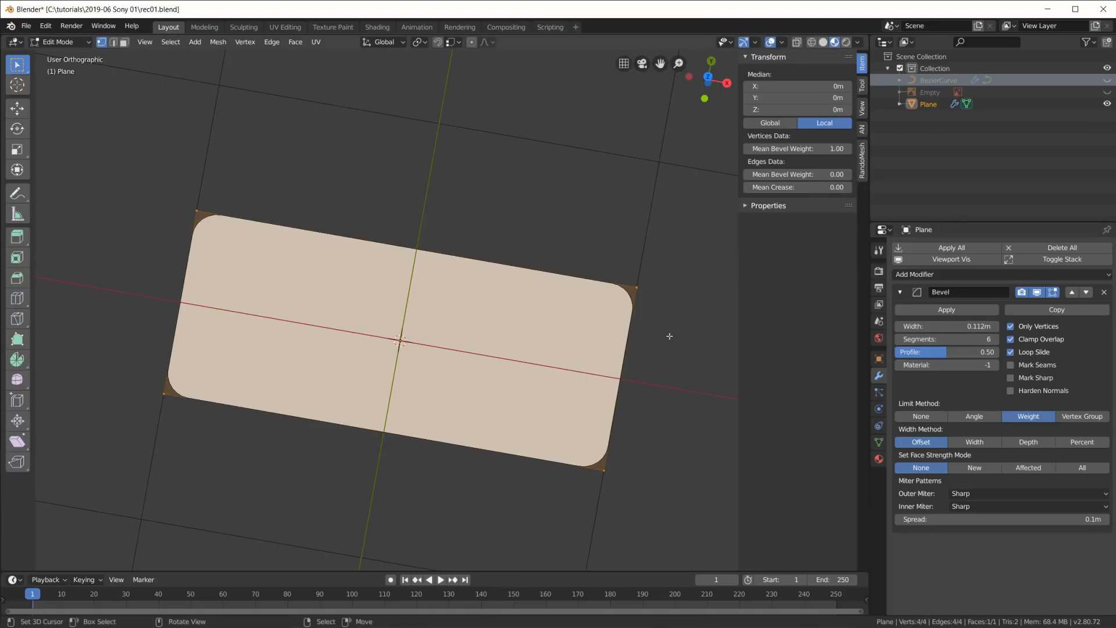
Add a Solidify modifier to the rounded plane in Object Mode and display the viewport in Solid shading.
{"action": "key", "text": "Tab"}
{"action": "middle_click_drag", "start_coordinate": [609, 391], "coordinate": [601, 314]}
{"action": "left_click", "coordinate": [976, 274]}
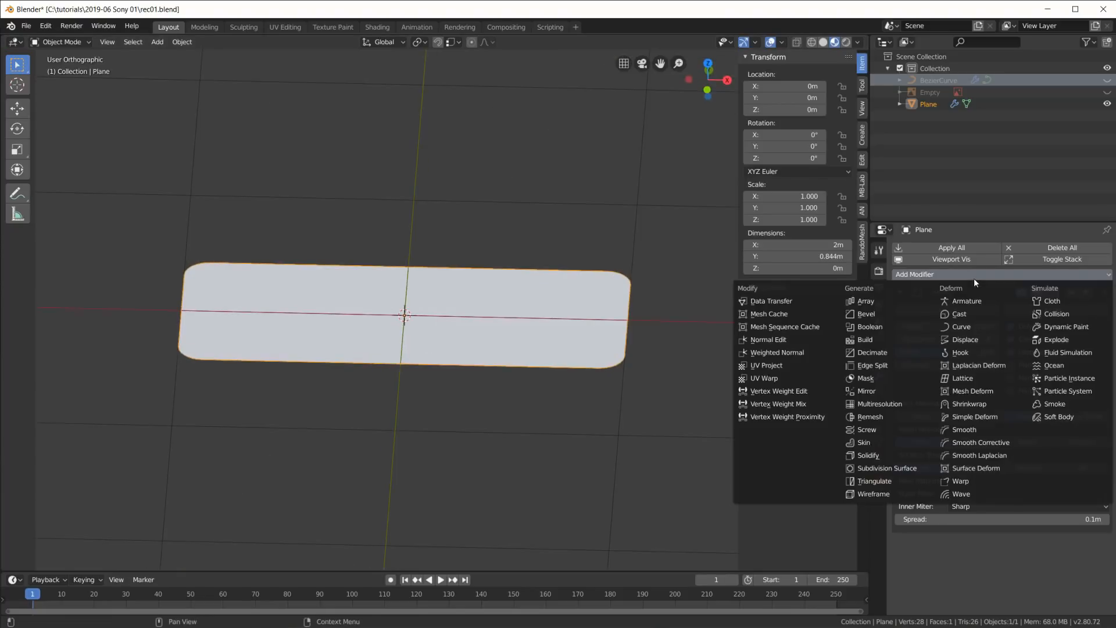
{"action": "left_click", "coordinate": [895, 460]}
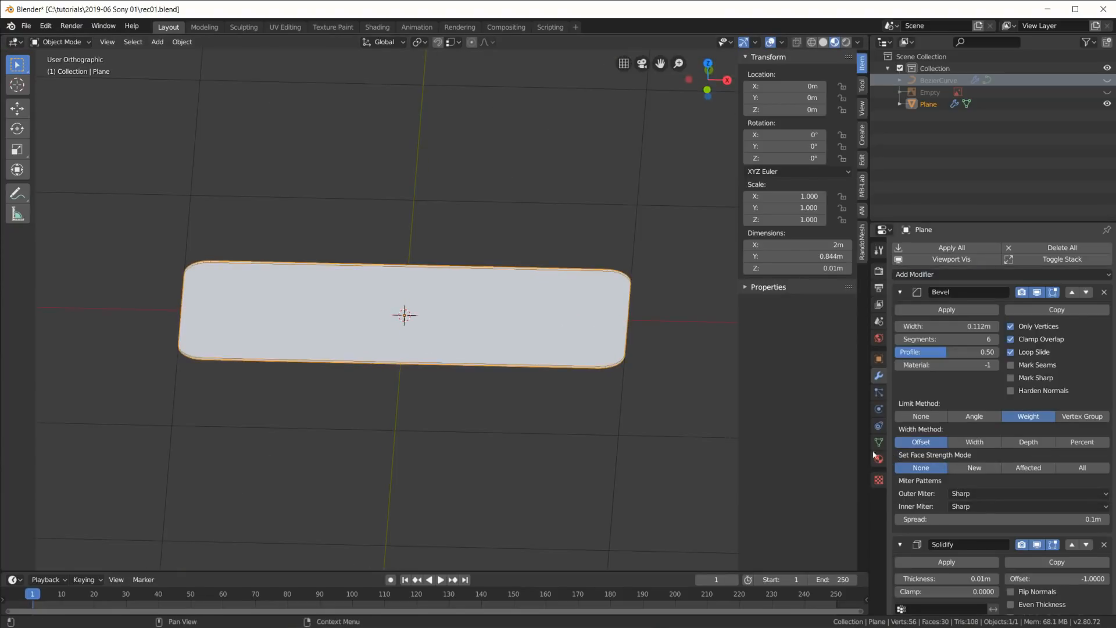
{"action": "mouse_move", "coordinate": [690, 295]}
{"action": "middle_mouse_down"}
{"action": "mouse_move", "coordinate": [655, 326]}
{"action": "mouse_move", "coordinate": [708, 341]}
{"action": "middle_mouse_up"}
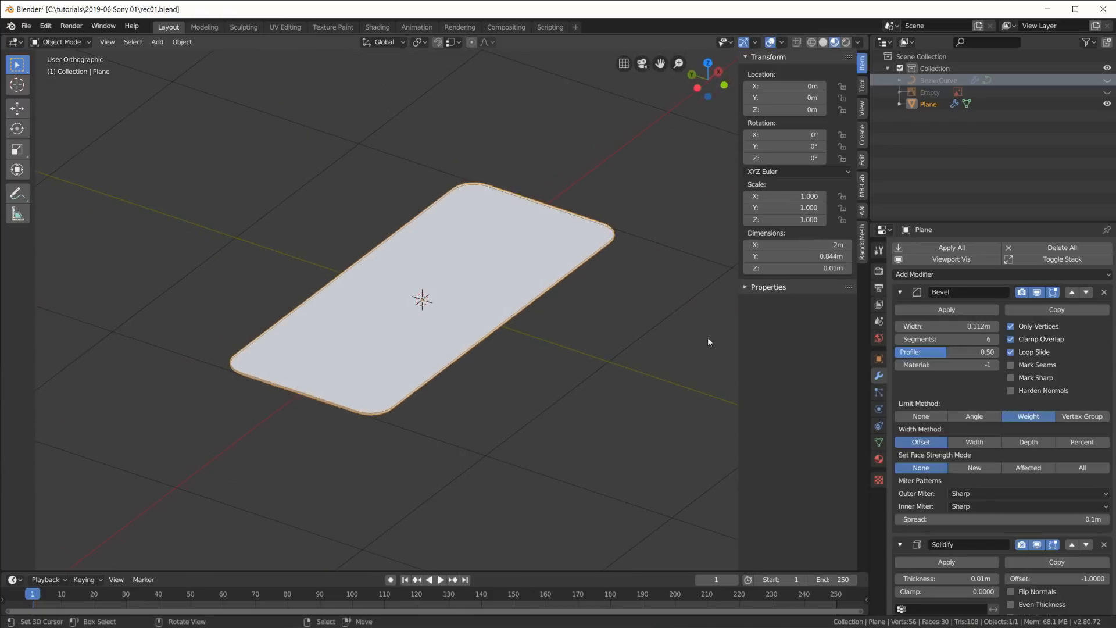
{"action": "left_click", "coordinate": [823, 42]}
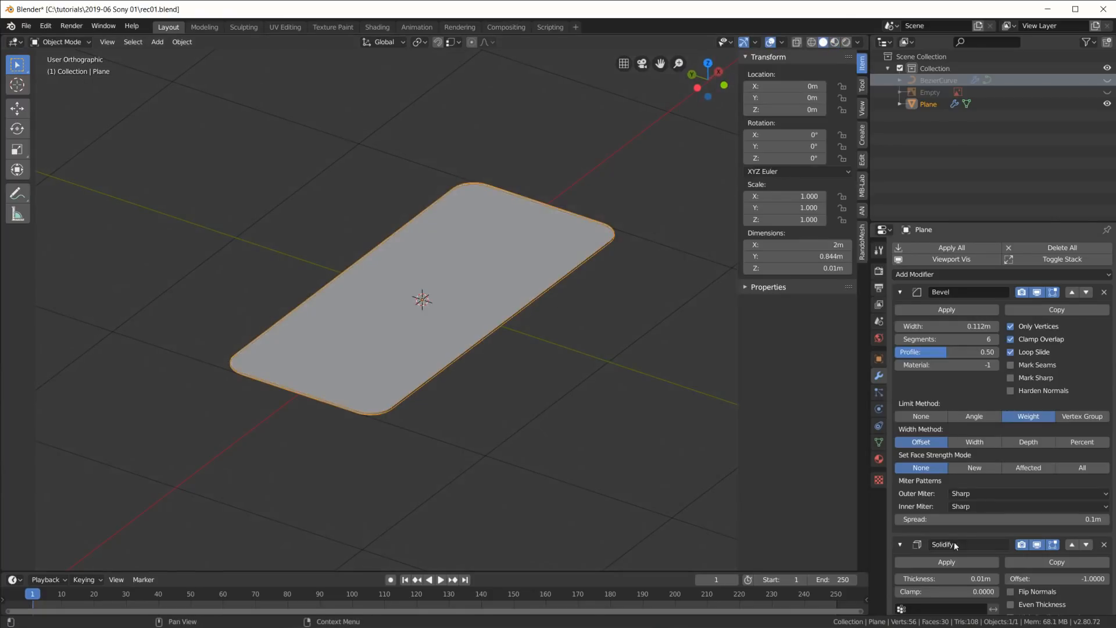
Set the plane's Solidify thickness to 0.186 m.
{"action": "scroll", "coordinate": [959, 553], "scroll_direction": "down", "scroll_amount": 3}
{"action": "left_click_drag", "start_coordinate": [943, 505], "coordinate": [988, 505]}
{"action": "middle_click_drag", "start_coordinate": [613, 381], "coordinate": [561, 310]}
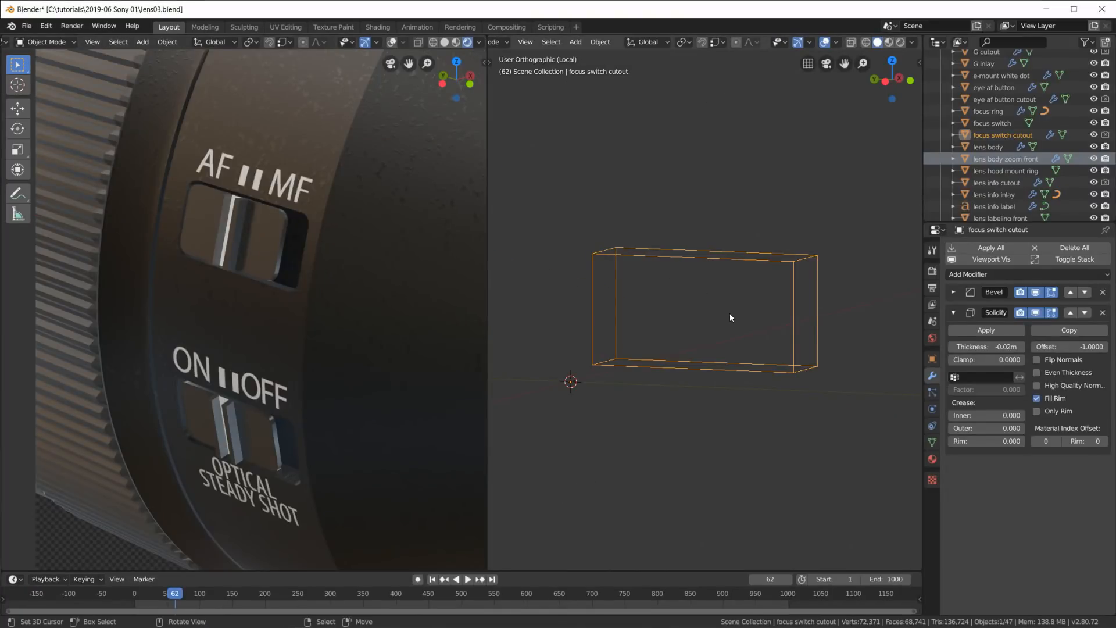
Examine the isolated focus switch cutout's base mesh in Edit Mode in lens03.blend.
{"action": "key", "text": "Tab"}
{"action": "key", "text": "Tab"}
{"action": "key", "text": "Tab"}
{"action": "middle_click_drag", "start_coordinate": [715, 287], "coordinate": [691, 365]}
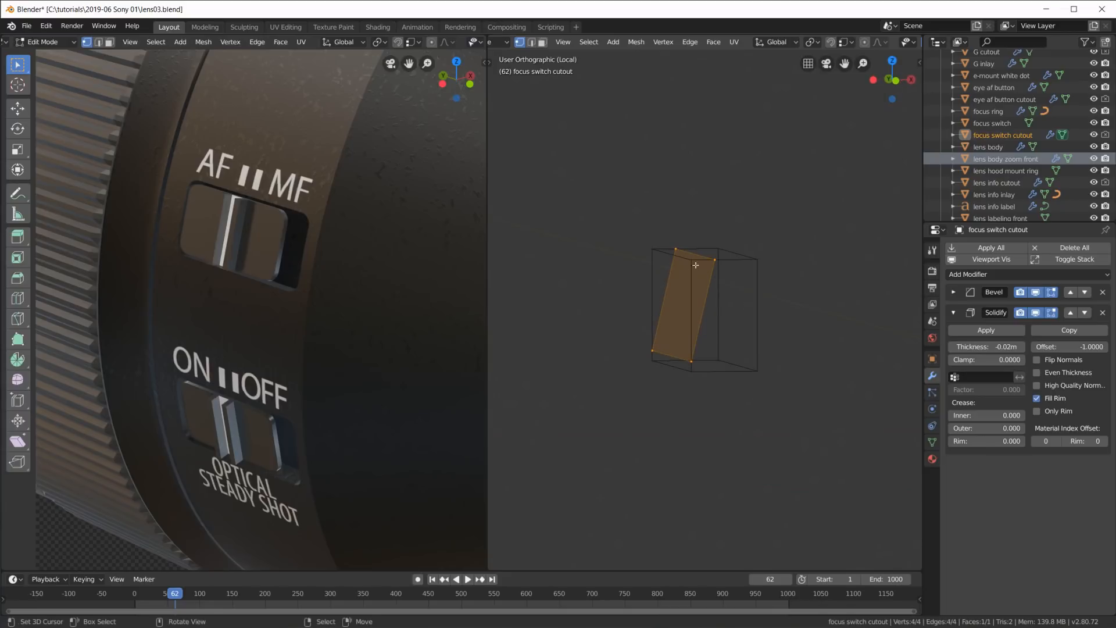
Leave Local View and examine from the front how the focus switch cutout sits against the lens body.
{"action": "scroll", "coordinate": [401, 279], "scroll_direction": "down", "scroll_amount": 2}
{"action": "key", "text": "KP_Divide"}
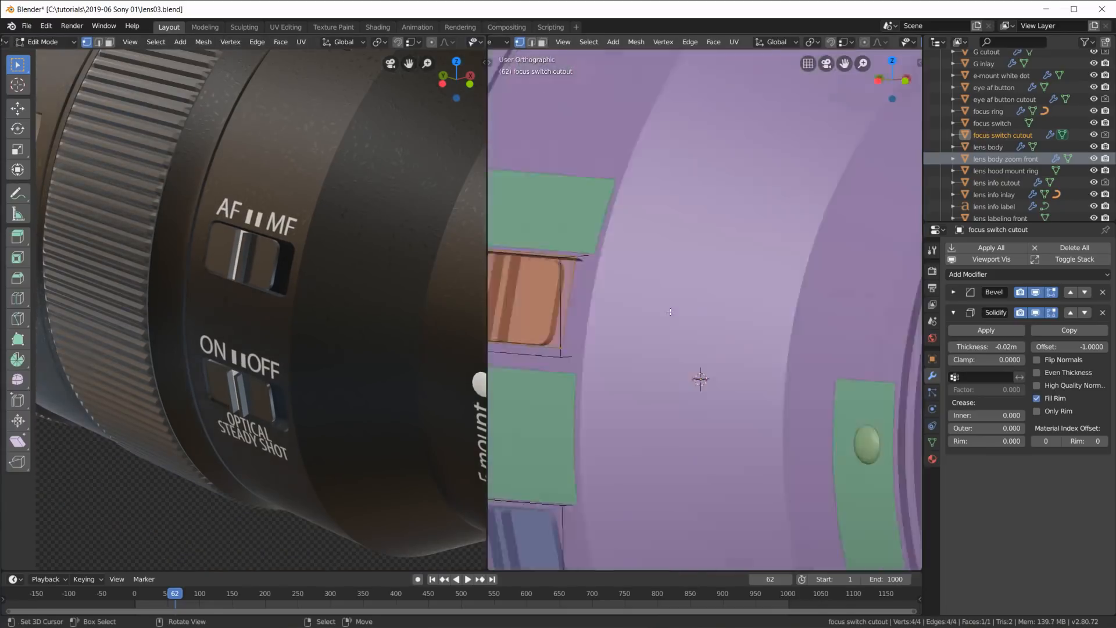
{"action": "key", "text": "KP_1"}
{"action": "middle_click_drag", "start_coordinate": [670, 312], "coordinate": [732, 389], "text": "shift"}
{"action": "scroll", "coordinate": [732, 389], "scroll_direction": "up", "scroll_amount": 2}
{"action": "middle_click_drag", "start_coordinate": [583, 368], "coordinate": [636, 281], "text": "shift"}
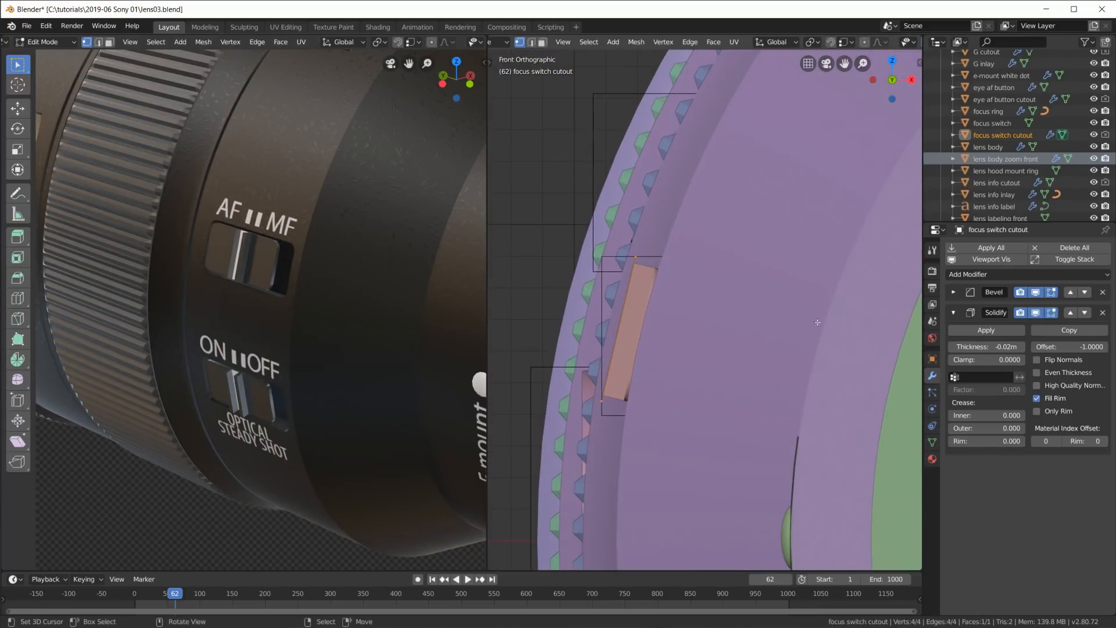
{"action": "scroll", "coordinate": [696, 299], "scroll_direction": "down", "scroll_amount": 4}
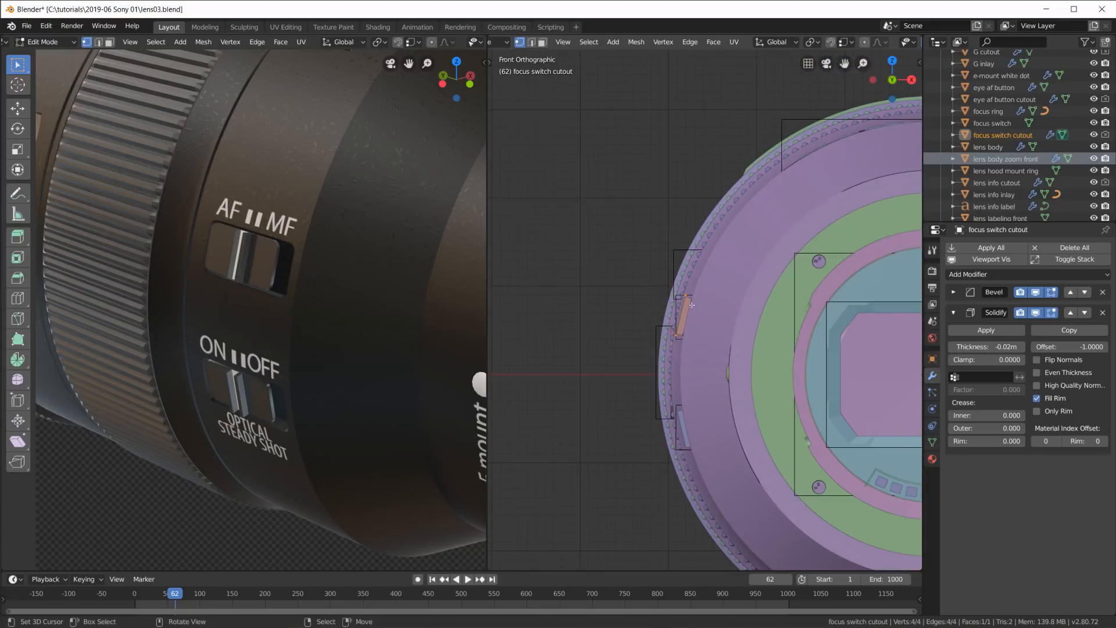
{"action": "scroll", "coordinate": [691, 308], "scroll_direction": "up", "scroll_amount": 6}
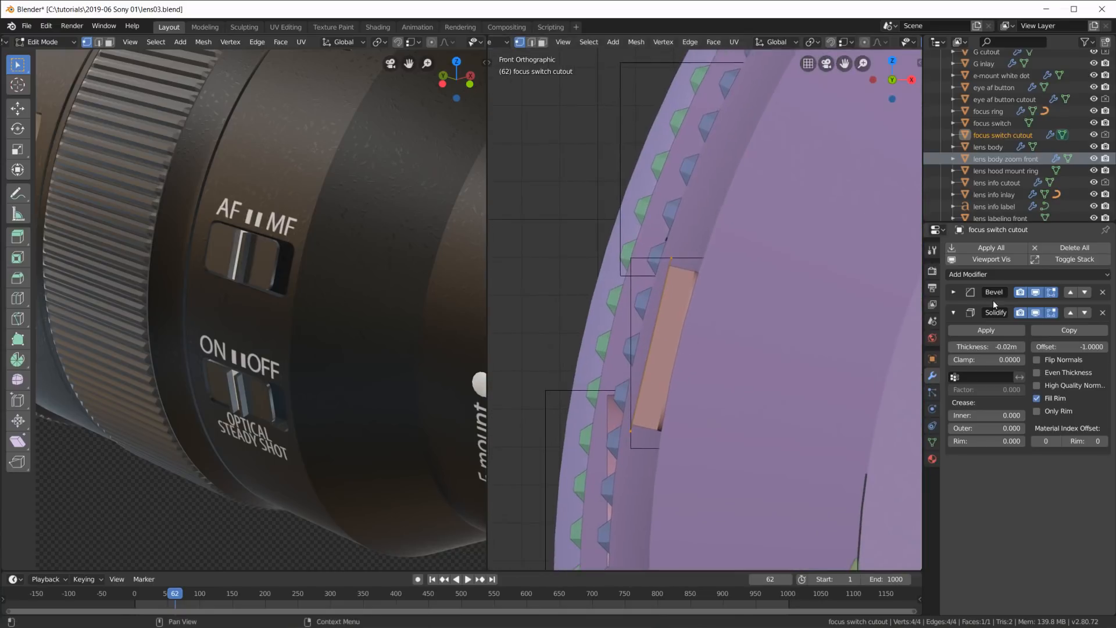
Check the focus switch cutout's Bevel modifier settings and inspect its recess in the lens body.
{"action": "left_click", "coordinate": [953, 293]}
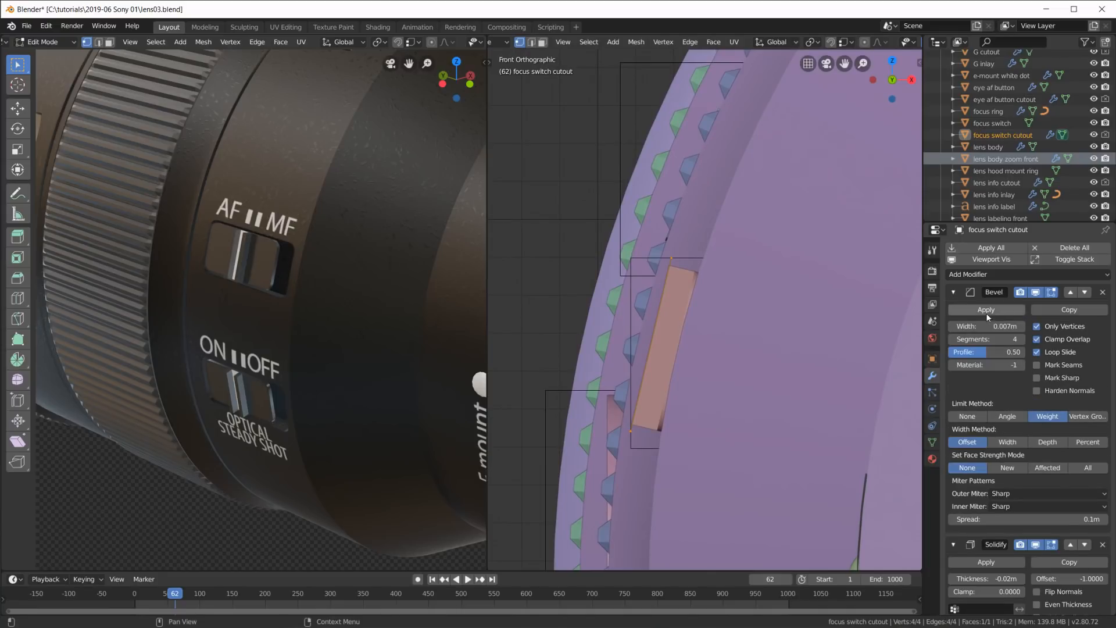
{"action": "left_click", "coordinate": [953, 292]}
{"action": "middle_click_drag", "start_coordinate": [884, 308], "coordinate": [852, 312]}
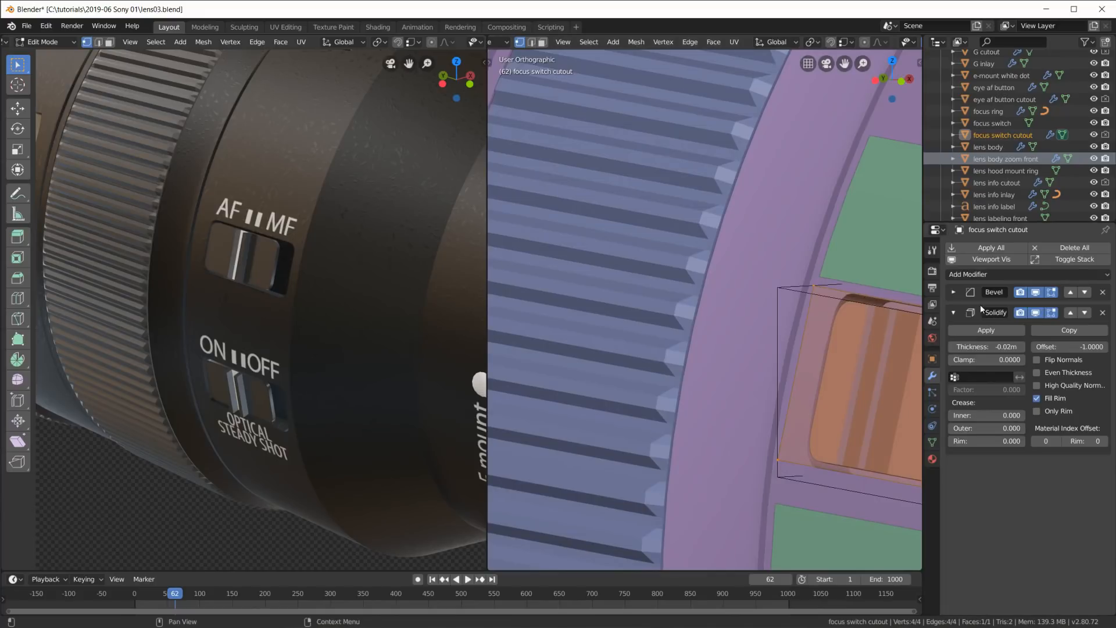
{"action": "middle_click_drag", "start_coordinate": [854, 352], "coordinate": [789, 314], "text": "shift"}
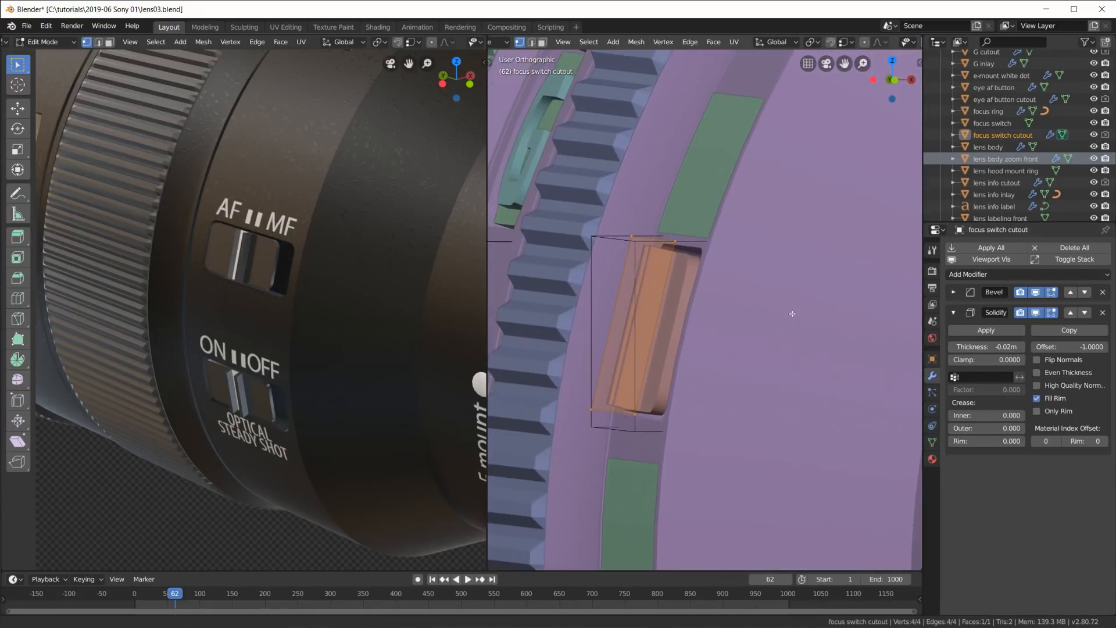
Return to Object Mode, select the lens body, and examine its modifier stack and the switch cutouts.
{"action": "key", "text": "Tab"}
{"action": "scroll", "coordinate": [697, 295], "scroll_direction": "down", "scroll_amount": 6}
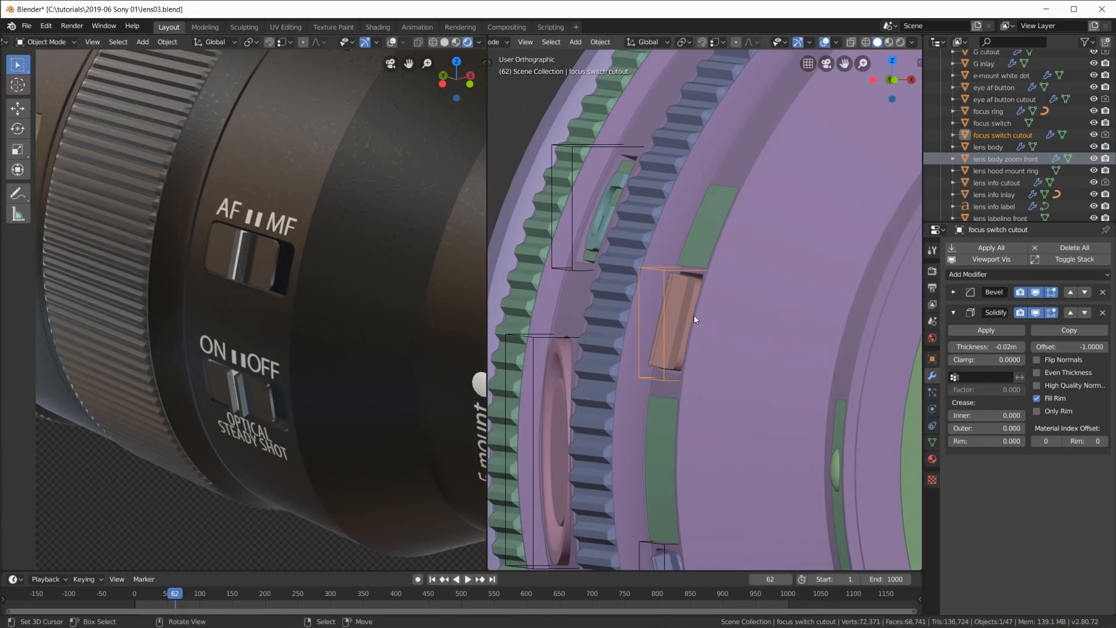
{"action": "left_click", "coordinate": [738, 243]}
{"action": "scroll", "coordinate": [793, 291], "scroll_direction": "up", "scroll_amount": 5}
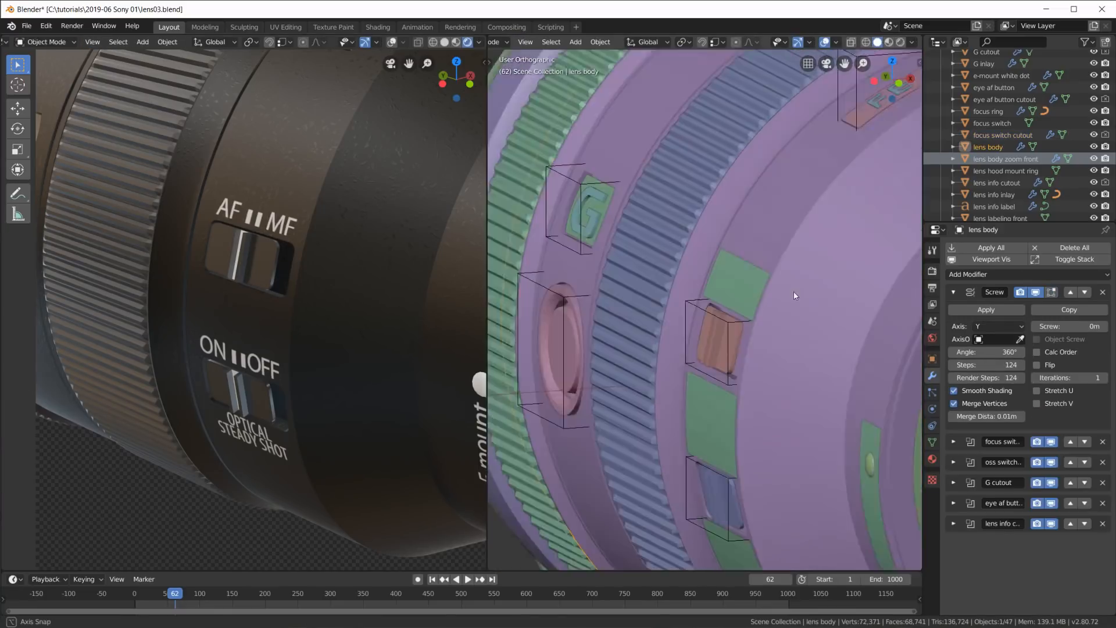
{"action": "scroll", "coordinate": [822, 305], "scroll_direction": "up", "scroll_amount": 3}
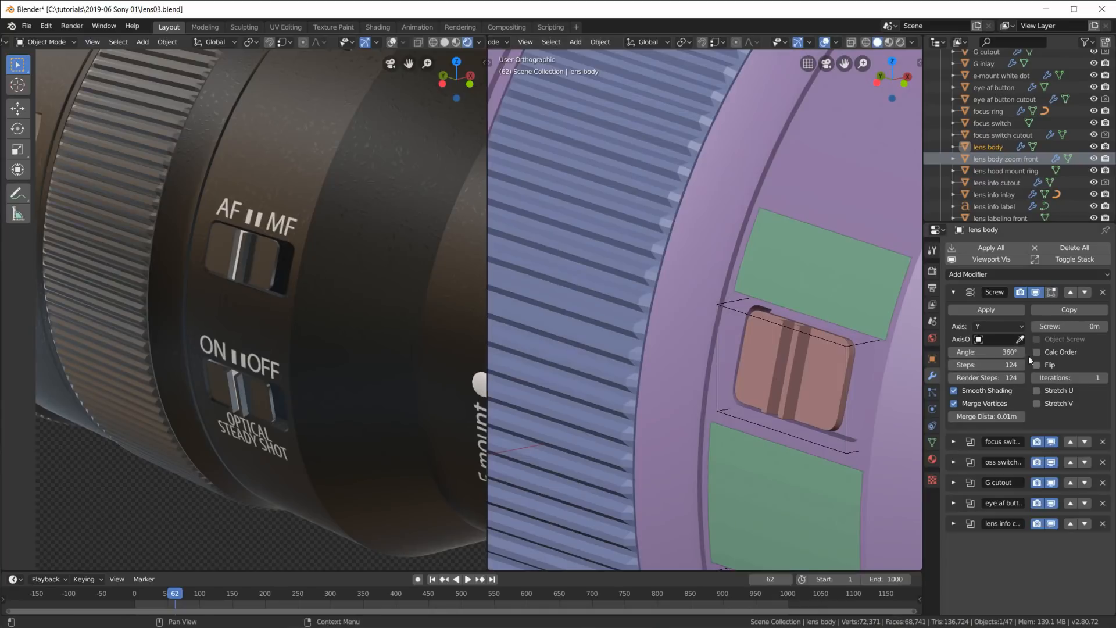
{"action": "scroll", "coordinate": [847, 330], "scroll_direction": "down", "scroll_amount": 5}
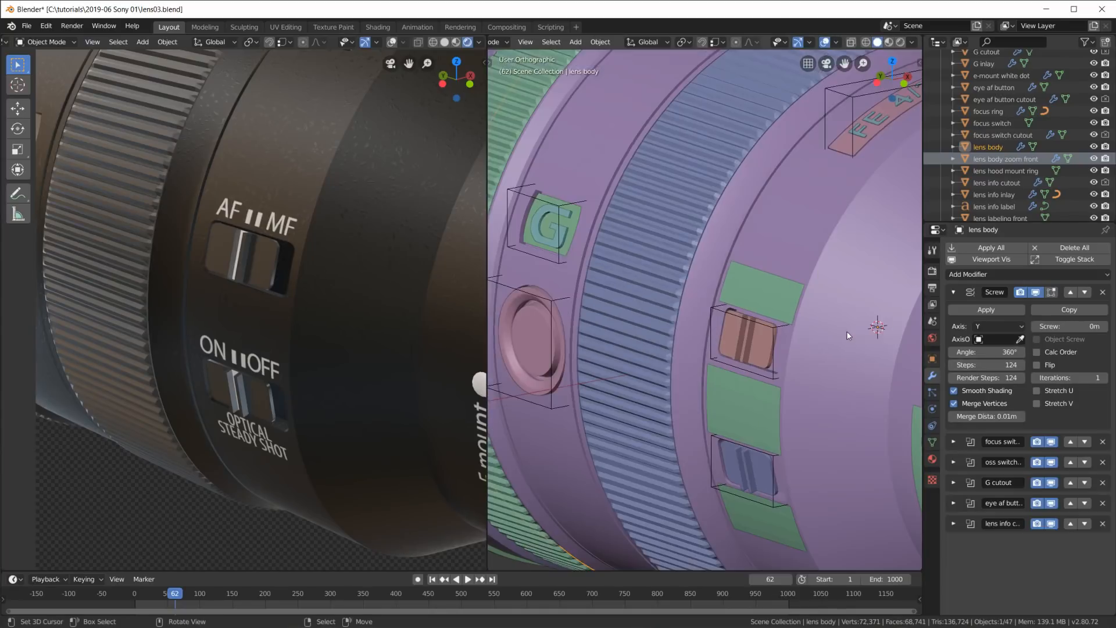
{"action": "scroll", "coordinate": [802, 358], "scroll_direction": "down", "scroll_amount": 3}
{"action": "scroll", "coordinate": [796, 360], "scroll_direction": "up", "scroll_amount": 3}
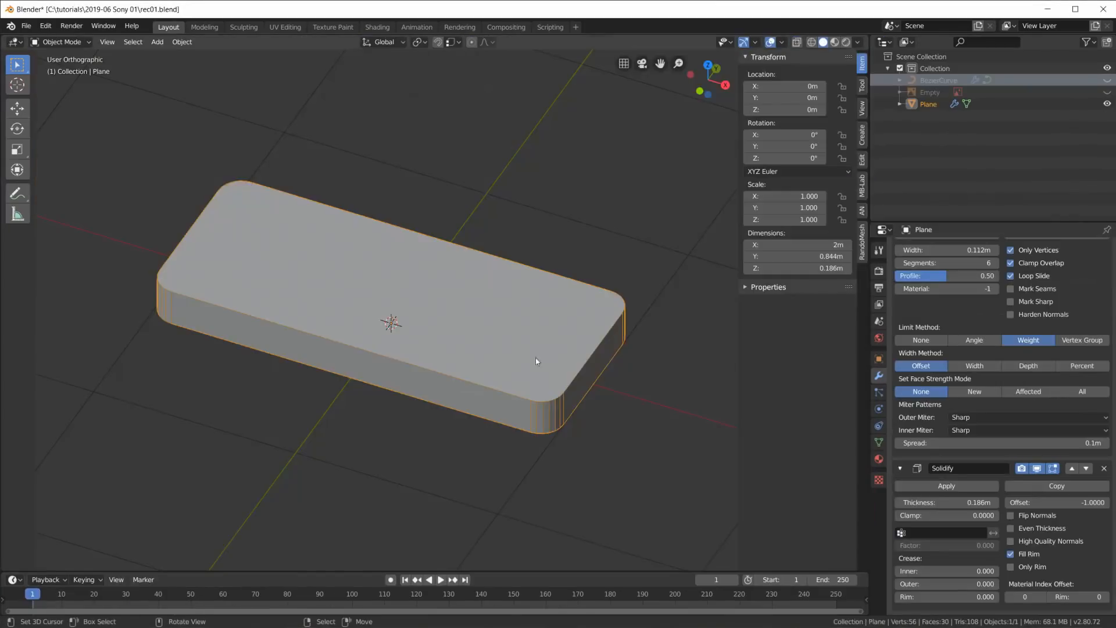
Add a cylinder with 64 vertices to the scene of the rounded plane in rec01.blend.
{"action": "scroll", "coordinate": [506, 302], "scroll_direction": "down", "scroll_amount": 5}
{"action": "middle_click_drag", "start_coordinate": [506, 302], "coordinate": [464, 285]}
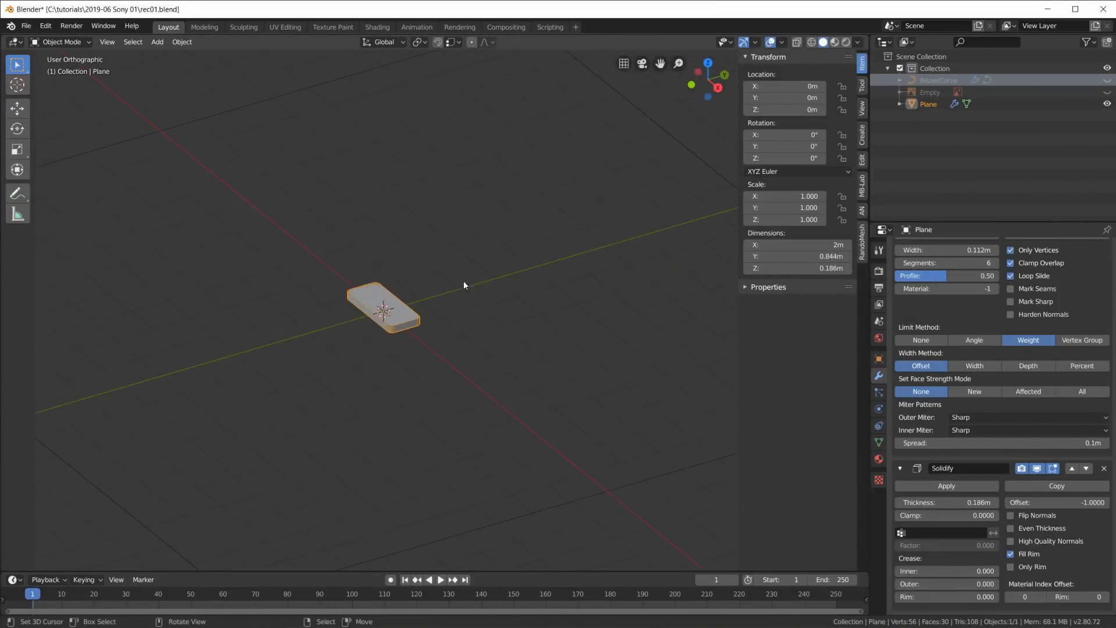
{"action": "key", "text": "shift+a"}
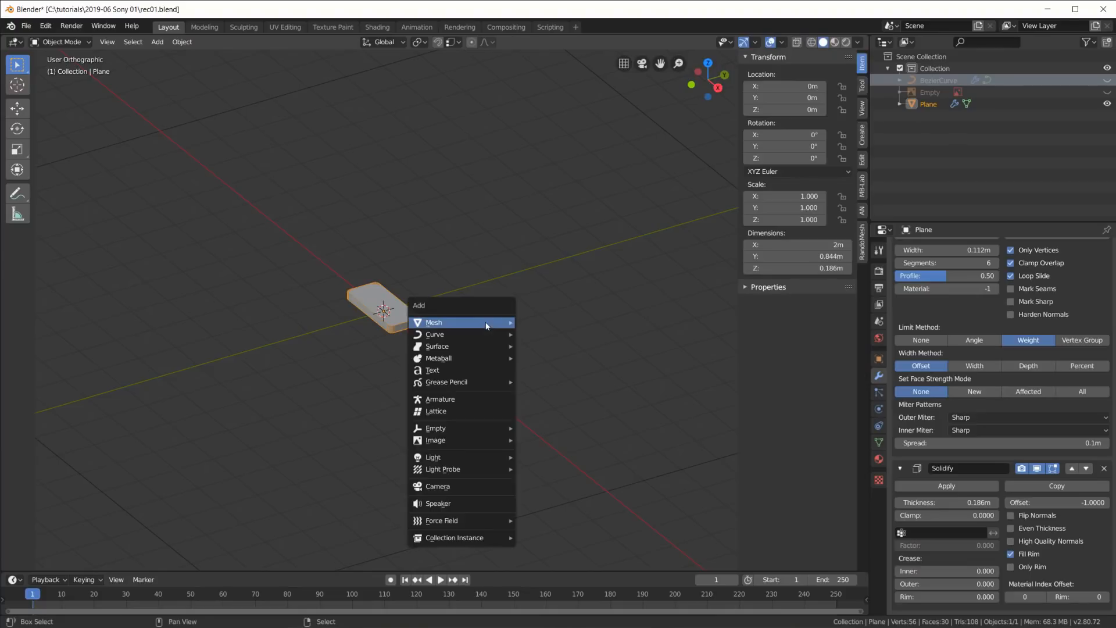
{"action": "mouse_move", "coordinate": [486, 322]}
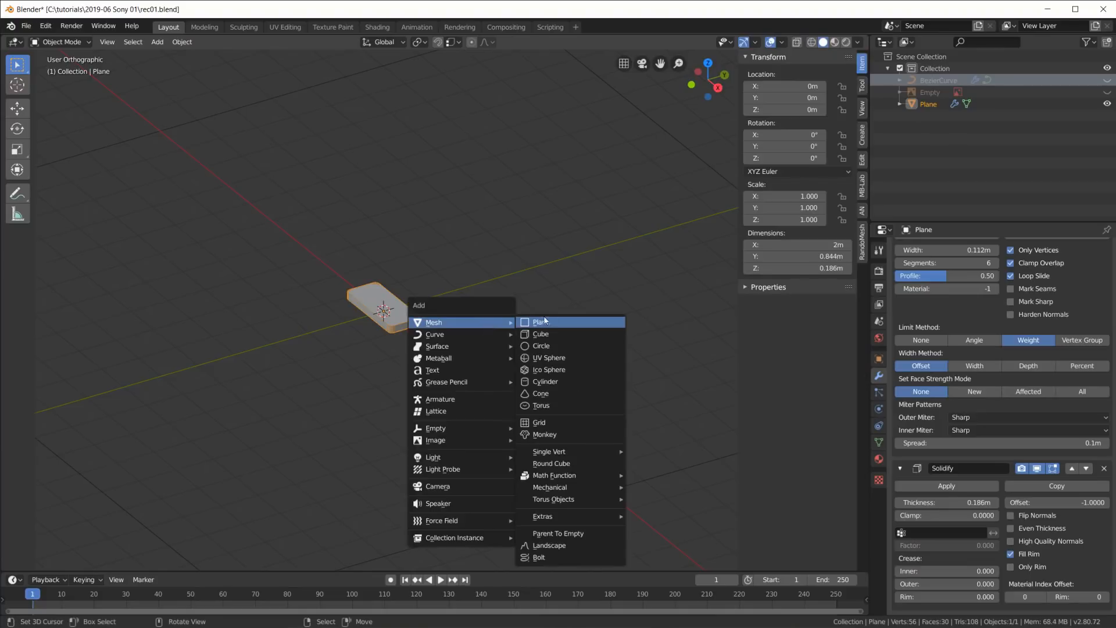
{"action": "left_click", "coordinate": [562, 382]}
{"action": "left_click", "coordinate": [47, 559]}
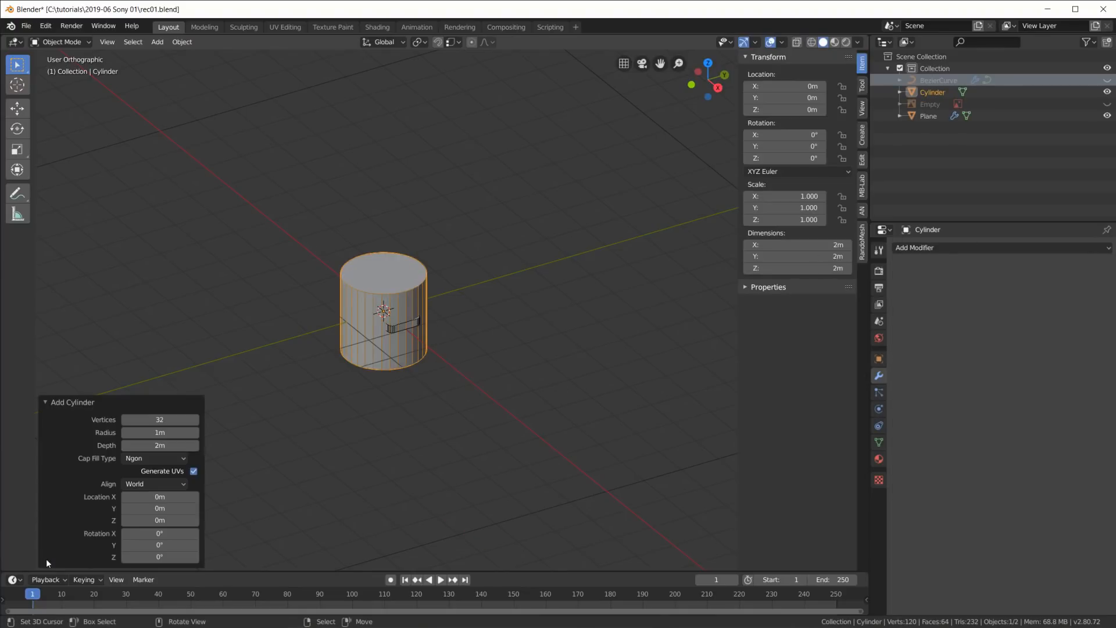
{"action": "double_click", "coordinate": [160, 419]}
{"action": "type", "text": "64"}
{"action": "key", "text": "Return"}
Rotate the cylinder 90° about the X axis so it lies along the Y axis.
{"action": "middle_click_drag", "start_coordinate": [486, 383], "coordinate": [397, 326]}
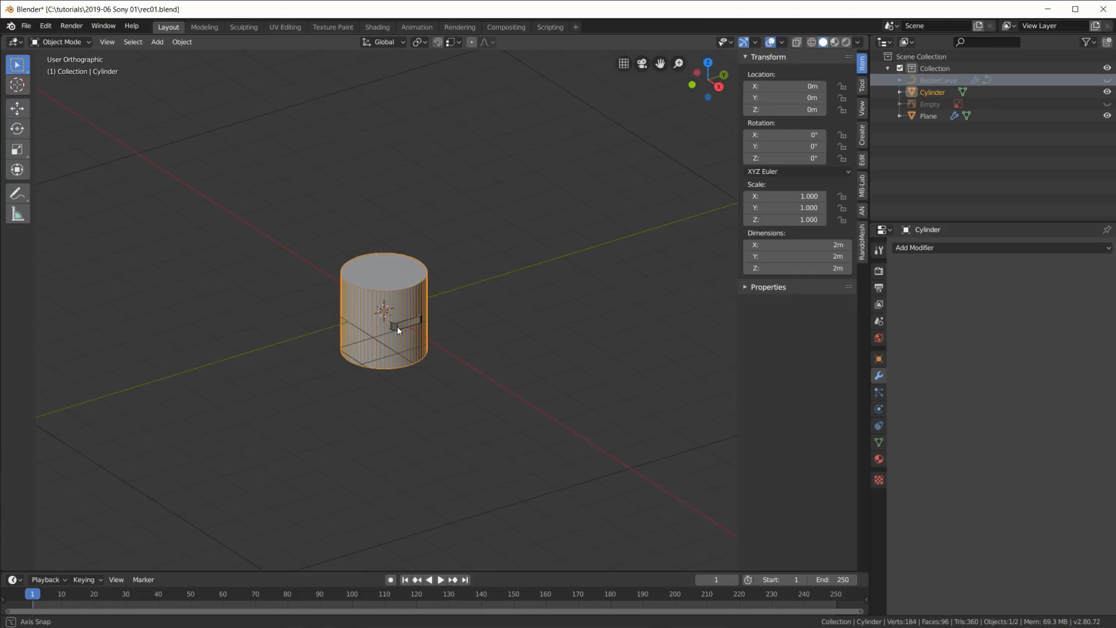
{"action": "type", "text": "r"}
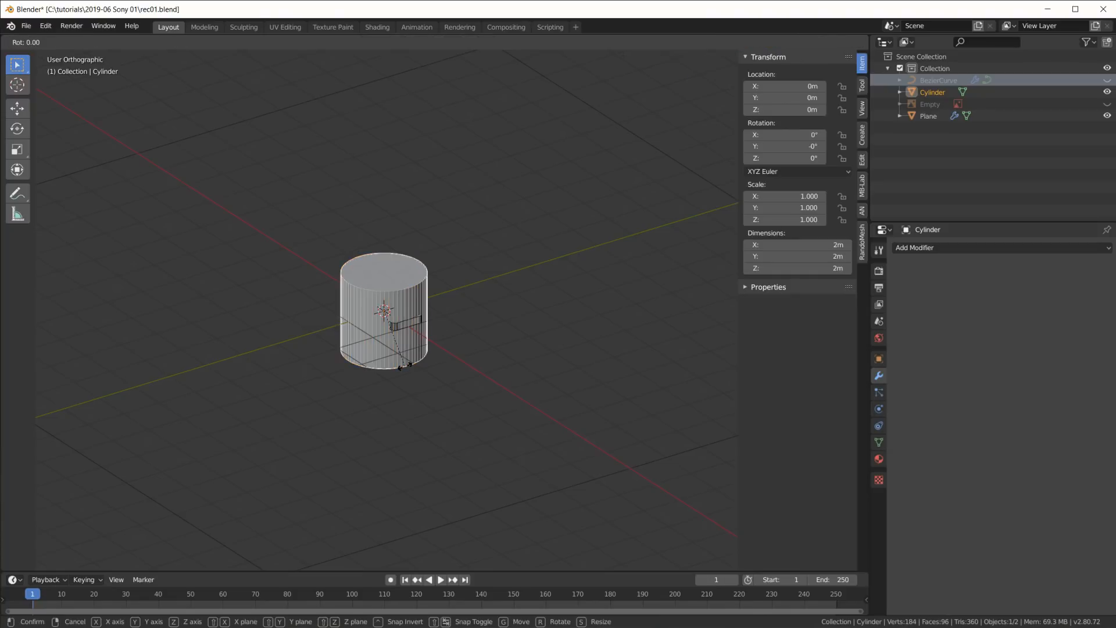
{"action": "type", "text": "x90"}
{"action": "key", "text": "Return"}
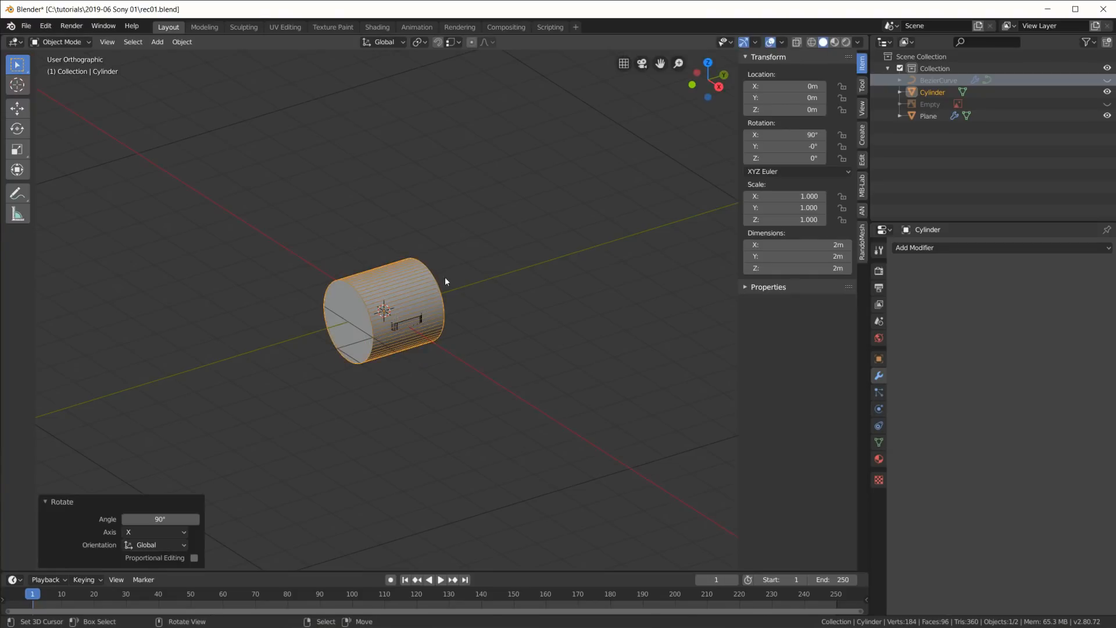
Select the rounded plane inside the cylinder and rotate it 90° in the right orthographic view.
{"action": "scroll", "coordinate": [453, 321], "scroll_direction": "up", "scroll_amount": 6}
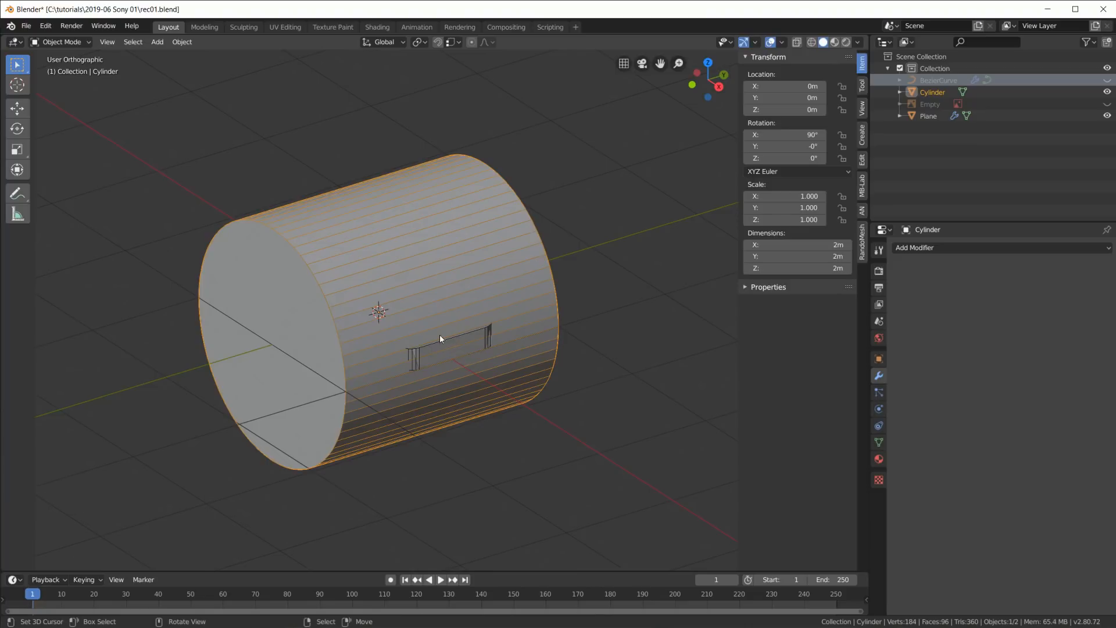
{"action": "left_click", "coordinate": [440, 335]}
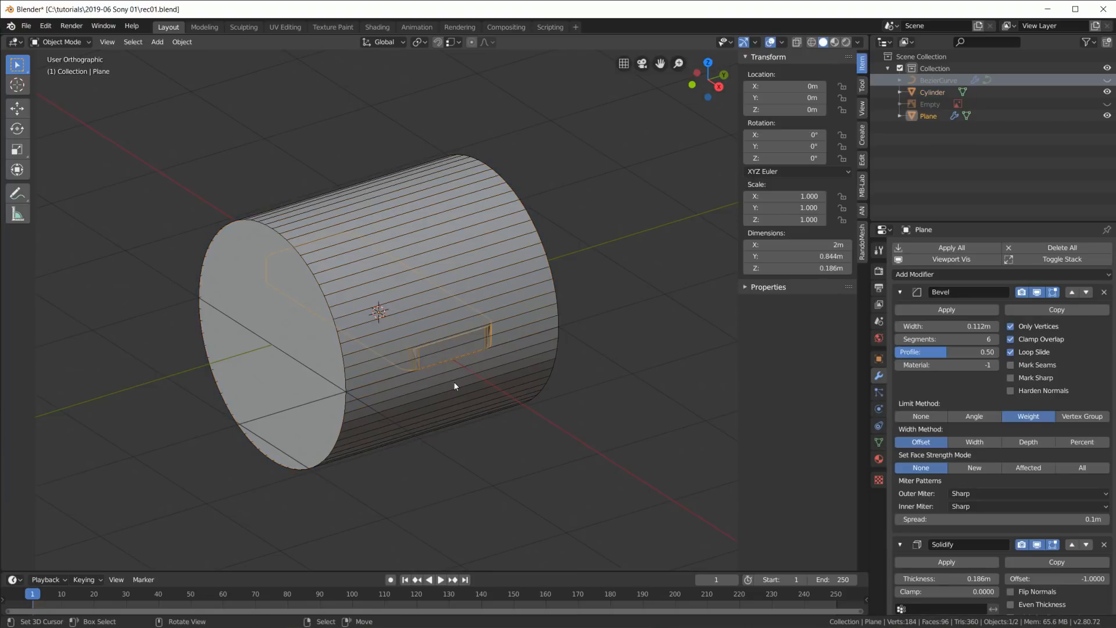
{"action": "key", "text": "KP_3"}
{"action": "type", "text": "r90"}
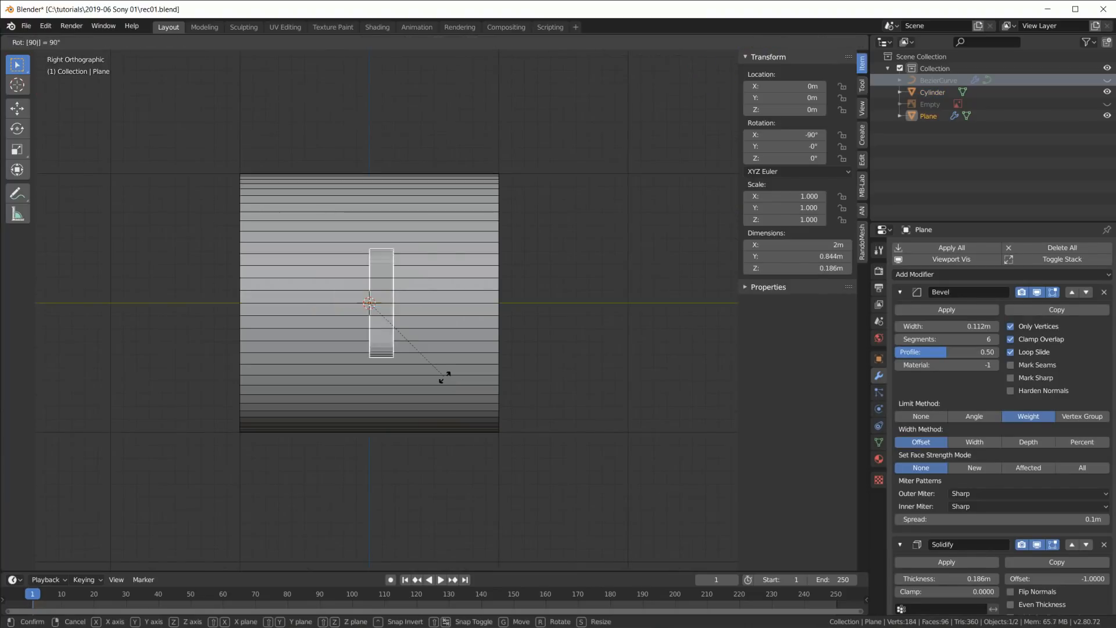
{"action": "key", "text": "Return"}
Rotate the rounded plane another 90° in the top orthographic view.
{"action": "key", "text": "KP_7"}
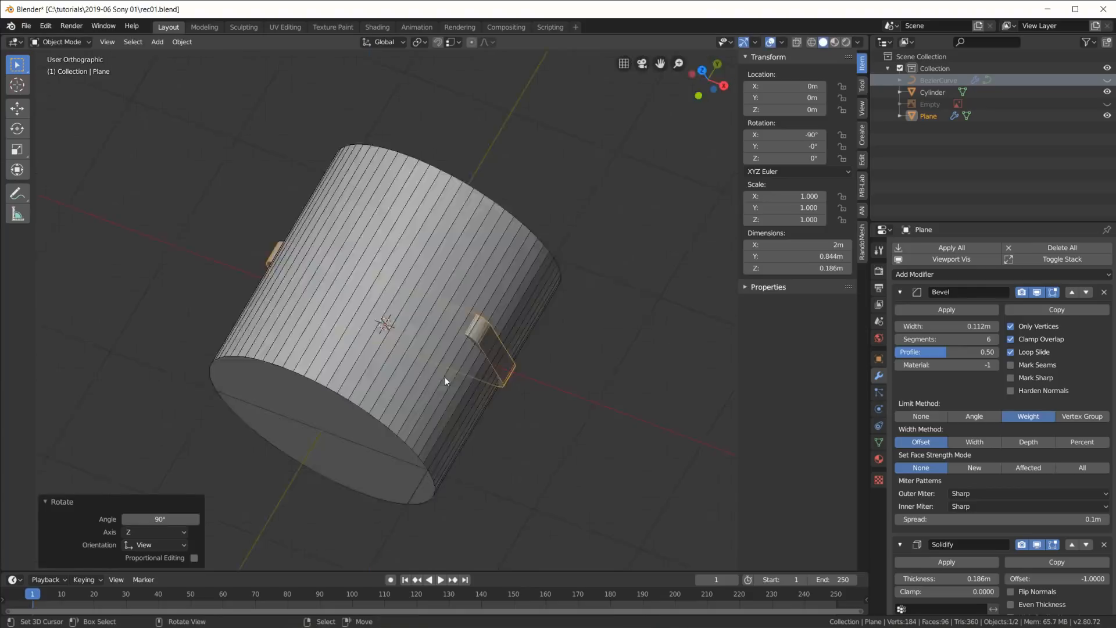
{"action": "type", "text": "r90"}
{"action": "key", "text": "Return"}
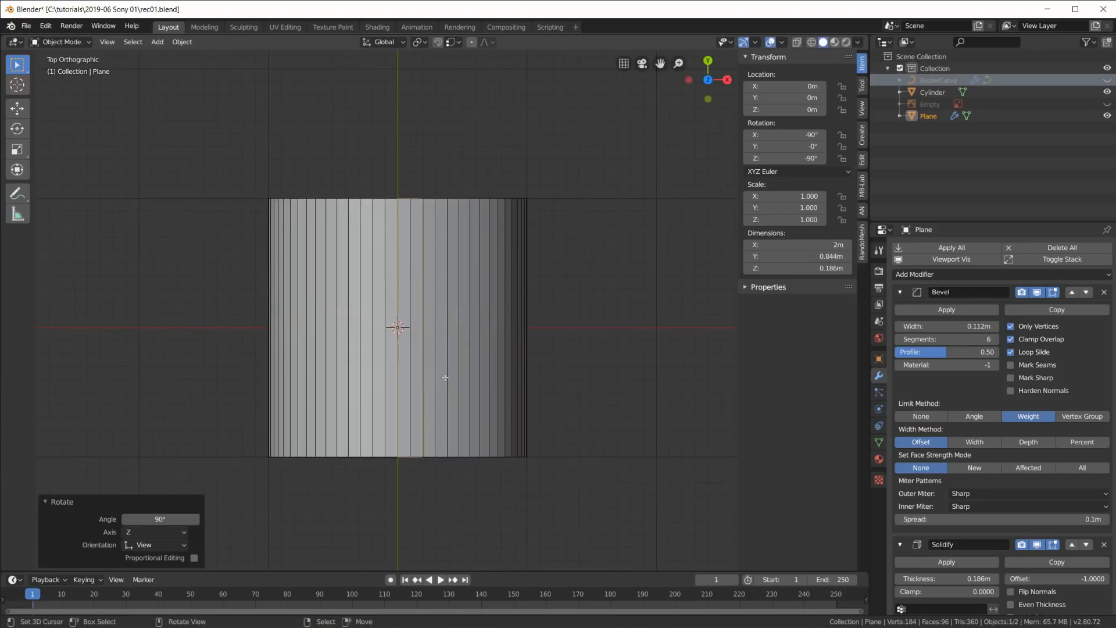
Scale the rounded plane's mesh down in Edit Mode to about 0.58 by 0.25 m.
{"action": "key", "text": "Tab"}
{"action": "middle_click_drag", "start_coordinate": [566, 237], "coordinate": [613, 245]}
{"action": "key", "text": "g"}
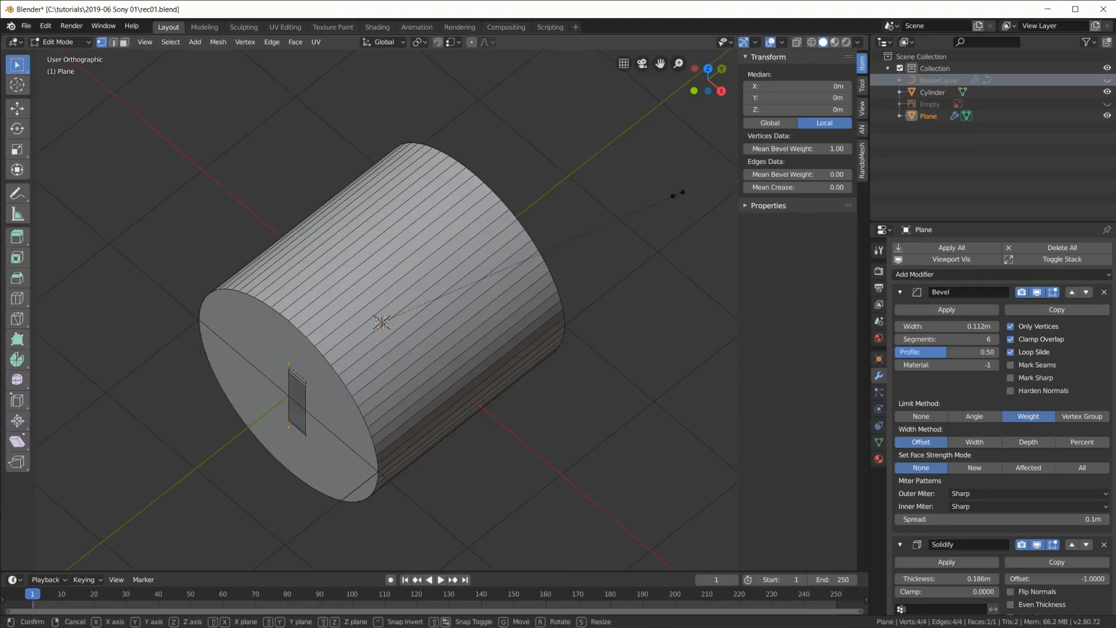
{"action": "left_click", "coordinate": [468, 284]}
{"action": "key", "text": "Tab"}
Move the rounded plane about 0.835 m along the X axis so it pokes through the cylinder's side.
{"action": "key", "text": "g"}
{"action": "key", "text": "x"}
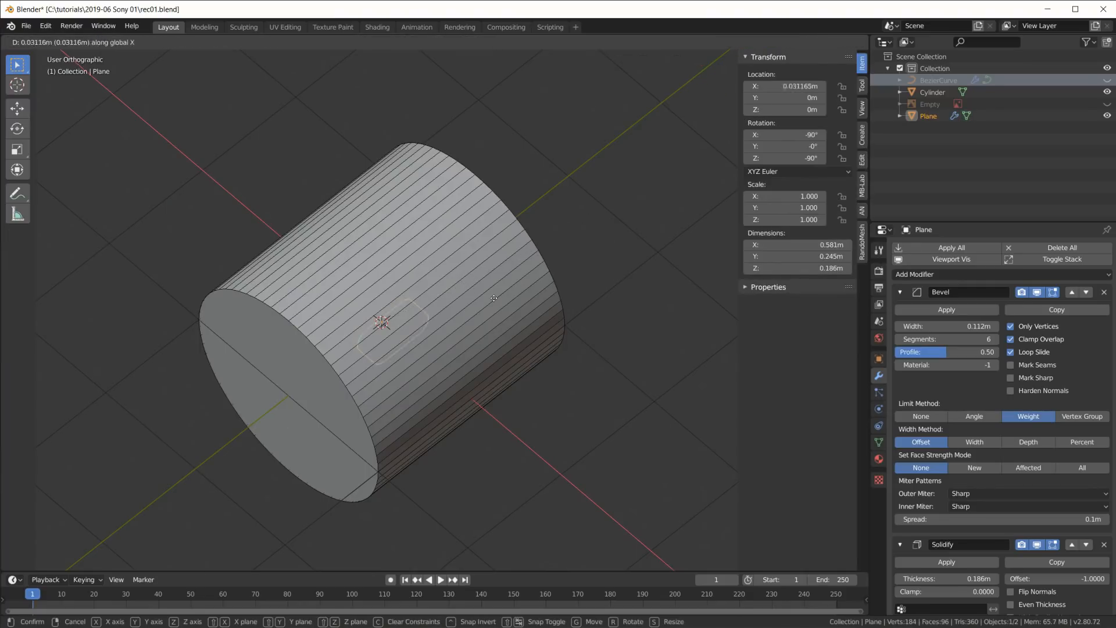
{"action": "left_click", "coordinate": [571, 330]}
{"action": "middle_click_drag", "start_coordinate": [571, 330], "coordinate": [476, 316]}
{"action": "scroll", "coordinate": [605, 320], "scroll_direction": "up", "scroll_amount": 3}
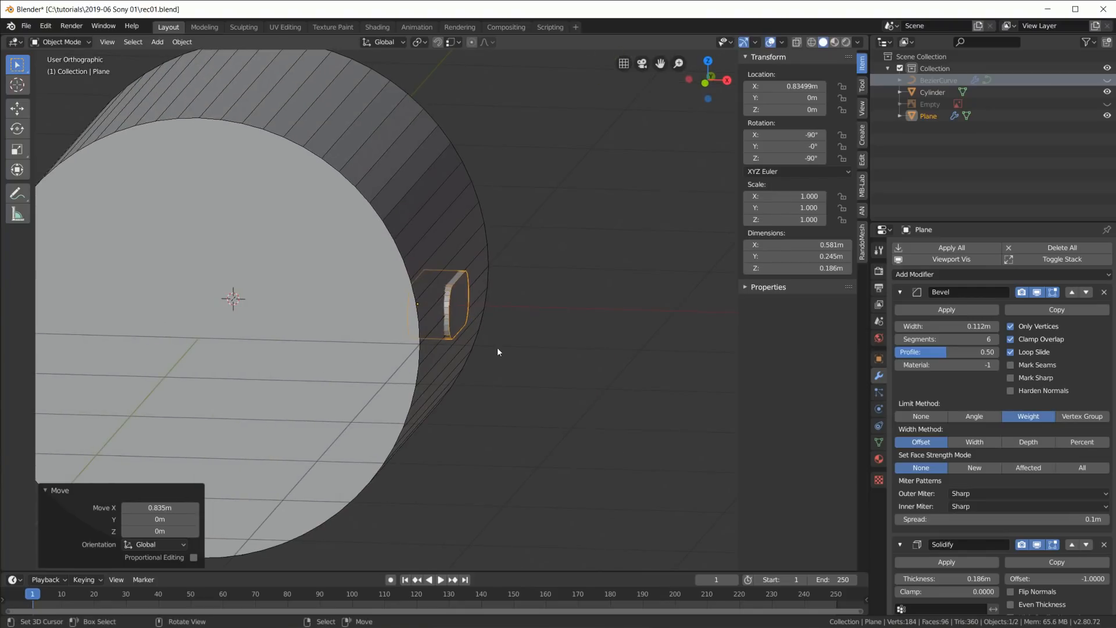
In the front orthographic view, move the rounded plane up the cylinder's side and rotate it about -30° to follow the curved surface.
{"action": "key", "text": "KP_1"}
{"action": "middle_click_drag", "start_coordinate": [504, 210], "coordinate": [562, 316], "text": "shift"}
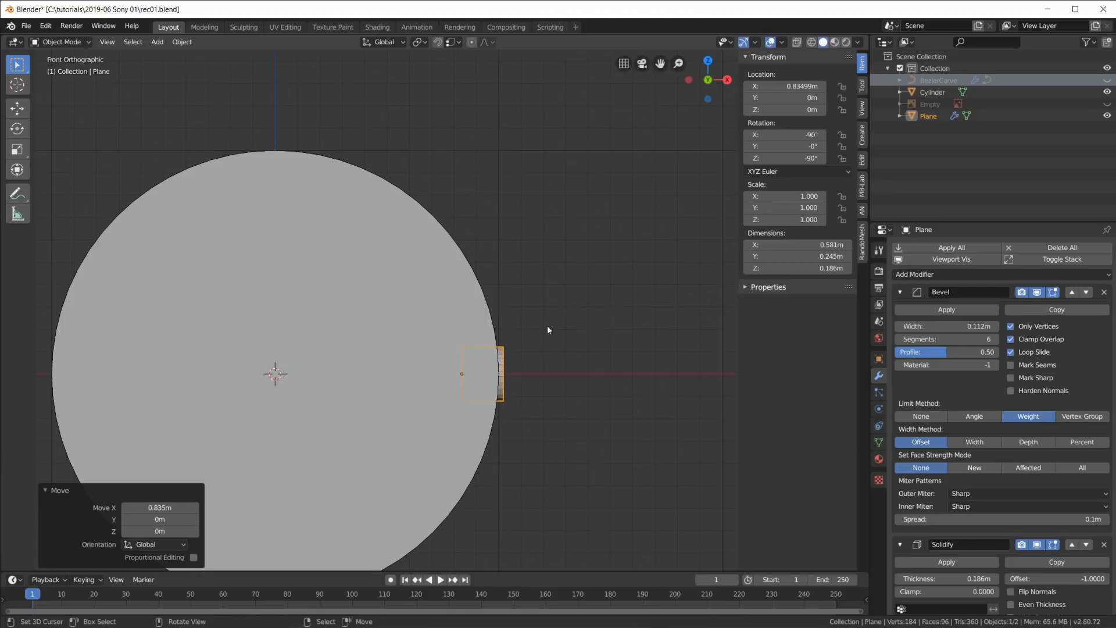
{"action": "key", "text": "g"}
{"action": "left_click", "coordinate": [544, 267]}
{"action": "key", "text": "r"}
{"action": "left_click", "coordinate": [584, 319]}
{"action": "key", "text": "g"}
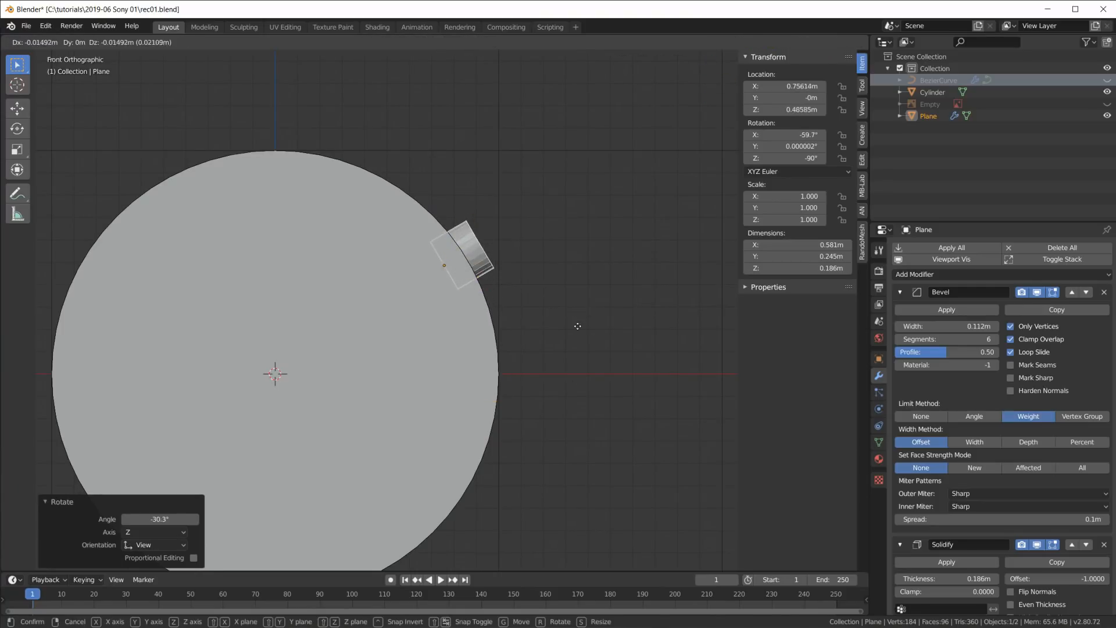
{"action": "left_click", "coordinate": [575, 329]}
{"action": "middle_click_drag", "start_coordinate": [561, 293], "coordinate": [507, 306]}
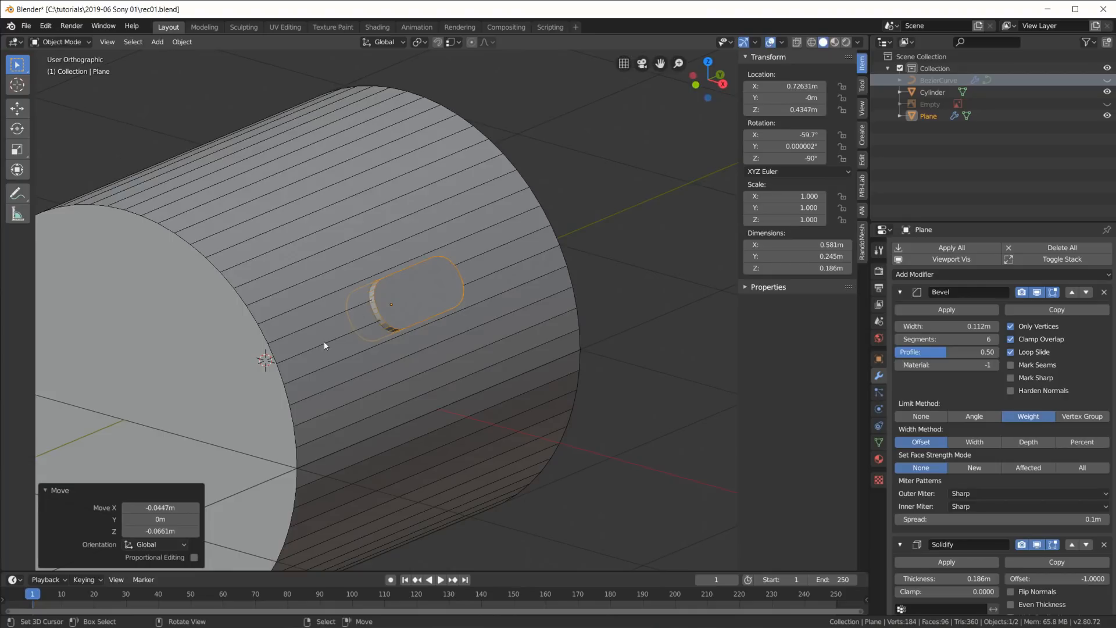
{"action": "scroll", "coordinate": [443, 380], "scroll_direction": "down", "scroll_amount": 2}
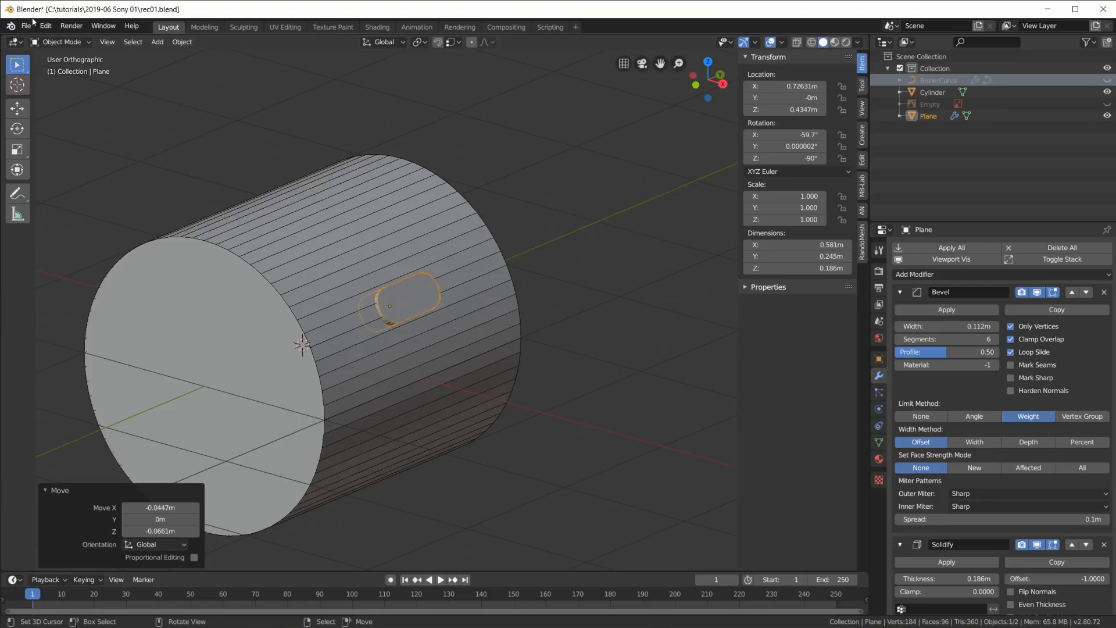
Search the add-on preferences for "bool" and check the details of the Bool Tool add-on.
{"action": "left_click", "coordinate": [46, 25]}
{"action": "left_click", "coordinate": [94, 186]}
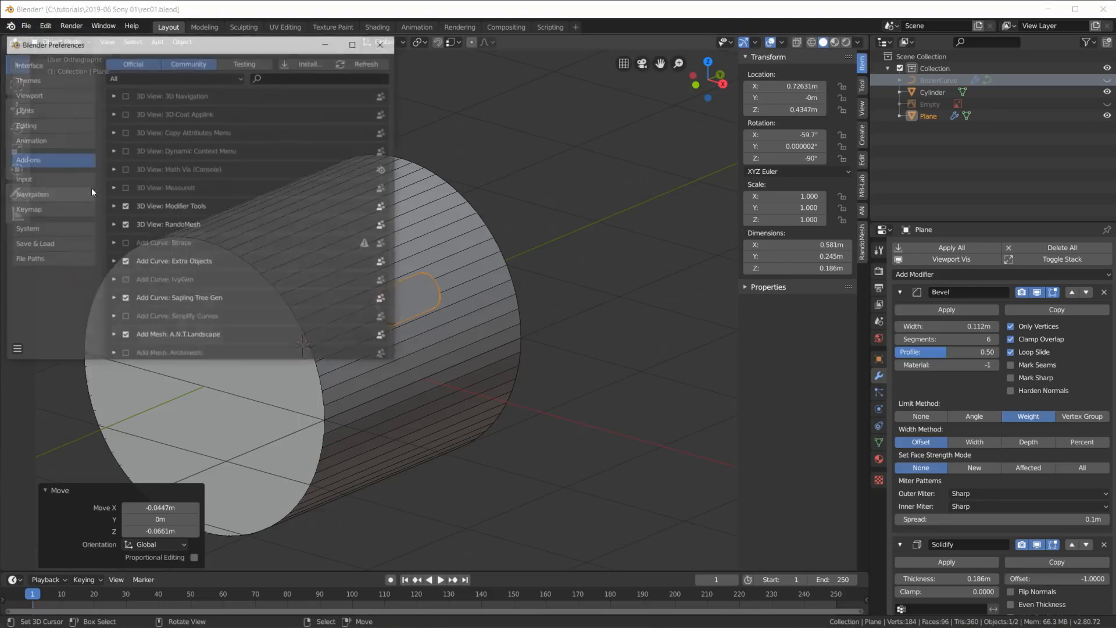
{"action": "left_click_drag", "start_coordinate": [225, 44], "coordinate": [394, 67]}
{"action": "left_click", "coordinate": [445, 96]}
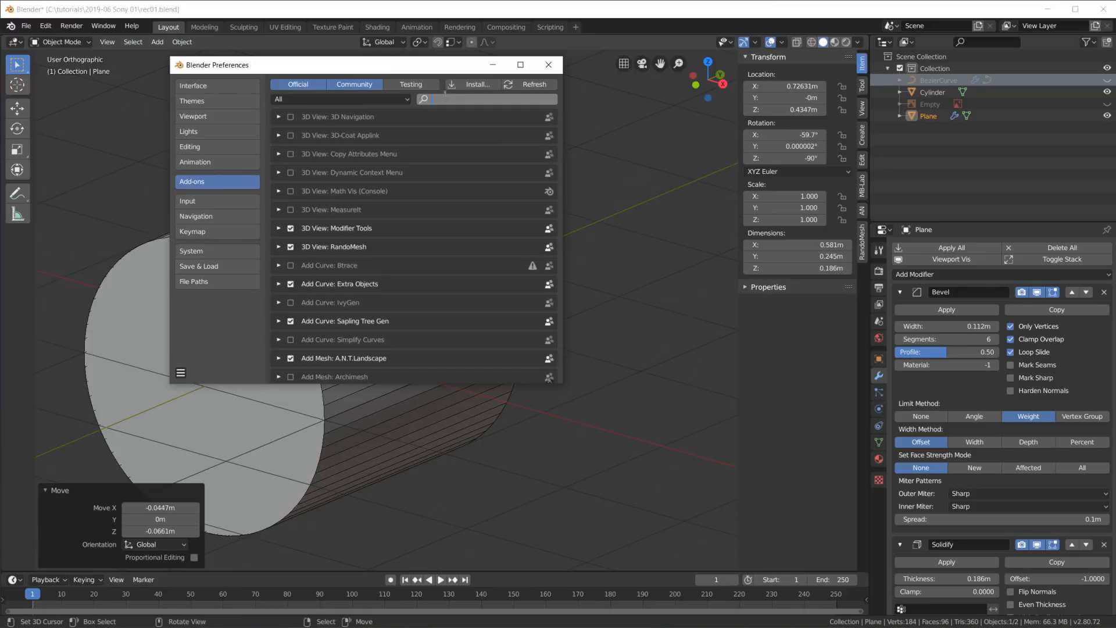
{"action": "type", "text": "bool"}
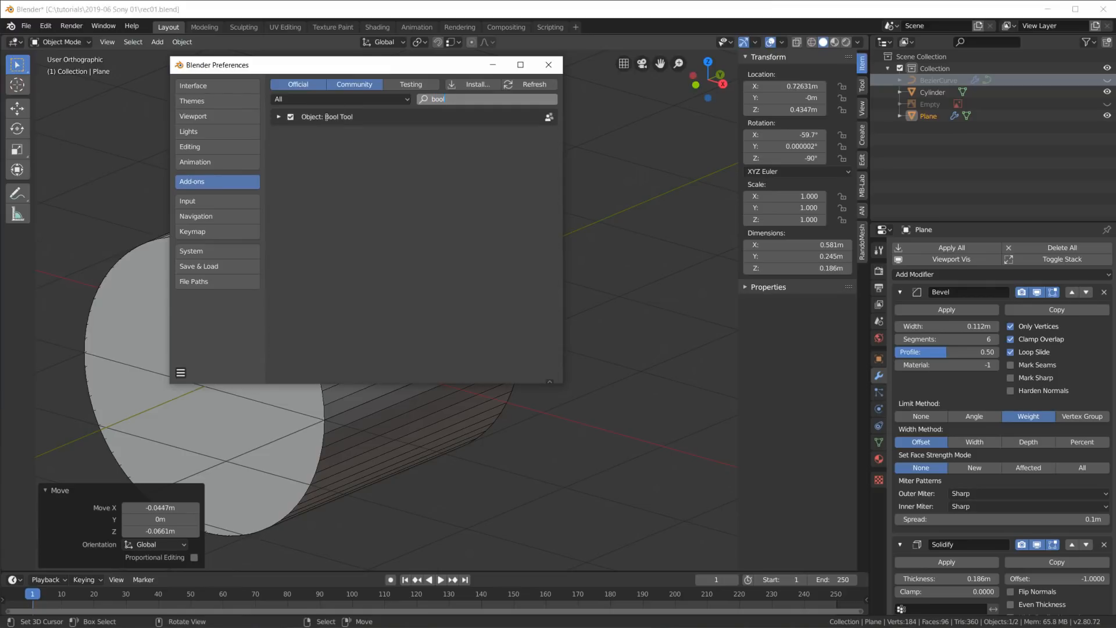
{"action": "left_click", "coordinate": [280, 117]}
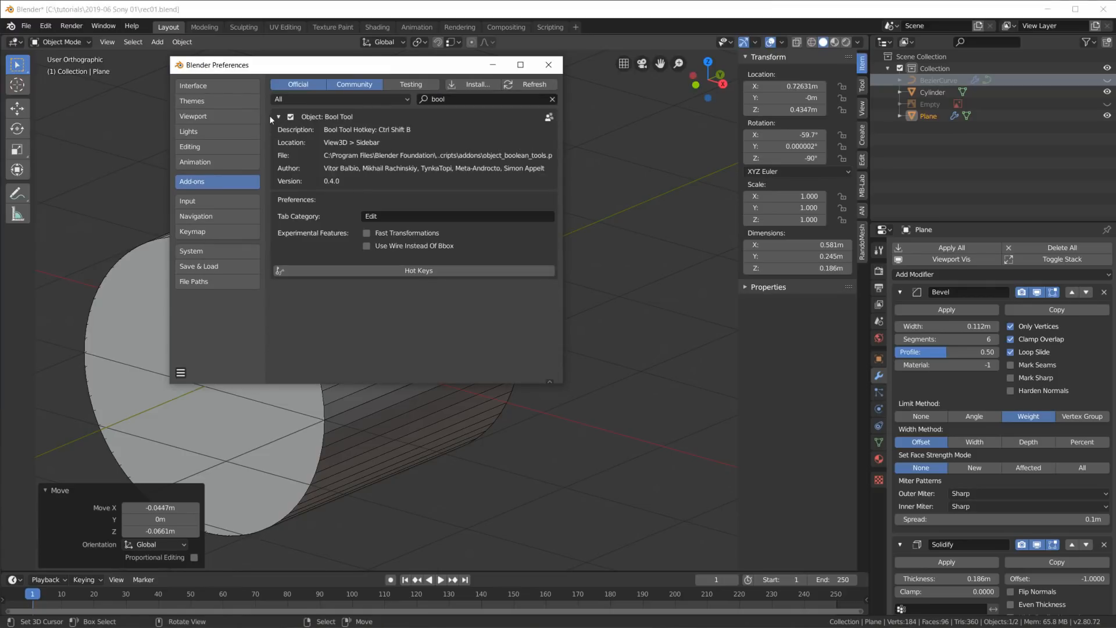
{"action": "left_click", "coordinate": [274, 116]}
{"action": "left_click", "coordinate": [548, 65]}
Add the cylinder to the selection as the active object and cut the rounded plane from it with Bool Tool's Brush Boolean Difference.
{"action": "scroll", "coordinate": [474, 287], "scroll_direction": "up", "scroll_amount": 3}
{"action": "scroll", "coordinate": [473, 289], "scroll_direction": "down", "scroll_amount": 3}
{"action": "scroll", "coordinate": [410, 330], "scroll_direction": "up", "scroll_amount": 2}
{"action": "scroll", "coordinate": [409, 330], "scroll_direction": "down", "scroll_amount": 1}
{"action": "middle_click_drag", "start_coordinate": [409, 330], "coordinate": [461, 300], "text": "shift"}
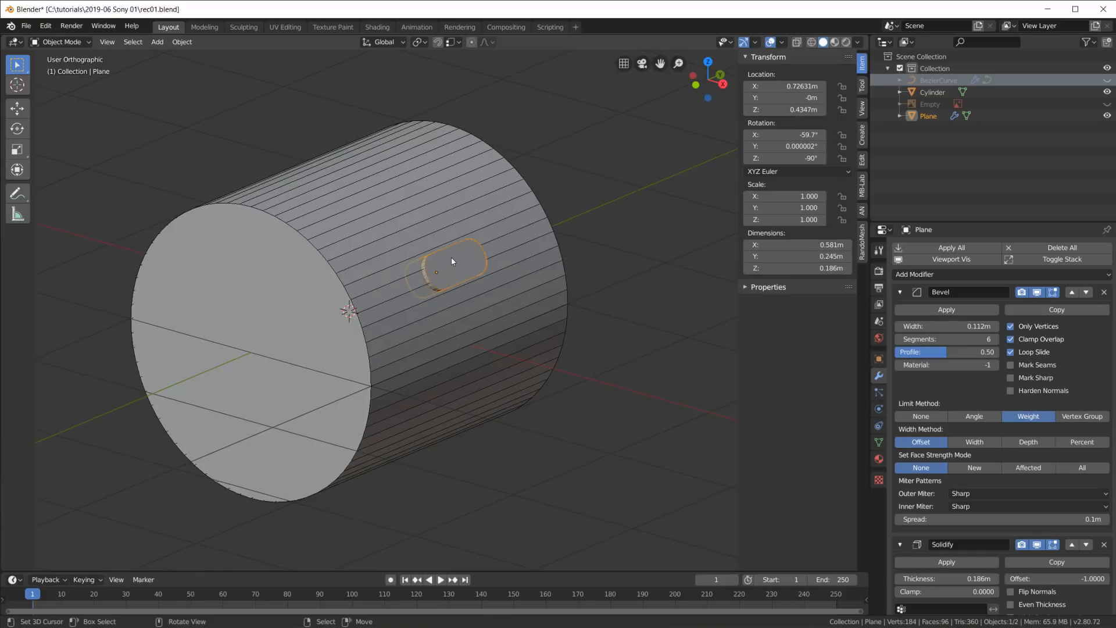
{"action": "left_click", "coordinate": [373, 242], "text": "shift"}
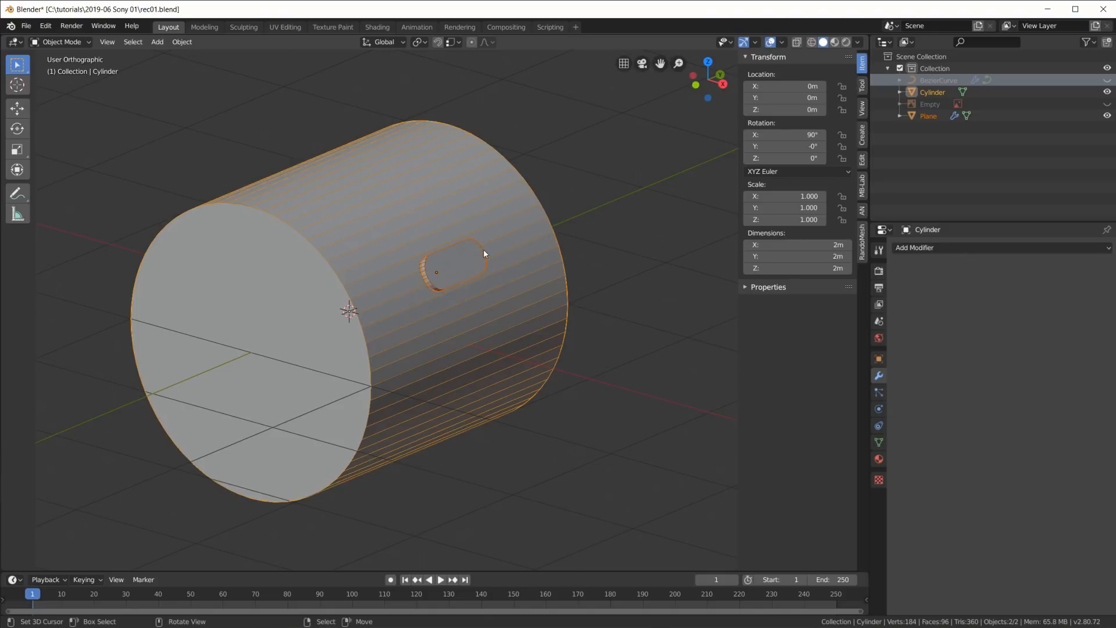
{"action": "left_click", "coordinate": [863, 86]}
{"action": "left_click", "coordinate": [864, 114]}
{"action": "left_click", "coordinate": [864, 133]}
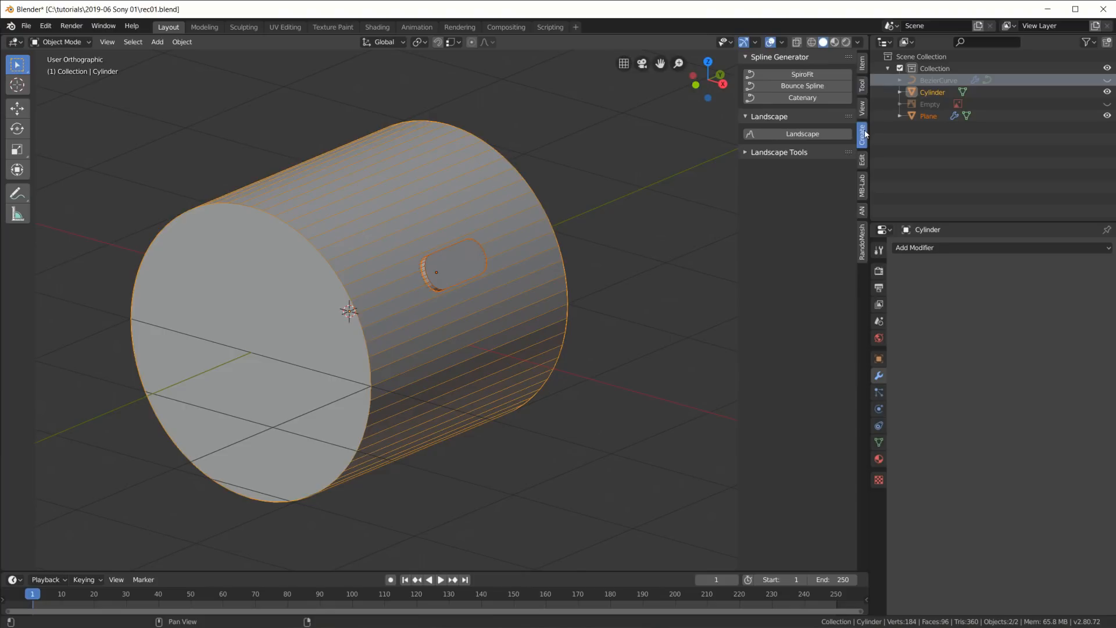
{"action": "left_click", "coordinate": [864, 160]}
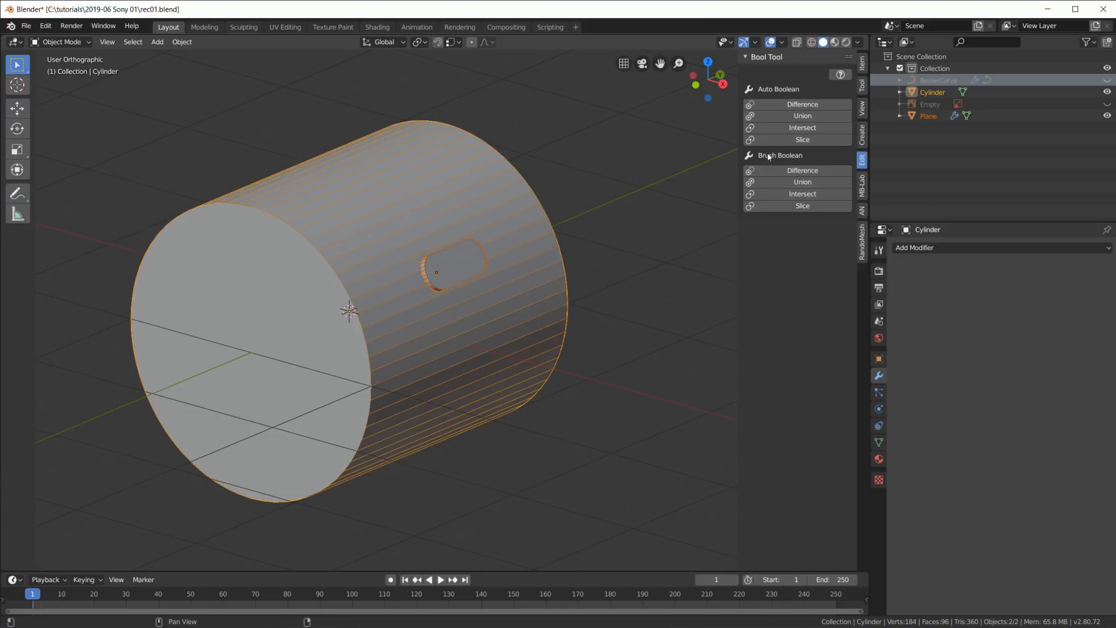
{"action": "left_click", "coordinate": [791, 174]}
{"action": "scroll", "coordinate": [603, 282], "scroll_direction": "up", "scroll_amount": 5}
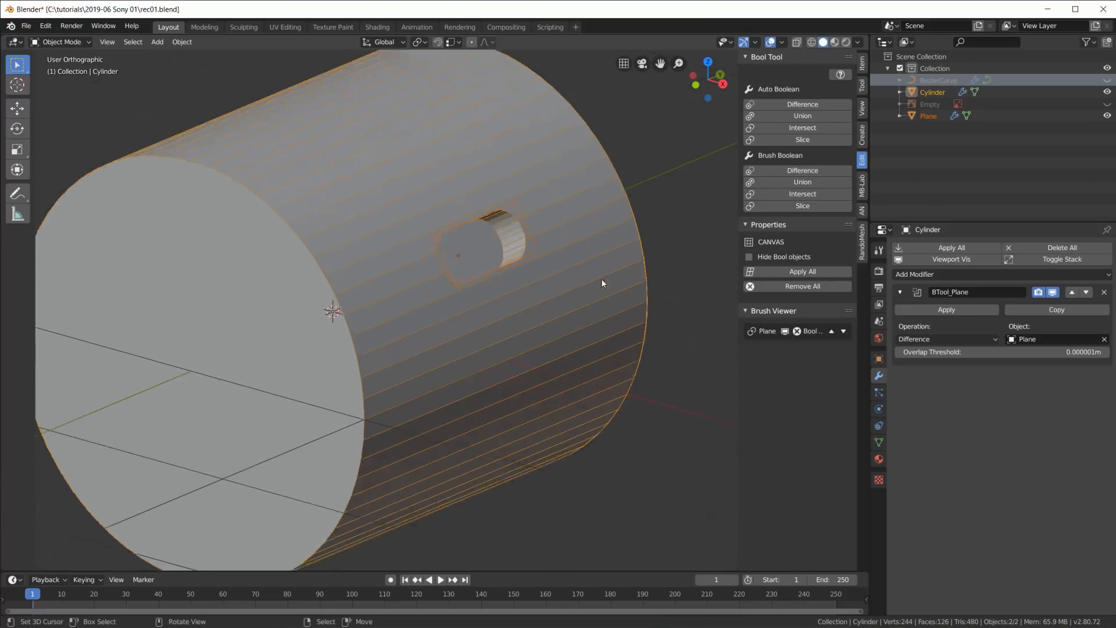
{"action": "scroll", "coordinate": [633, 285], "scroll_direction": "down", "scroll_amount": 4}
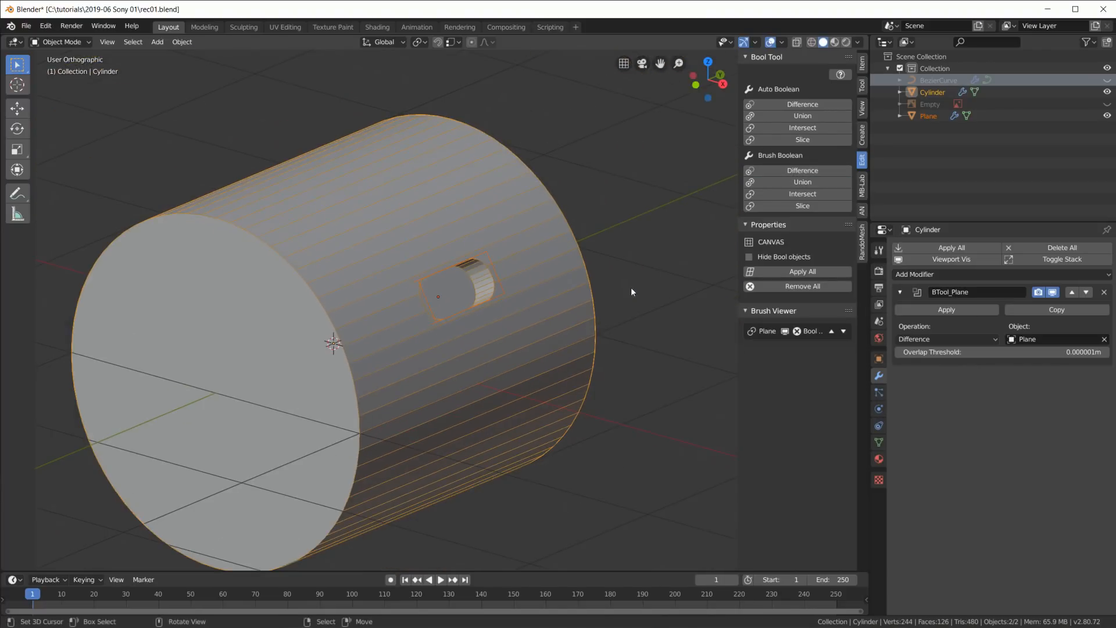
Shade the cylinder smooth and enable Auto Smooth with a 30° angle for its normals.
{"action": "left_click", "coordinate": [834, 43]}
{"action": "left_click", "coordinate": [823, 43]}
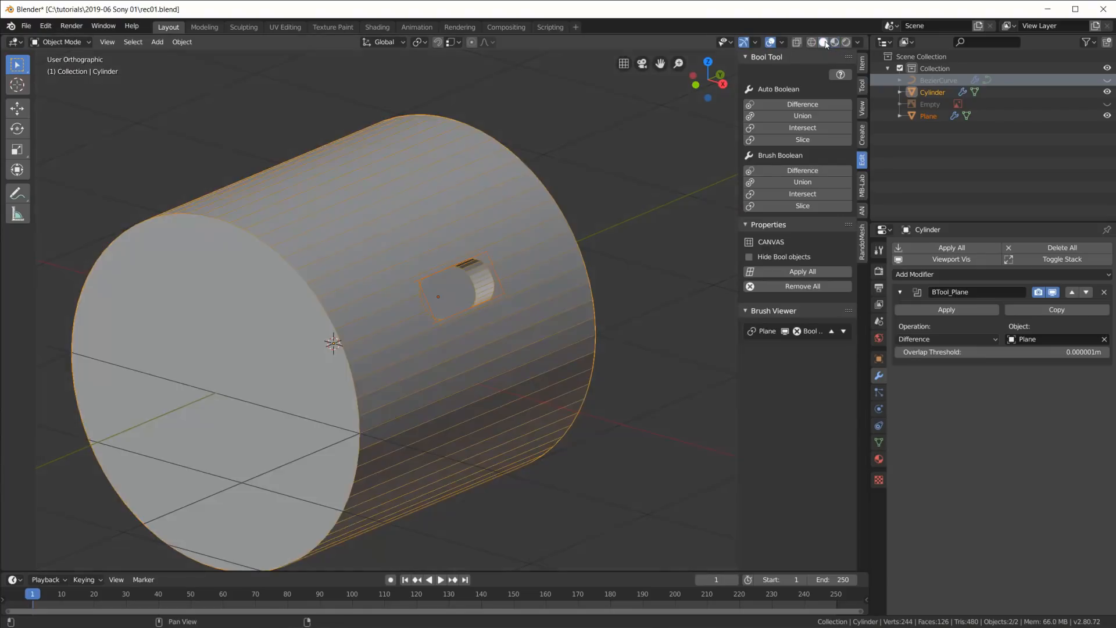
{"action": "right_click", "coordinate": [558, 281]}
{"action": "left_click", "coordinate": [548, 281]}
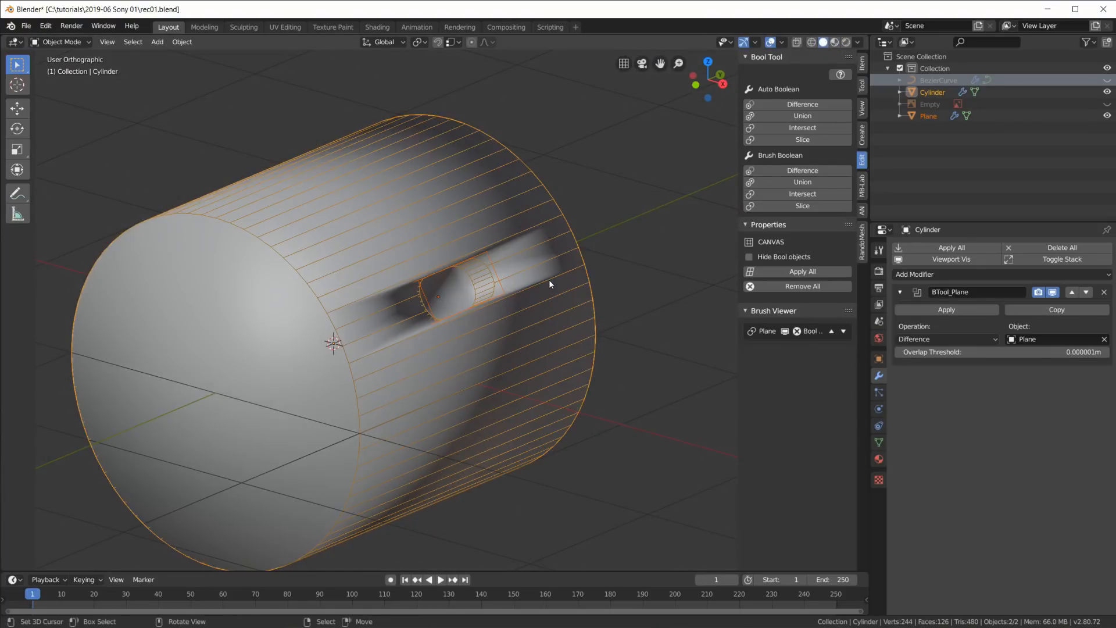
{"action": "left_click", "coordinate": [878, 442]}
{"action": "left_click", "coordinate": [912, 465]}
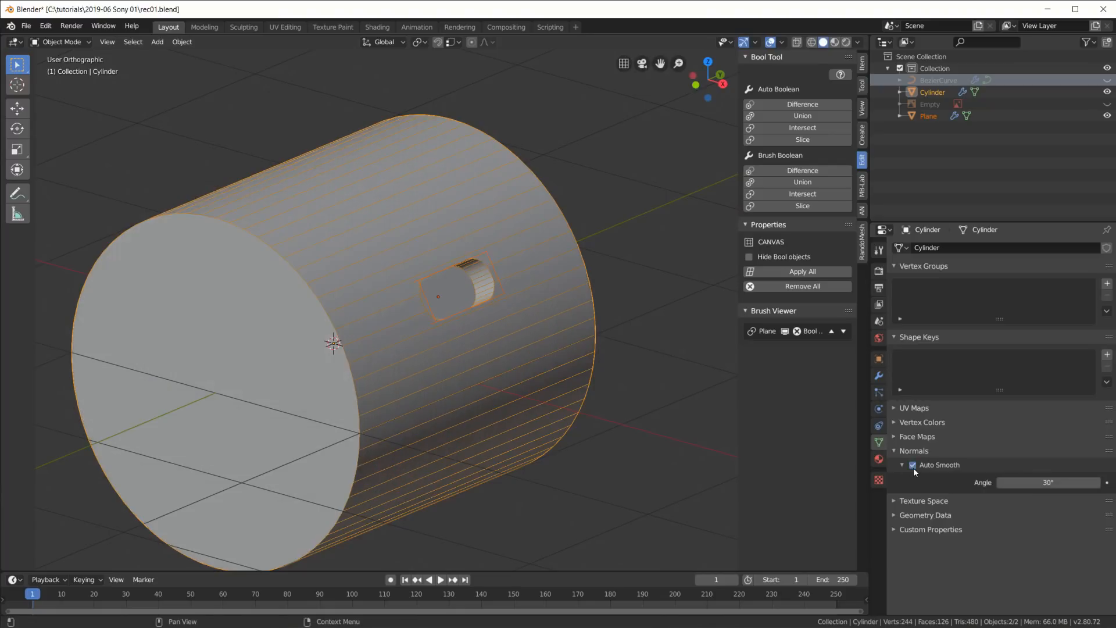
{"action": "middle_click_drag", "start_coordinate": [625, 337], "coordinate": [489, 336]}
{"action": "scroll", "coordinate": [233, 252], "scroll_direction": "up", "scroll_amount": 4}
{"action": "middle_click_drag", "start_coordinate": [267, 260], "coordinate": [405, 275]}
{"action": "scroll", "coordinate": [474, 307], "scroll_direction": "down", "scroll_amount": 3}
{"action": "middle_click_drag", "start_coordinate": [475, 309], "coordinate": [518, 302]}
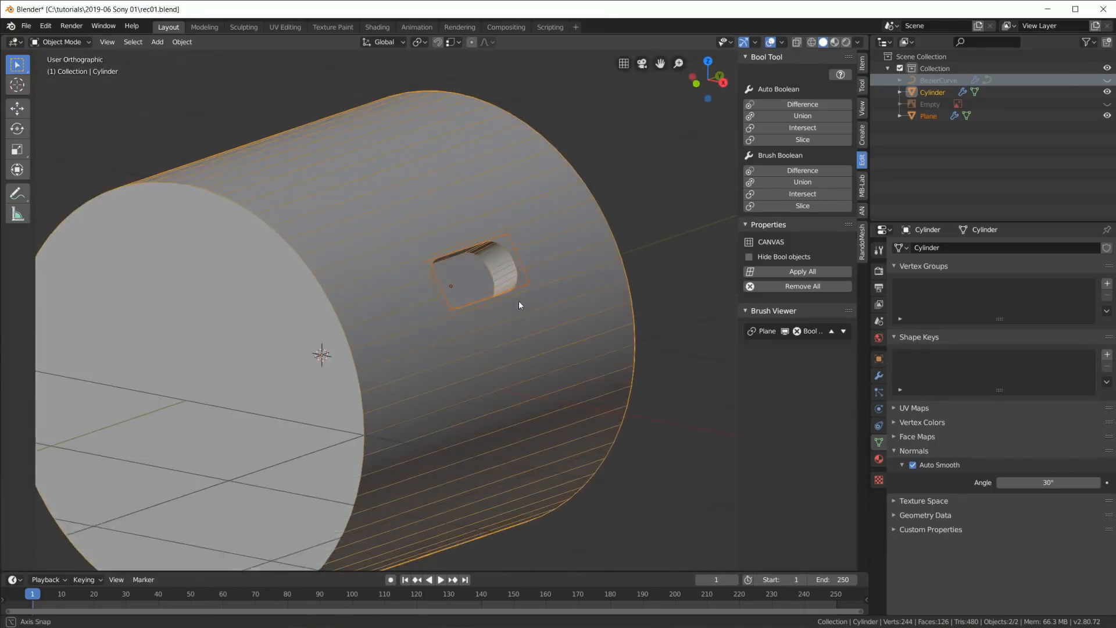
Select only the cylinder and examine its BTool_Plane Boolean modifier.
{"action": "right_click", "coordinate": [488, 336]}
{"action": "scroll", "coordinate": [488, 337], "scroll_direction": "up", "scroll_amount": 1}
{"action": "scroll", "coordinate": [492, 333], "scroll_direction": "down", "scroll_amount": 3}
{"action": "scroll", "coordinate": [493, 332], "scroll_direction": "up", "scroll_amount": 3}
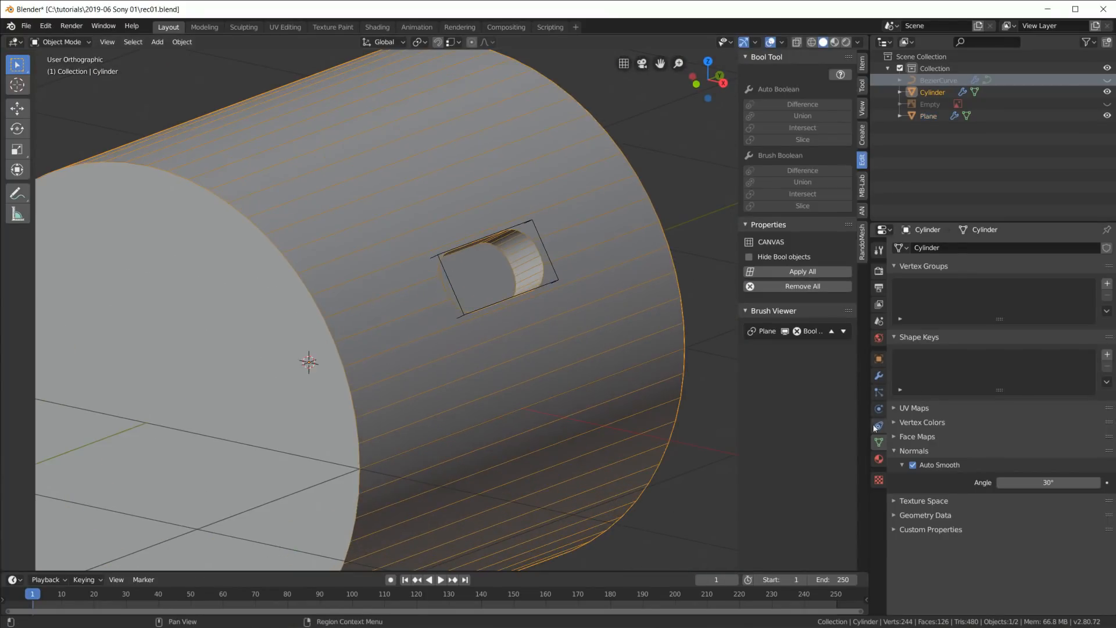
{"action": "left_click", "coordinate": [878, 376]}
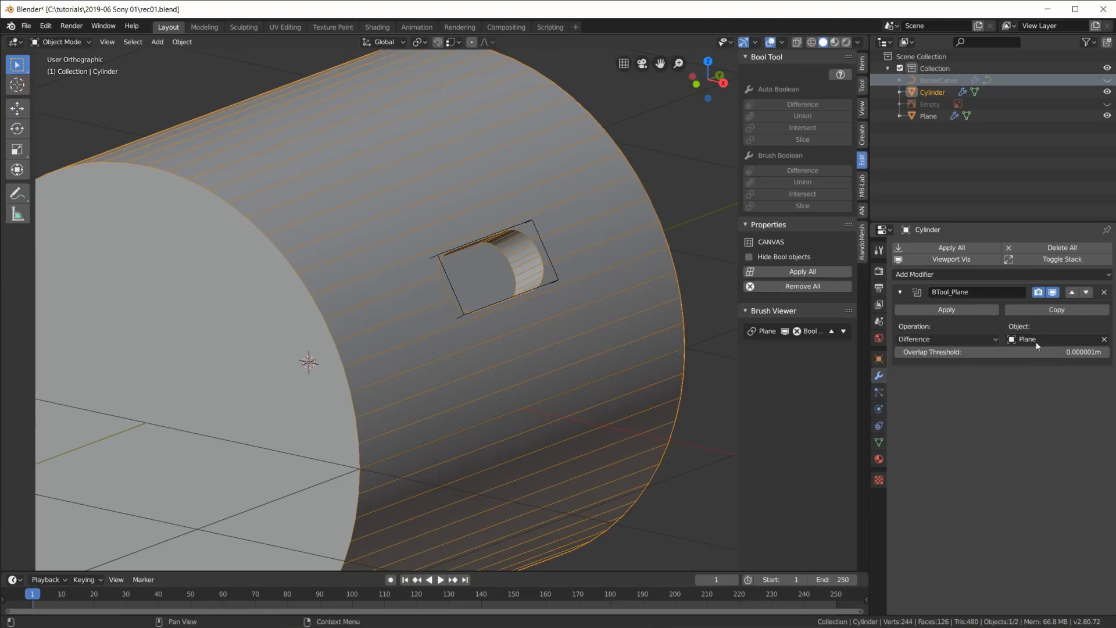
Rename the Plane object to "button cutou".
{"action": "left_click", "coordinate": [929, 116]}
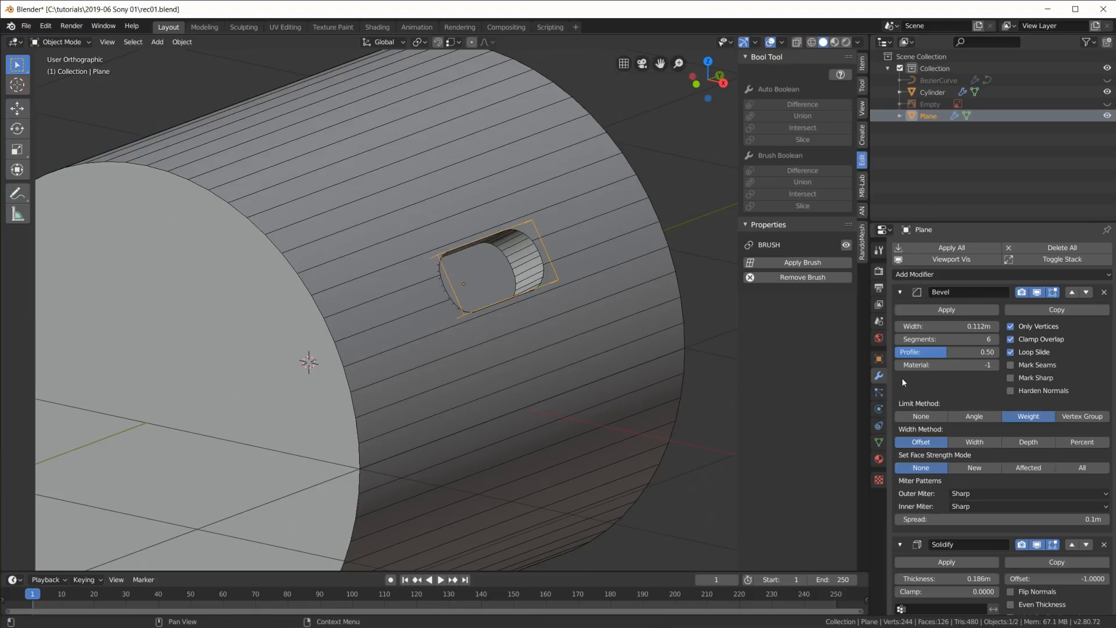
{"action": "double_click", "coordinate": [929, 116]}
{"action": "type", "text": "button cutou"}
{"action": "key", "text": "Return"}
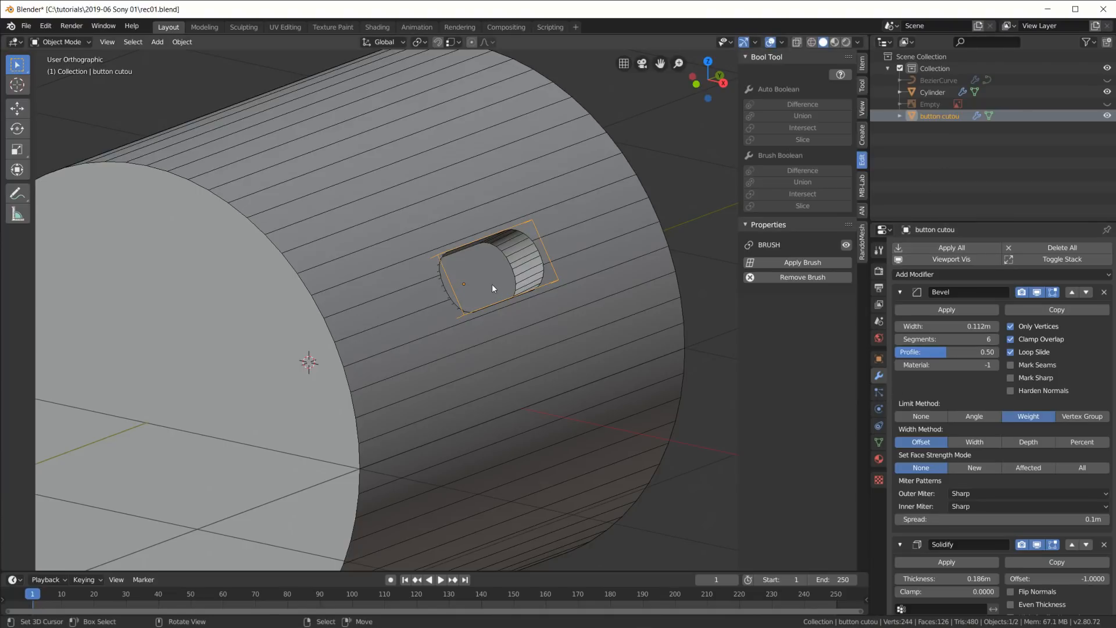
Set the cutout object's Bevel width to 0.06 m and its Solidify thickness to -0.161 m.
{"action": "scroll", "coordinate": [492, 284], "scroll_direction": "up", "scroll_amount": 1}
{"action": "scroll", "coordinate": [647, 274], "scroll_direction": "down", "scroll_amount": 6}
{"action": "middle_click_drag", "start_coordinate": [648, 275], "coordinate": [445, 256]}
{"action": "scroll", "coordinate": [574, 296], "scroll_direction": "up", "scroll_amount": 3}
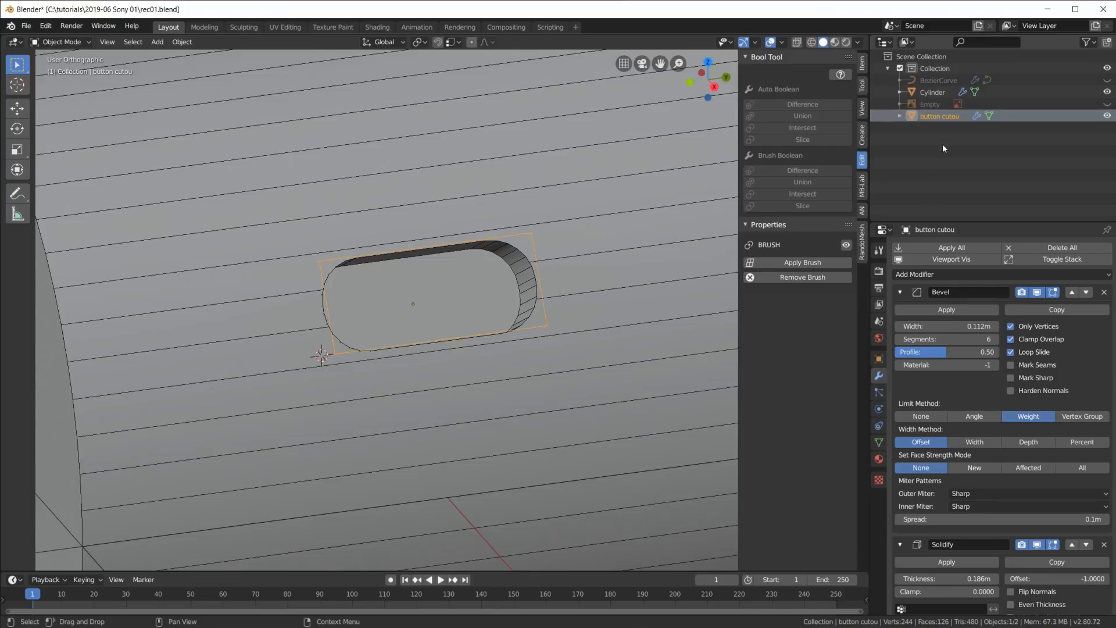
{"action": "mouse_move", "coordinate": [947, 328]}
{"action": "left_mouse_down"}
{"action": "mouse_move", "coordinate": [908, 329]}
{"action": "mouse_move", "coordinate": [926, 328]}
{"action": "left_mouse_up"}
{"action": "scroll", "coordinate": [963, 506], "scroll_direction": "down", "scroll_amount": 3}
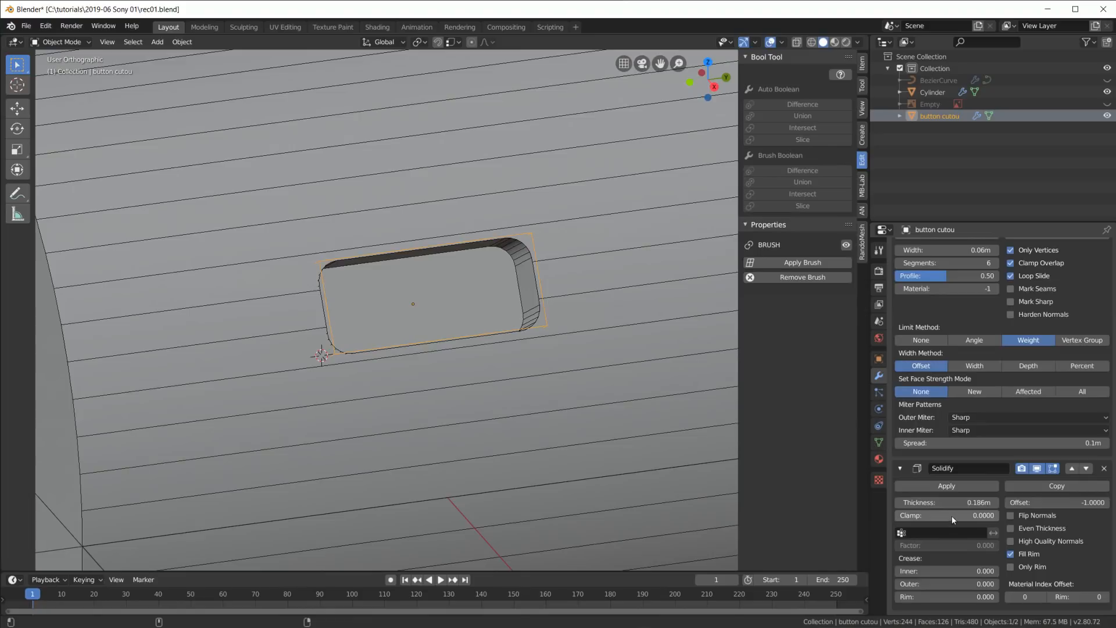
{"action": "mouse_move", "coordinate": [948, 502]}
{"action": "left_mouse_down"}
{"action": "mouse_move", "coordinate": [982, 502]}
{"action": "mouse_move", "coordinate": [943, 502]}
{"action": "left_mouse_up"}
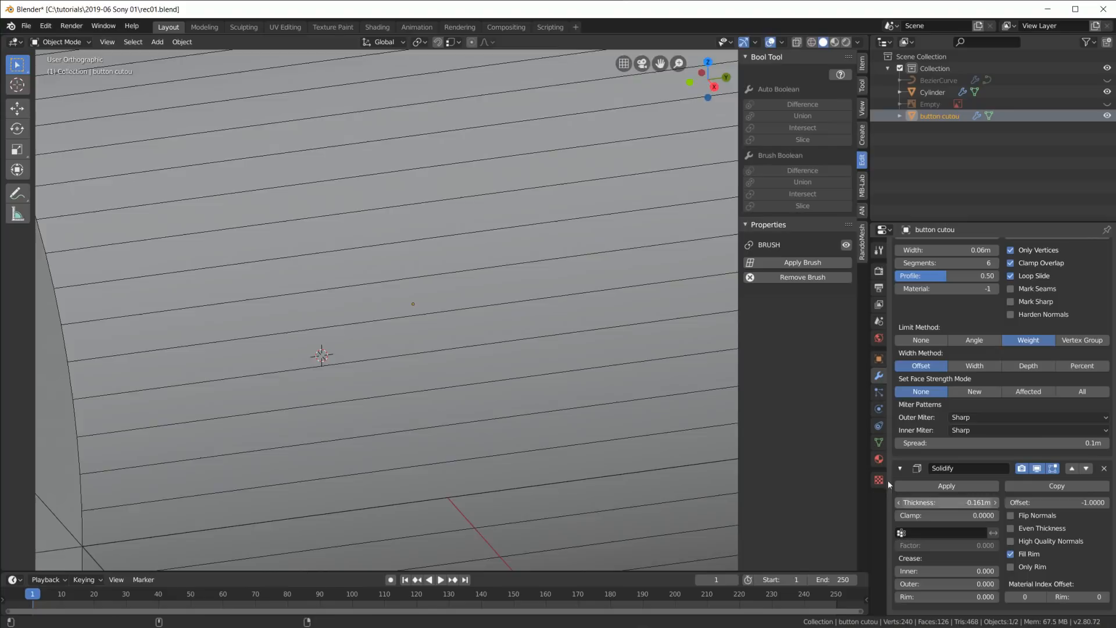
In the front orthographic view, move the cutout object outward by about 0.151 m in both X and Z.
{"action": "scroll", "coordinate": [544, 338], "scroll_direction": "down", "scroll_amount": 6}
{"action": "middle_click_drag", "start_coordinate": [544, 338], "coordinate": [614, 331]}
{"action": "key", "text": "KP_1"}
{"action": "key", "text": "g"}
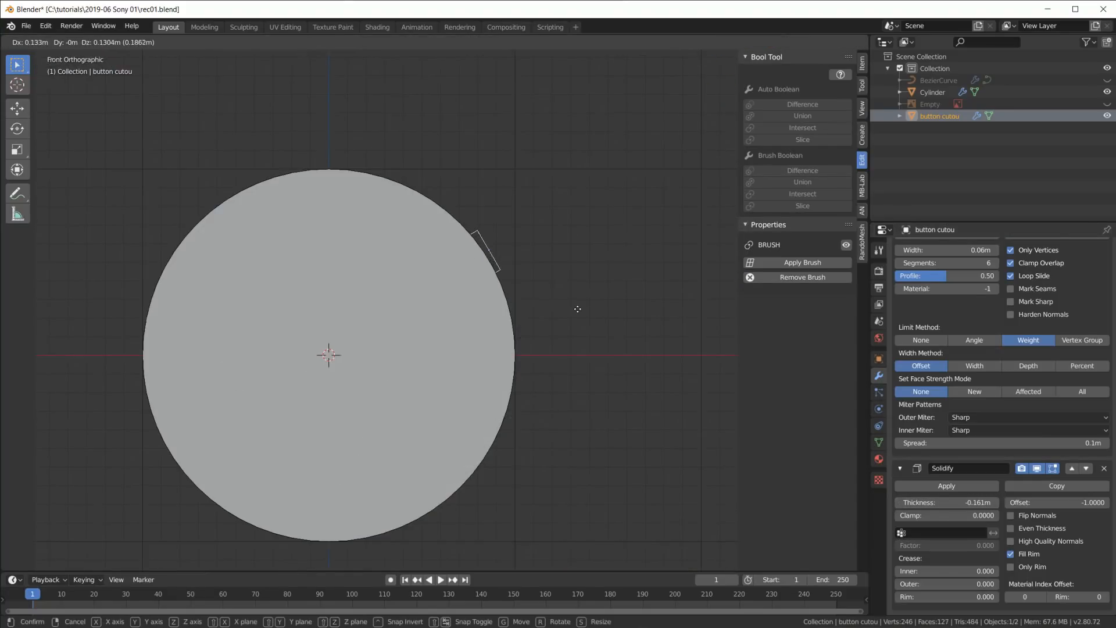
{"action": "left_click", "coordinate": [572, 307]}
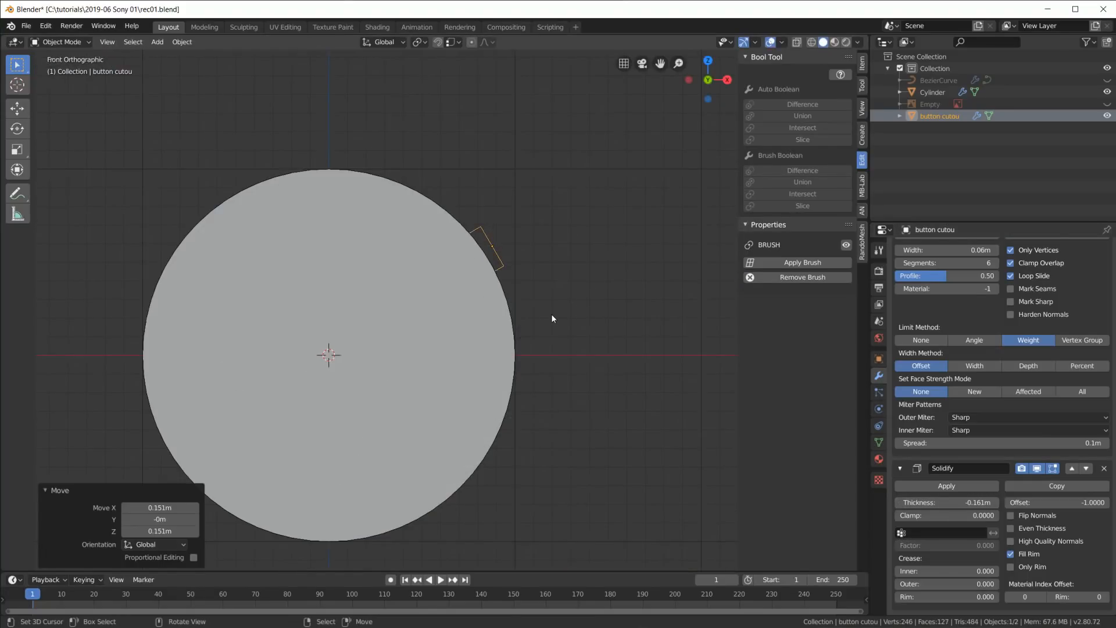
{"action": "middle_click_drag", "start_coordinate": [551, 313], "coordinate": [448, 288]}
{"action": "scroll", "coordinate": [448, 288], "scroll_direction": "up", "scroll_amount": 5}
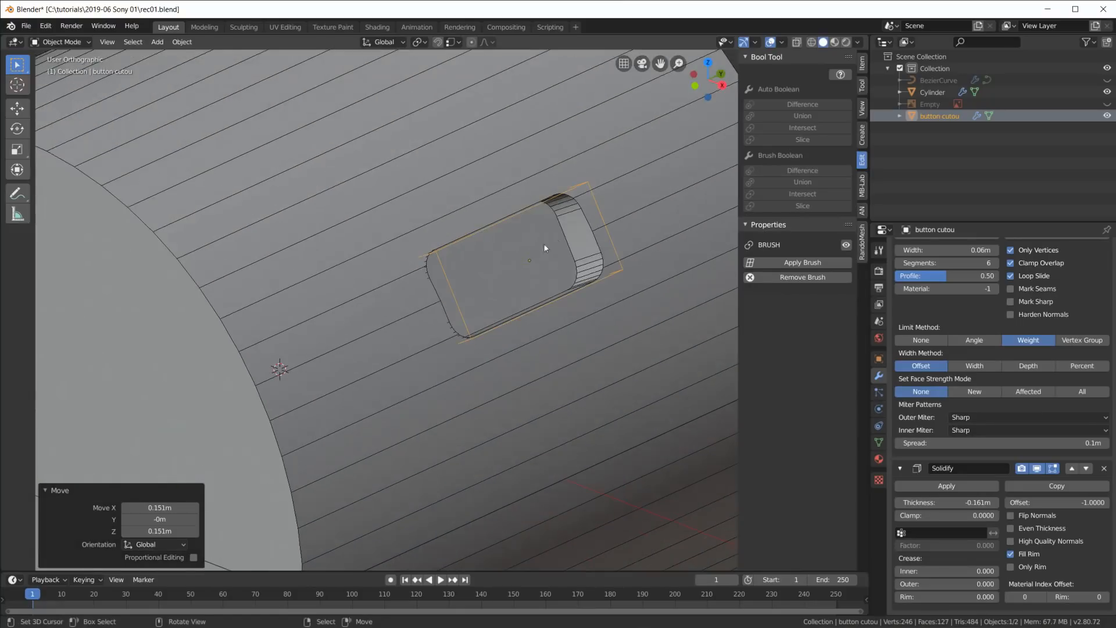
Set the cutout object's Solidify thickness to -0.133 m.
{"action": "middle_click_drag", "start_coordinate": [543, 243], "coordinate": [464, 338], "text": "shift"}
{"action": "left_click_drag", "start_coordinate": [946, 502], "coordinate": [900, 498]}
{"action": "mouse_move", "coordinate": [499, 370]}
{"action": "middle_mouse_down"}
{"action": "mouse_move", "coordinate": [474, 371]}
{"action": "mouse_move", "coordinate": [479, 346]}
{"action": "mouse_move", "coordinate": [492, 359]}
{"action": "middle_mouse_up"}
{"action": "scroll", "coordinate": [492, 359], "scroll_direction": "down", "scroll_amount": 2}
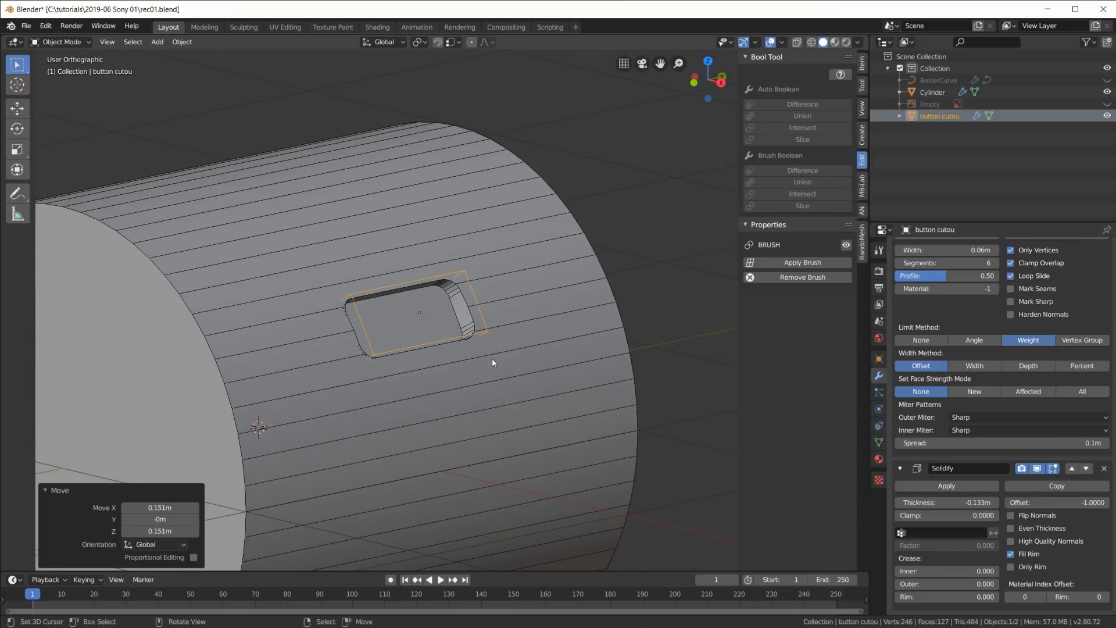
{"action": "scroll", "coordinate": [489, 359], "scroll_direction": "up", "scroll_amount": 2}
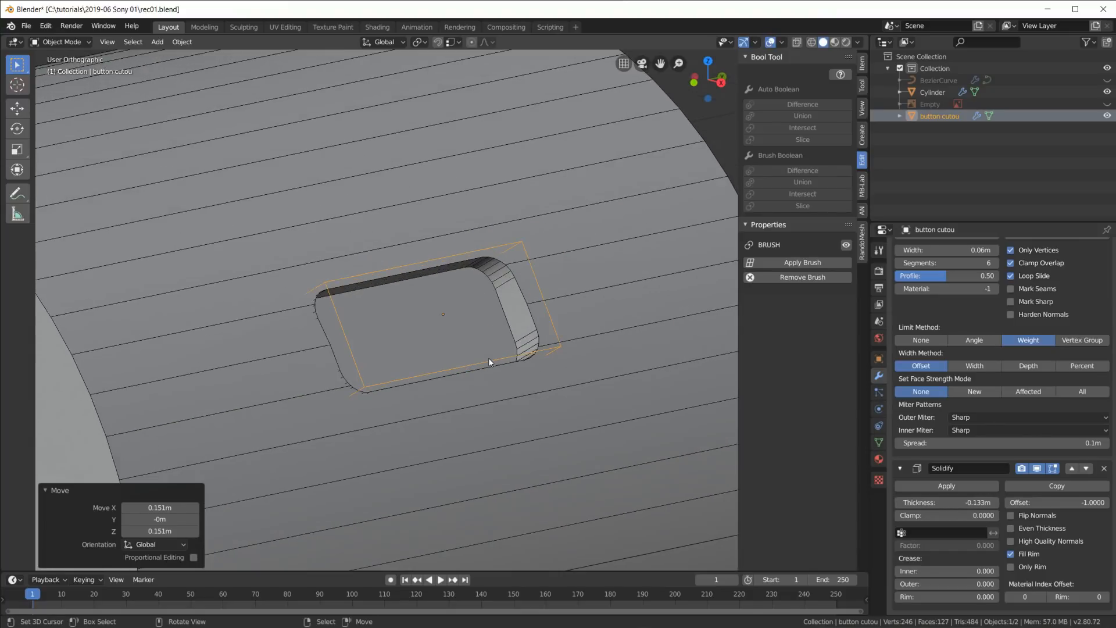
{"action": "key", "text": "Tab"}
{"action": "scroll", "coordinate": [574, 365], "scroll_direction": "down", "scroll_amount": 3}
{"action": "key", "text": "Tab"}
{"action": "middle_click_drag", "start_coordinate": [578, 343], "coordinate": [488, 259]}
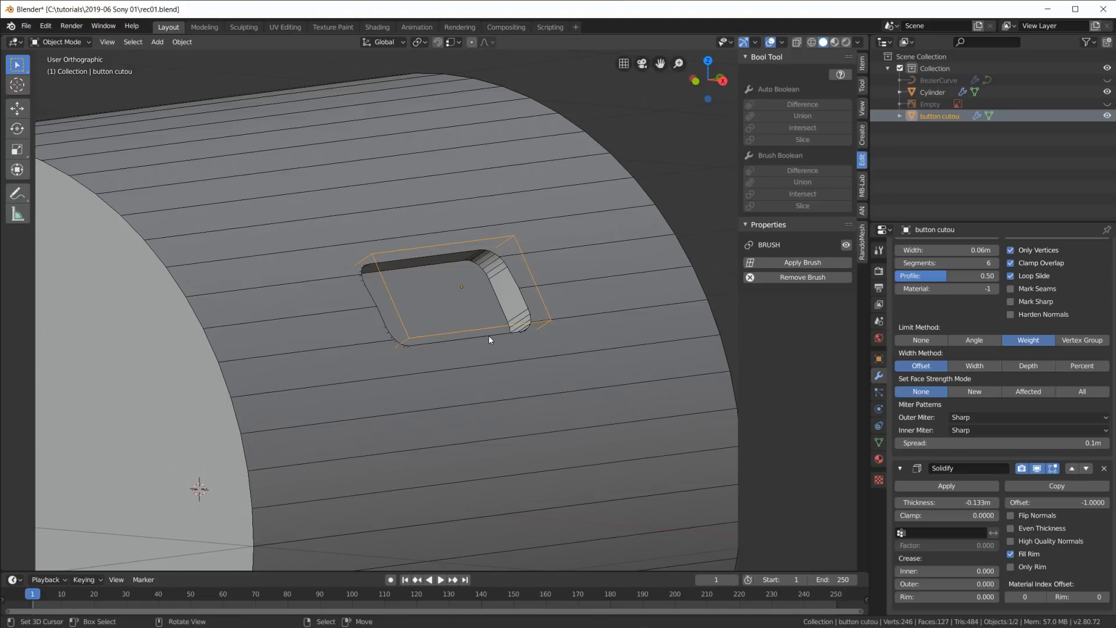
{"action": "middle_click_drag", "start_coordinate": [490, 333], "coordinate": [498, 343]}
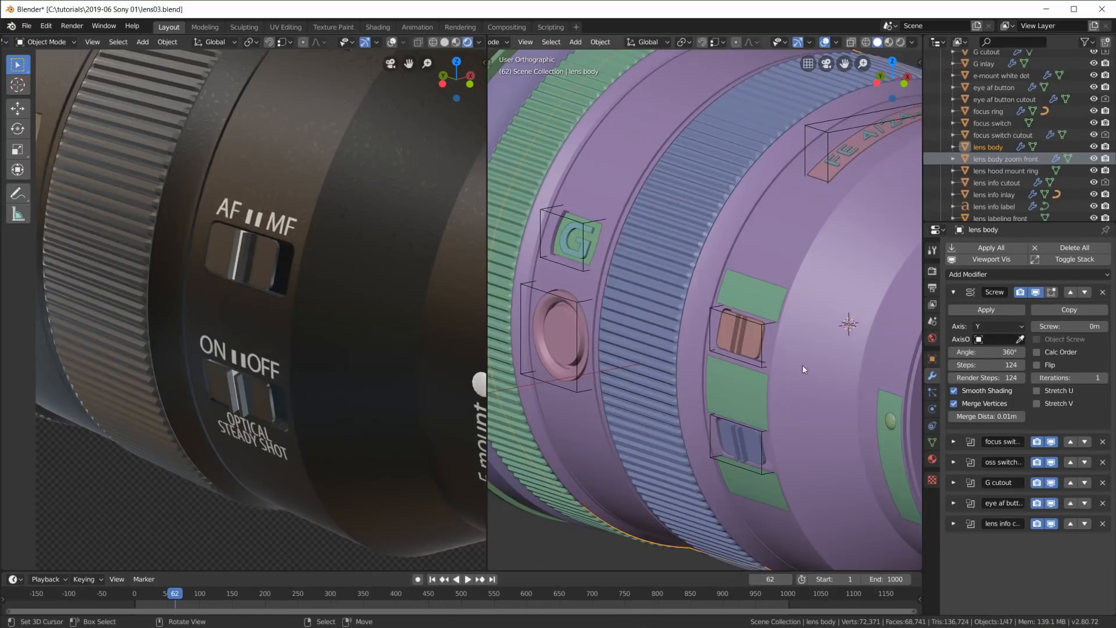
Examine the optical steady shot and focus switch cutout objects on the finished lens body, selecting each one.
{"action": "scroll", "coordinate": [802, 364], "scroll_direction": "up", "scroll_amount": 8}
{"action": "middle_click_drag", "start_coordinate": [609, 239], "coordinate": [821, 274], "text": "shift"}
{"action": "left_click", "coordinate": [651, 315]}
{"action": "left_click", "coordinate": [742, 461]}
{"action": "left_click", "coordinate": [741, 462]}
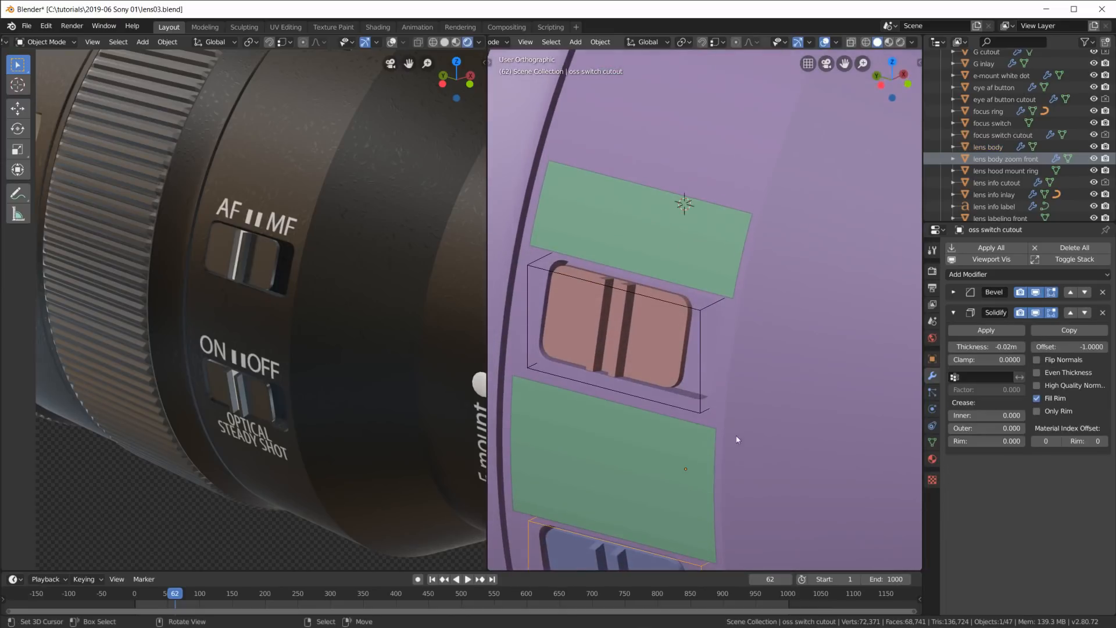
{"action": "left_click", "coordinate": [701, 317]}
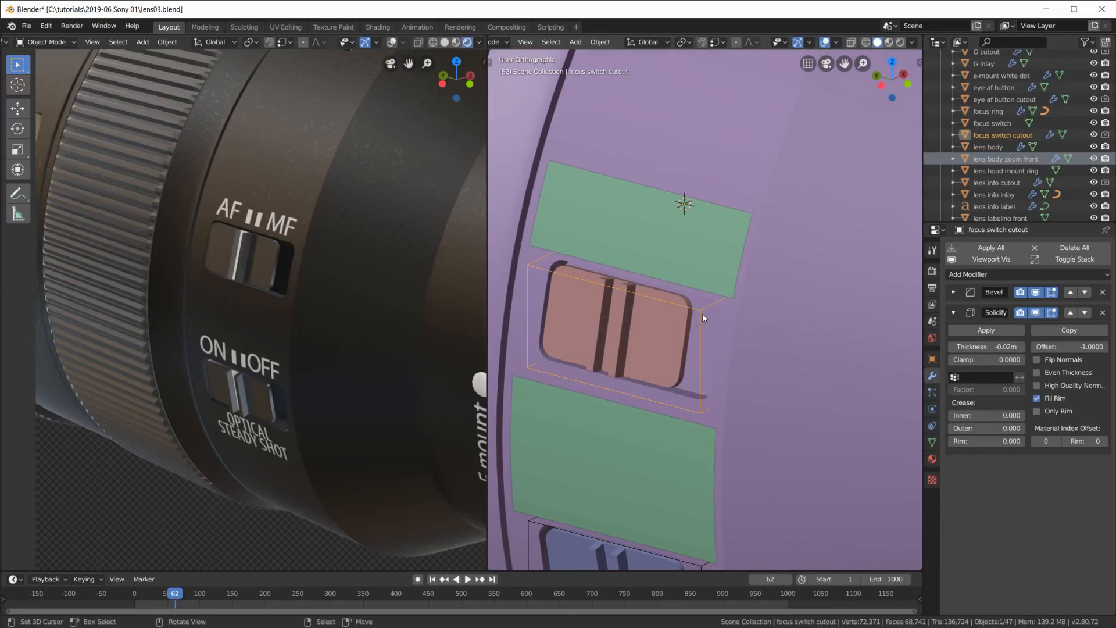
{"action": "scroll", "coordinate": [739, 368], "scroll_direction": "down", "scroll_amount": 4}
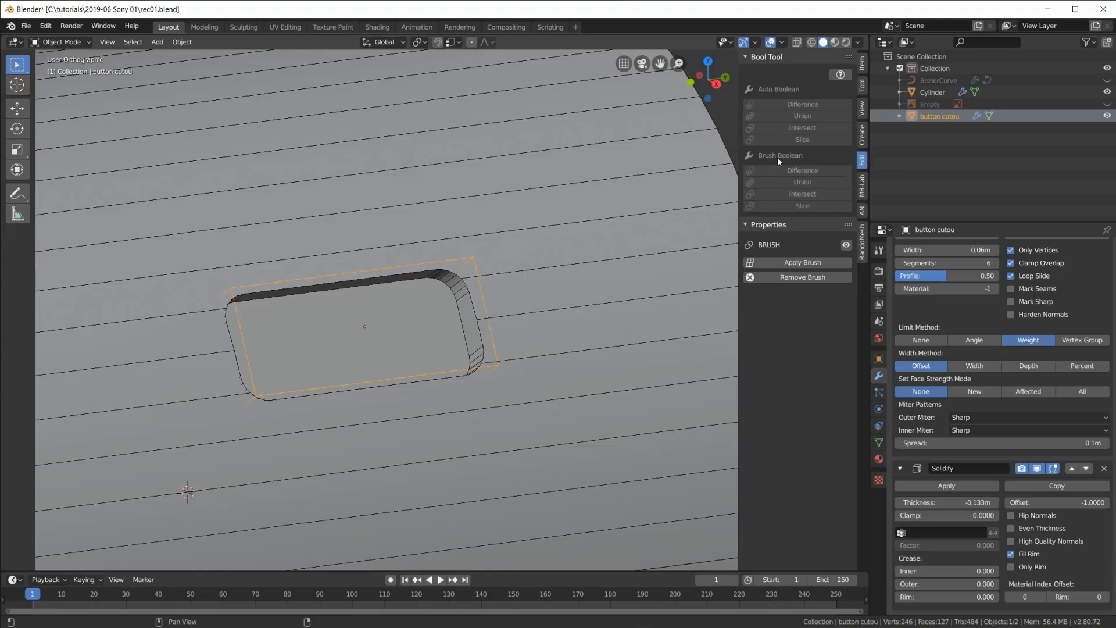
In rec01.blend, set the button cutout object's viewport display type to Solid and view its full shape.
{"action": "scroll", "coordinate": [512, 342], "scroll_direction": "down", "scroll_amount": 4}
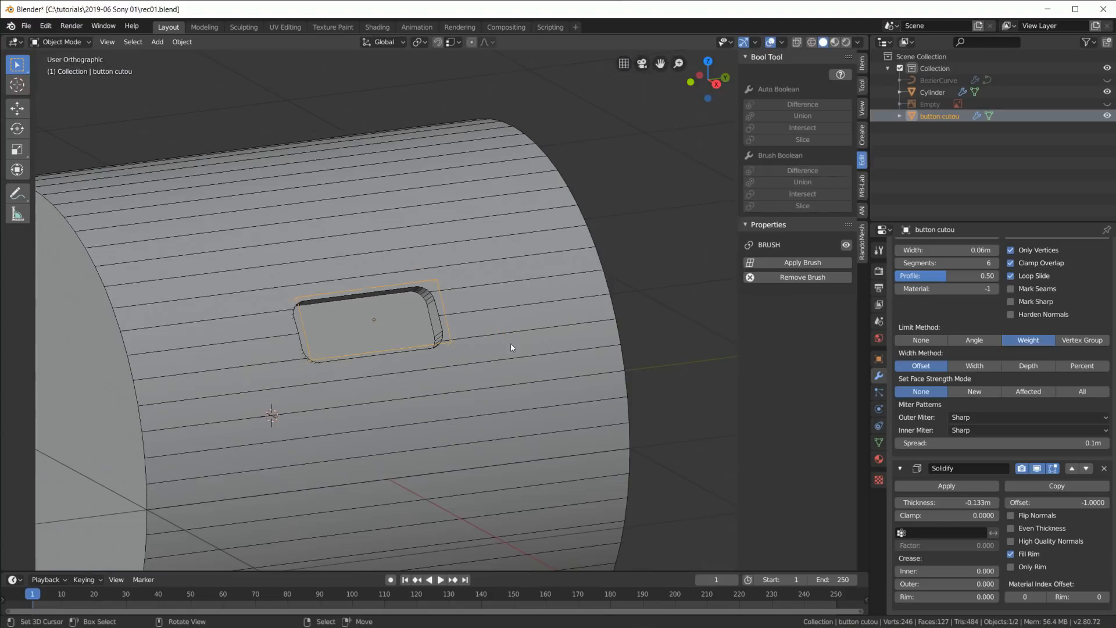
{"action": "middle_click_drag", "start_coordinate": [412, 336], "coordinate": [489, 315]}
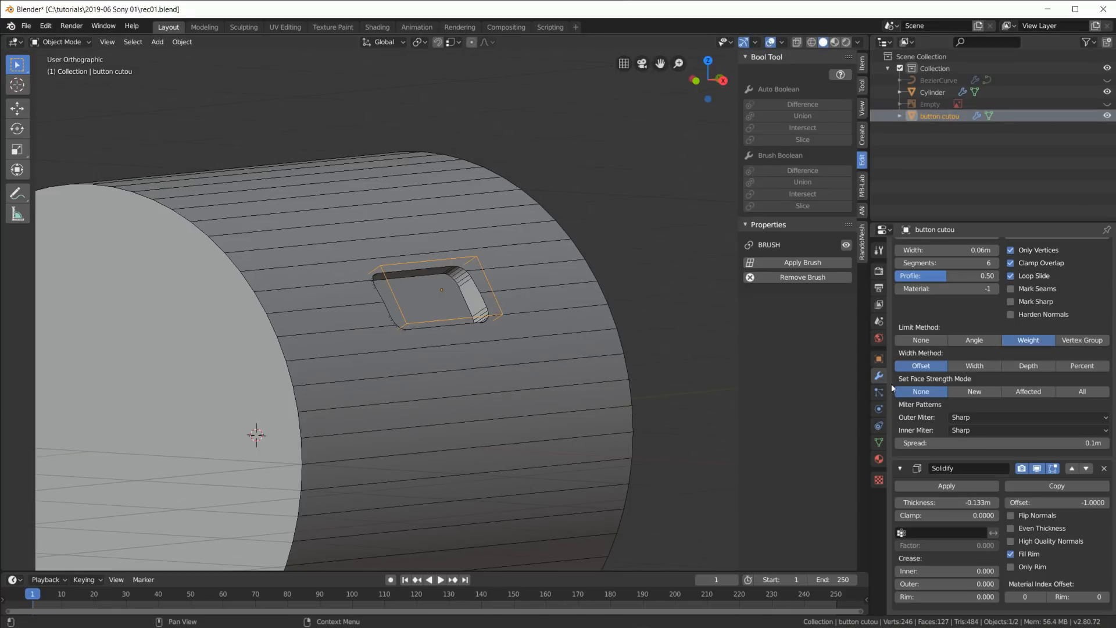
{"action": "left_click", "coordinate": [879, 360]}
{"action": "left_click", "coordinate": [898, 463]}
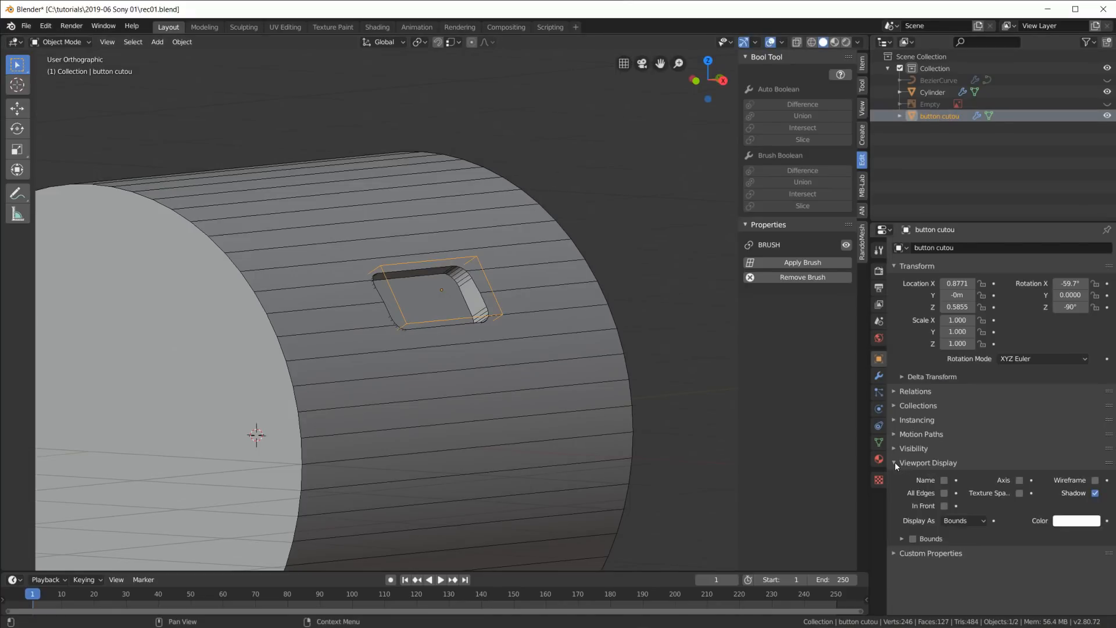
{"action": "left_click", "coordinate": [965, 521]}
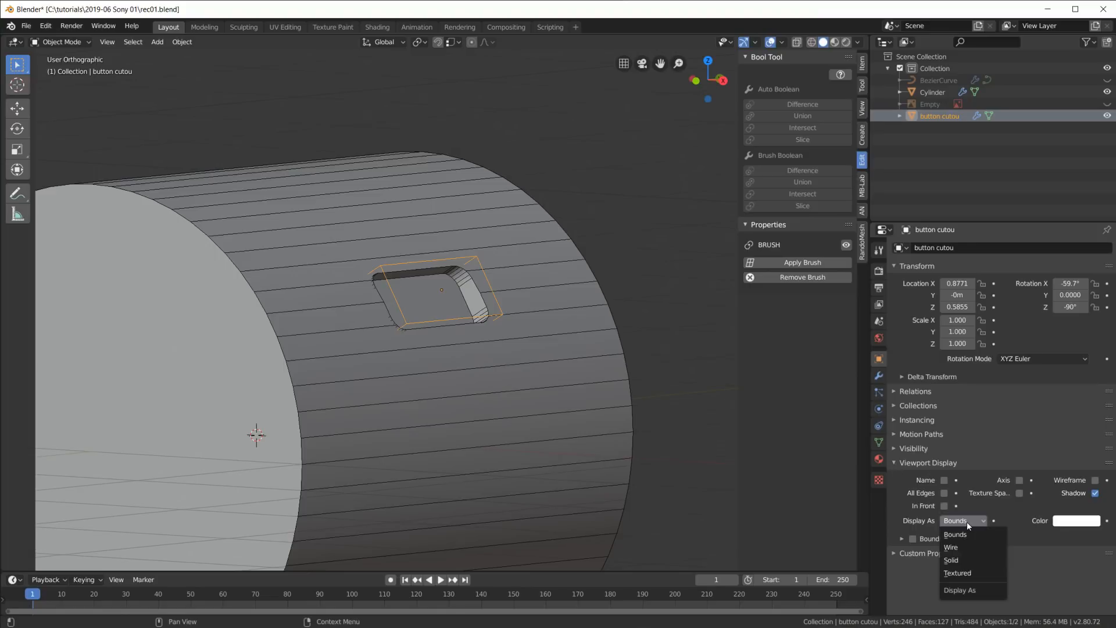
{"action": "left_click", "coordinate": [971, 561]}
{"action": "scroll", "coordinate": [553, 335], "scroll_direction": "up", "scroll_amount": 3}
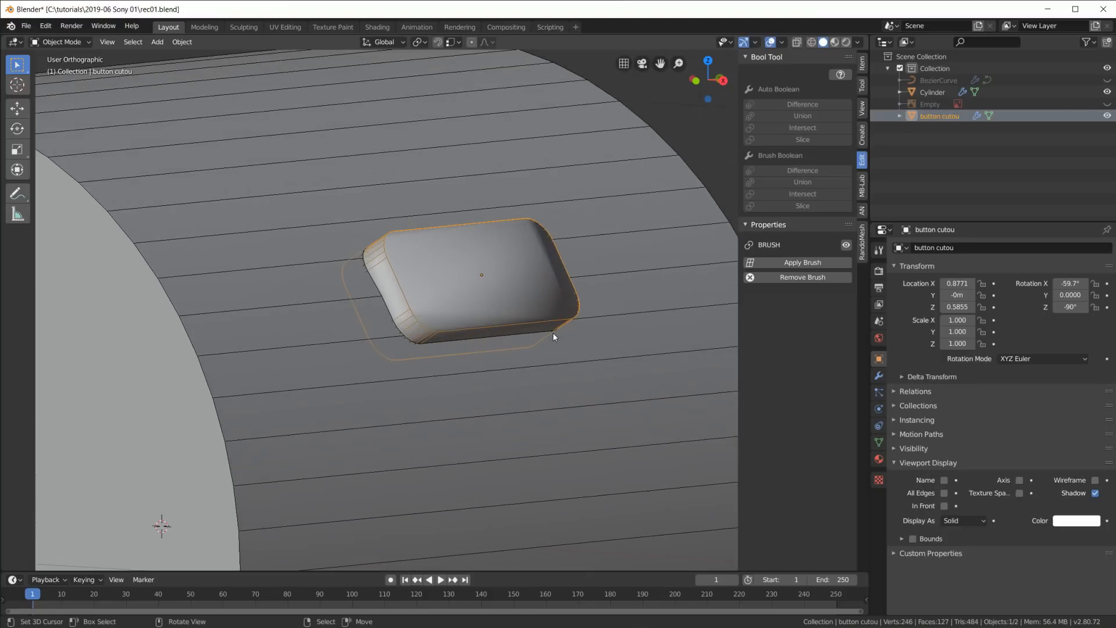
Set the button cutout object's viewport display type to Bounds and inspect the recess from several angles.
{"action": "left_click", "coordinate": [966, 519]}
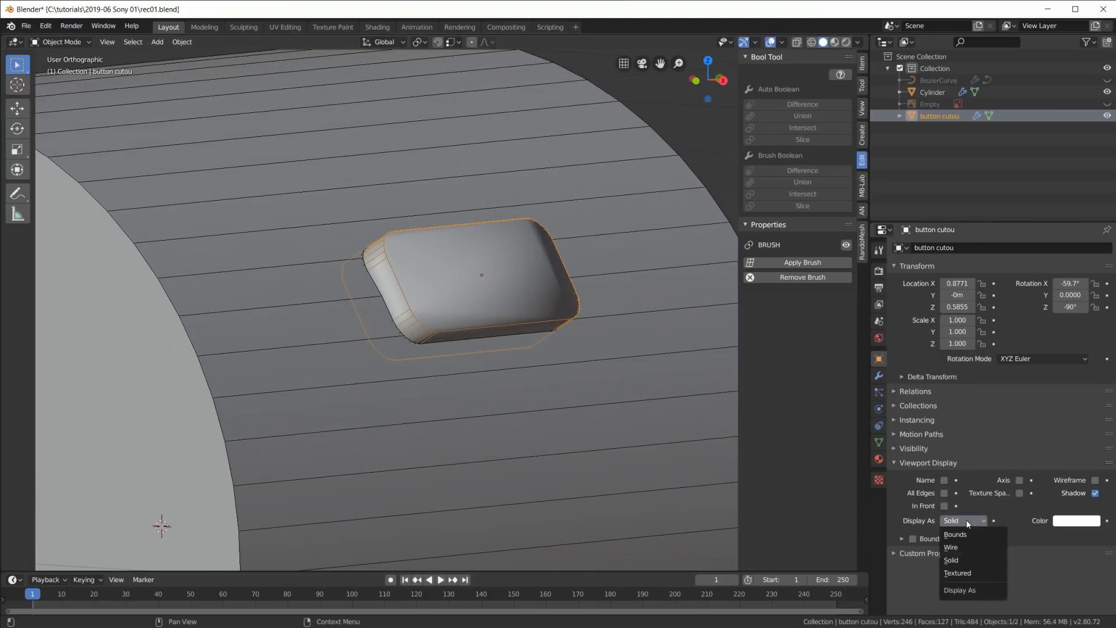
{"action": "left_click", "coordinate": [964, 520]}
{"action": "left_click", "coordinate": [966, 534]}
{"action": "mouse_move", "coordinate": [570, 262]}
{"action": "middle_mouse_down"}
{"action": "mouse_move", "coordinate": [490, 286]}
{"action": "mouse_move", "coordinate": [587, 273]}
{"action": "middle_mouse_up"}
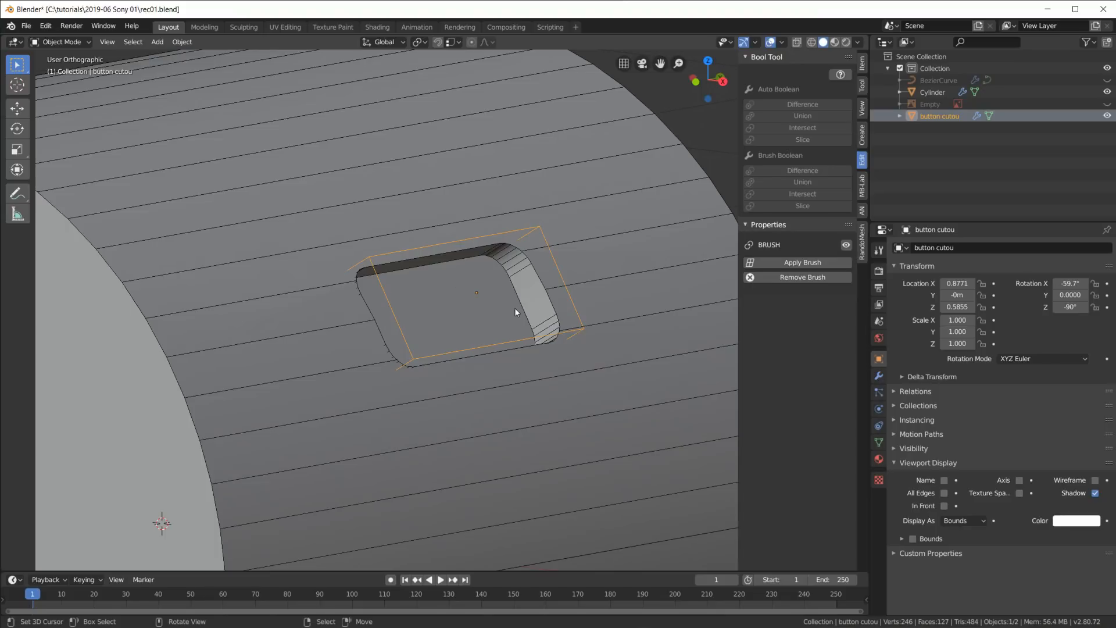
{"action": "middle_click_drag", "start_coordinate": [520, 317], "coordinate": [442, 290]}
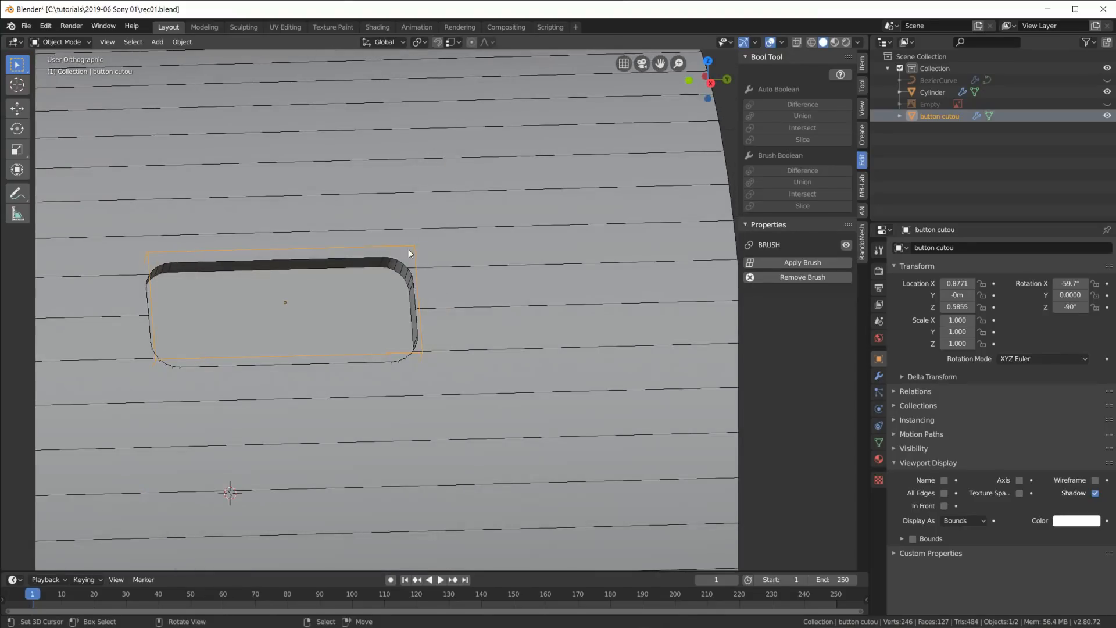
{"action": "mouse_move", "coordinate": [412, 248]}
{"action": "middle_mouse_down"}
{"action": "mouse_move", "coordinate": [518, 285]}
{"action": "mouse_move", "coordinate": [414, 269]}
{"action": "middle_mouse_up"}
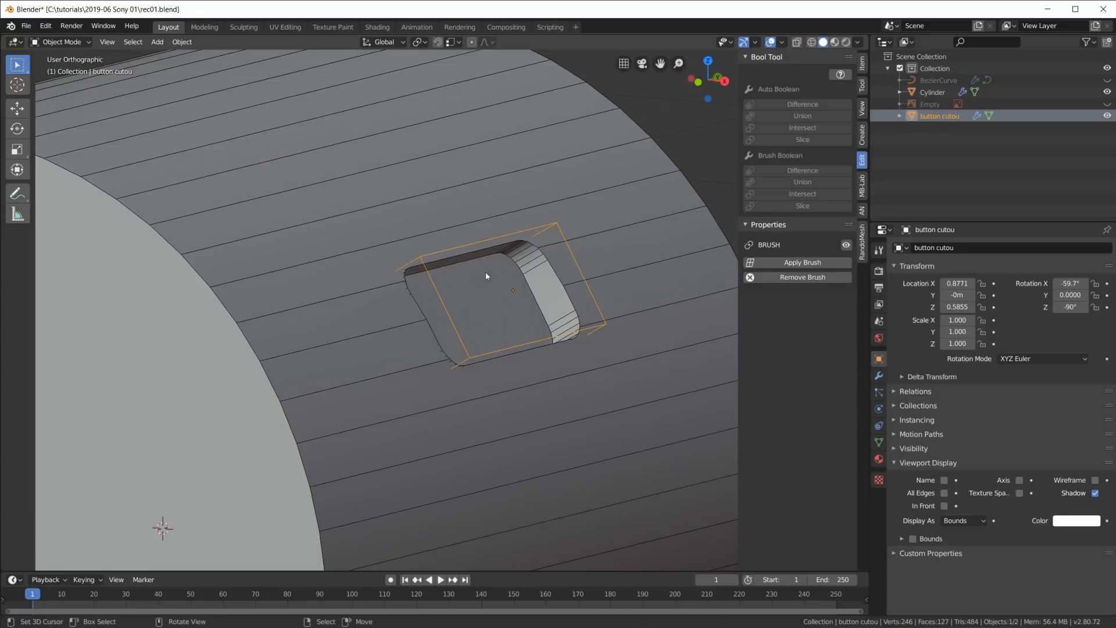
{"action": "scroll", "coordinate": [618, 269], "scroll_direction": "down", "scroll_amount": 1}
{"action": "scroll", "coordinate": [619, 269], "scroll_direction": "up", "scroll_amount": 1}
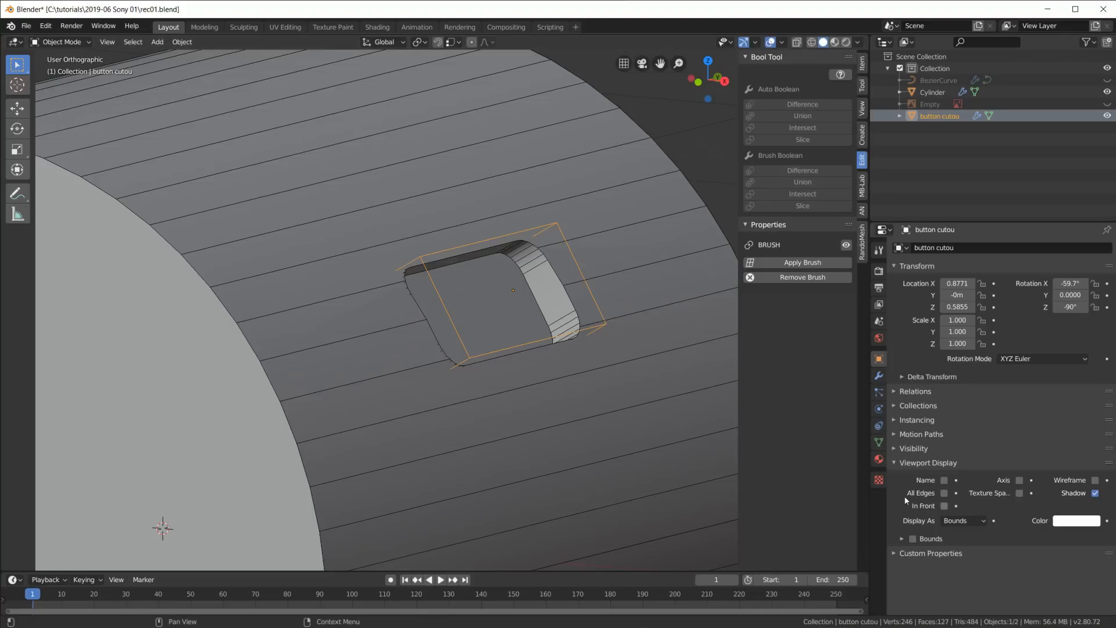
Set the scene's render engine to Cycles.
{"action": "left_click", "coordinate": [894, 447]}
{"action": "left_click", "coordinate": [894, 446]}
{"action": "left_click", "coordinate": [879, 271]}
{"action": "left_click", "coordinate": [1055, 247]}
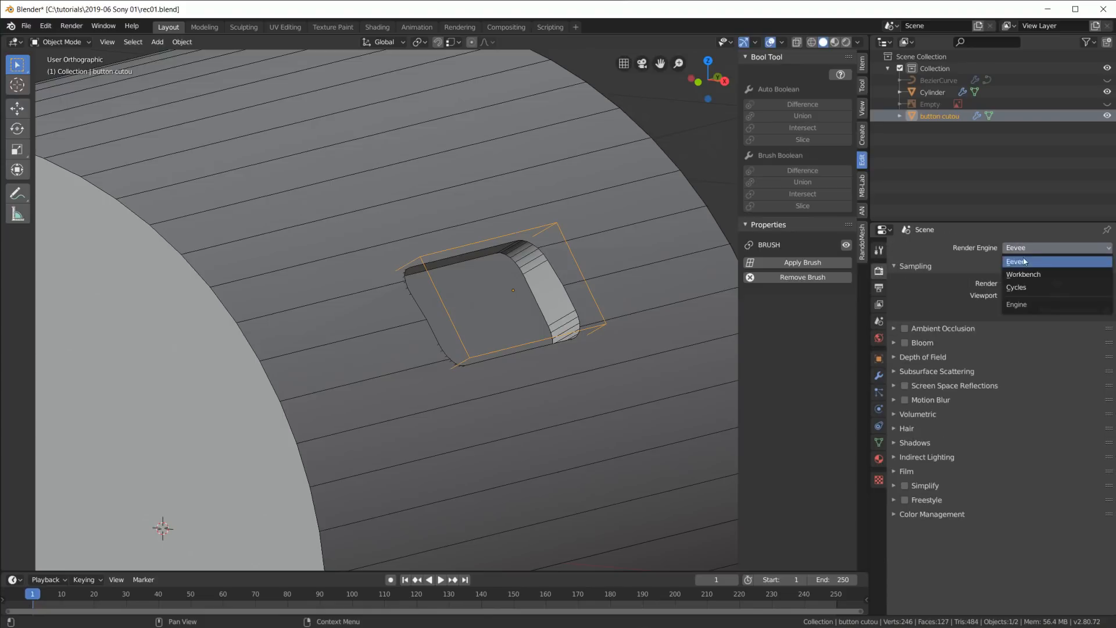
{"action": "left_click", "coordinate": [1046, 286]}
Expand the cutout object's Visibility settings and turn off Volume Scatter in its ray visibility.
{"action": "left_click", "coordinate": [879, 358]}
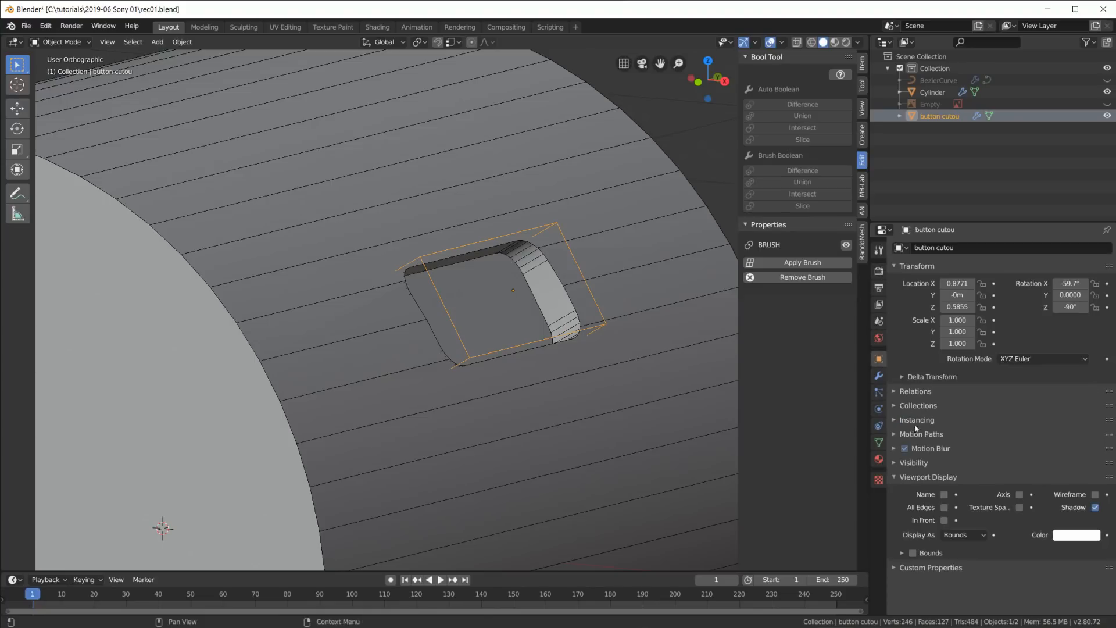
{"action": "left_click", "coordinate": [896, 462]}
{"action": "left_click", "coordinate": [895, 464]}
{"action": "left_click", "coordinate": [896, 462]}
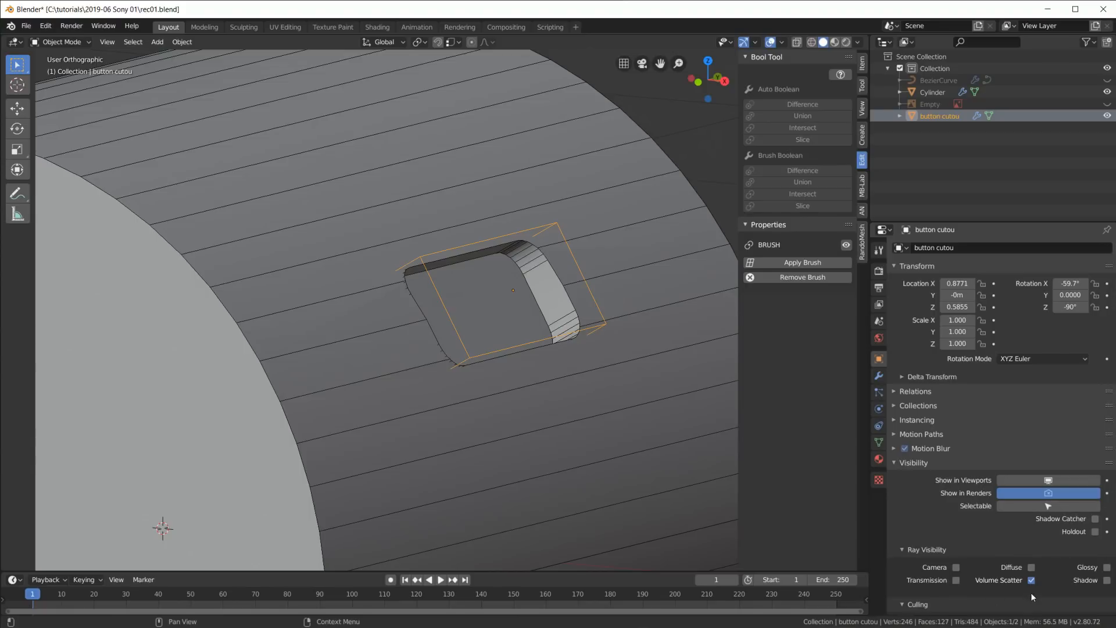
{"action": "scroll", "coordinate": [1031, 584], "scroll_direction": "down", "scroll_amount": 3}
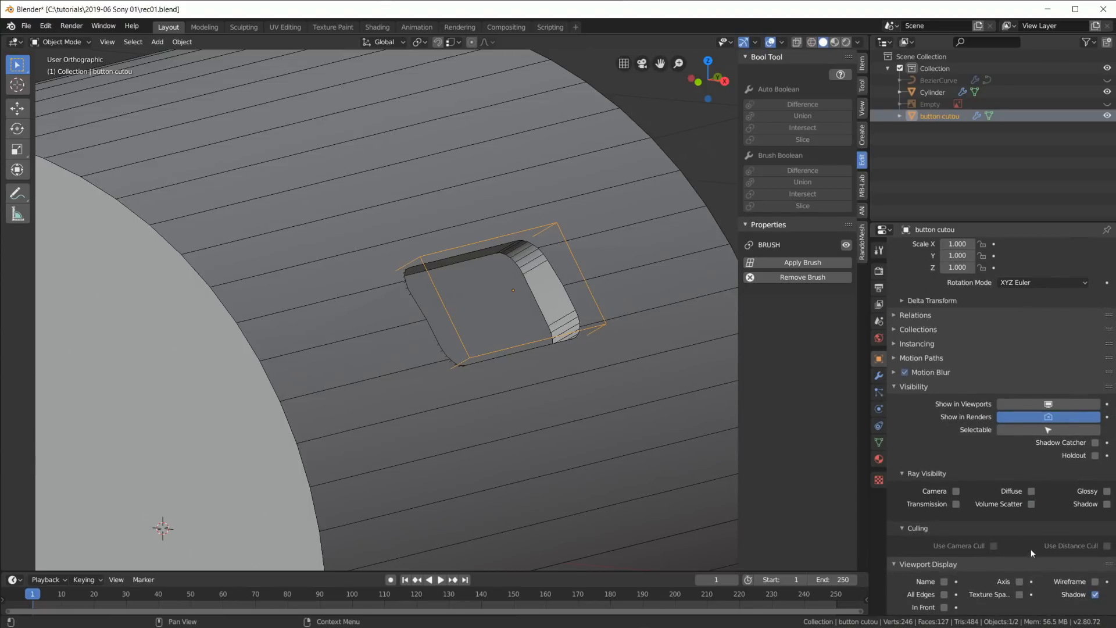
{"action": "scroll", "coordinate": [1030, 506], "scroll_direction": "up", "scroll_amount": 1}
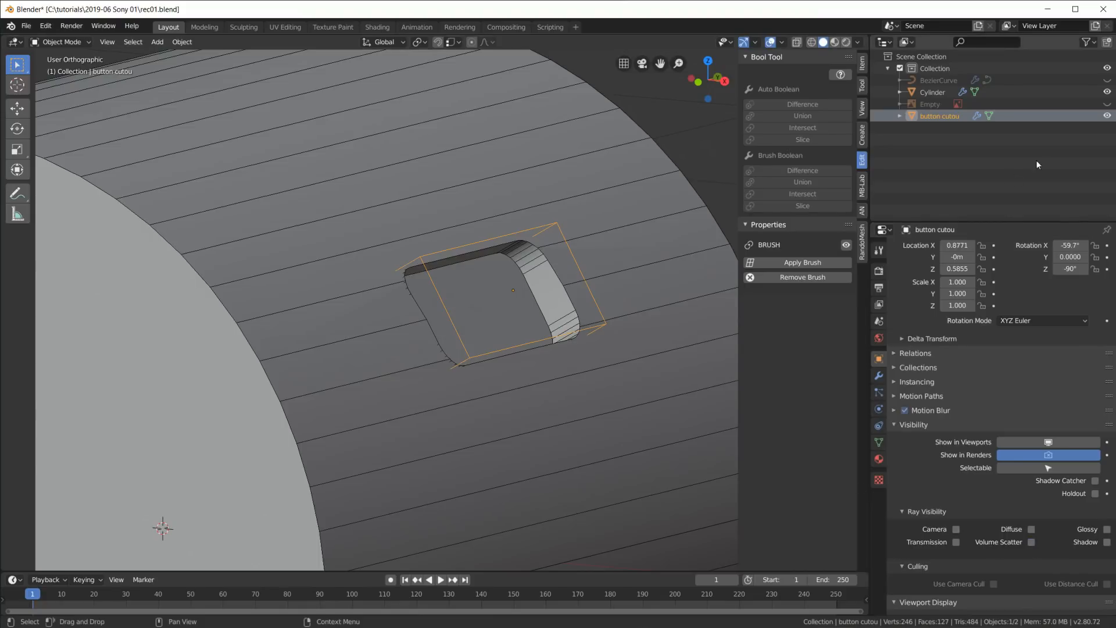
Show the viewport-disable toggles in the outliner, and hide and unhide the button cutout object.
{"action": "left_click", "coordinate": [1085, 42]}
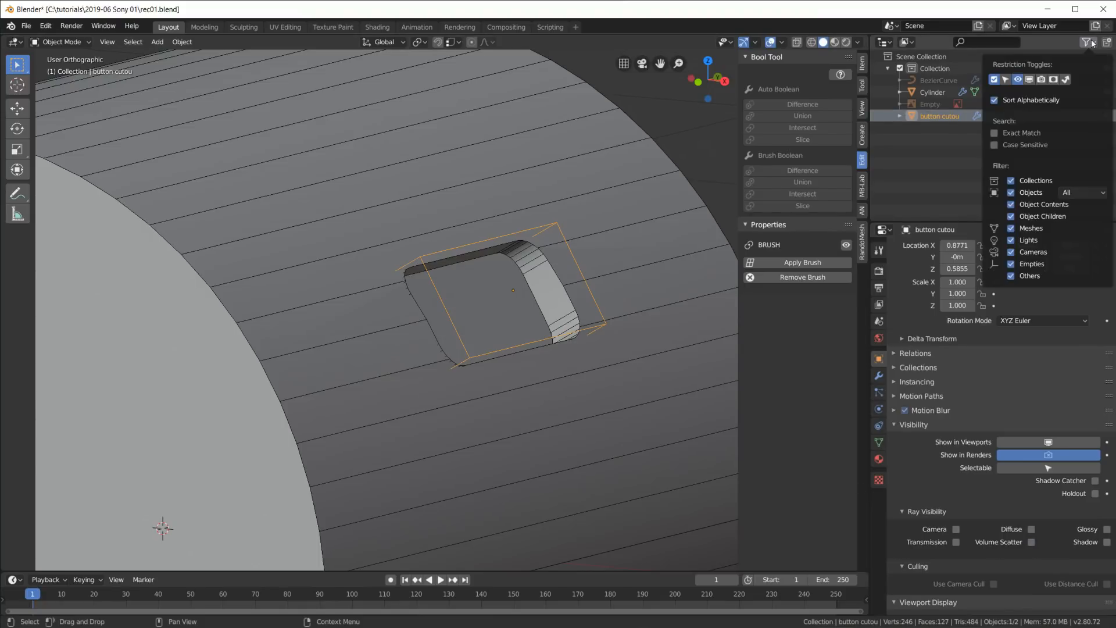
{"action": "left_click", "coordinate": [1030, 80]}
{"action": "left_click", "coordinate": [1096, 117]}
{"action": "left_click", "coordinate": [1095, 117]}
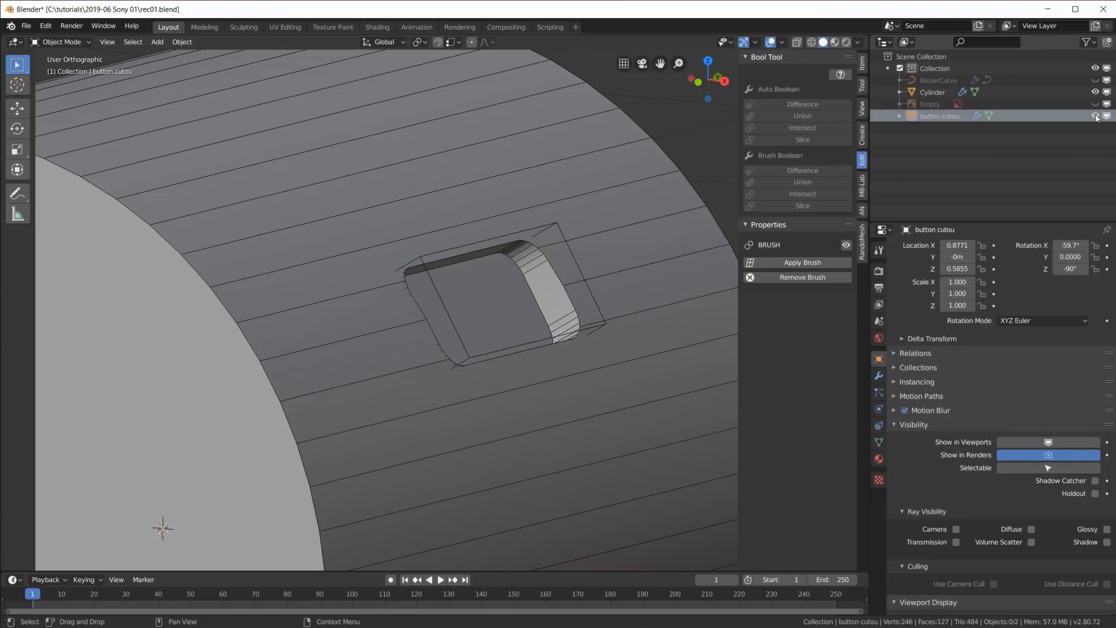
Show the render toggles instead of the viewport-disable toggles in the outliner and enable the button cutout object in renders.
{"action": "left_click", "coordinate": [1087, 42]}
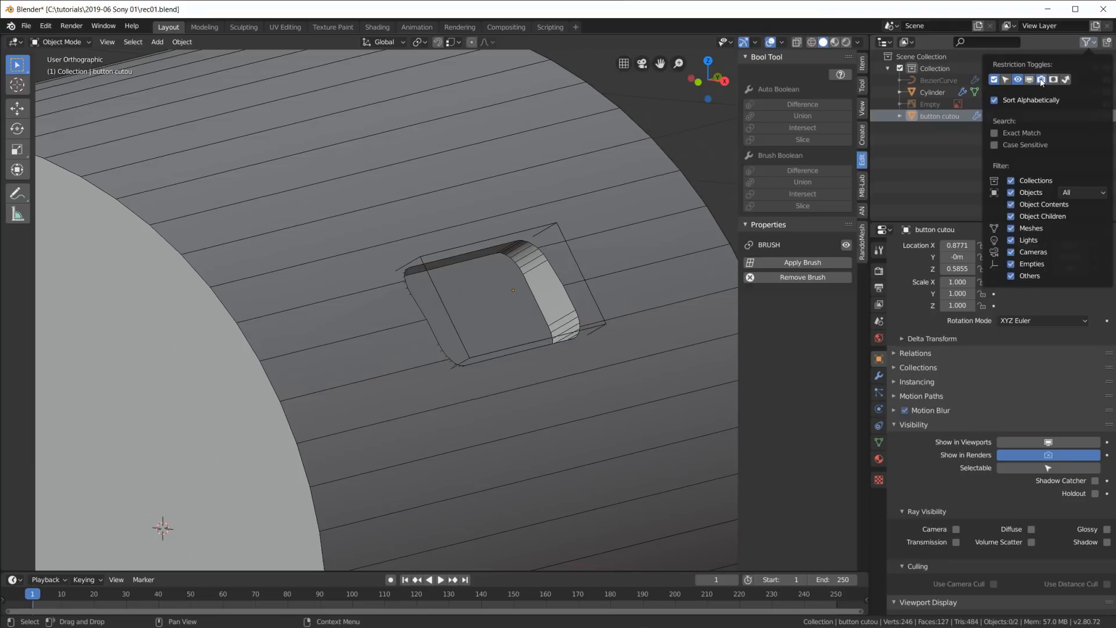
{"action": "left_click", "coordinate": [1107, 117]}
{"action": "left_click", "coordinate": [1106, 117]}
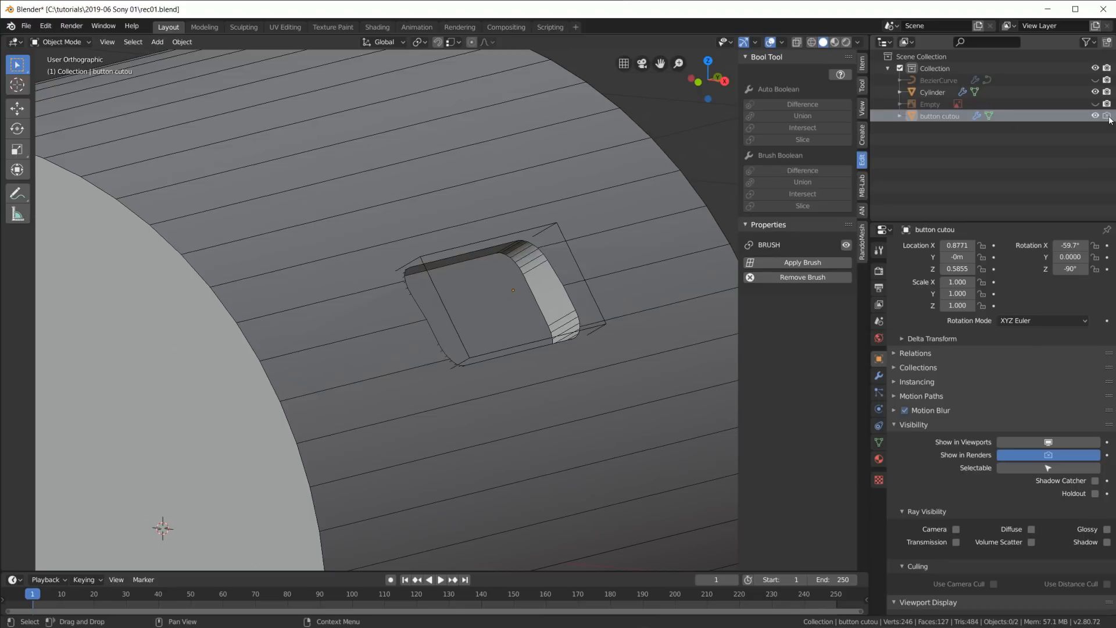
{"action": "left_click", "coordinate": [1108, 117]}
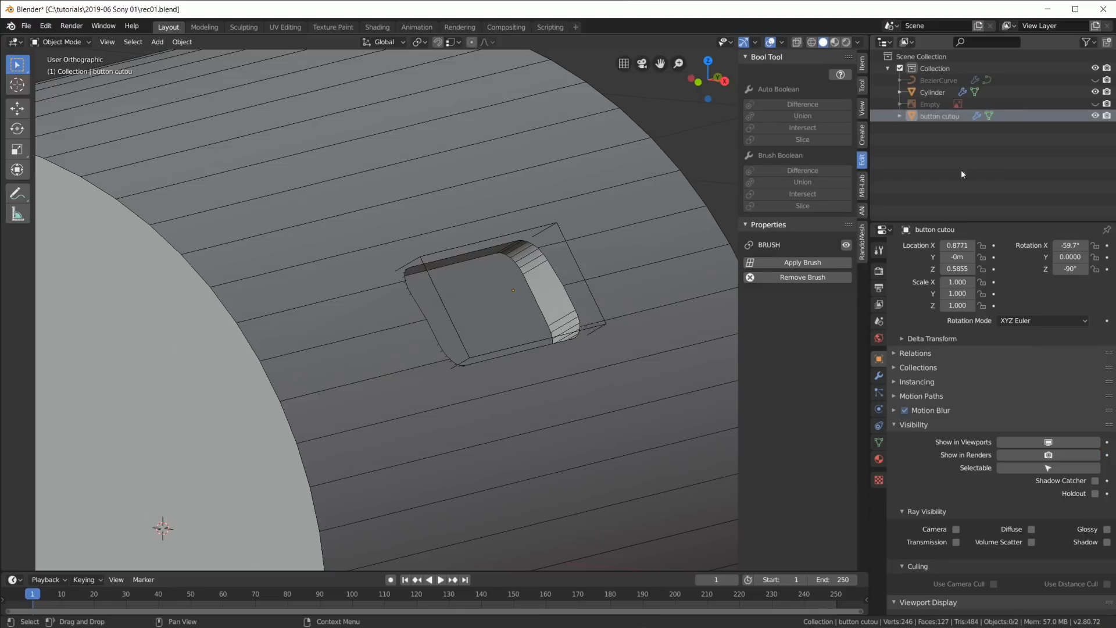
Select the button cutout object and set its Bevel width to 0.045 m with 23 segments.
{"action": "scroll", "coordinate": [613, 285], "scroll_direction": "down", "scroll_amount": 4}
{"action": "scroll", "coordinate": [632, 269], "scroll_direction": "up", "scroll_amount": 2}
{"action": "middle_click_drag", "start_coordinate": [634, 268], "coordinate": [668, 250]}
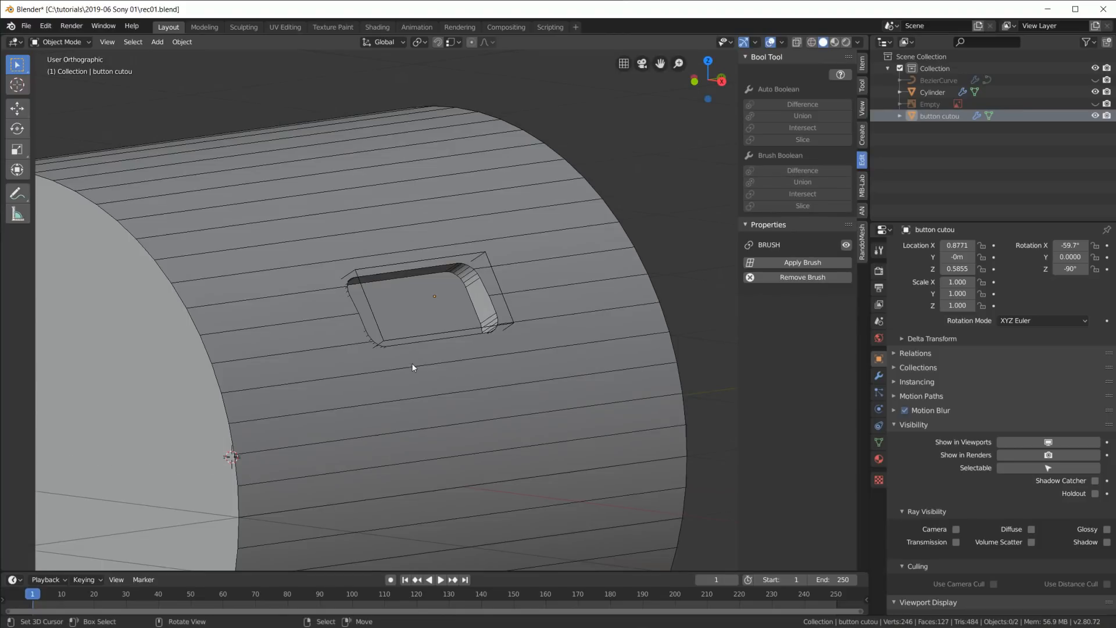
{"action": "scroll", "coordinate": [411, 368], "scroll_direction": "down", "scroll_amount": 5}
{"action": "middle_click_drag", "start_coordinate": [458, 354], "coordinate": [429, 371]}
{"action": "scroll", "coordinate": [424, 335], "scroll_direction": "up", "scroll_amount": 6}
{"action": "left_click", "coordinate": [499, 258]}
{"action": "left_click", "coordinate": [878, 375]}
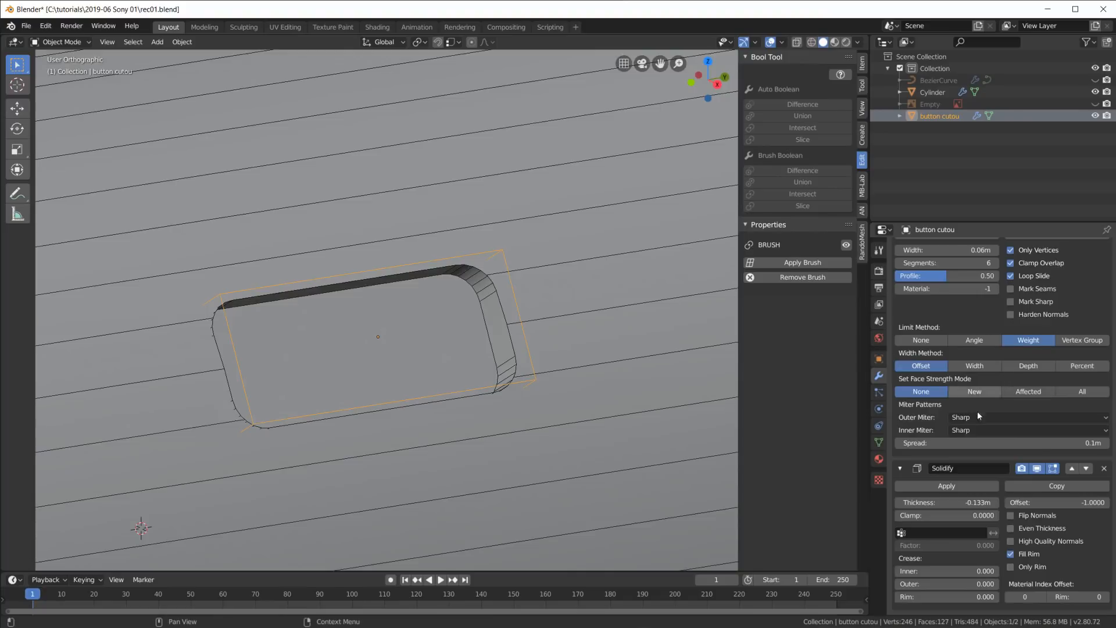
{"action": "scroll", "coordinate": [983, 417], "scroll_direction": "up", "scroll_amount": 3}
{"action": "mouse_move", "coordinate": [953, 327]}
{"action": "left_mouse_down"}
{"action": "mouse_move", "coordinate": [966, 327]}
{"action": "mouse_move", "coordinate": [946, 327]}
{"action": "mouse_move", "coordinate": [950, 339]}
{"action": "mouse_move", "coordinate": [965, 339]}
{"action": "mouse_move", "coordinate": [947, 339]}
{"action": "mouse_move", "coordinate": [965, 339]}
{"action": "left_mouse_up"}
{"action": "scroll", "coordinate": [359, 436], "scroll_direction": "down", "scroll_amount": 4}
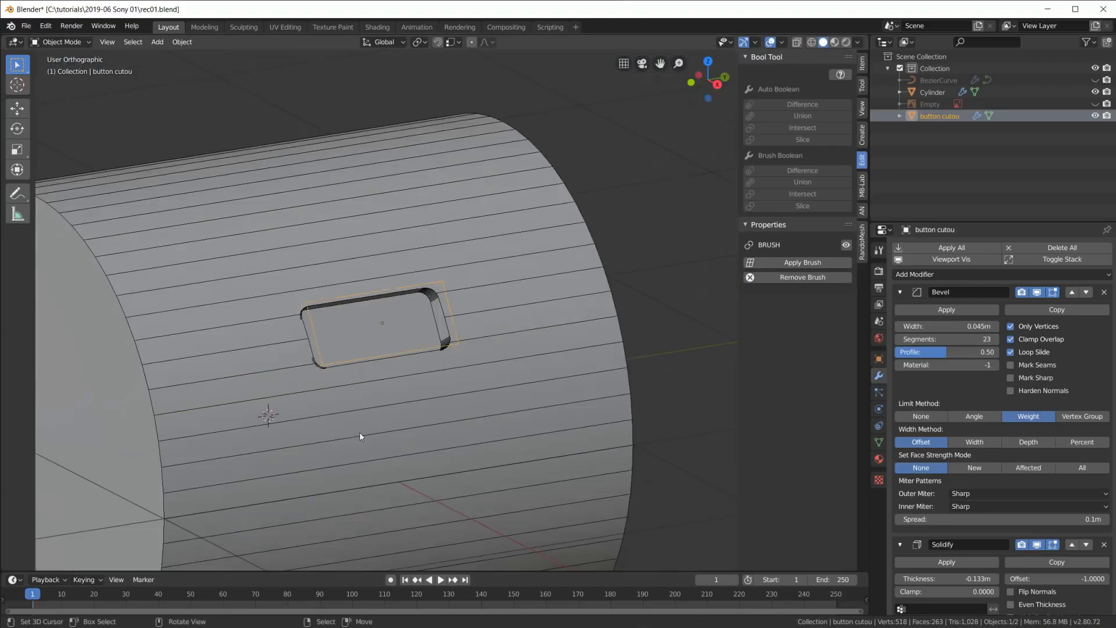
{"action": "scroll", "coordinate": [360, 436], "scroll_direction": "down", "scroll_amount": 4}
Switch to the lens03.blend window and examine the G cutout object around the G badge.
{"action": "key", "text": "Tab"}
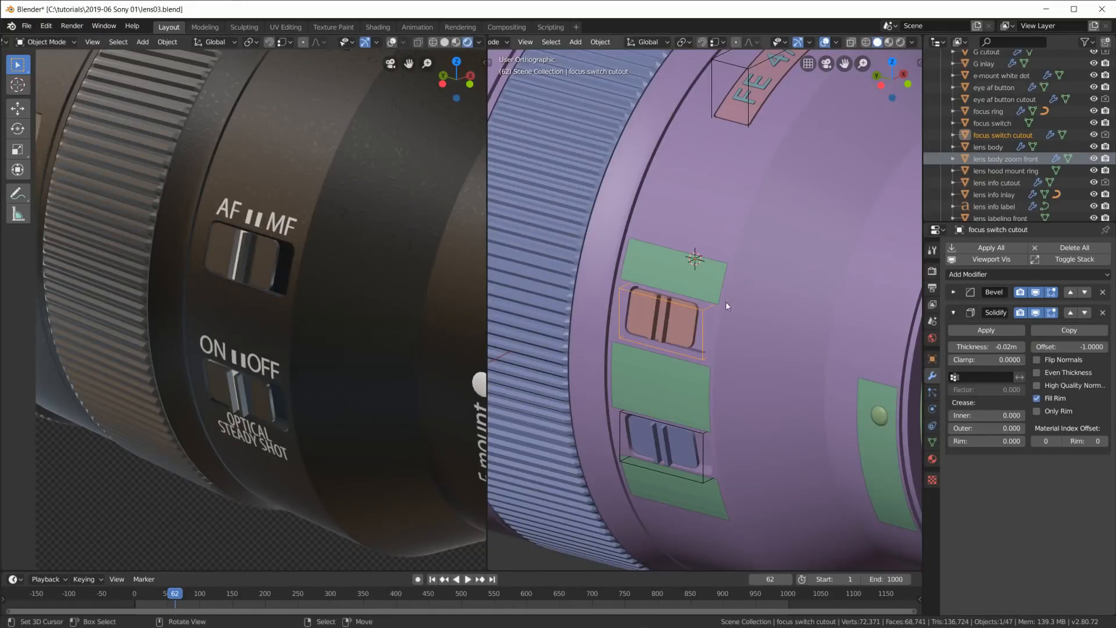
{"action": "scroll", "coordinate": [729, 305], "scroll_direction": "up", "scroll_amount": 4}
{"action": "scroll", "coordinate": [712, 329], "scroll_direction": "up", "scroll_amount": 1}
{"action": "middle_click_drag", "start_coordinate": [718, 335], "coordinate": [654, 352]}
{"action": "left_click", "coordinate": [603, 306]}
{"action": "left_click", "coordinate": [633, 273]}
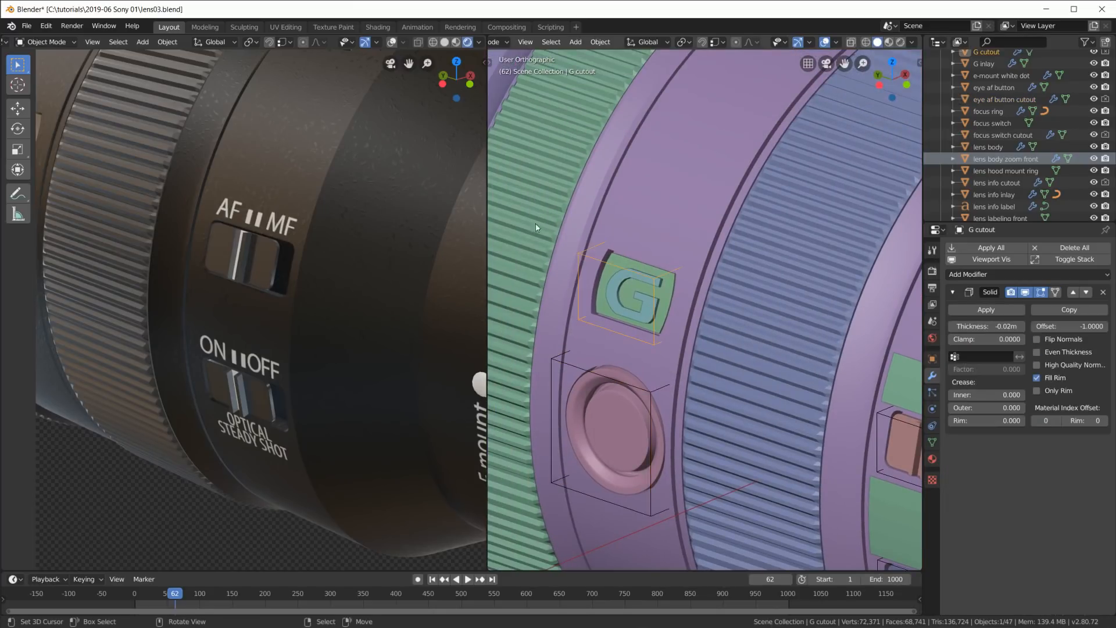
{"action": "middle_click_drag", "start_coordinate": [699, 301], "coordinate": [653, 319]}
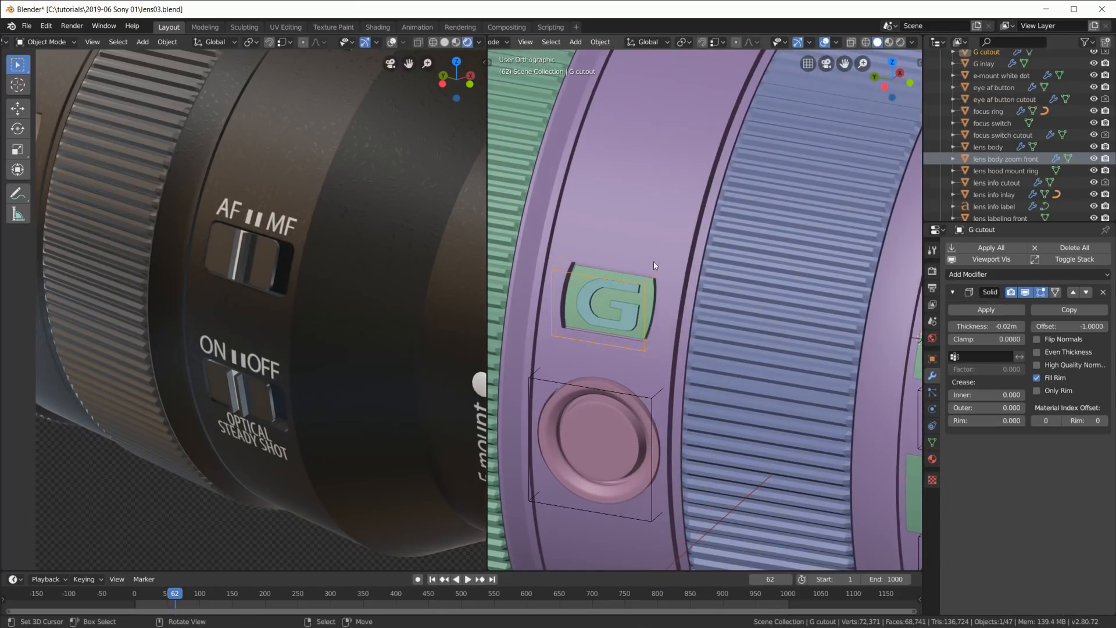
Select the lens info cutout object around the engraved label and frame it in the view.
{"action": "scroll", "coordinate": [713, 340], "scroll_direction": "down", "scroll_amount": 3}
{"action": "middle_click_drag", "start_coordinate": [712, 340], "coordinate": [758, 294]}
{"action": "left_click", "coordinate": [763, 290]}
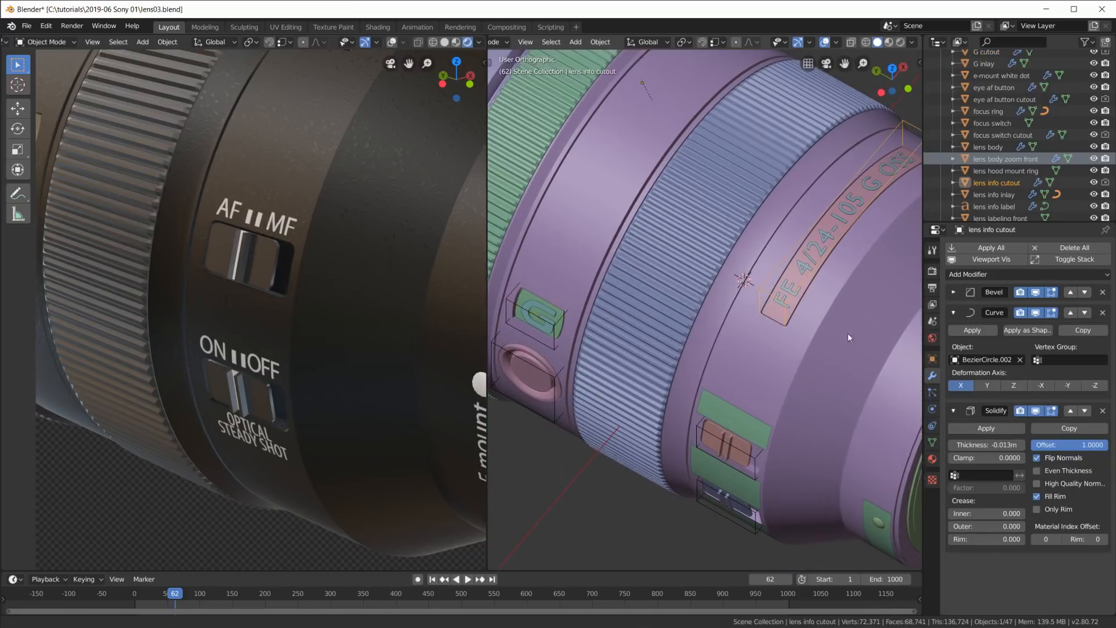
{"action": "key", "text": "KP_Decimal"}
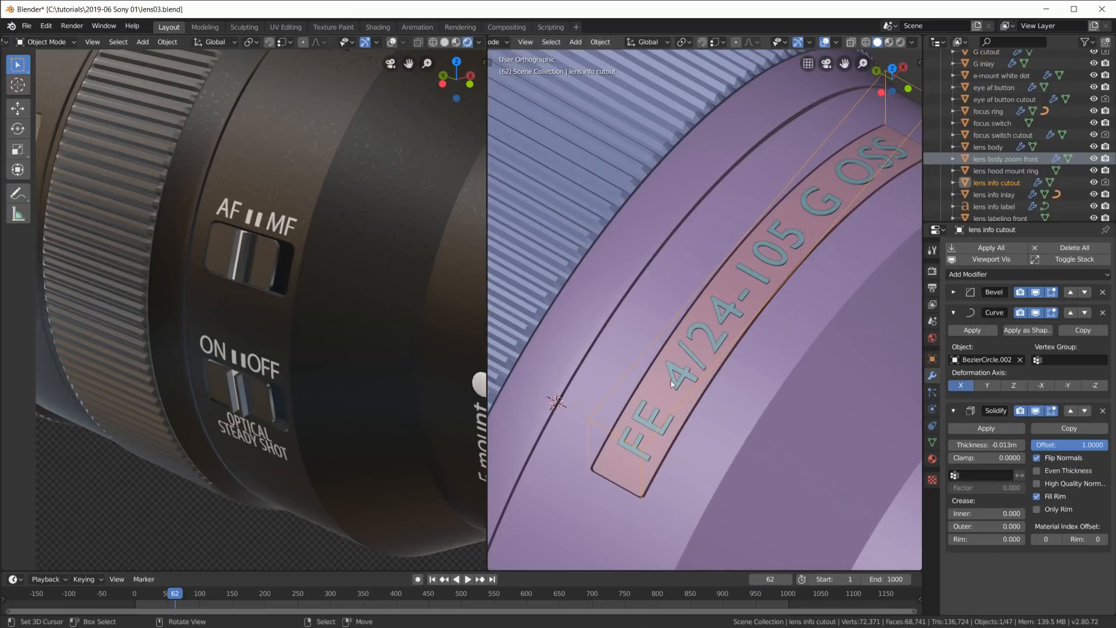
Select the screw cutout object on the metal lens mount and isolate it in local view.
{"action": "scroll", "coordinate": [613, 441], "scroll_direction": "down", "scroll_amount": 8}
{"action": "middle_click_drag", "start_coordinate": [640, 416], "coordinate": [654, 348]}
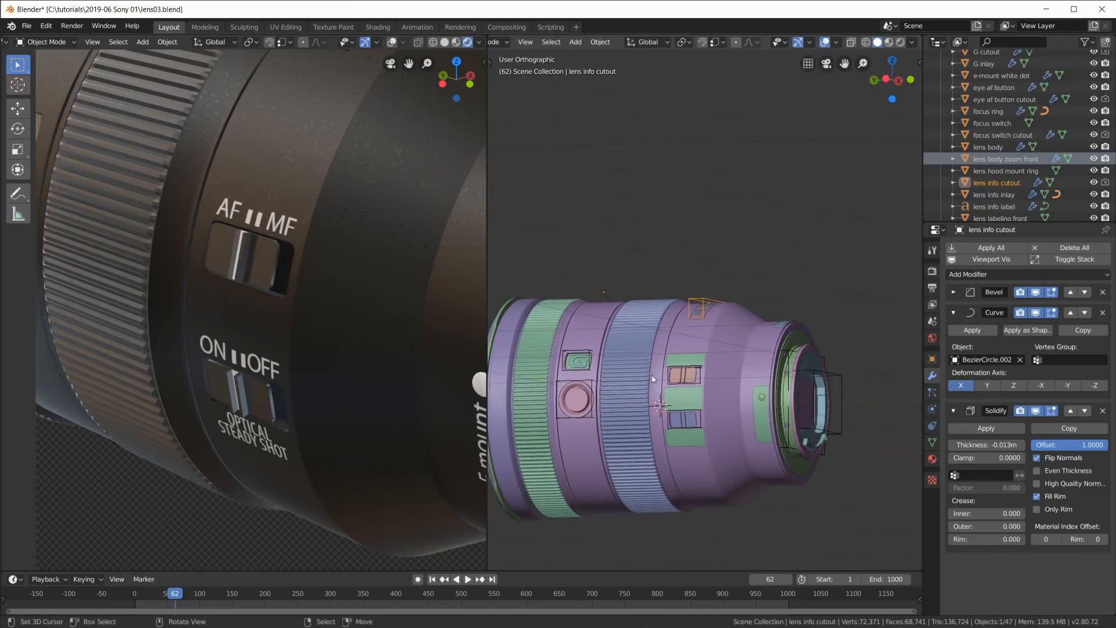
{"action": "scroll", "coordinate": [717, 412], "scroll_direction": "up", "scroll_amount": 8}
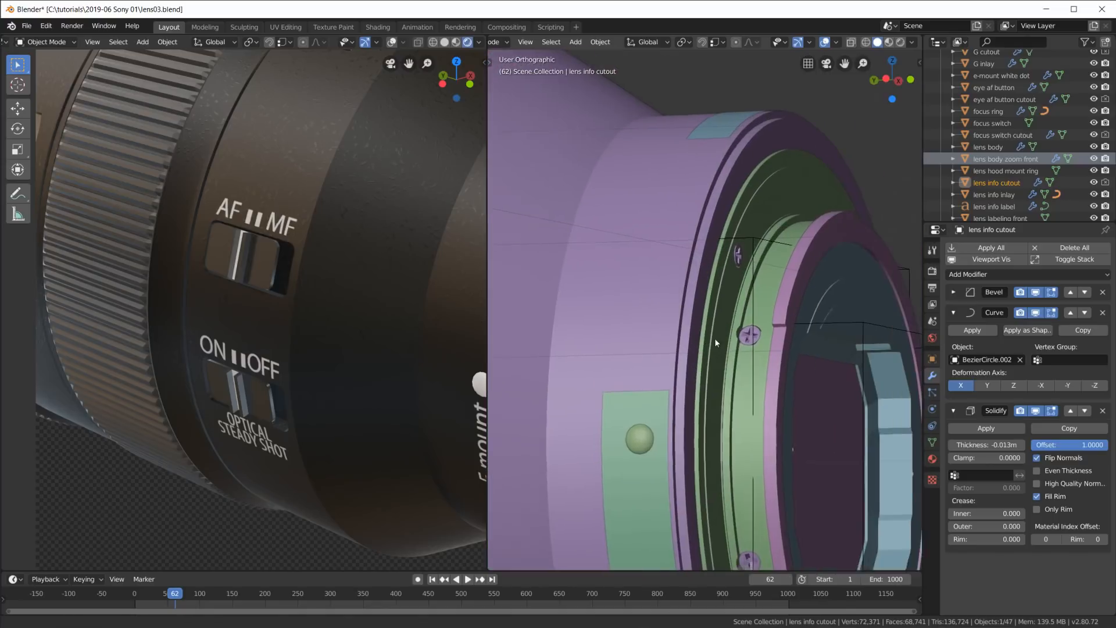
{"action": "middle_click_drag", "start_coordinate": [715, 343], "coordinate": [702, 350]}
{"action": "middle_click_drag", "start_coordinate": [781, 271], "coordinate": [752, 291]}
{"action": "right_click", "coordinate": [595, 292]}
{"action": "middle_click_drag", "start_coordinate": [594, 290], "coordinate": [639, 260], "text": "shift"}
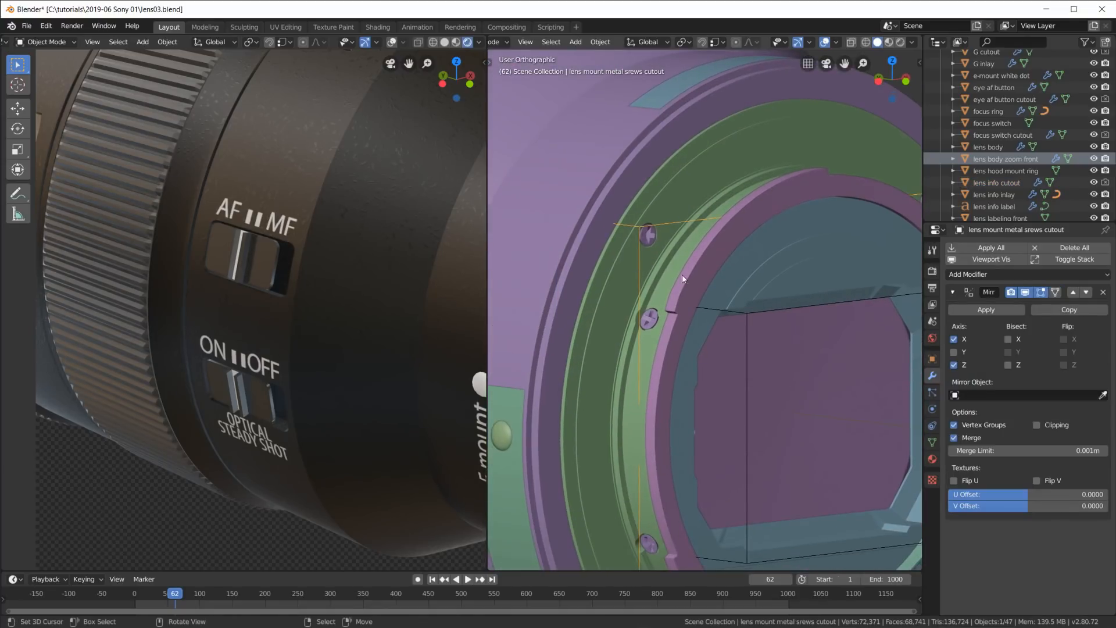
{"action": "key", "text": "KP_Divide"}
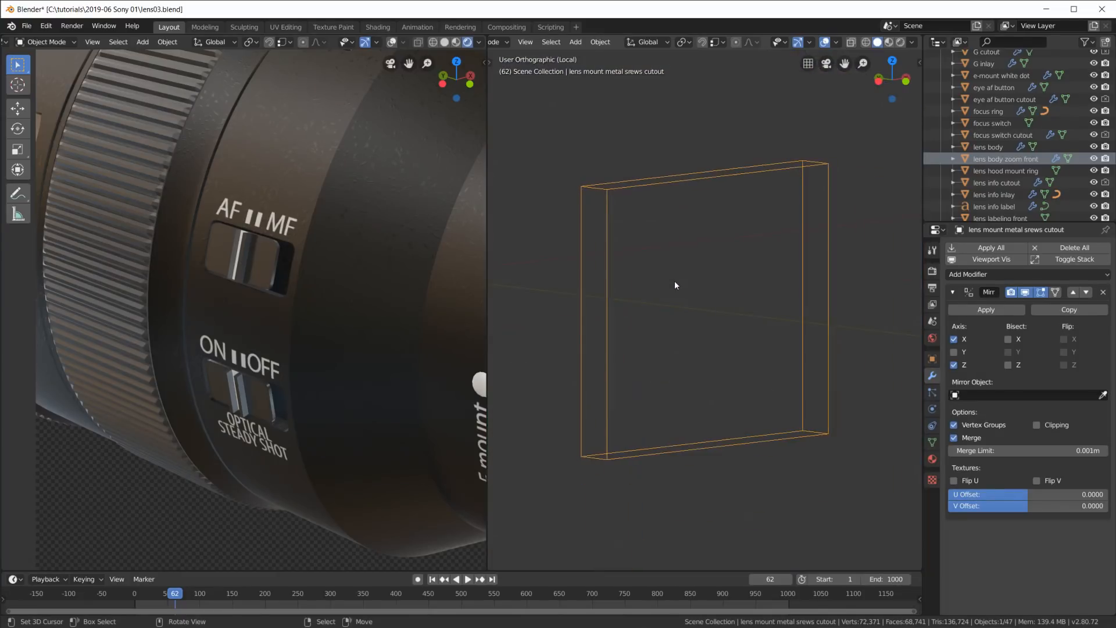
Examine the screw cutout's unmirrored base mesh in Edit Mode, then return to Object Mode.
{"action": "key", "text": "Tab"}
{"action": "middle_click_drag", "start_coordinate": [663, 199], "coordinate": [718, 316], "text": "shift"}
{"action": "scroll", "coordinate": [717, 317], "scroll_direction": "up", "scroll_amount": 5}
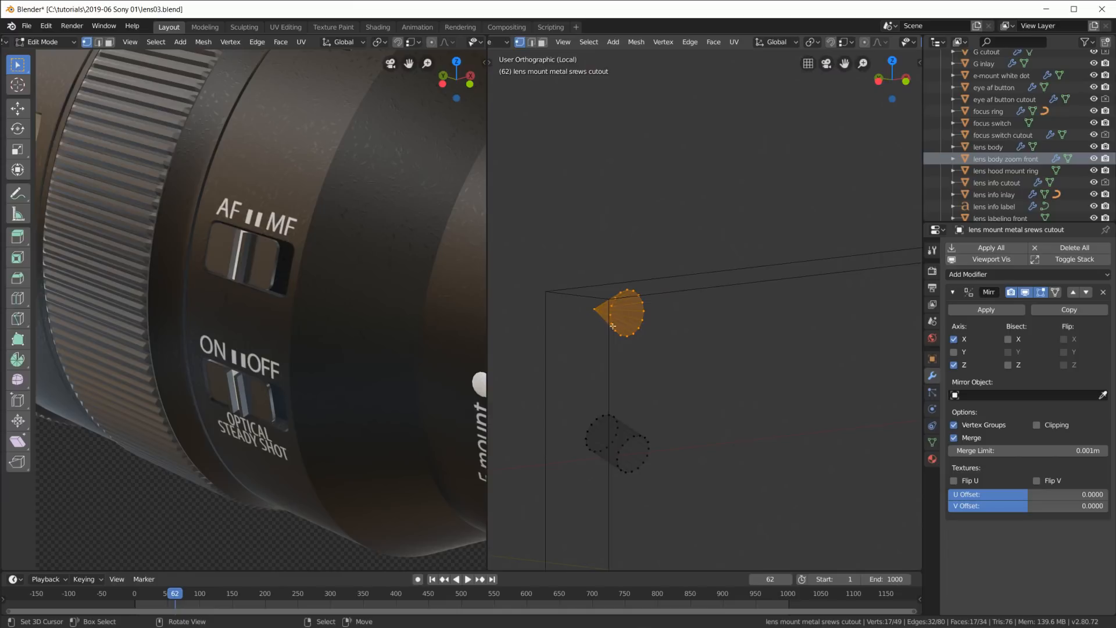
{"action": "key", "text": "Tab"}
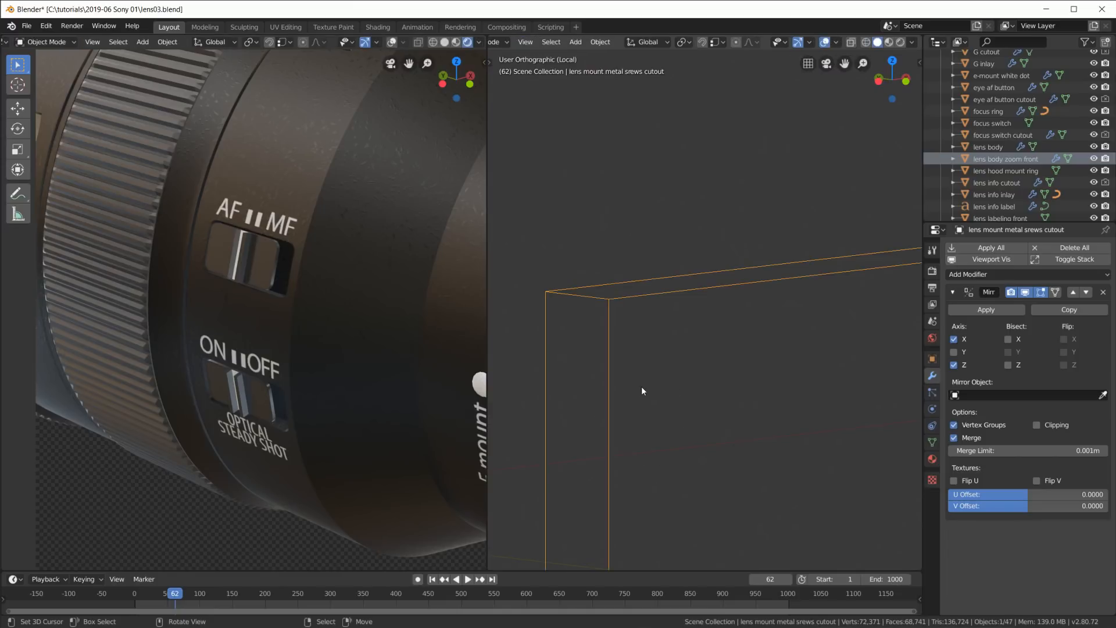
Leave local view and examine the screw recesses around the metal lens mount.
{"action": "key", "text": "KP_Divide"}
{"action": "scroll", "coordinate": [648, 326], "scroll_direction": "up", "scroll_amount": 2}
{"action": "scroll", "coordinate": [612, 329], "scroll_direction": "up", "scroll_amount": 3}
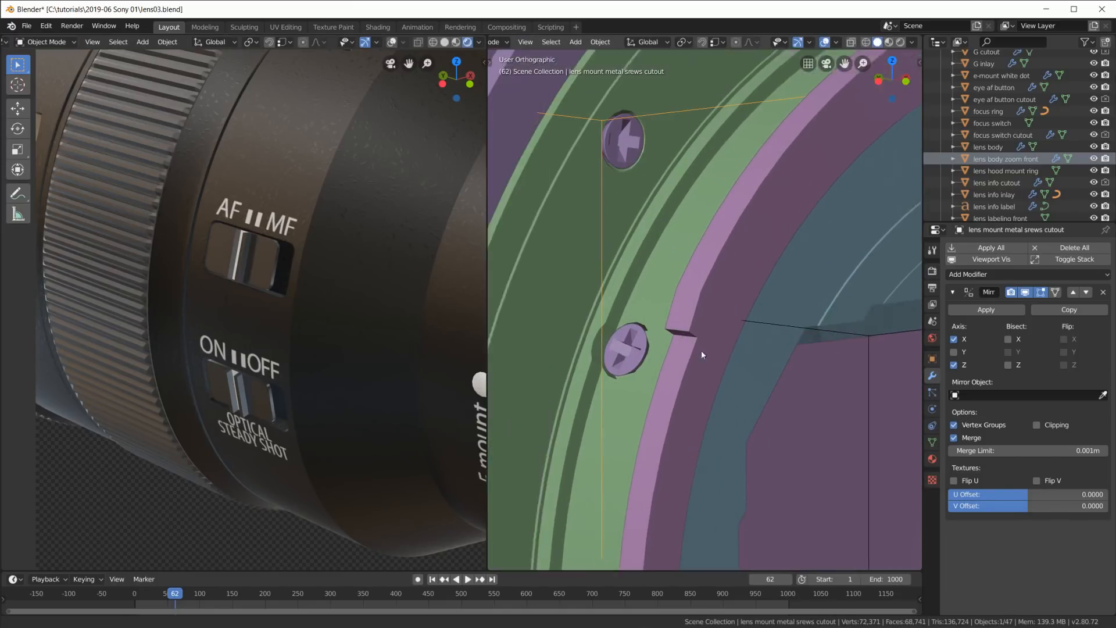
{"action": "scroll", "coordinate": [669, 389], "scroll_direction": "down", "scroll_amount": 3}
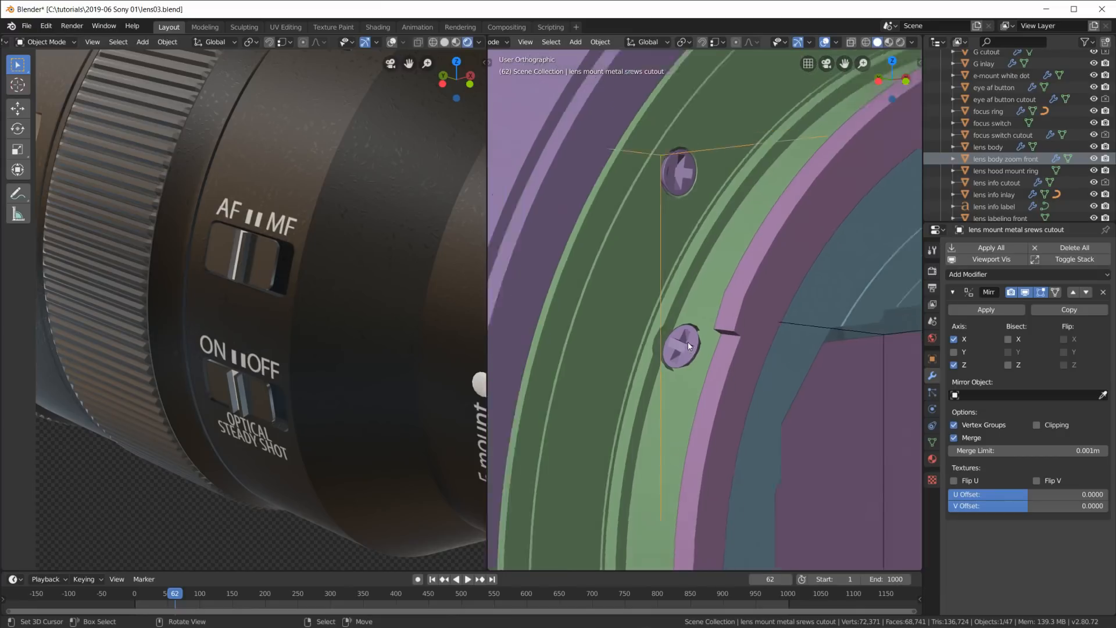
{"action": "scroll", "coordinate": [700, 380], "scroll_direction": "down", "scroll_amount": 4}
{"action": "middle_click_drag", "start_coordinate": [784, 463], "coordinate": [700, 364], "text": "shift"}
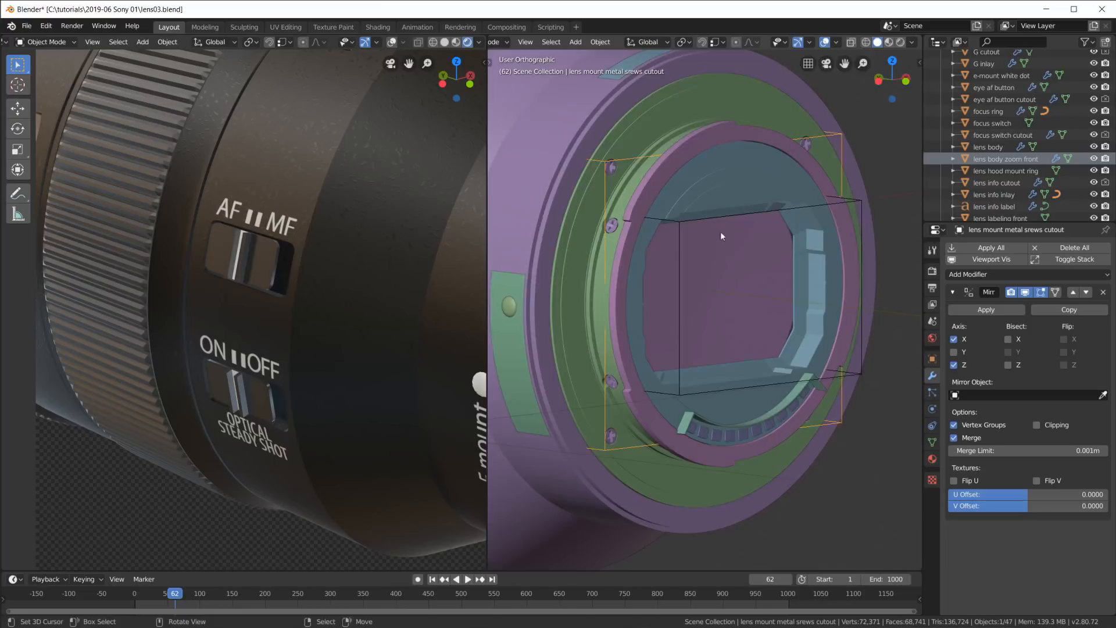
Inspect the screw cutout's mesh in isolation once more, then restore the full scene and compare the mirrored screw holes across the mount.
{"action": "key", "text": "Tab"}
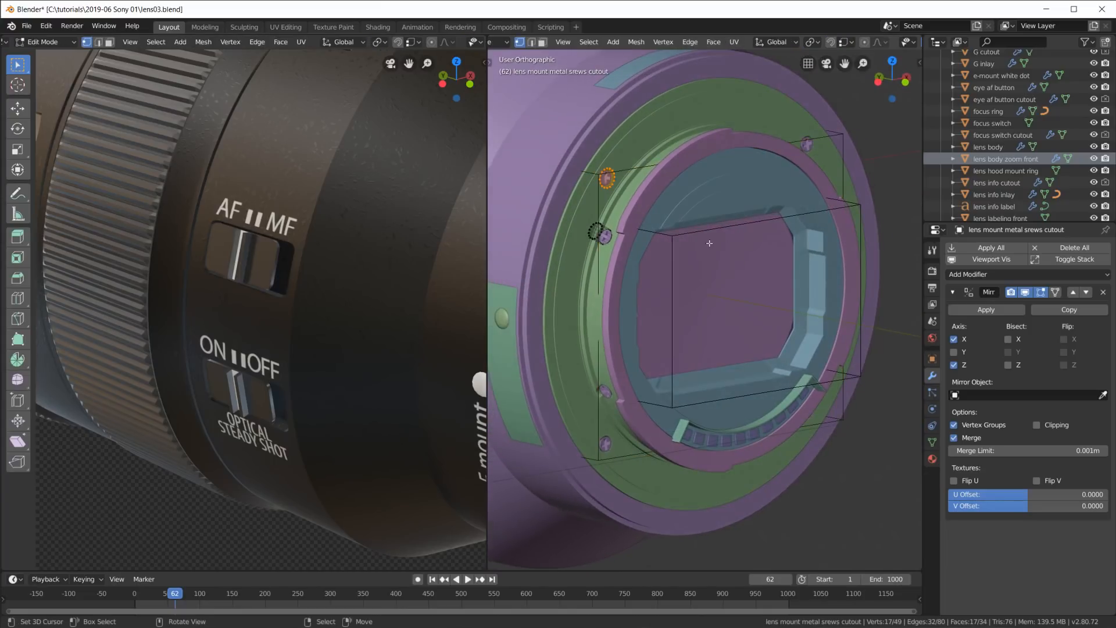
{"action": "key", "text": "KP_Divide"}
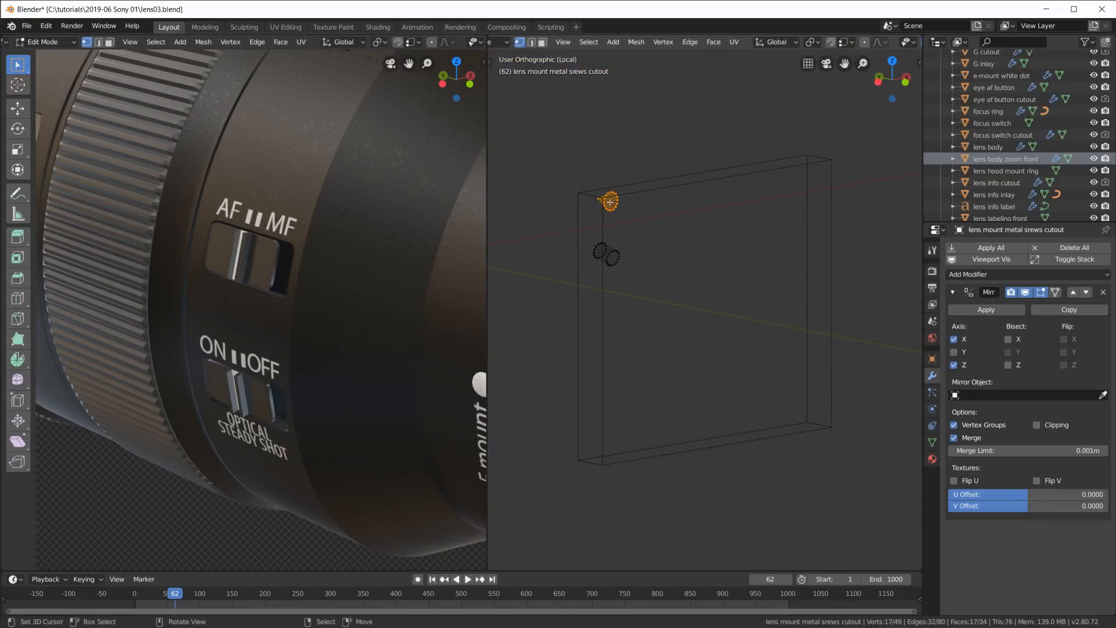
{"action": "key", "text": "Tab"}
{"action": "middle_click_drag", "start_coordinate": [623, 277], "coordinate": [698, 309]}
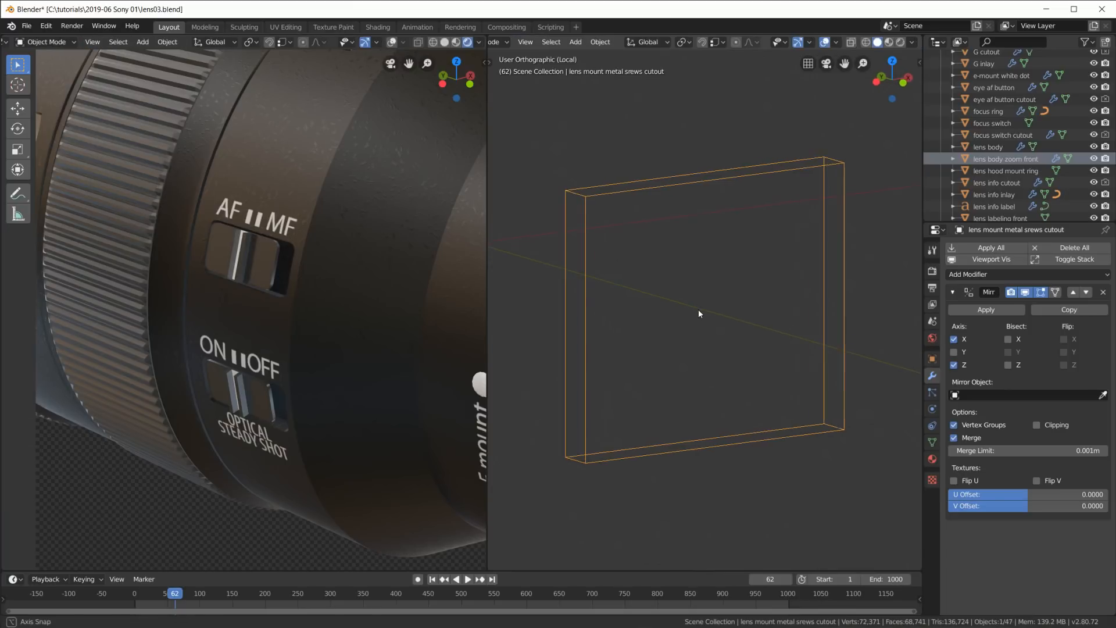
{"action": "key", "text": "KP_Divide"}
{"action": "middle_click_drag", "start_coordinate": [619, 319], "coordinate": [761, 135]}
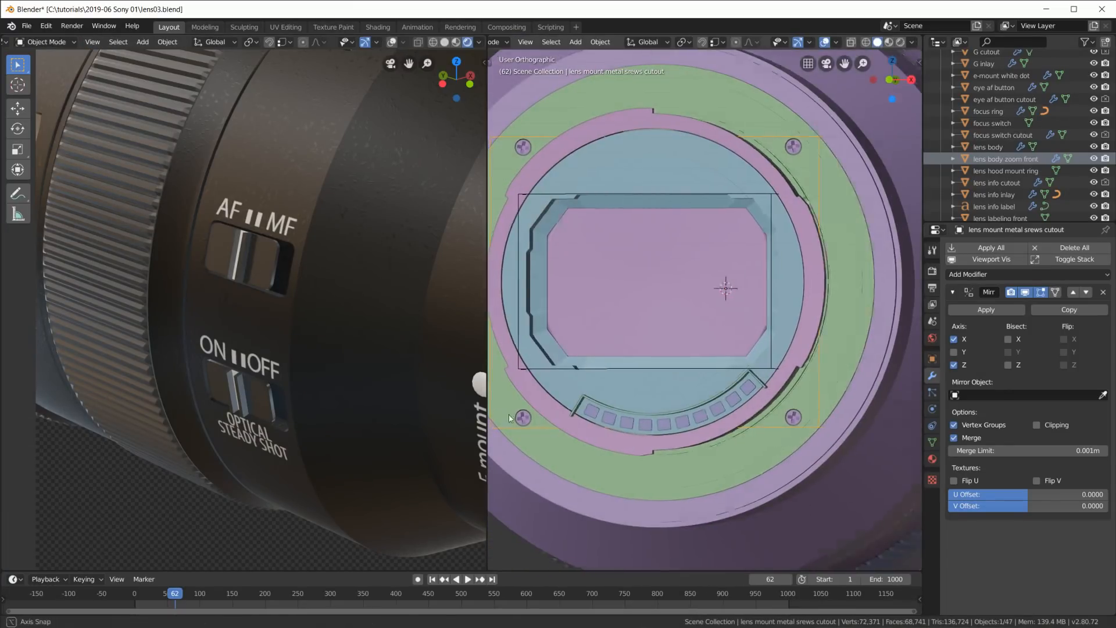
{"action": "middle_click_drag", "start_coordinate": [508, 414], "coordinate": [634, 445]}
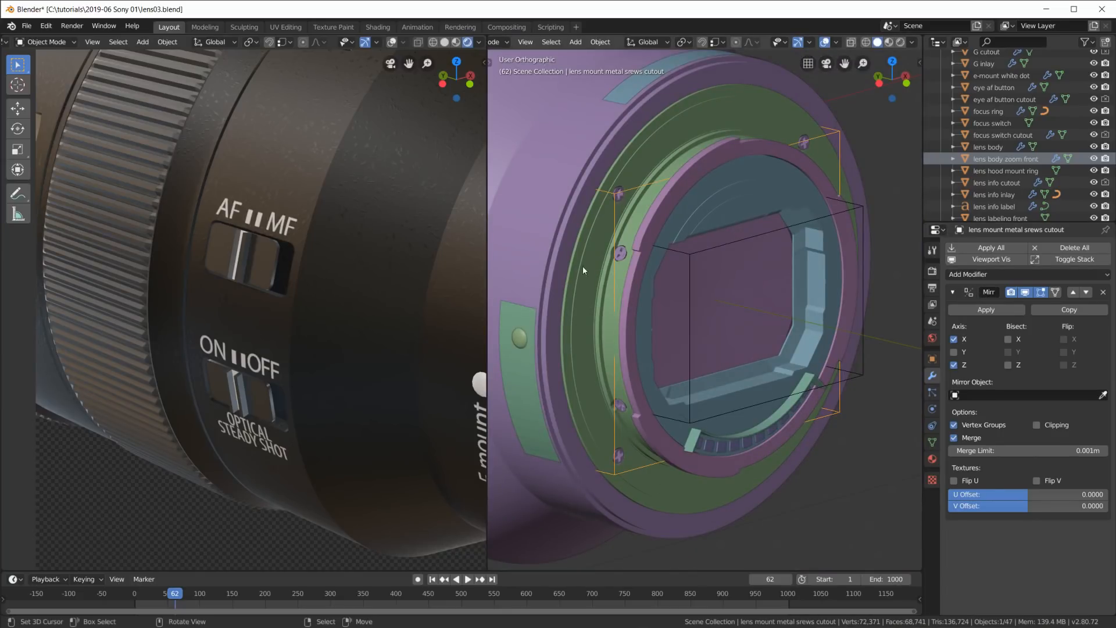
Isolate the mount screws in local view, switch their Mirror modifier's viewport display off and on twice, and show their mesh in Edit Mode.
{"action": "left_click", "coordinate": [619, 194]}
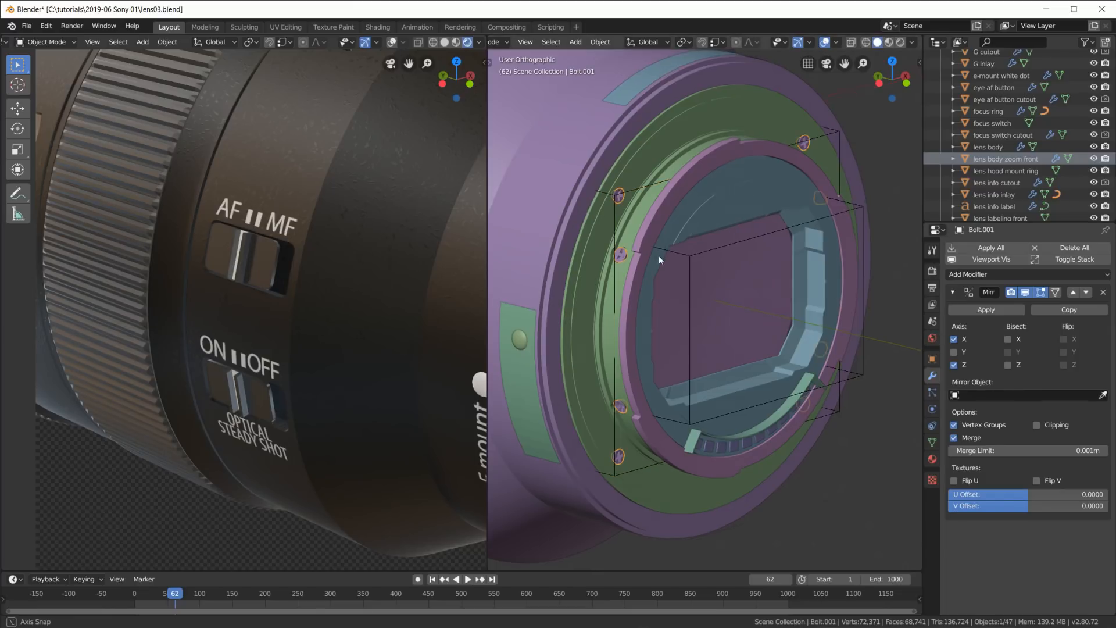
{"action": "middle_click_drag", "start_coordinate": [660, 259], "coordinate": [557, 190]}
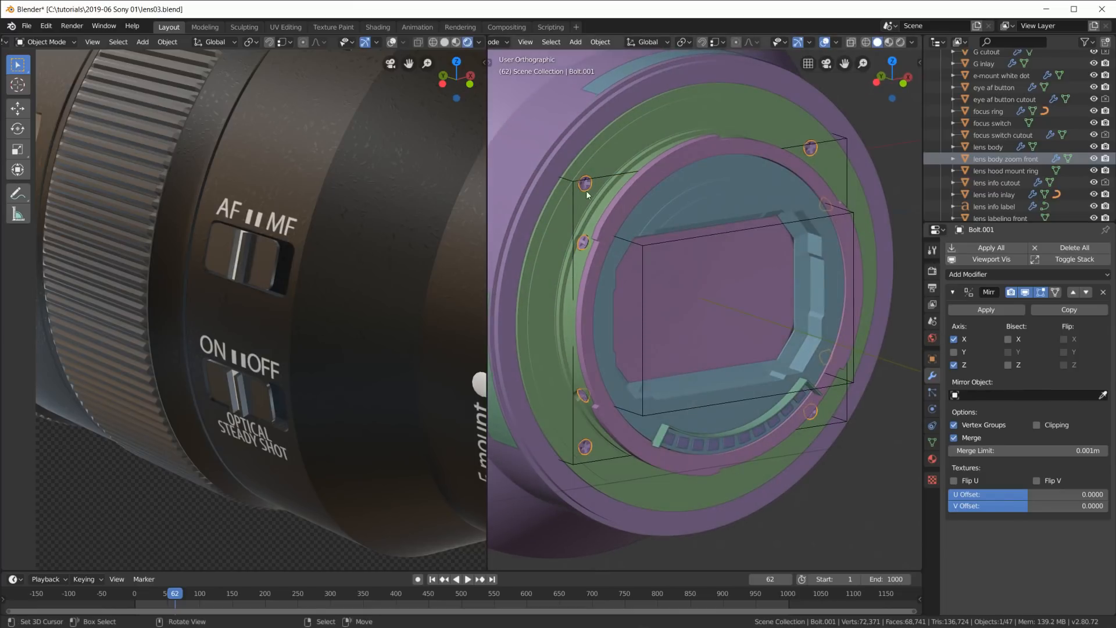
{"action": "key", "text": "KP_Divide"}
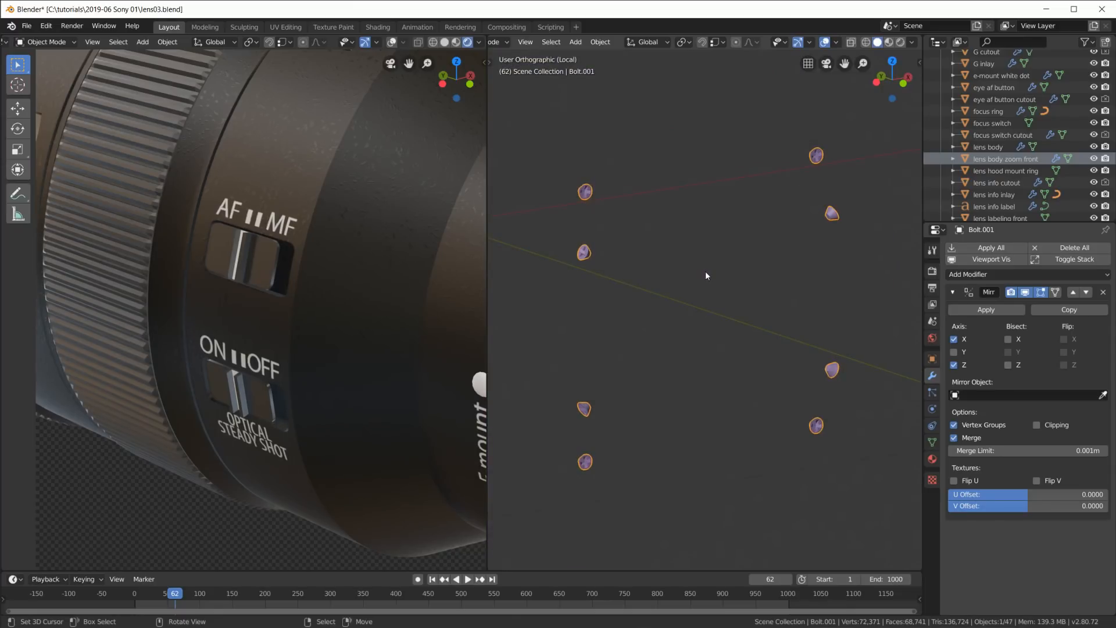
{"action": "left_click", "coordinate": [1025, 294]}
{"action": "left_click", "coordinate": [1025, 294]}
{"action": "left_click", "coordinate": [1025, 294]}
{"action": "left_click", "coordinate": [1025, 294]}
{"action": "key", "text": "Tab"}
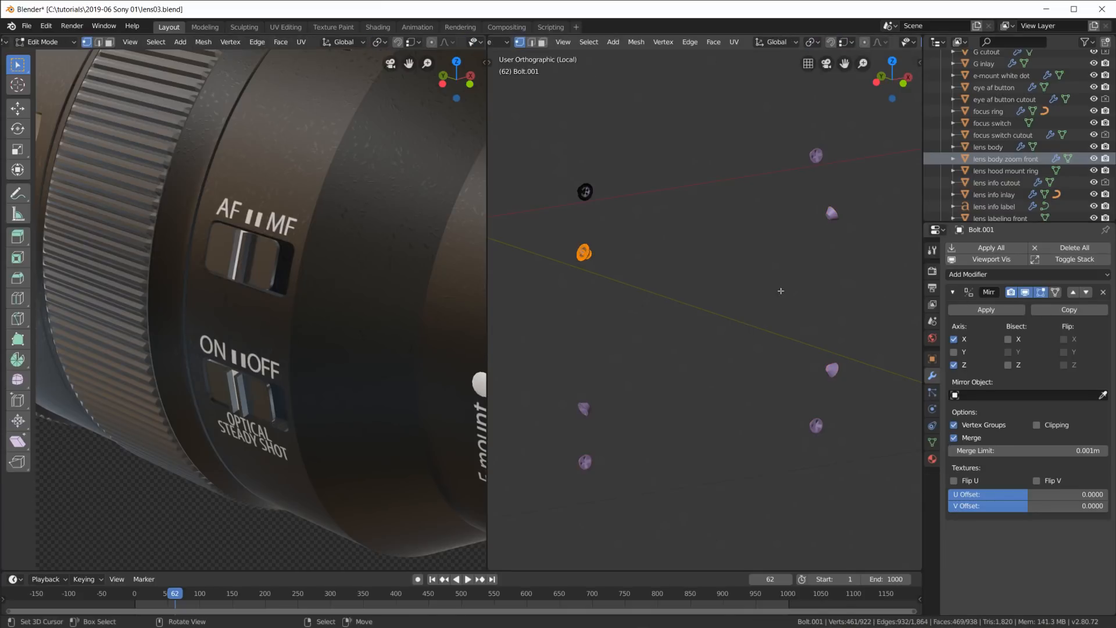
Restore the full scene, return to Object Mode and view the whole lens.
{"action": "key", "text": "KP_Divide"}
{"action": "scroll", "coordinate": [731, 300], "scroll_direction": "up", "scroll_amount": 1}
{"action": "middle_click_drag", "start_coordinate": [781, 351], "coordinate": [763, 429]}
{"action": "scroll", "coordinate": [763, 369], "scroll_direction": "down", "scroll_amount": 3}
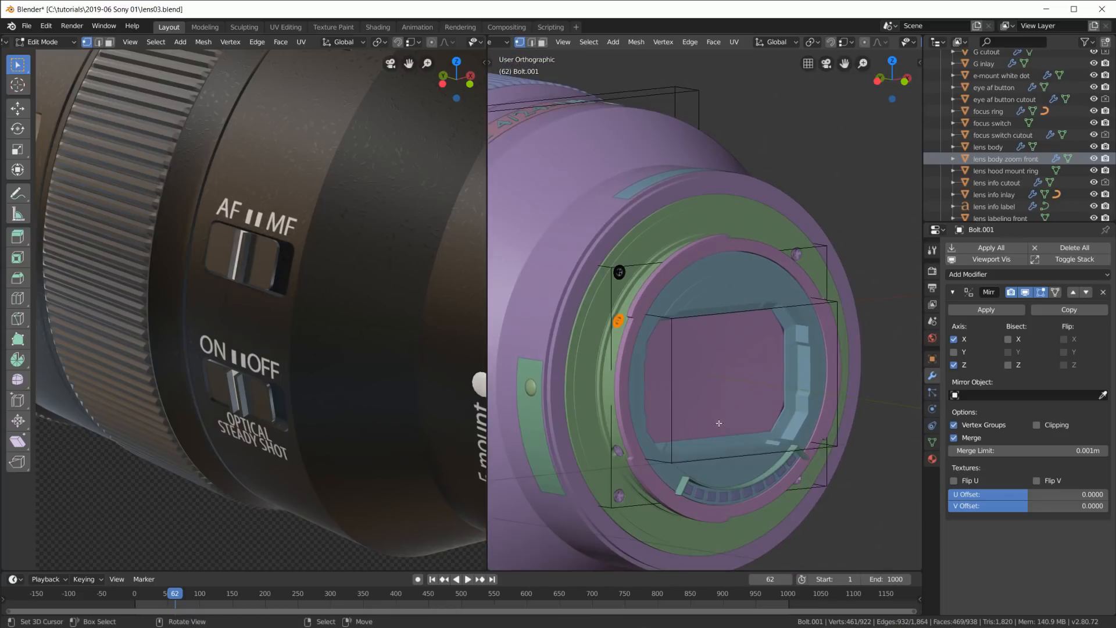
{"action": "key", "text": "Tab"}
{"action": "scroll", "coordinate": [718, 422], "scroll_direction": "down", "scroll_amount": 5}
{"action": "middle_click_drag", "start_coordinate": [708, 389], "coordinate": [797, 403], "text": "shift"}
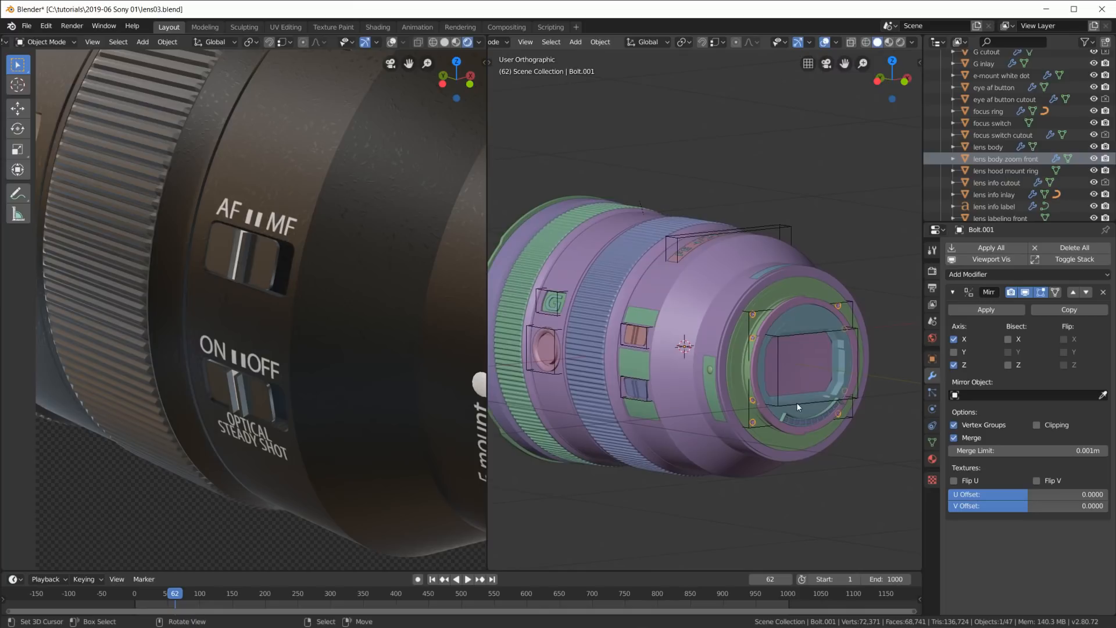
Select the black 3:2 frame inside the mount and examine its uncut round base mesh in Edit Mode.
{"action": "scroll", "coordinate": [859, 441], "scroll_direction": "up", "scroll_amount": 4}
{"action": "middle_click_drag", "start_coordinate": [860, 441], "coordinate": [630, 307], "text": "shift"}
{"action": "middle_click_drag", "start_coordinate": [629, 262], "coordinate": [696, 300]}
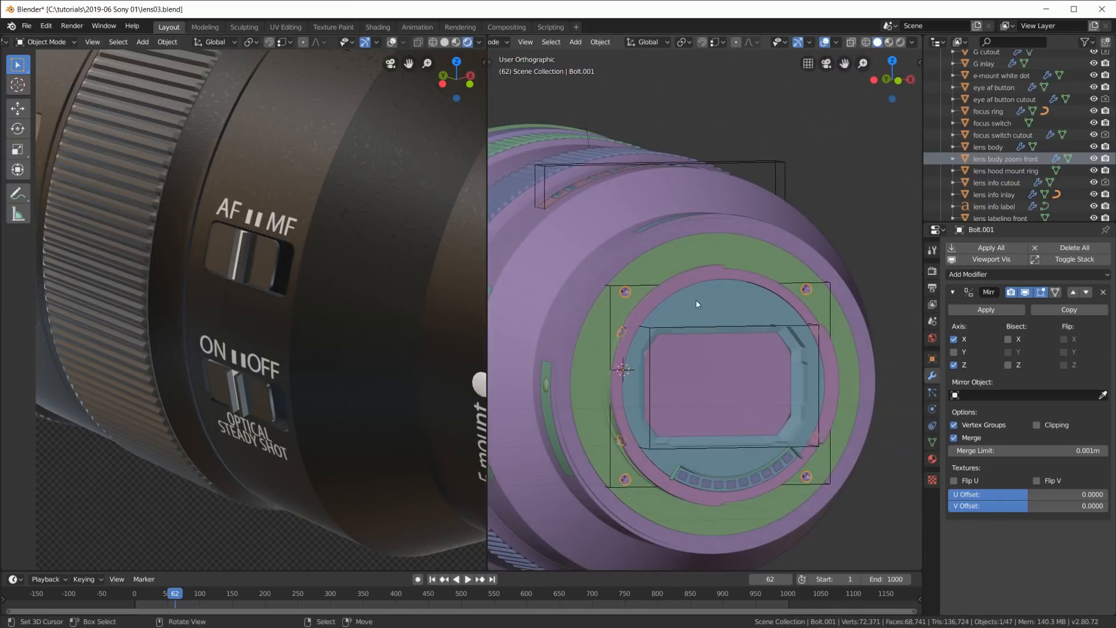
{"action": "left_click", "coordinate": [697, 303]}
{"action": "key", "text": "Tab"}
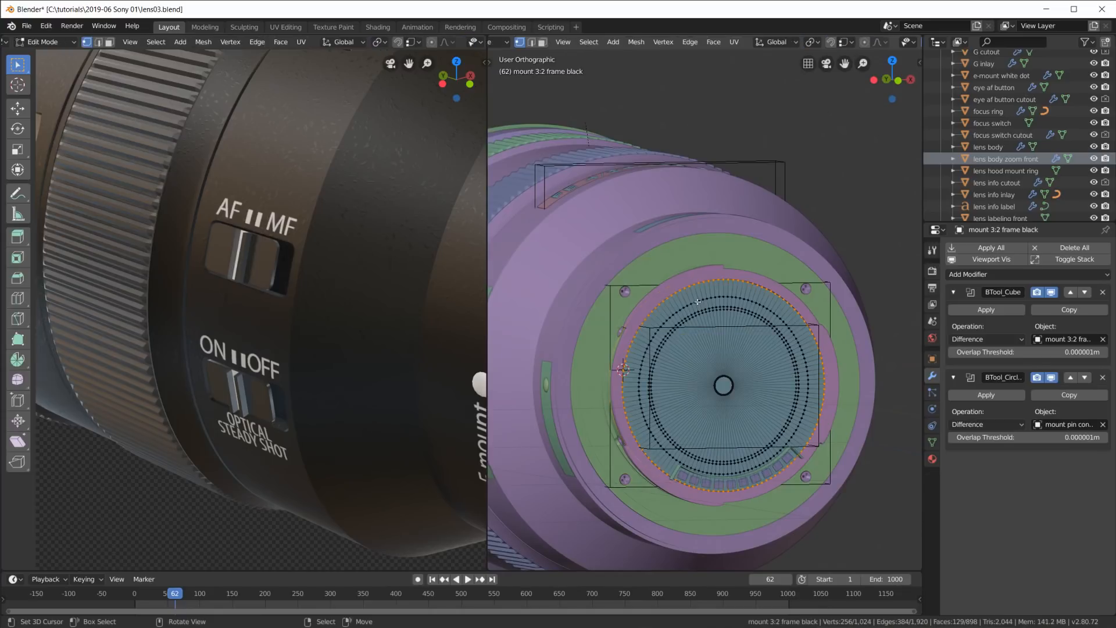
{"action": "key", "text": "Tab"}
{"action": "middle_click_drag", "start_coordinate": [805, 357], "coordinate": [816, 312]}
{"action": "key", "text": "Tab"}
{"action": "scroll", "coordinate": [816, 312], "scroll_direction": "up", "scroll_amount": 6}
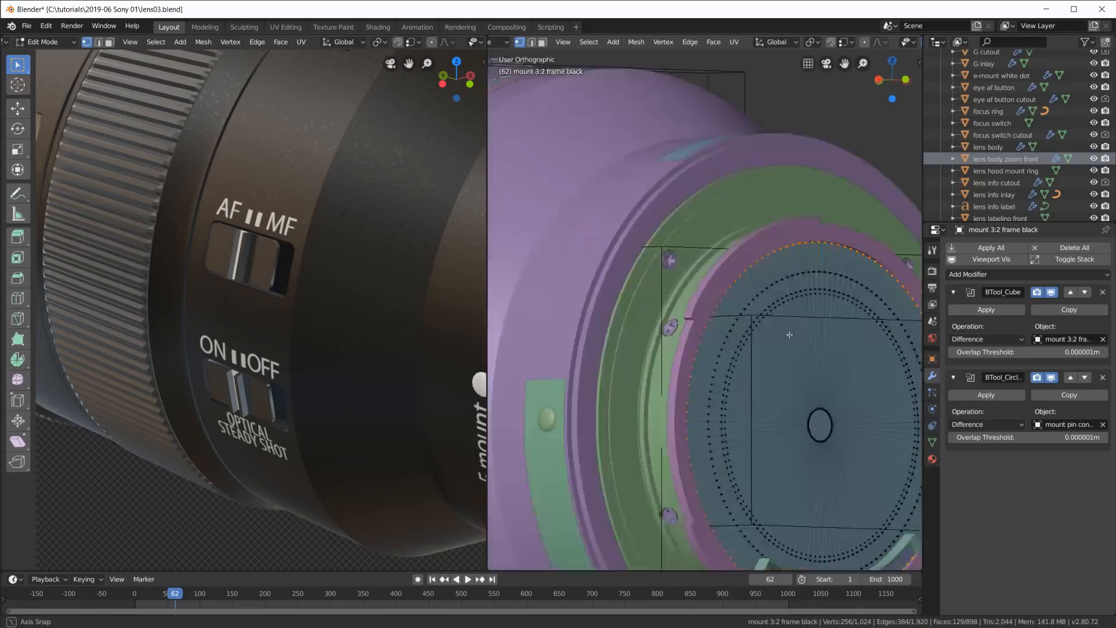
{"action": "key", "text": "Tab"}
{"action": "scroll", "coordinate": [755, 280], "scroll_direction": "down", "scroll_amount": 4}
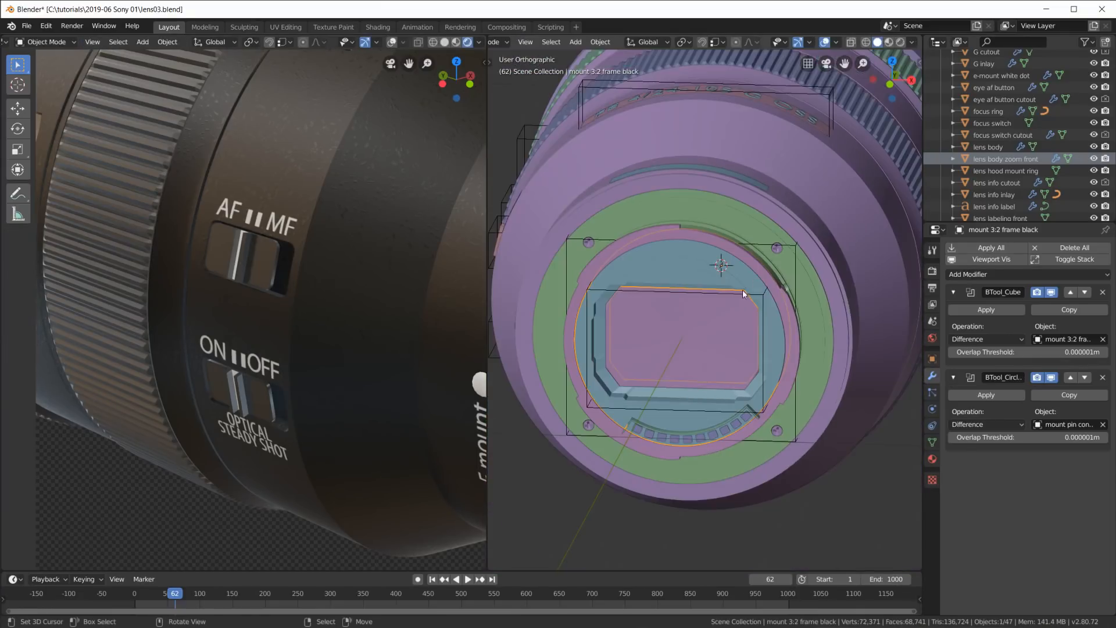
Examine the 3:2 frame opening of the lens mount from several angles in both the solid and rendered viewports.
{"action": "scroll", "coordinate": [738, 291], "scroll_direction": "up", "scroll_amount": 2}
{"action": "middle_click_drag", "start_coordinate": [734, 292], "coordinate": [552, 230]}
{"action": "scroll", "coordinate": [553, 231], "scroll_direction": "up", "scroll_amount": 5}
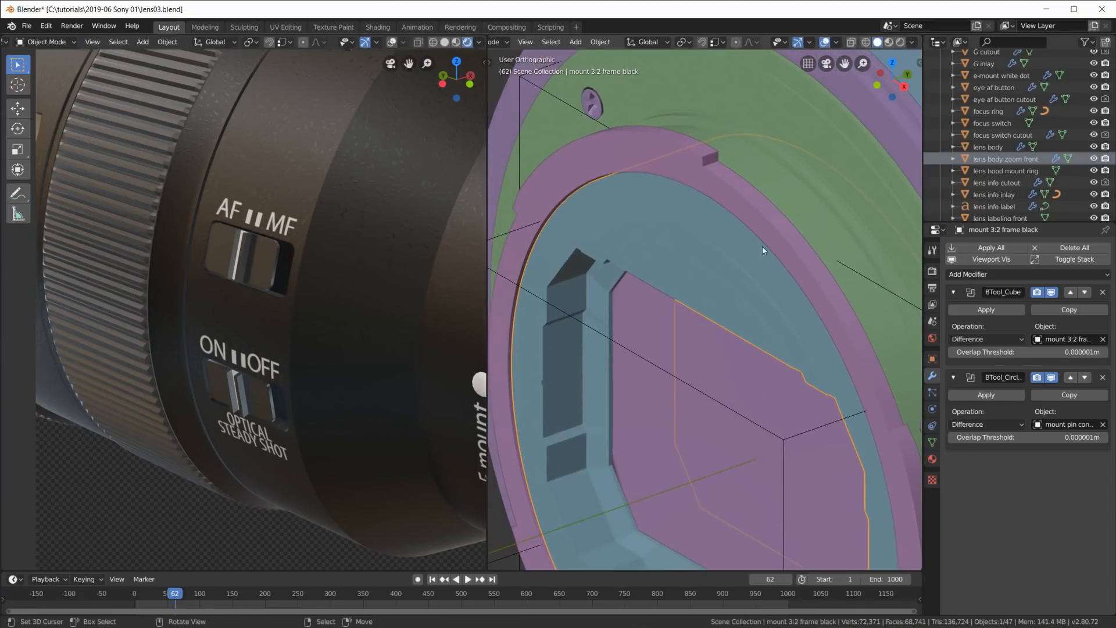
{"action": "mouse_move", "coordinate": [402, 296]}
{"action": "middle_mouse_down"}
{"action": "mouse_move", "coordinate": [418, 308]}
{"action": "mouse_move", "coordinate": [419, 296]}
{"action": "middle_mouse_up"}
{"action": "scroll", "coordinate": [417, 308], "scroll_direction": "down", "scroll_amount": 5}
{"action": "scroll", "coordinate": [433, 295], "scroll_direction": "up", "scroll_amount": 10}
{"action": "middle_click_drag", "start_coordinate": [259, 319], "coordinate": [301, 319]}
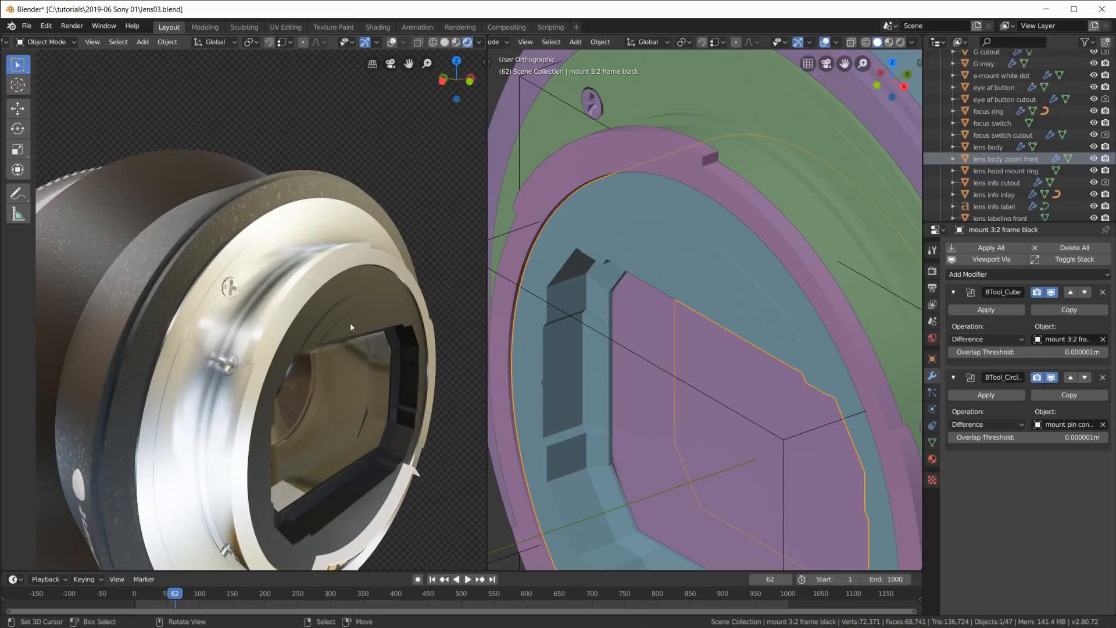
{"action": "middle_click_drag", "start_coordinate": [347, 437], "coordinate": [334, 391]}
{"action": "scroll", "coordinate": [740, 364], "scroll_direction": "down", "scroll_amount": 3}
{"action": "middle_click_drag", "start_coordinate": [739, 364], "coordinate": [733, 311]}
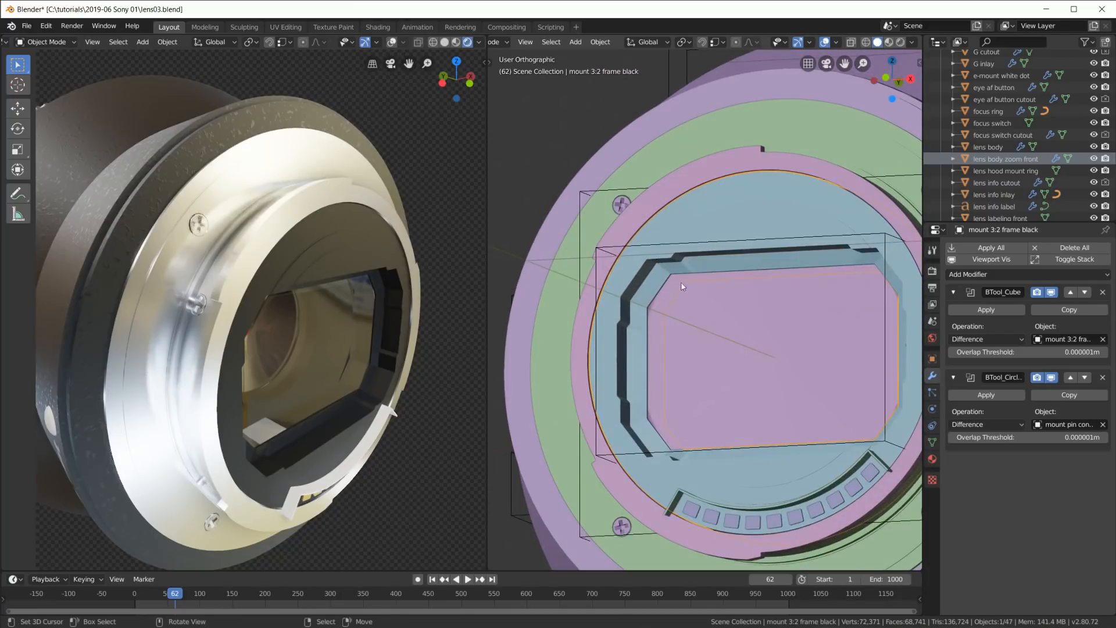
Select the 3:2 frame cutout, isolate it to inspect its mesh in Edit Mode, then restore the full scene.
{"action": "left_click", "coordinate": [645, 249]}
{"action": "key", "text": "KP_Divide"}
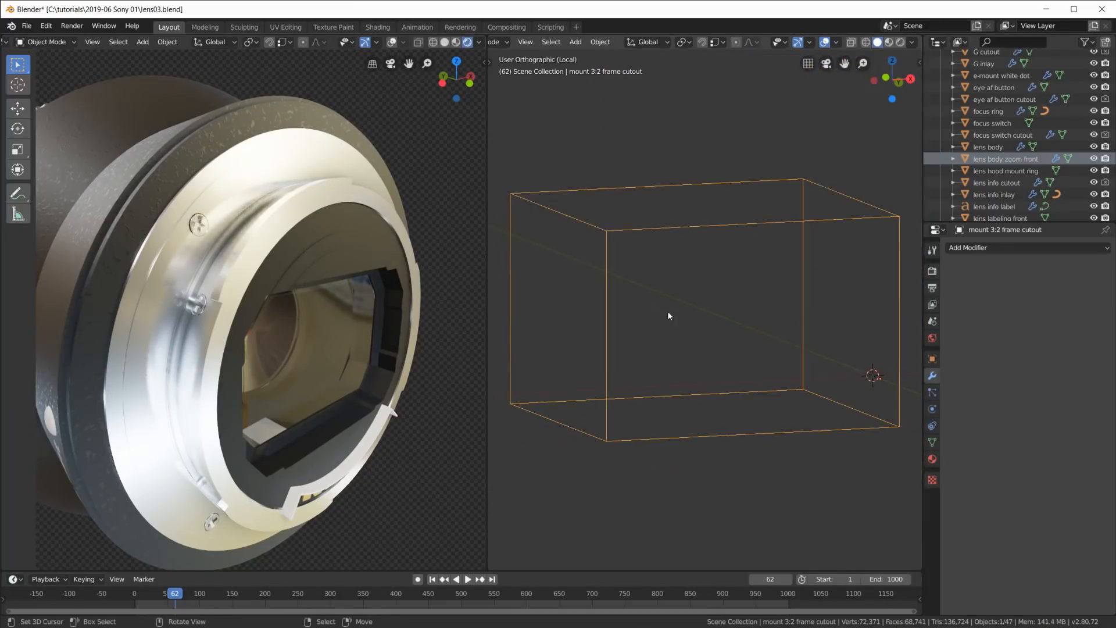
{"action": "key", "text": "Tab"}
{"action": "middle_click_drag", "start_coordinate": [700, 321], "coordinate": [755, 365]}
{"action": "key", "text": "a"}
{"action": "key", "text": "Tab"}
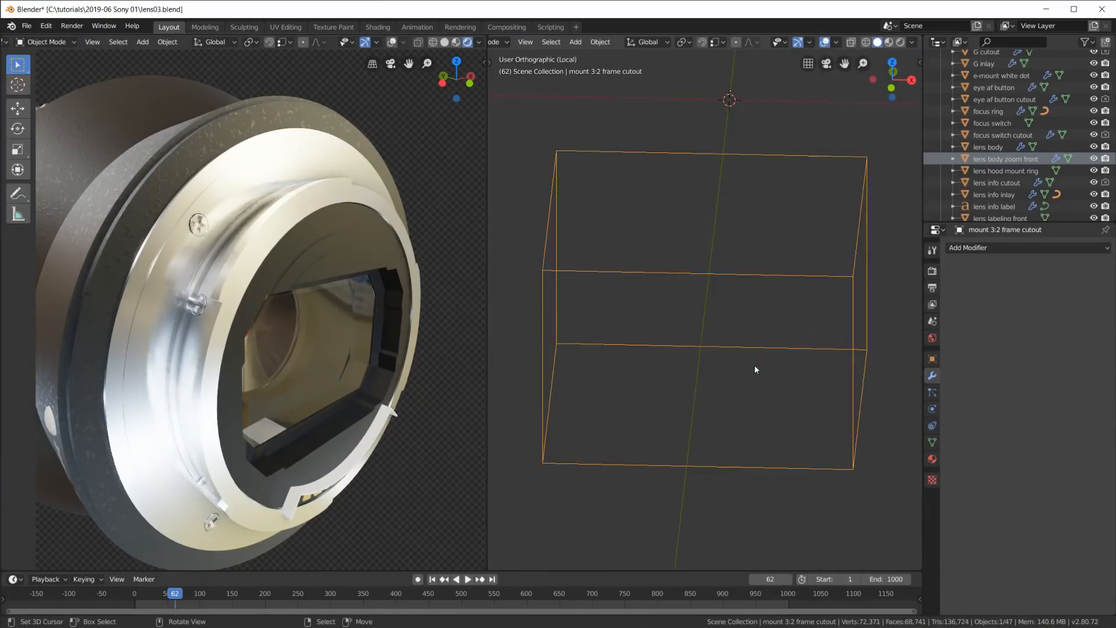
{"action": "key", "text": "KP_Divide"}
Select the black 3:2 mount frame, compare it with the rendered view, and select the BezierCurve object seen through its opening.
{"action": "scroll", "coordinate": [692, 338], "scroll_direction": "up", "scroll_amount": 3}
{"action": "middle_click_drag", "start_coordinate": [788, 354], "coordinate": [702, 230]}
{"action": "left_click", "coordinate": [748, 177]}
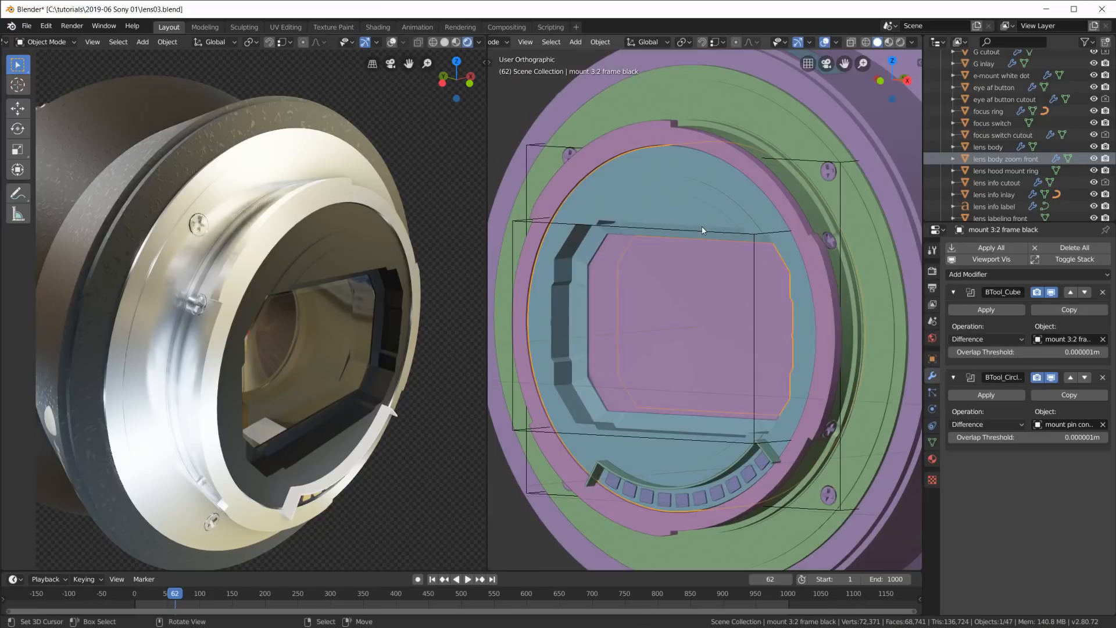
{"action": "middle_click_drag", "start_coordinate": [355, 343], "coordinate": [276, 308]}
{"action": "right_click", "coordinate": [654, 310]}
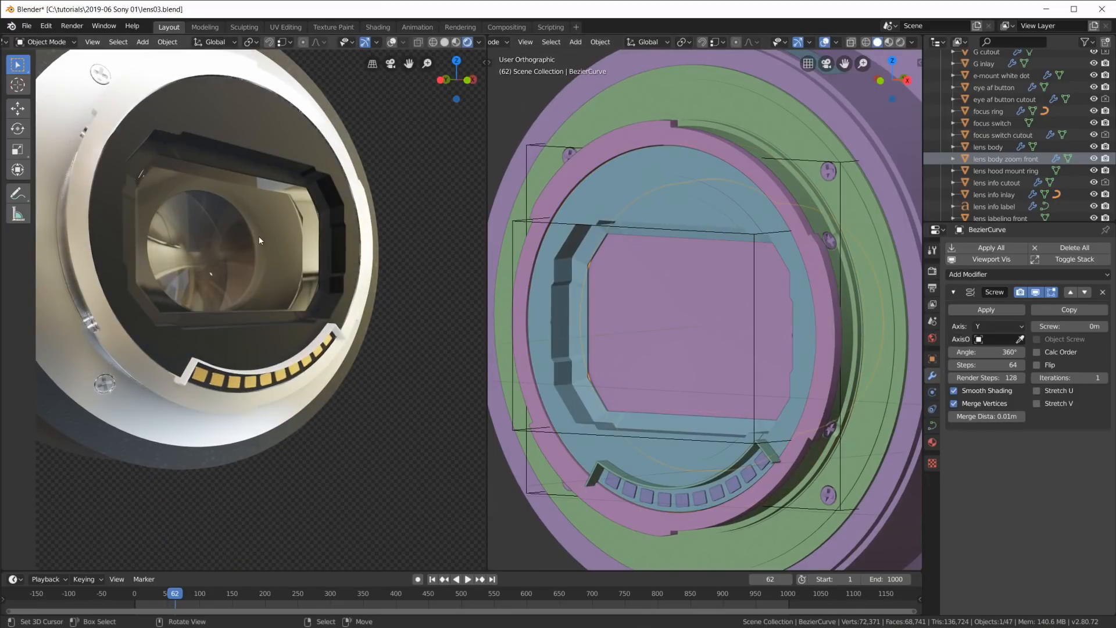
Select the mount pin connectors cutout and examine its curved rim around the contact pins in both viewports.
{"action": "scroll", "coordinate": [700, 301], "scroll_direction": "down", "scroll_amount": 3}
{"action": "middle_click_drag", "start_coordinate": [704, 307], "coordinate": [770, 379]}
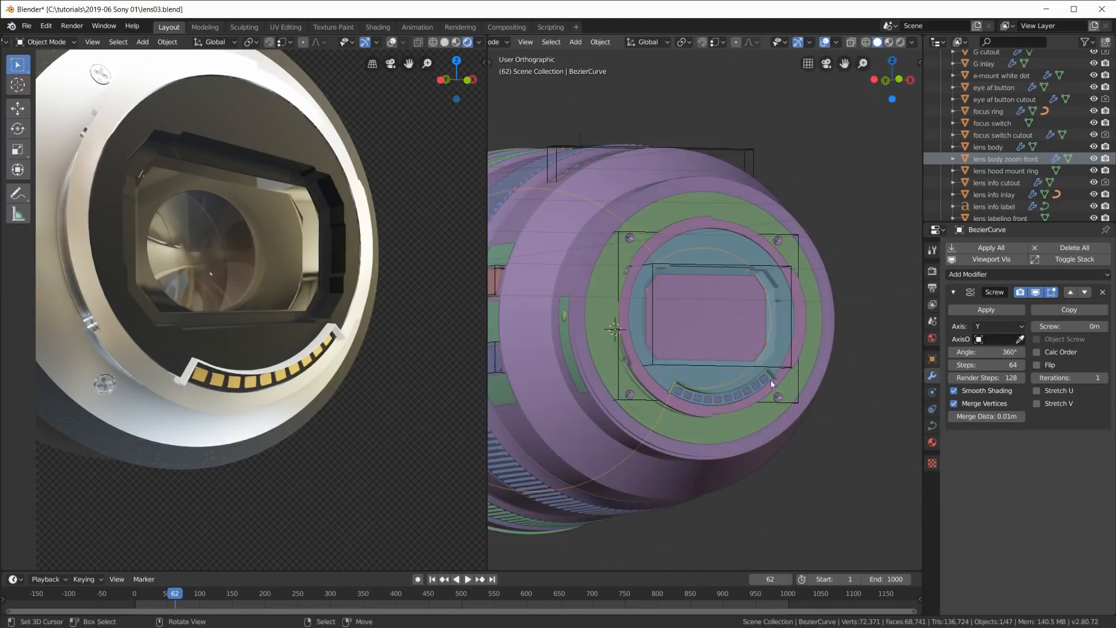
{"action": "scroll", "coordinate": [766, 417], "scroll_direction": "up", "scroll_amount": 3}
{"action": "scroll", "coordinate": [706, 429], "scroll_direction": "up", "scroll_amount": 2}
{"action": "scroll", "coordinate": [706, 429], "scroll_direction": "up", "scroll_amount": 1}
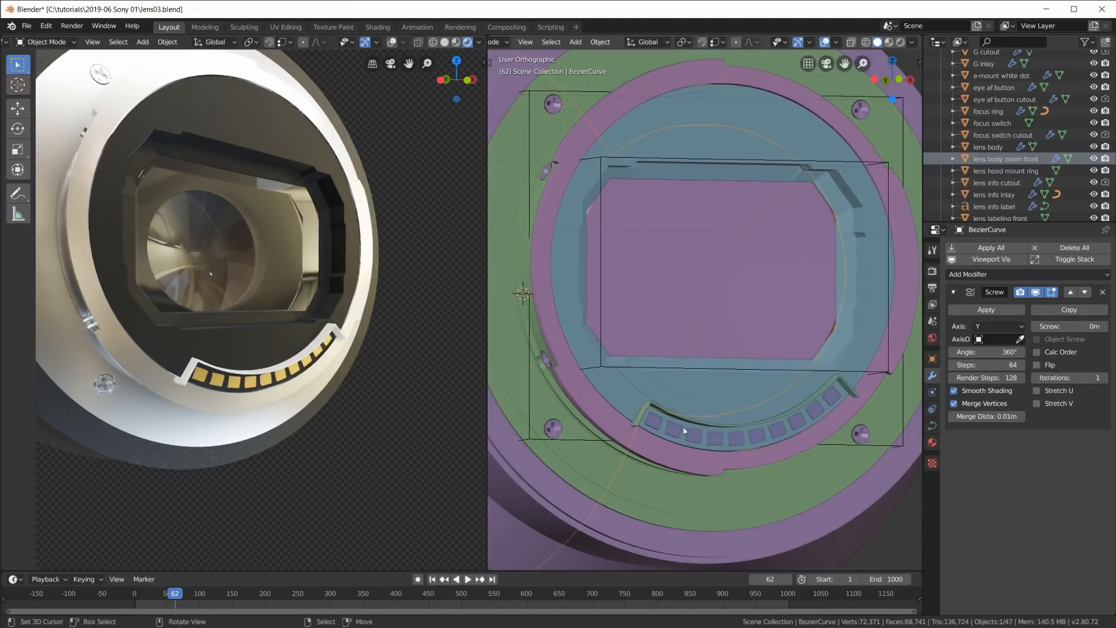
{"action": "left_click", "coordinate": [645, 414]}
{"action": "middle_click_drag", "start_coordinate": [644, 410], "coordinate": [710, 431]}
{"action": "scroll", "coordinate": [218, 452], "scroll_direction": "up", "scroll_amount": 2}
{"action": "scroll", "coordinate": [219, 452], "scroll_direction": "down", "scroll_amount": 2}
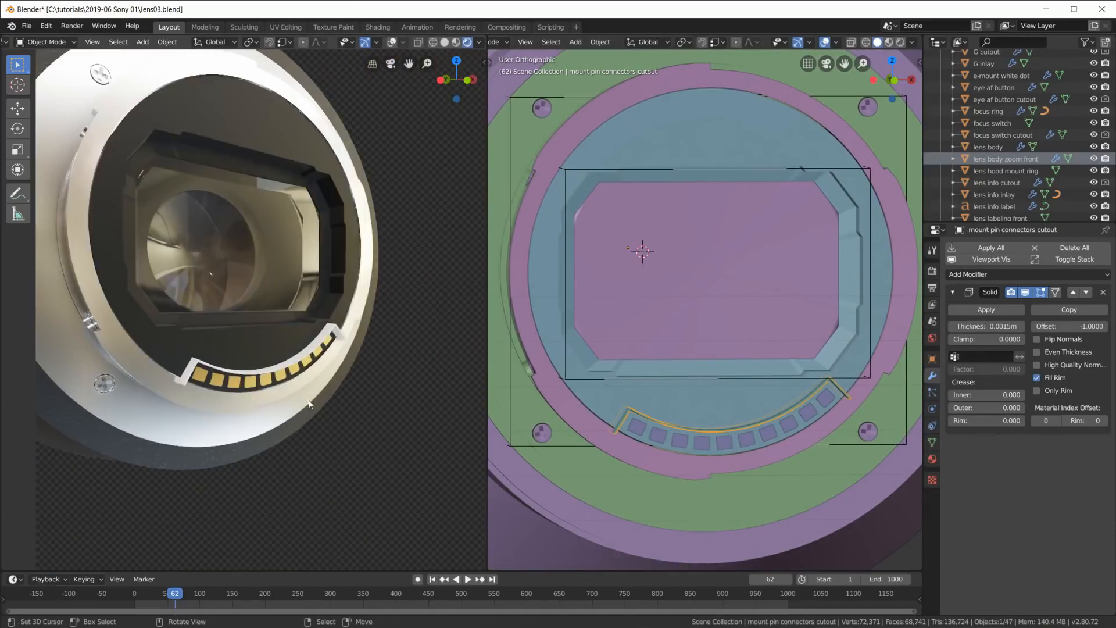
{"action": "middle_click_drag", "start_coordinate": [226, 445], "coordinate": [334, 373], "text": "shift"}
{"action": "scroll", "coordinate": [335, 372], "scroll_direction": "up", "scroll_amount": 2}
{"action": "scroll", "coordinate": [335, 372], "scroll_direction": "down", "scroll_amount": 2}
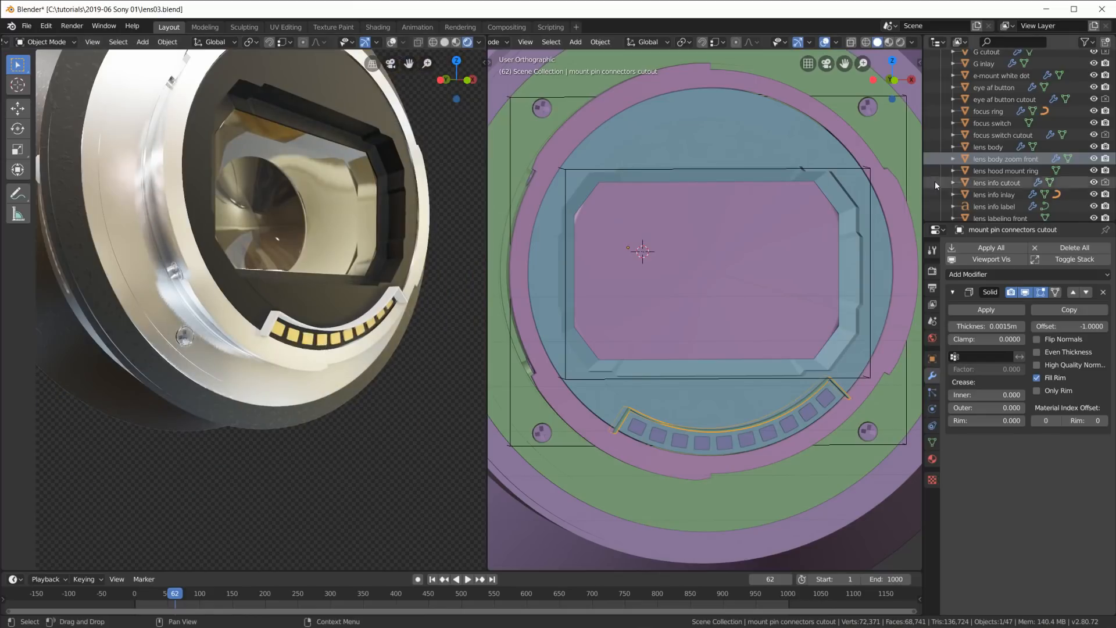
Hide the mount pin connectors cutout in the viewport and select the black 3:2 mount frame.
{"action": "scroll", "coordinate": [1022, 159], "scroll_direction": "down", "scroll_amount": 5}
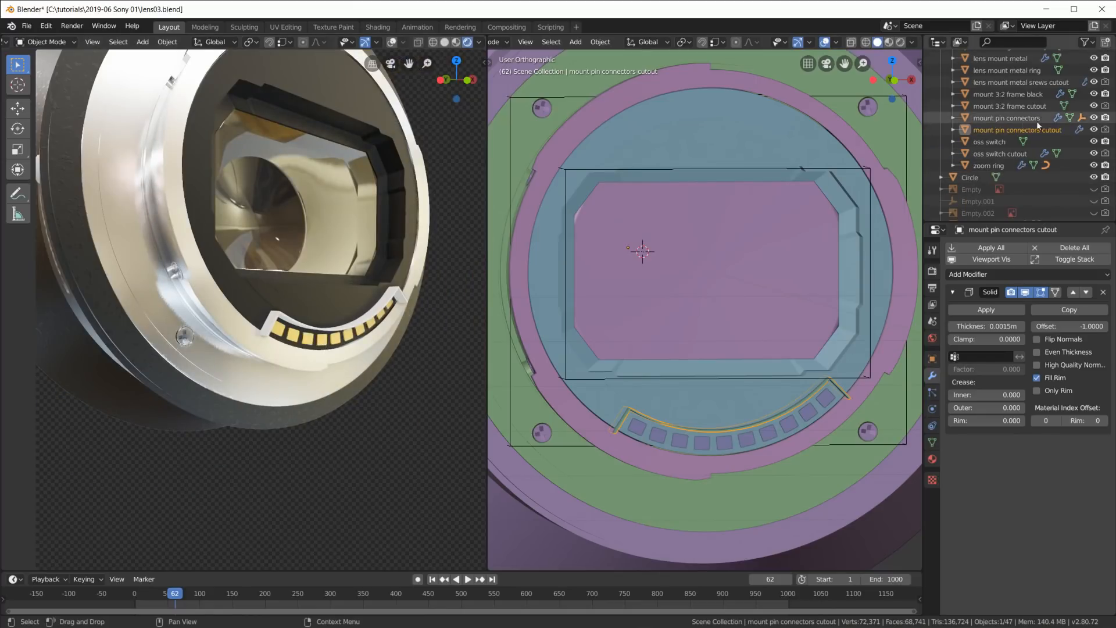
{"action": "left_click", "coordinate": [1094, 130]}
{"action": "left_click", "coordinate": [662, 391]}
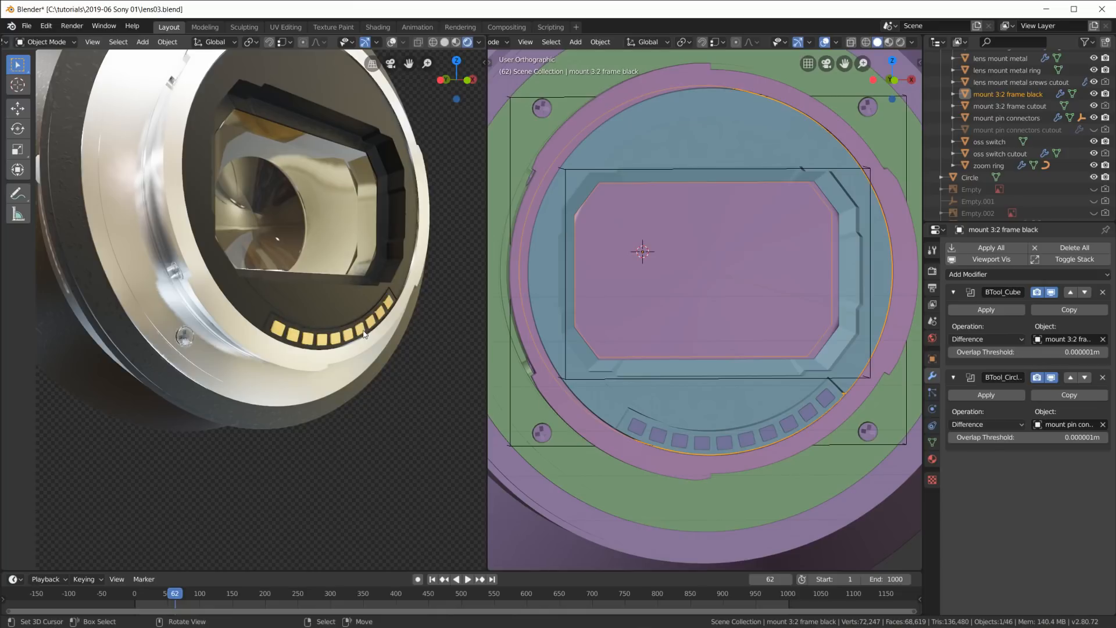
Select the mount pin connectors and show the single-pin base mesh of the array in Edit Mode.
{"action": "left_click", "coordinate": [642, 433]}
{"action": "middle_click_drag", "start_coordinate": [740, 395], "coordinate": [785, 407]}
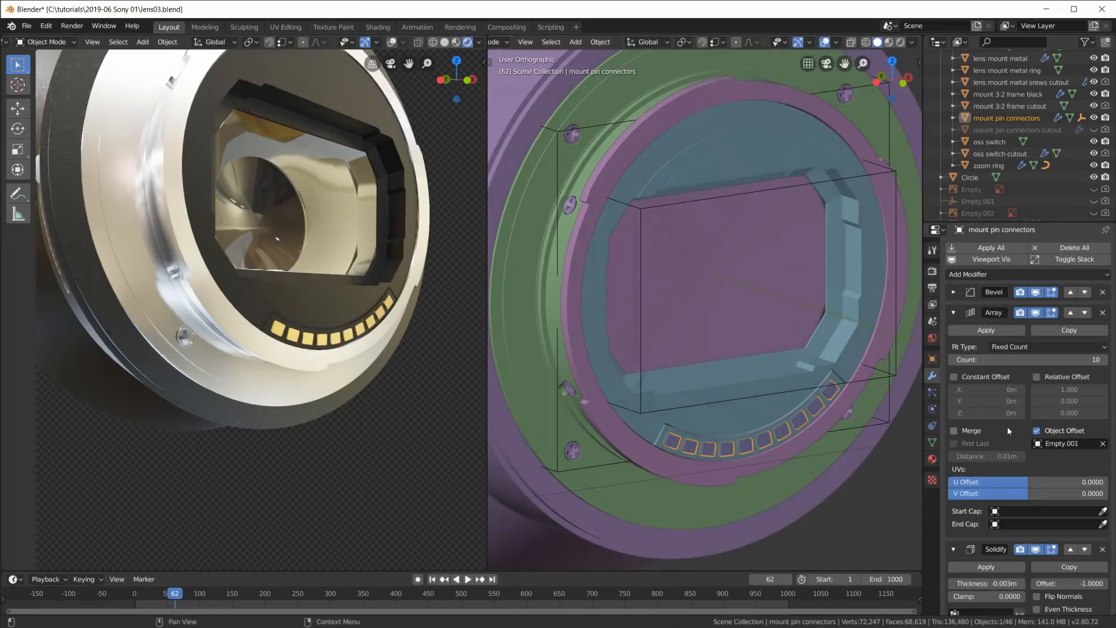
{"action": "key", "text": "Tab"}
{"action": "scroll", "coordinate": [708, 464], "scroll_direction": "up", "scroll_amount": 2}
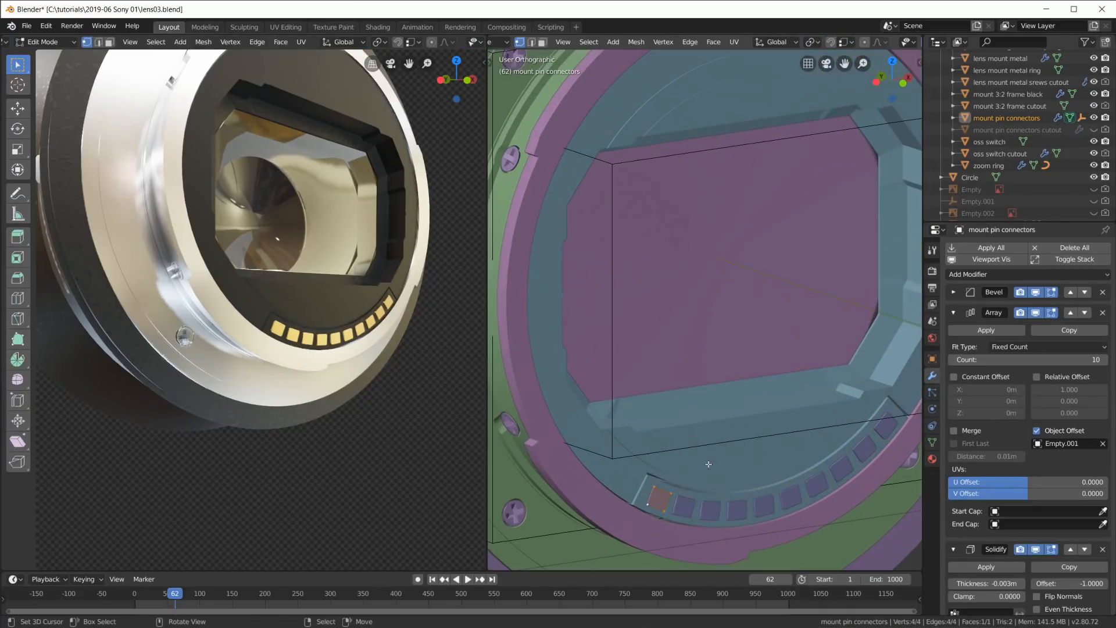
Inspect the single-pin base mesh of the mount pin connectors from the front and return to Object Mode.
{"action": "middle_click_drag", "start_coordinate": [694, 514], "coordinate": [590, 463]}
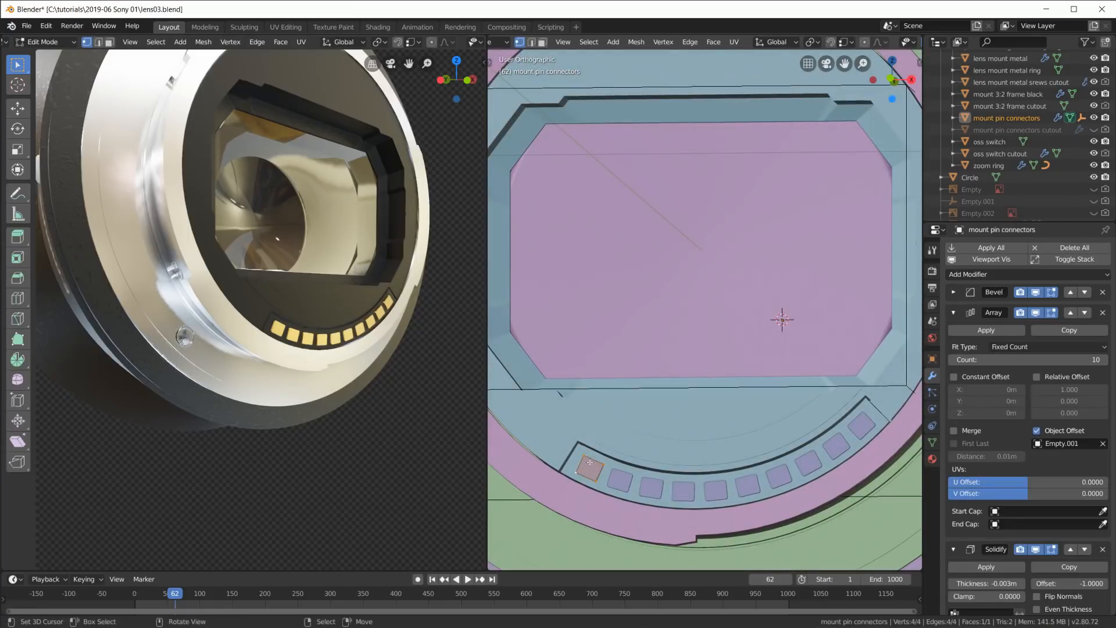
{"action": "scroll", "coordinate": [587, 459], "scroll_direction": "down", "scroll_amount": 3}
{"action": "scroll", "coordinate": [587, 460], "scroll_direction": "up", "scroll_amount": 2}
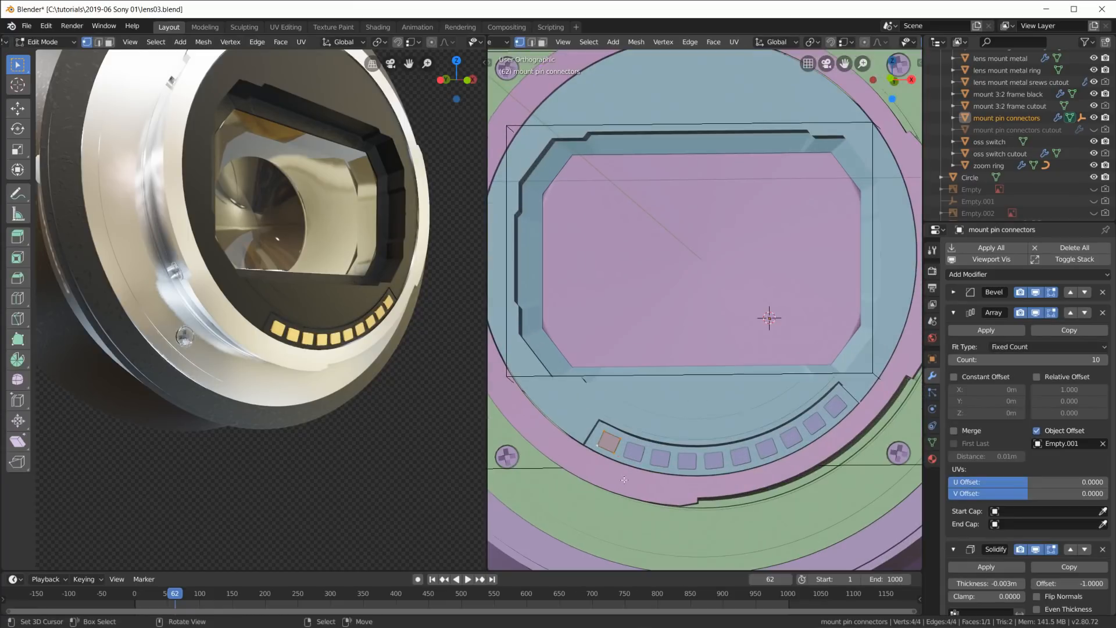
{"action": "key", "text": "Tab"}
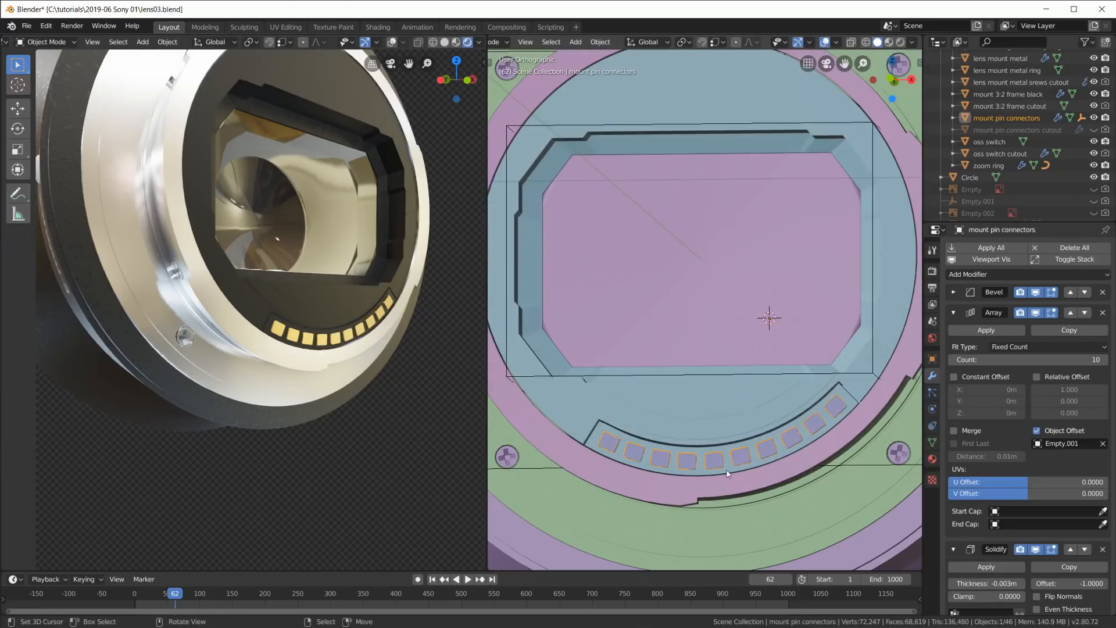
Check the pin connectors' Bevel modifier and compare the row of contact pins in the solid and rendered views.
{"action": "left_click", "coordinate": [956, 294]}
{"action": "left_click", "coordinate": [958, 293]}
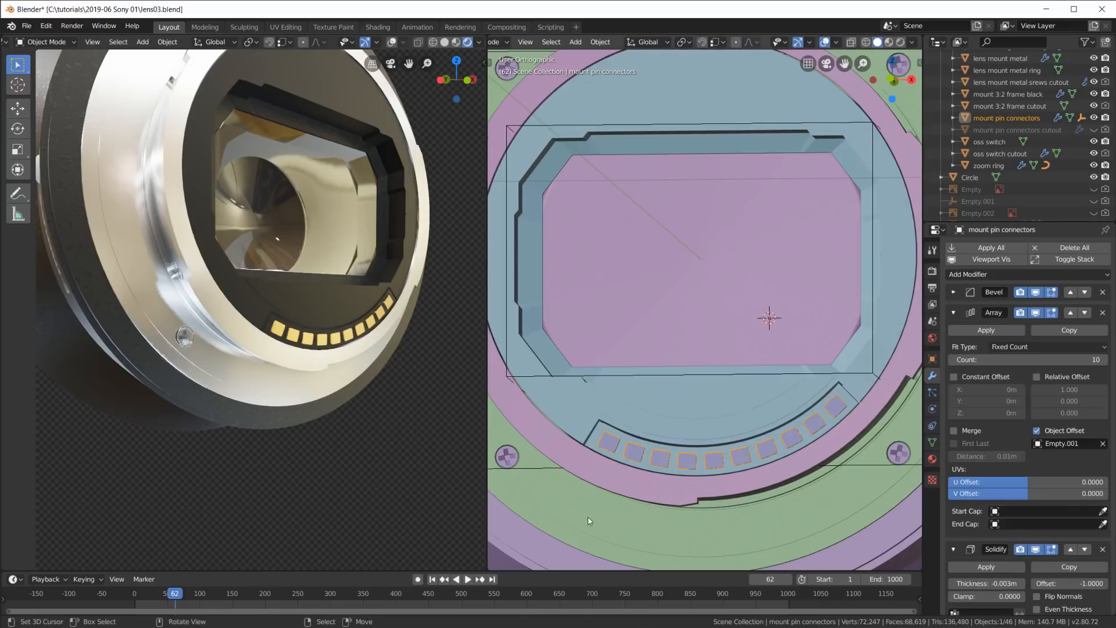
{"action": "middle_click_drag", "start_coordinate": [588, 517], "coordinate": [573, 467]}
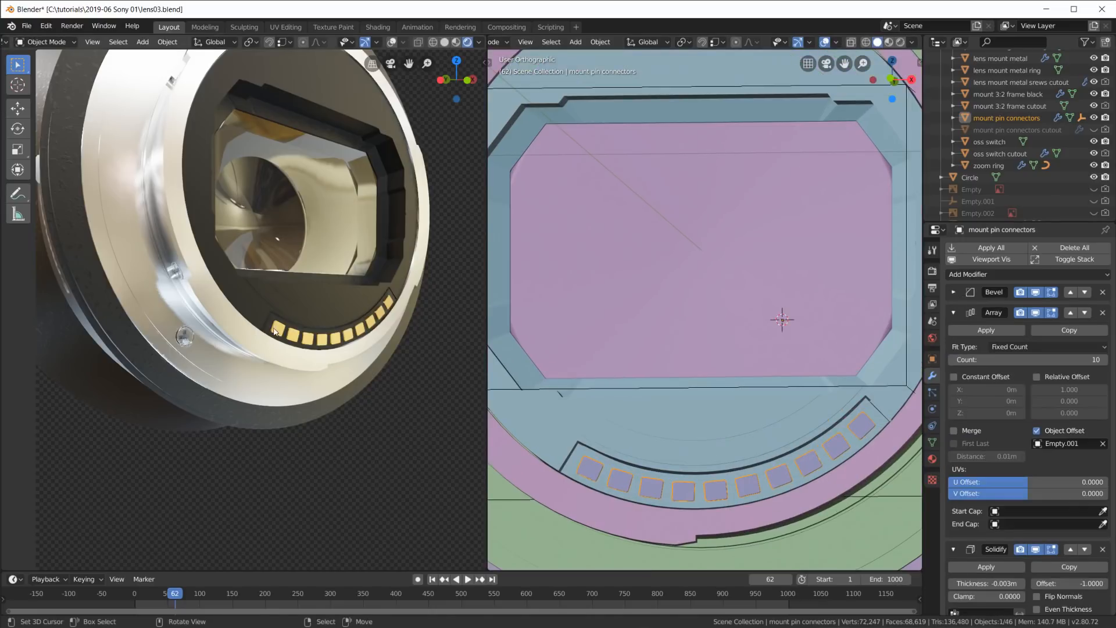
{"action": "scroll", "coordinate": [275, 332], "scroll_direction": "up", "scroll_amount": 4}
{"action": "scroll", "coordinate": [291, 352], "scroll_direction": "down", "scroll_amount": 2}
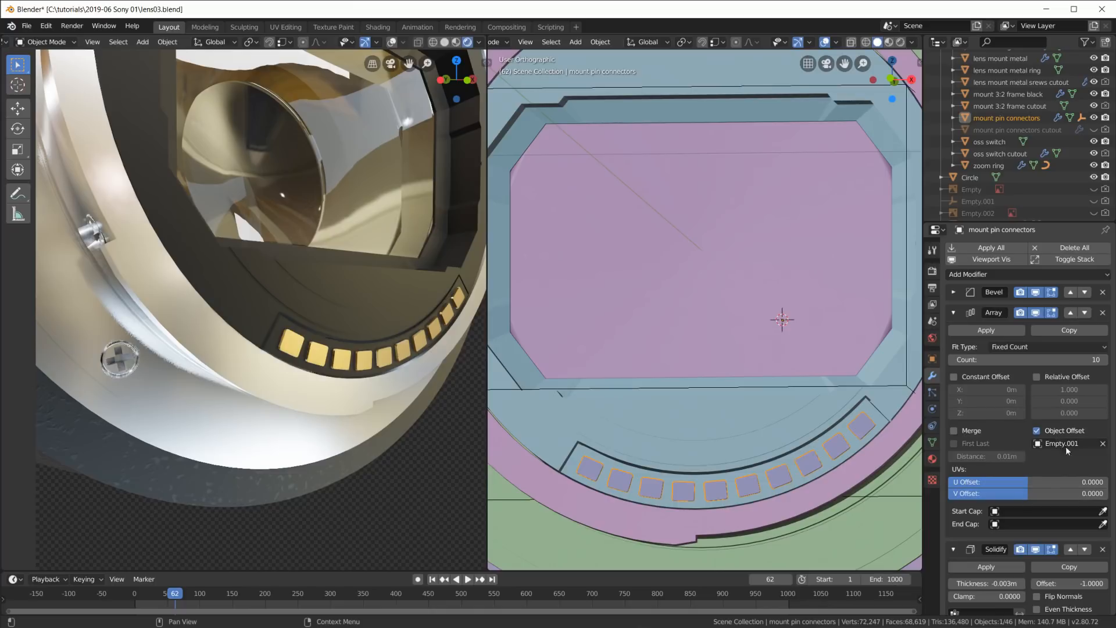
Select Empty.001, the array's offset object, and bring the mount with its contact pins into closer view.
{"action": "scroll", "coordinate": [729, 467], "scroll_direction": "down", "scroll_amount": 5}
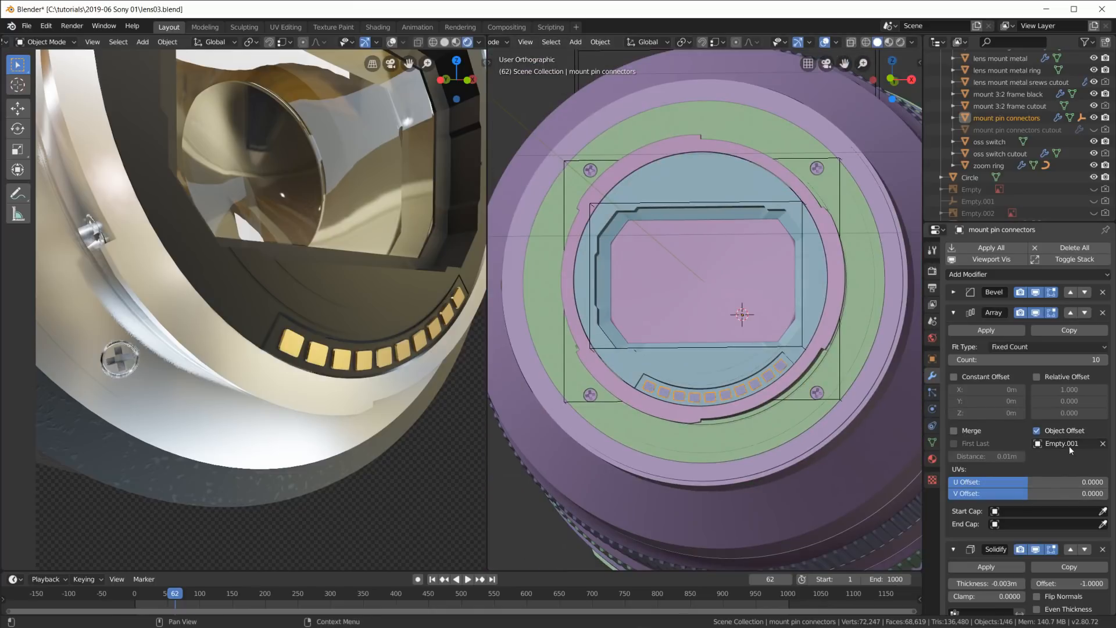
{"action": "scroll", "coordinate": [1017, 117], "scroll_direction": "down", "scroll_amount": 3}
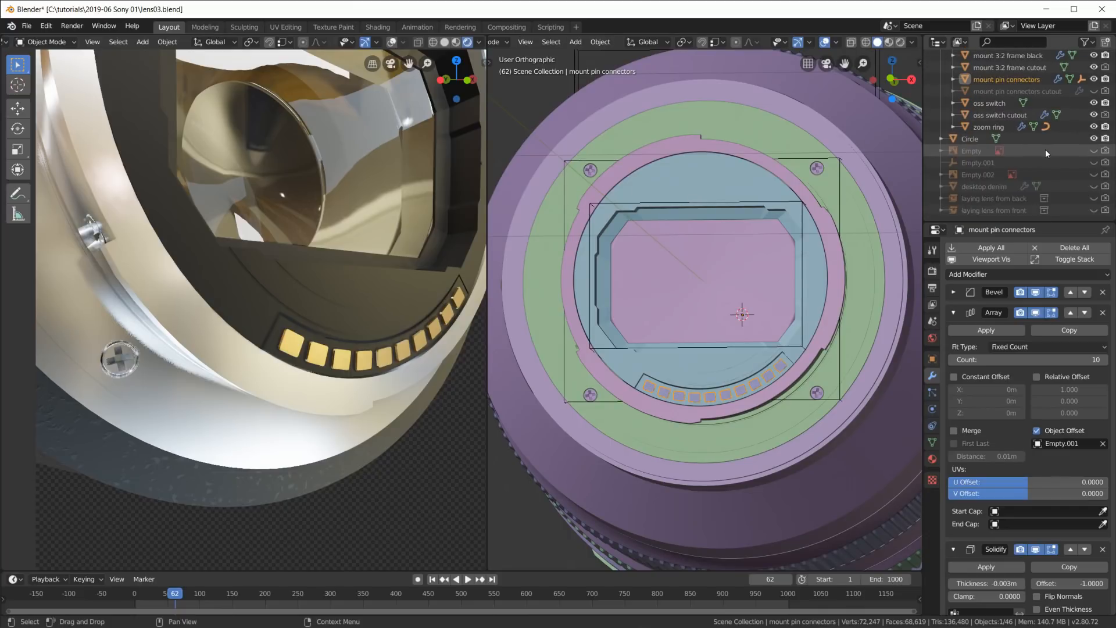
{"action": "left_click", "coordinate": [1041, 163]}
{"action": "scroll", "coordinate": [786, 305], "scroll_direction": "down", "scroll_amount": 3}
{"action": "middle_click_drag", "start_coordinate": [786, 305], "coordinate": [832, 332]}
{"action": "scroll", "coordinate": [832, 333], "scroll_direction": "up", "scroll_amount": 5}
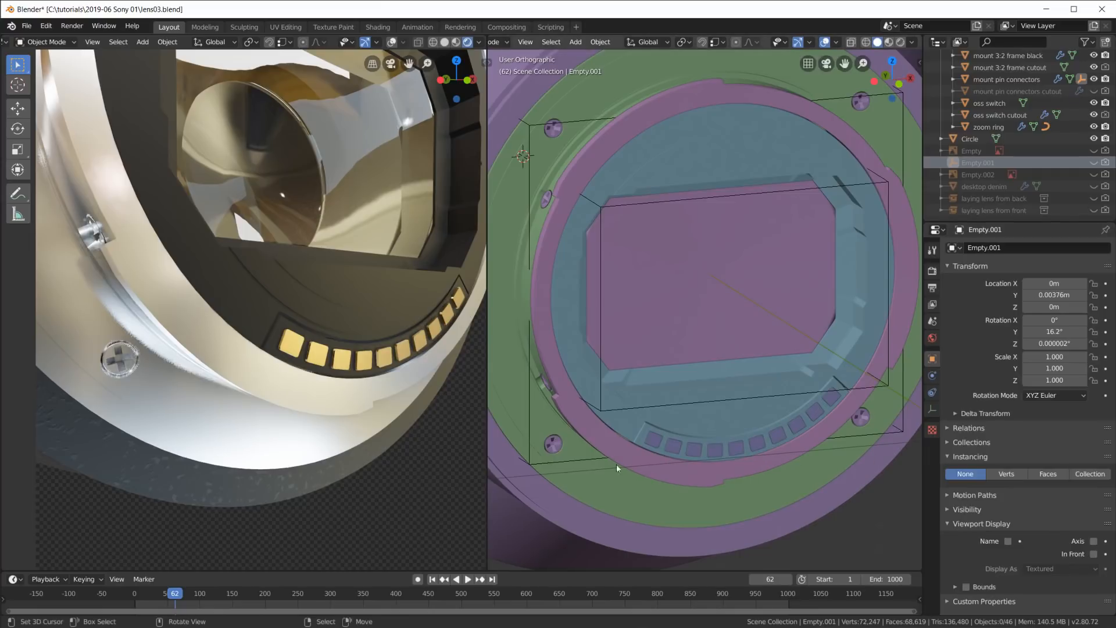
Check the pin connectors' Array object offset, unhide and select Empty.001, and switch to the front view.
{"action": "right_click", "coordinate": [655, 441]}
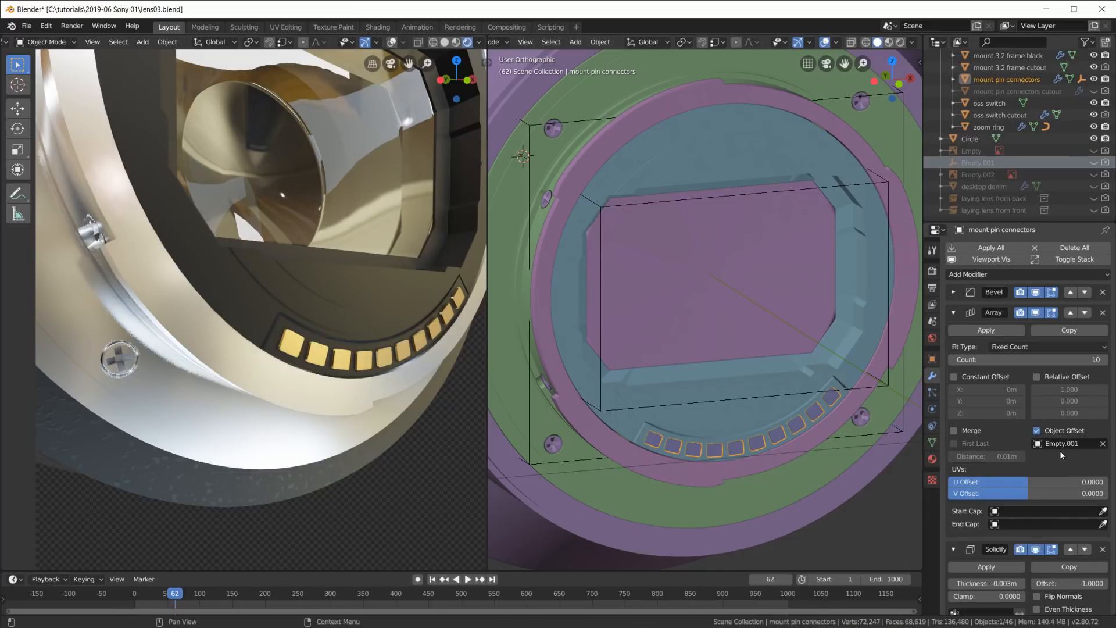
{"action": "middle_click_drag", "start_coordinate": [778, 327], "coordinate": [762, 314]}
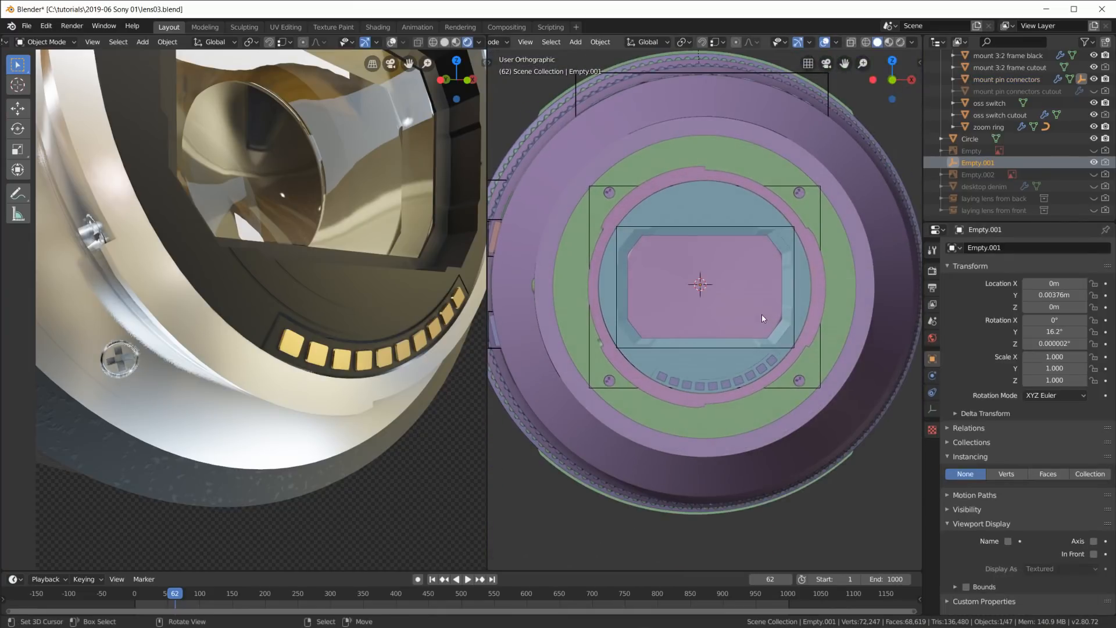
{"action": "key", "text": "KP_1"}
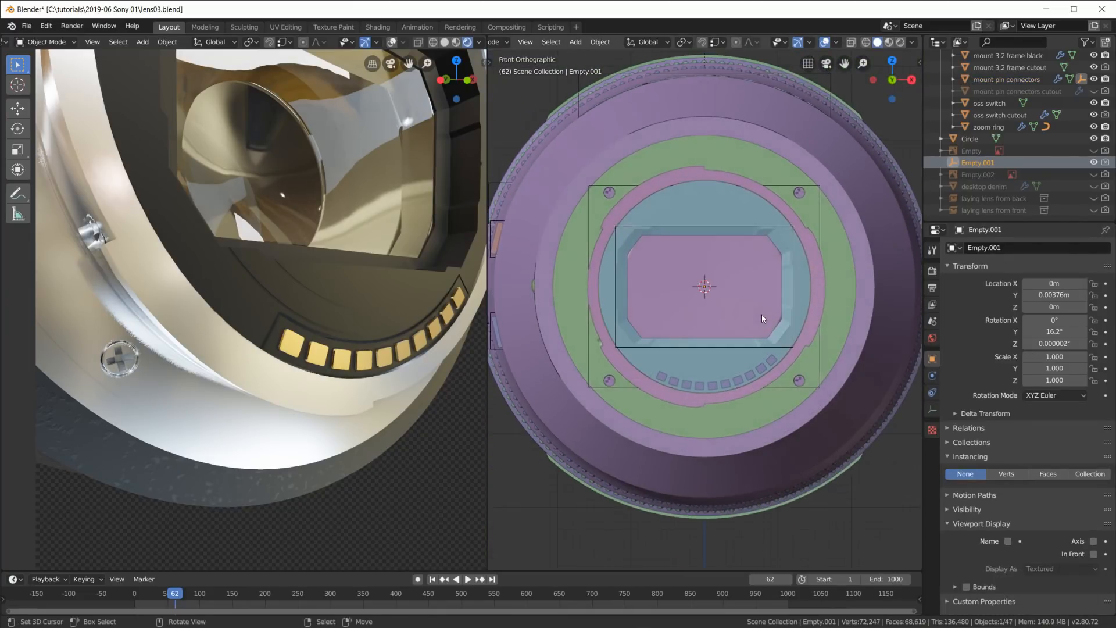
Try moving Empty.001 in the front view to see the pin array respond, and undo the move.
{"action": "key", "text": "g"}
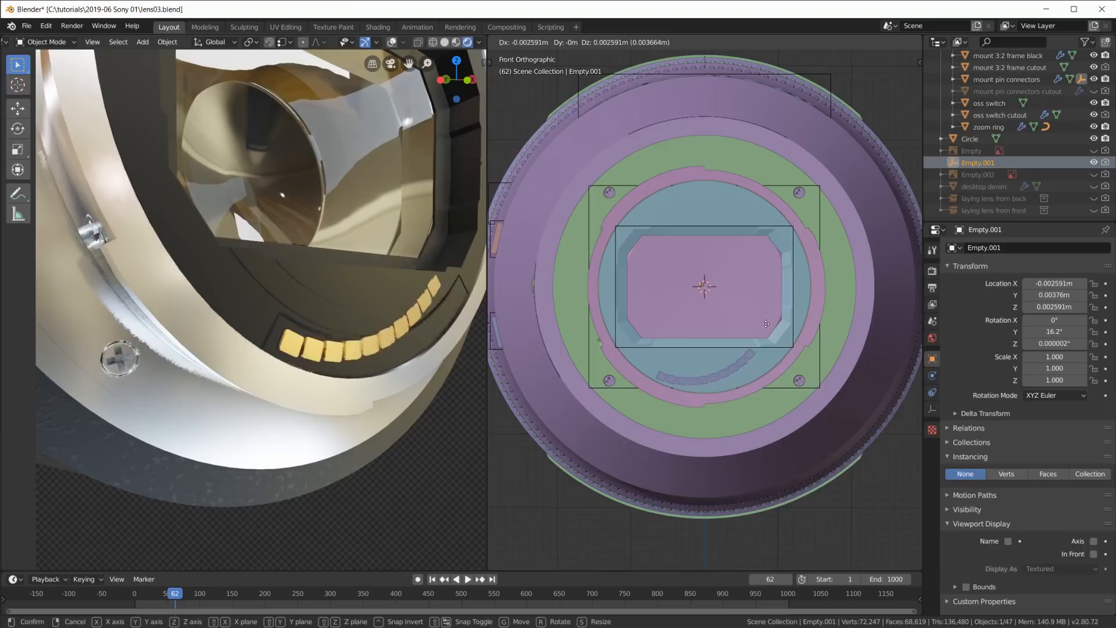
{"action": "left_click", "coordinate": [768, 329]}
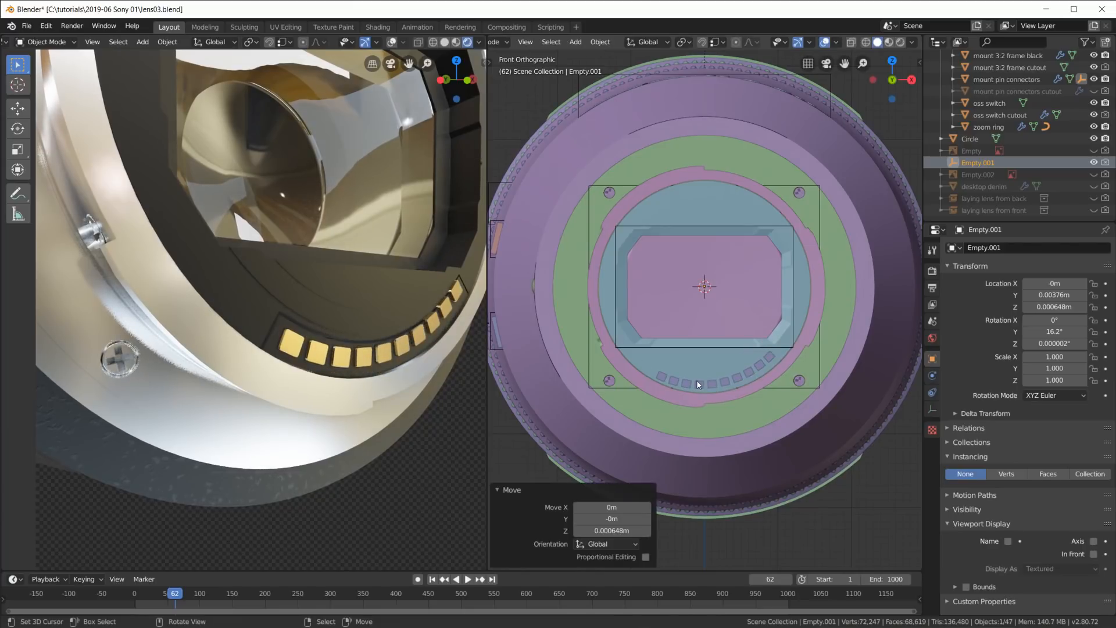
{"action": "key", "text": "ctrl+z"}
{"action": "scroll", "coordinate": [632, 404], "scroll_direction": "up", "scroll_amount": 2}
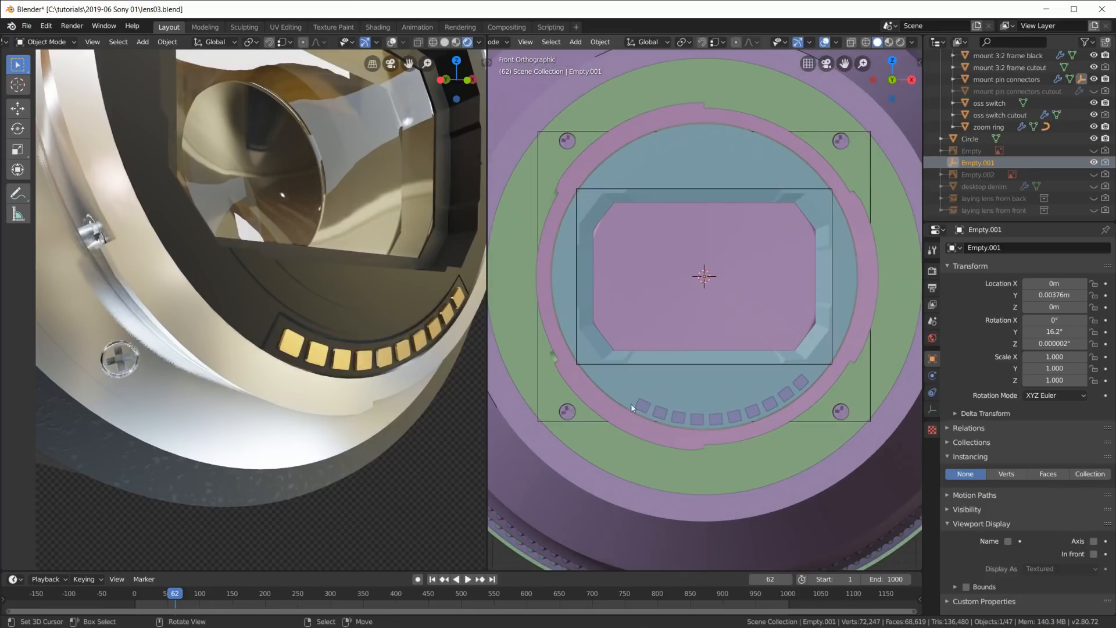
{"action": "scroll", "coordinate": [715, 399], "scroll_direction": "down", "scroll_amount": 3}
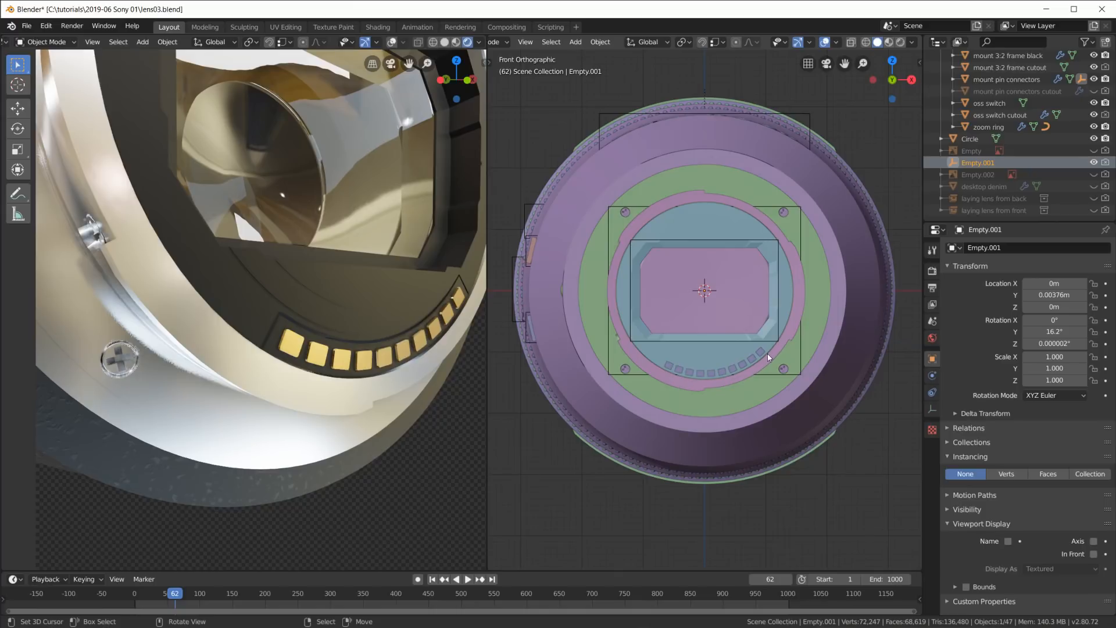
Show the lens side with the AF/MF and steady shot switches in both viewports and select the lens body.
{"action": "scroll", "coordinate": [768, 353], "scroll_direction": "down", "scroll_amount": 2}
{"action": "scroll", "coordinate": [344, 354], "scroll_direction": "down", "scroll_amount": 5}
{"action": "middle_click_drag", "start_coordinate": [327, 319], "coordinate": [461, 329]}
{"action": "scroll", "coordinate": [639, 332], "scroll_direction": "up", "scroll_amount": 4}
{"action": "middle_click_drag", "start_coordinate": [639, 331], "coordinate": [1020, 384]}
{"action": "scroll", "coordinate": [606, 350], "scroll_direction": "up", "scroll_amount": 3}
{"action": "middle_click_drag", "start_coordinate": [429, 303], "coordinate": [379, 276]}
{"action": "scroll", "coordinate": [207, 218], "scroll_direction": "up", "scroll_amount": 6}
{"action": "middle_click_drag", "start_coordinate": [207, 215], "coordinate": [234, 232]}
{"action": "middle_click_drag", "start_coordinate": [233, 233], "coordinate": [266, 306], "text": "shift"}
{"action": "scroll", "coordinate": [253, 298], "scroll_direction": "down", "scroll_amount": 3}
{"action": "left_click", "coordinate": [313, 266]}
Toggle the lens body in and out of Edit Mode and examine its surface around the switches and label planes.
{"action": "scroll", "coordinate": [684, 333], "scroll_direction": "down", "scroll_amount": 3}
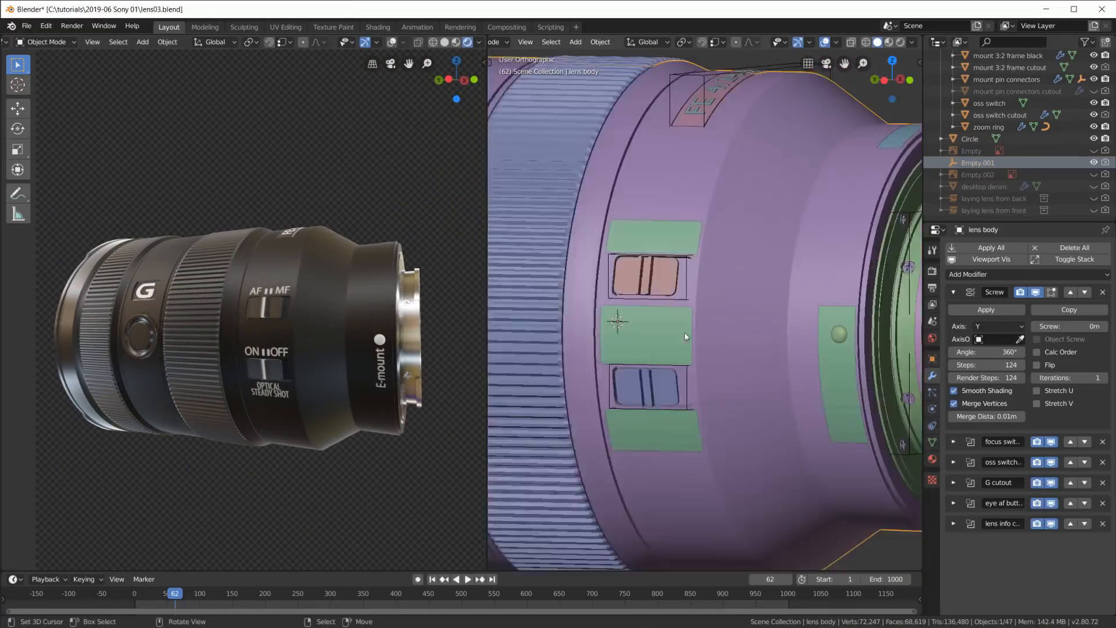
{"action": "scroll", "coordinate": [685, 333], "scroll_direction": "down", "scroll_amount": 4}
{"action": "key", "text": "Tab"}
{"action": "key", "text": "Tab"}
{"action": "middle_click_drag", "start_coordinate": [749, 316], "coordinate": [679, 364]}
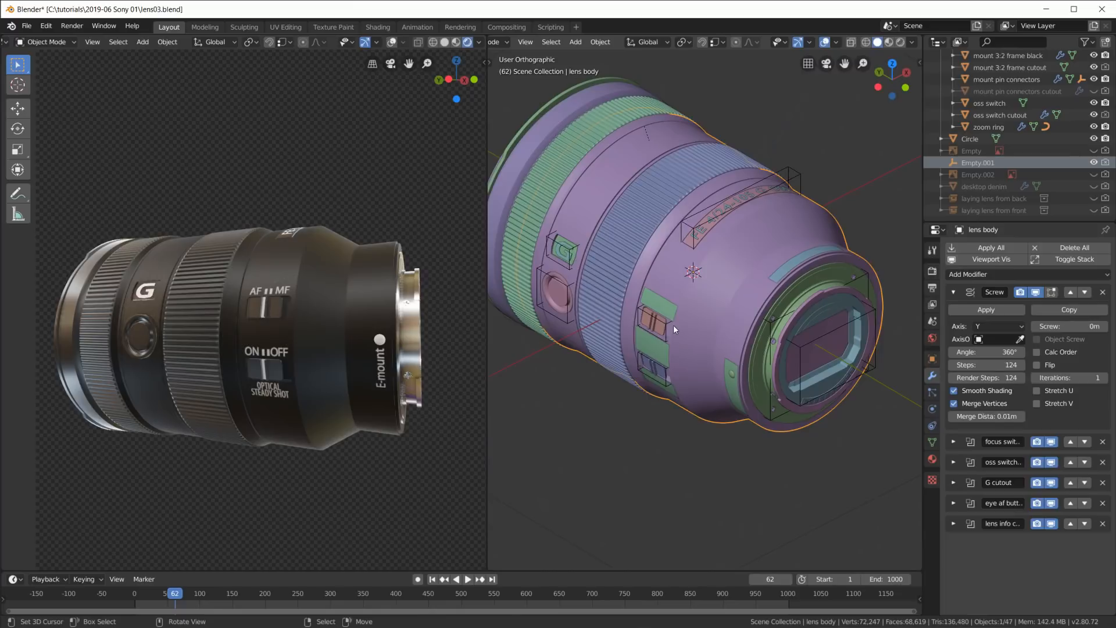
{"action": "scroll", "coordinate": [673, 324], "scroll_direction": "up", "scroll_amount": 4}
{"action": "middle_click_drag", "start_coordinate": [703, 330], "coordinate": [726, 274]}
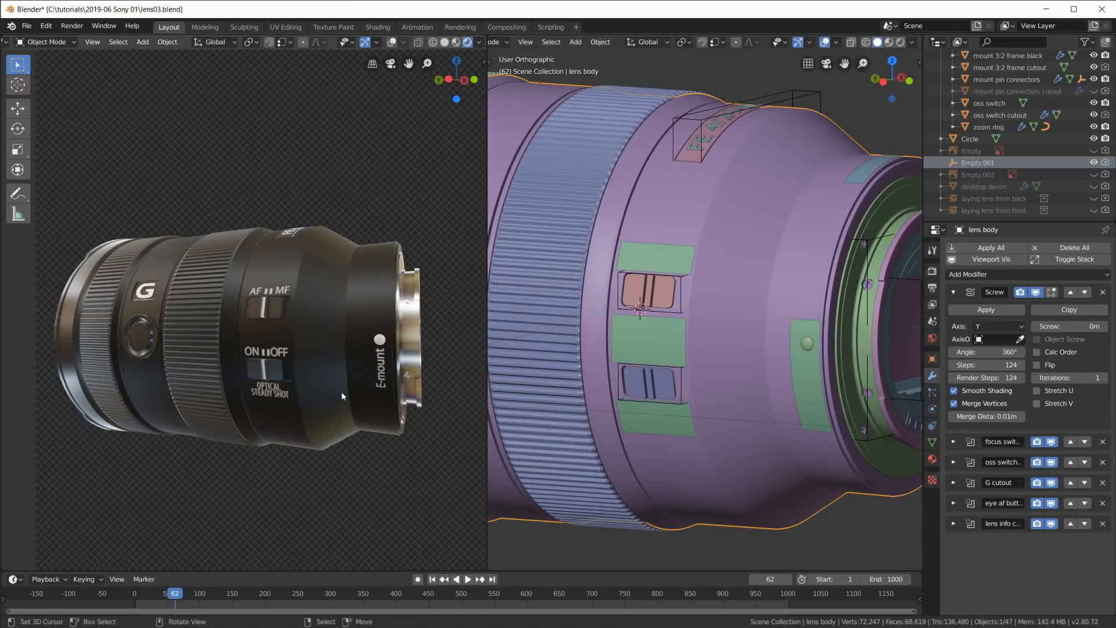
Examine the lens body's profile line in Edit Mode and return to Object Mode.
{"action": "key", "text": "Tab"}
{"action": "middle_click_drag", "start_coordinate": [725, 256], "coordinate": [648, 376]}
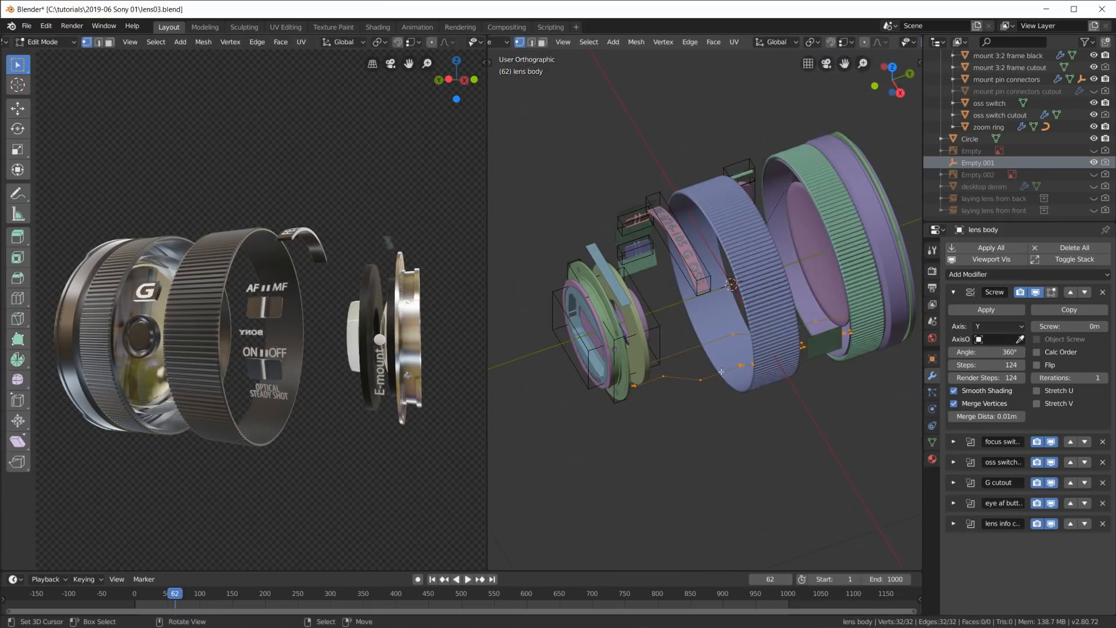
{"action": "mouse_move", "coordinate": [729, 379]}
{"action": "middle_mouse_down"}
{"action": "mouse_move", "coordinate": [830, 369]}
{"action": "mouse_move", "coordinate": [848, 355]}
{"action": "mouse_move", "coordinate": [726, 373]}
{"action": "middle_mouse_up"}
{"action": "key", "text": "Tab"}
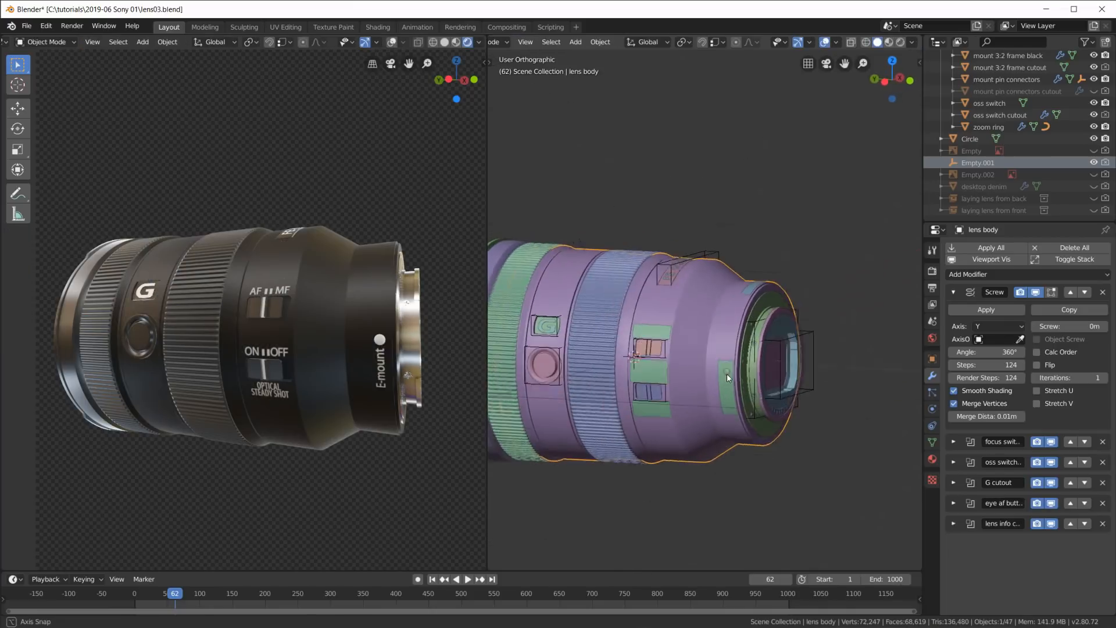
Select the lens labeling white object and show its flat base planes in Edit Mode from the side.
{"action": "scroll", "coordinate": [727, 374], "scroll_direction": "up", "scroll_amount": 4}
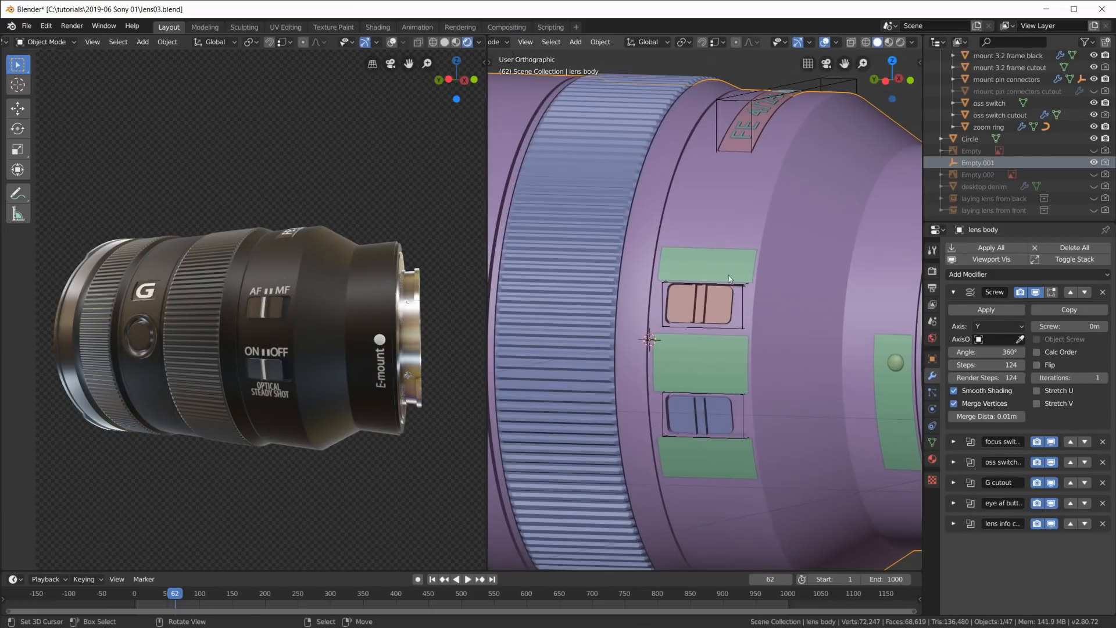
{"action": "left_click", "coordinate": [734, 284]}
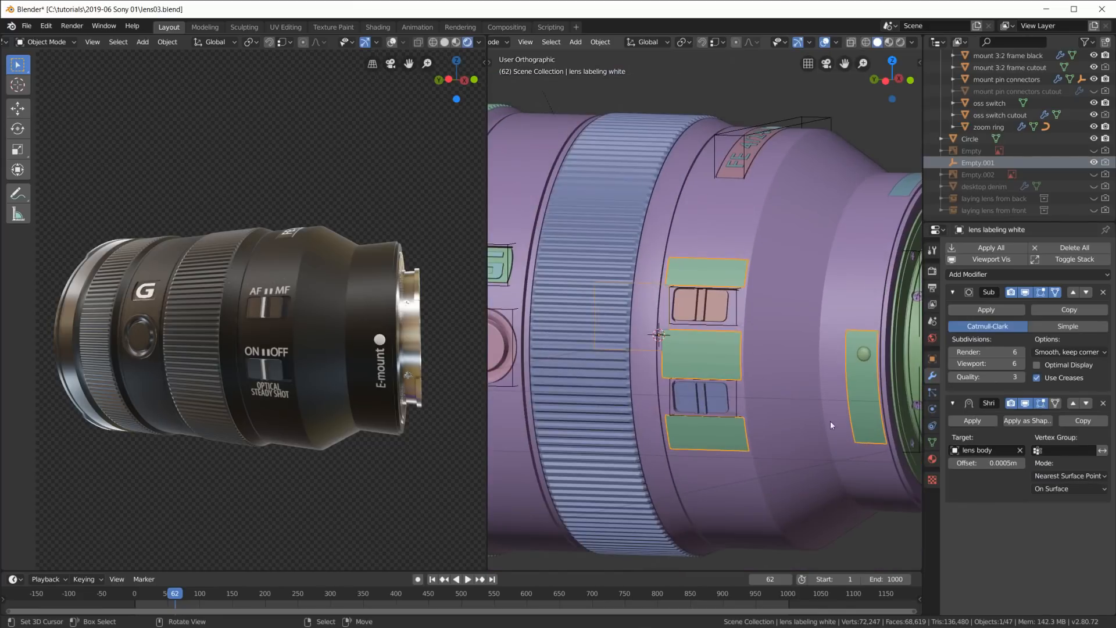
{"action": "middle_click_drag", "start_coordinate": [830, 421], "coordinate": [724, 361]}
{"action": "key", "text": "Tab"}
{"action": "middle_click_drag", "start_coordinate": [752, 333], "coordinate": [794, 340]}
{"action": "scroll", "coordinate": [794, 340], "scroll_direction": "up", "scroll_amount": 3}
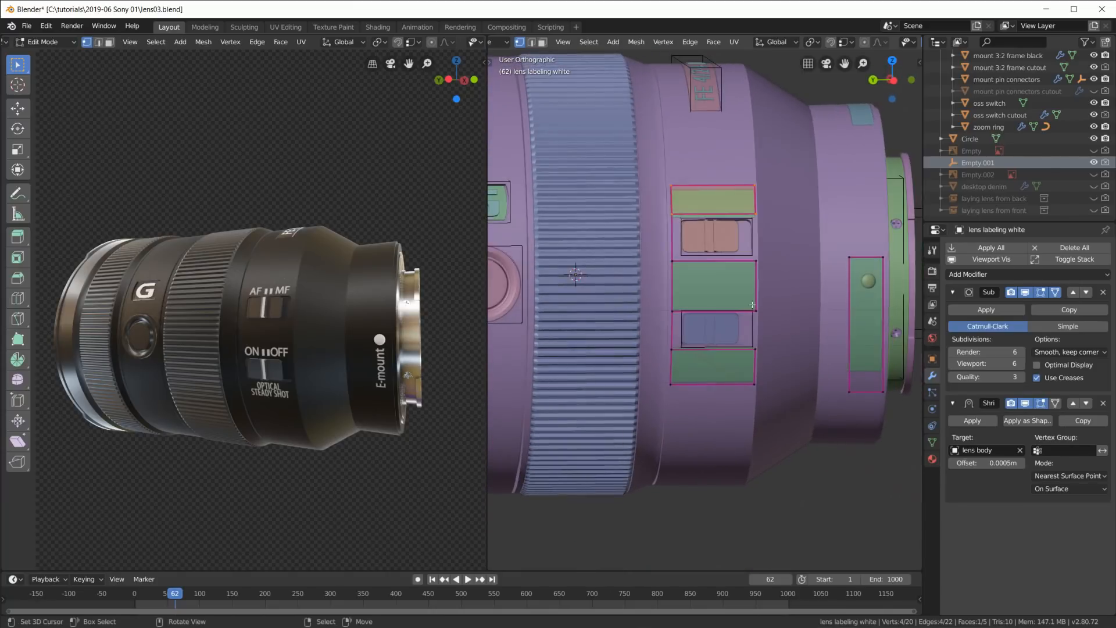
Select the outer edges of the E-mount label's flat base plane beside the lens mount.
{"action": "scroll", "coordinate": [754, 283], "scroll_direction": "down", "scroll_amount": 4}
{"action": "middle_click_drag", "start_coordinate": [754, 283], "coordinate": [598, 279]}
{"action": "scroll", "coordinate": [564, 278], "scroll_direction": "up", "scroll_amount": 3}
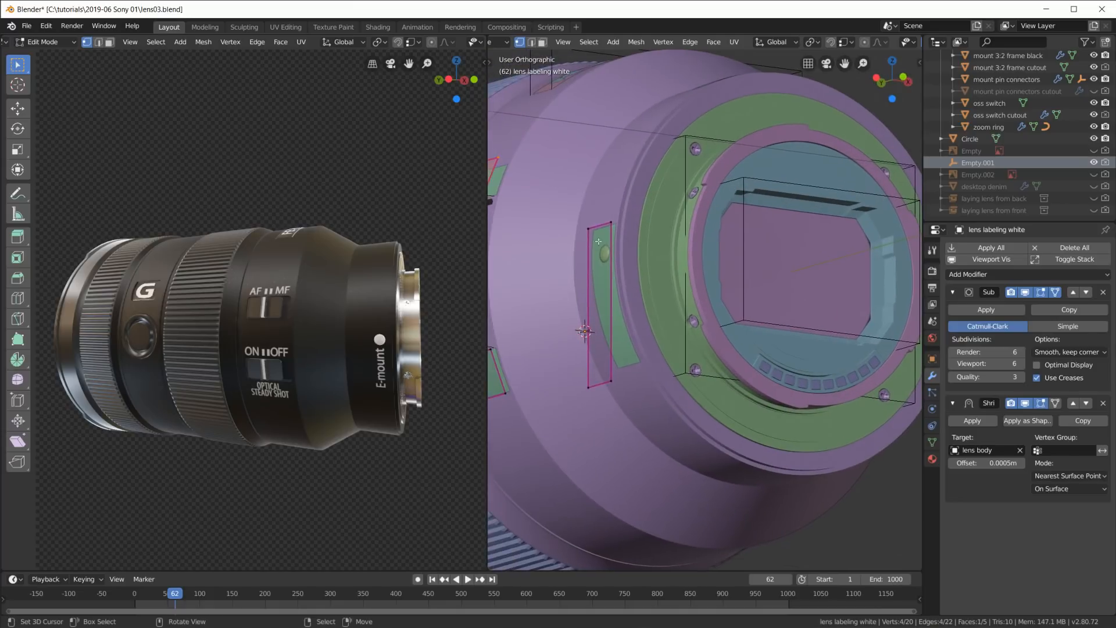
{"action": "left_click", "coordinate": [611, 222]}
{"action": "left_click", "coordinate": [588, 387], "text": "shift"}
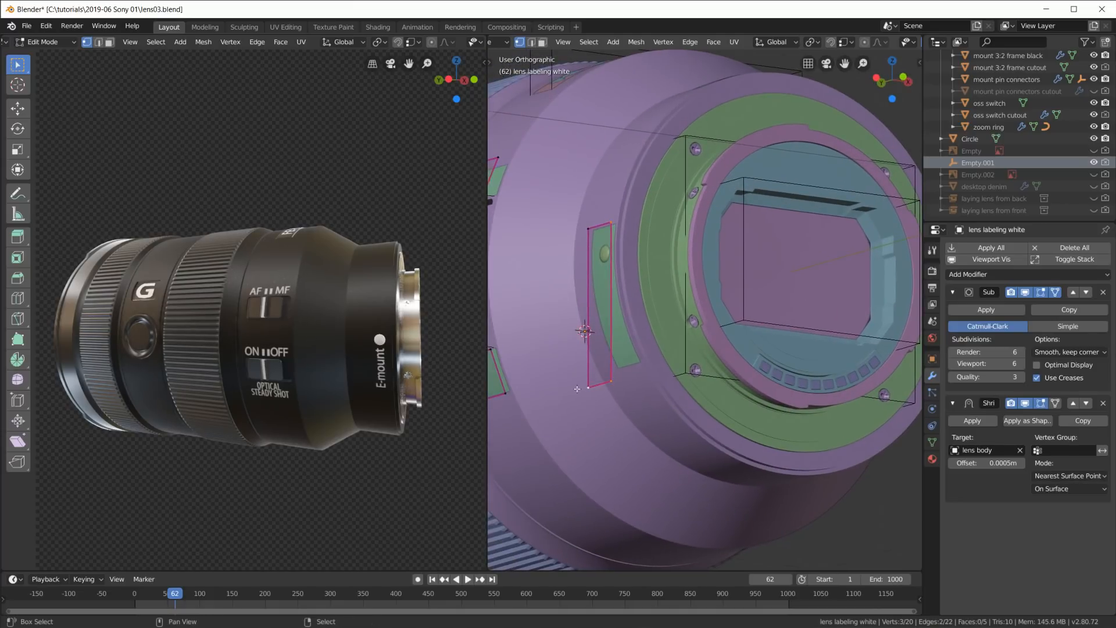
{"action": "scroll", "coordinate": [587, 368], "scroll_direction": "up", "scroll_amount": 1}
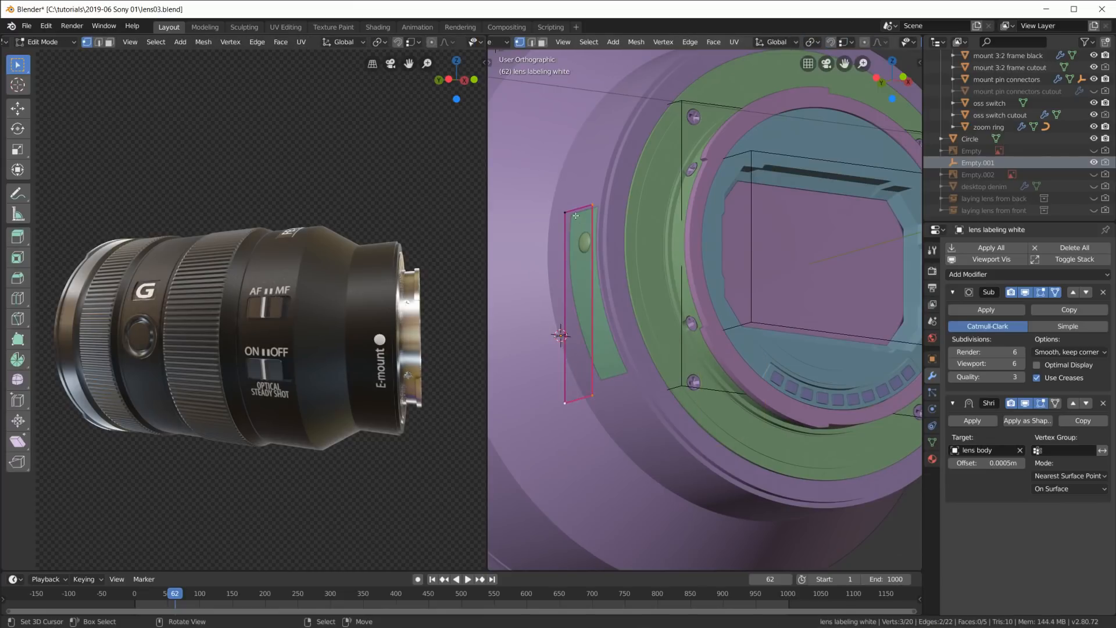
{"action": "key", "text": "2"}
{"action": "left_click", "coordinate": [594, 265], "text": "shift"}
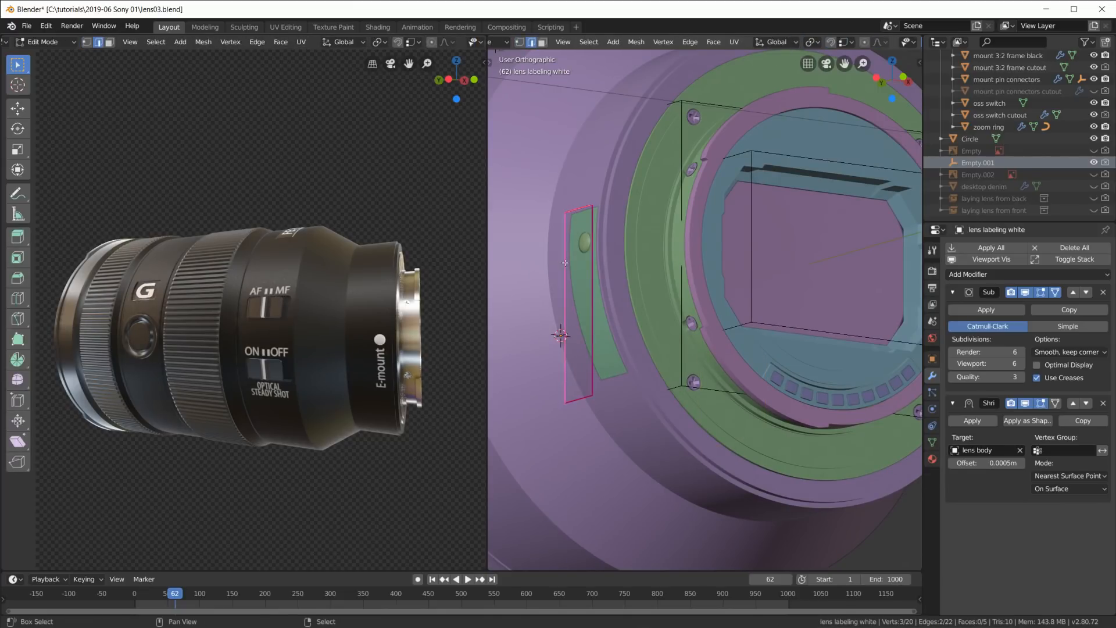
{"action": "left_click", "coordinate": [575, 401], "text": "shift"}
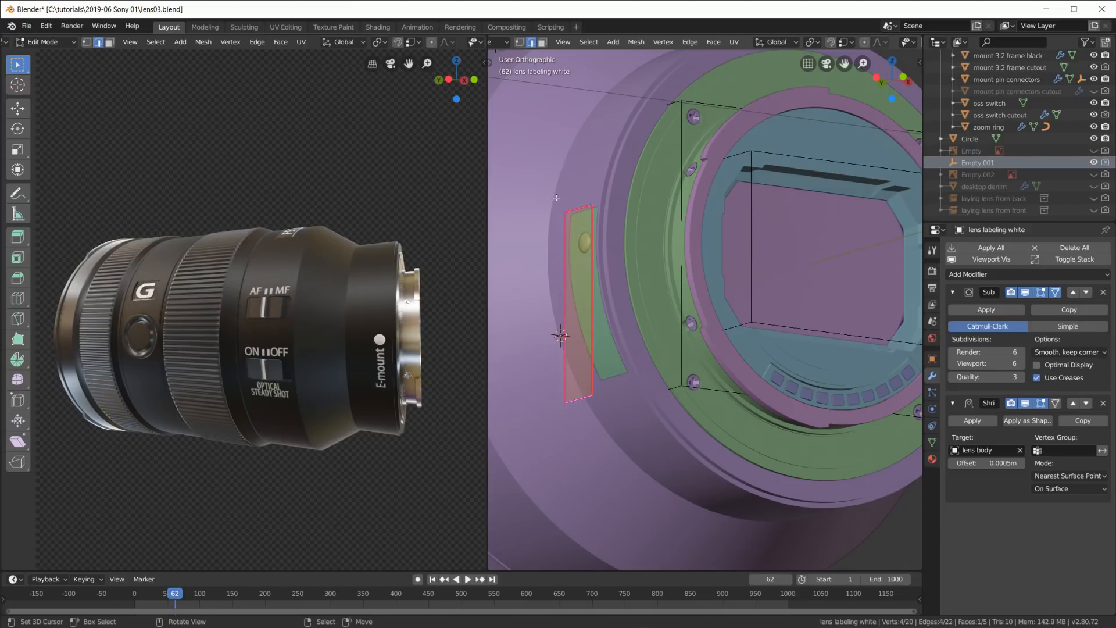
Check the mean crease of the selected label edges, return to Object Mode and examine the curved label planes.
{"action": "key", "text": "n"}
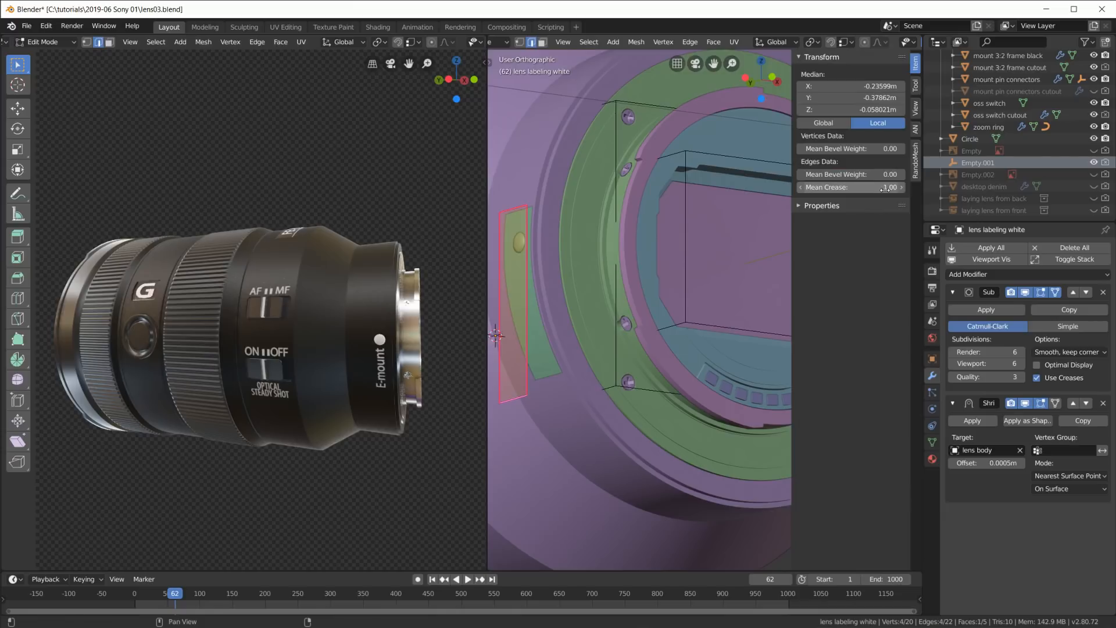
{"action": "key", "text": "n"}
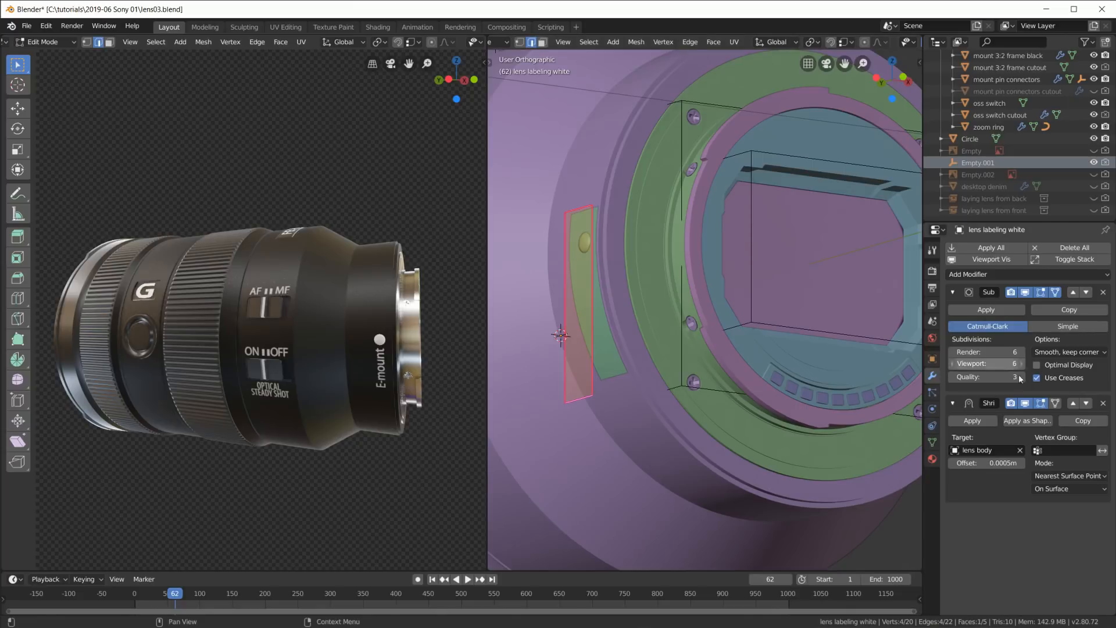
{"action": "key", "text": "Tab"}
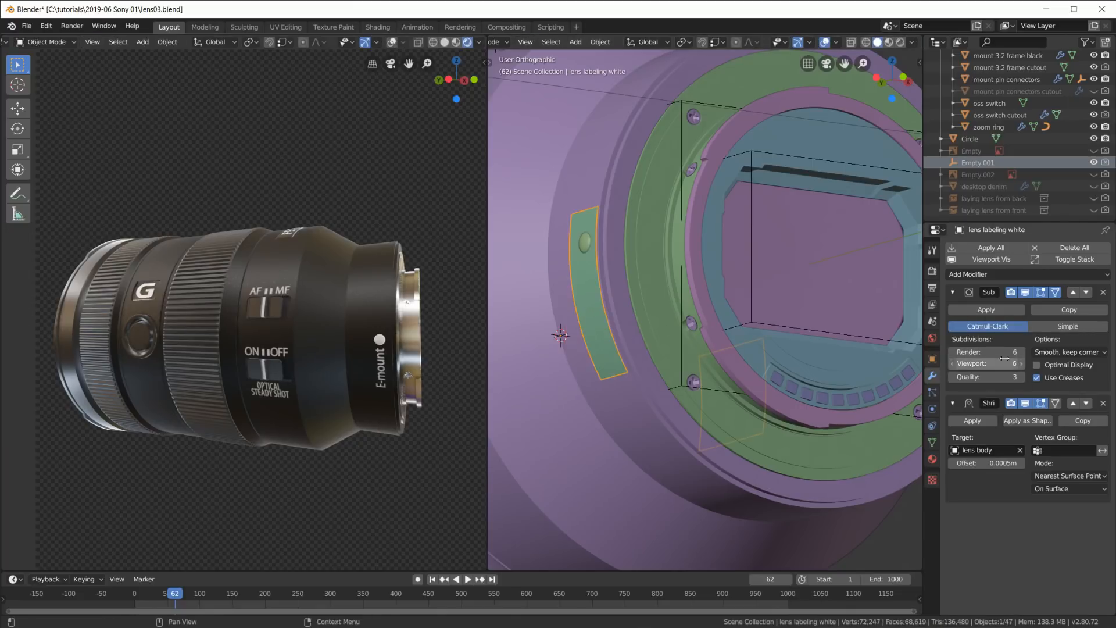
{"action": "scroll", "coordinate": [578, 309], "scroll_direction": "up", "scroll_amount": 2}
{"action": "scroll", "coordinate": [613, 356], "scroll_direction": "down", "scroll_amount": 3}
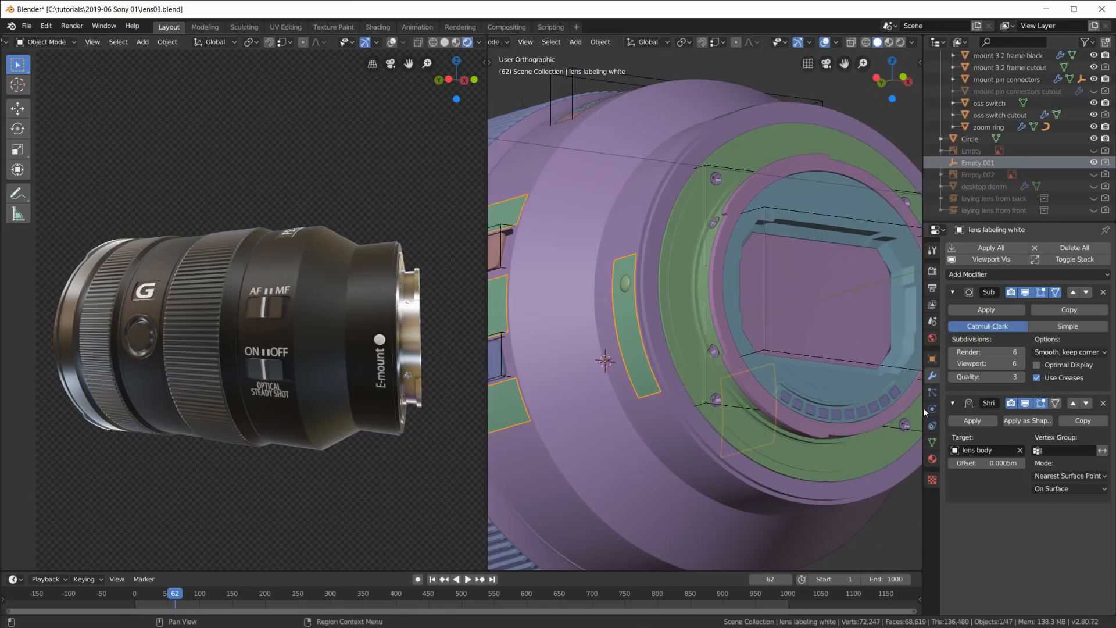
Widen the modifier area to make the full modifier names readable, and select the lens body.
{"action": "left_click_drag", "start_coordinate": [923, 407], "coordinate": [853, 407]}
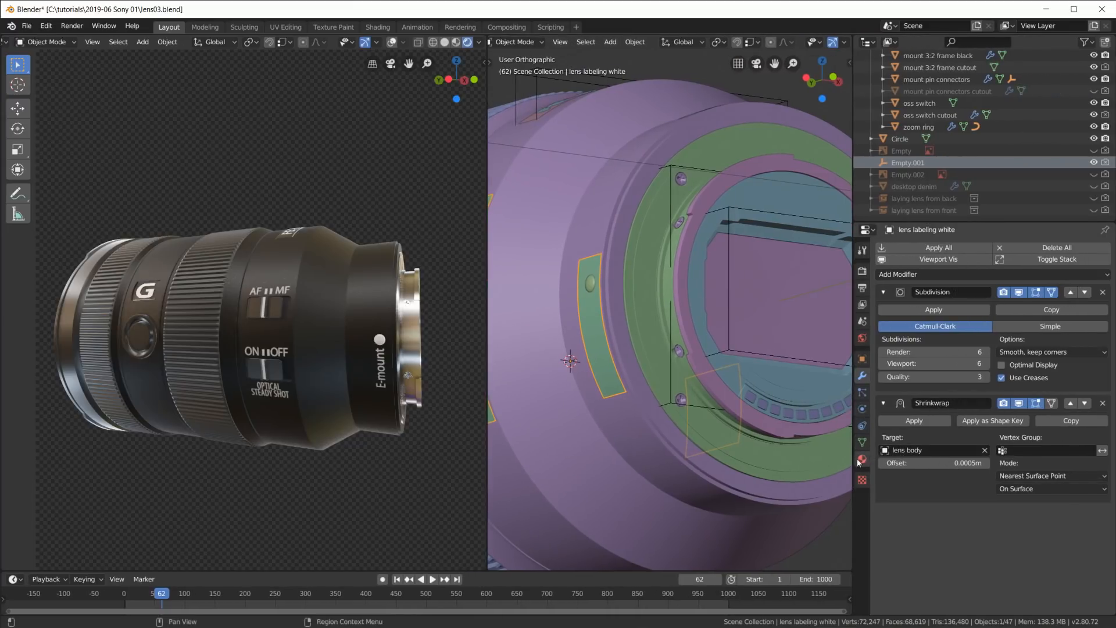
{"action": "left_click_drag", "start_coordinate": [853, 459], "coordinate": [896, 459]}
{"action": "left_click", "coordinate": [591, 207]}
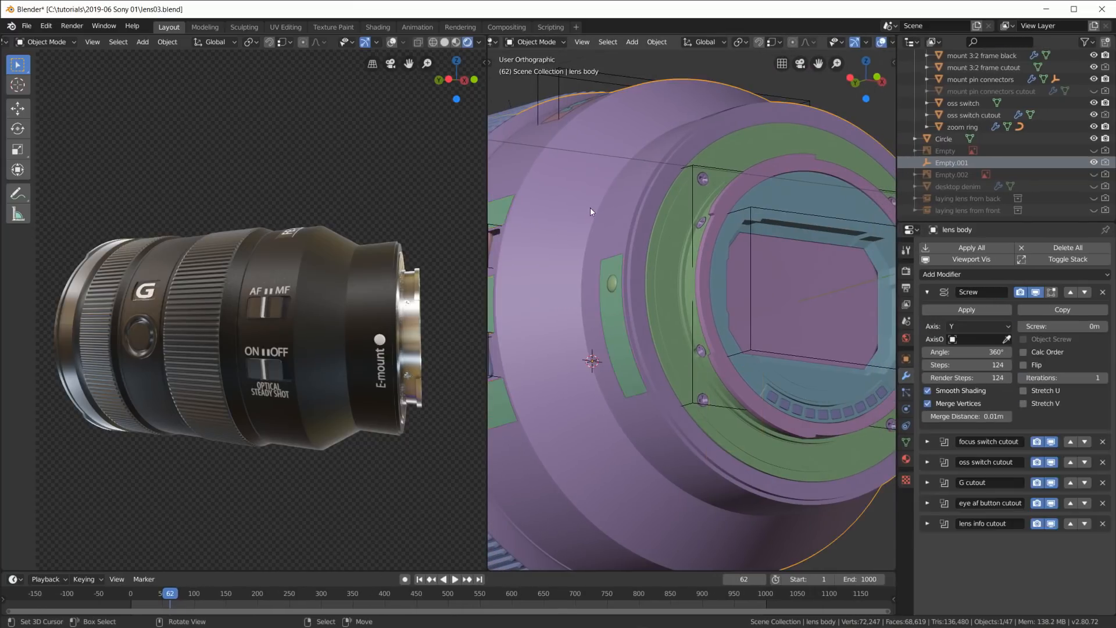
Select the lens labeling white object and toggle Edit Mode to compare its flat base planes with the curved labels.
{"action": "middle_click_drag", "start_coordinate": [591, 207], "coordinate": [578, 355]}
{"action": "scroll", "coordinate": [657, 323], "scroll_direction": "up", "scroll_amount": 2}
{"action": "left_click", "coordinate": [643, 328]}
{"action": "key", "text": "Tab"}
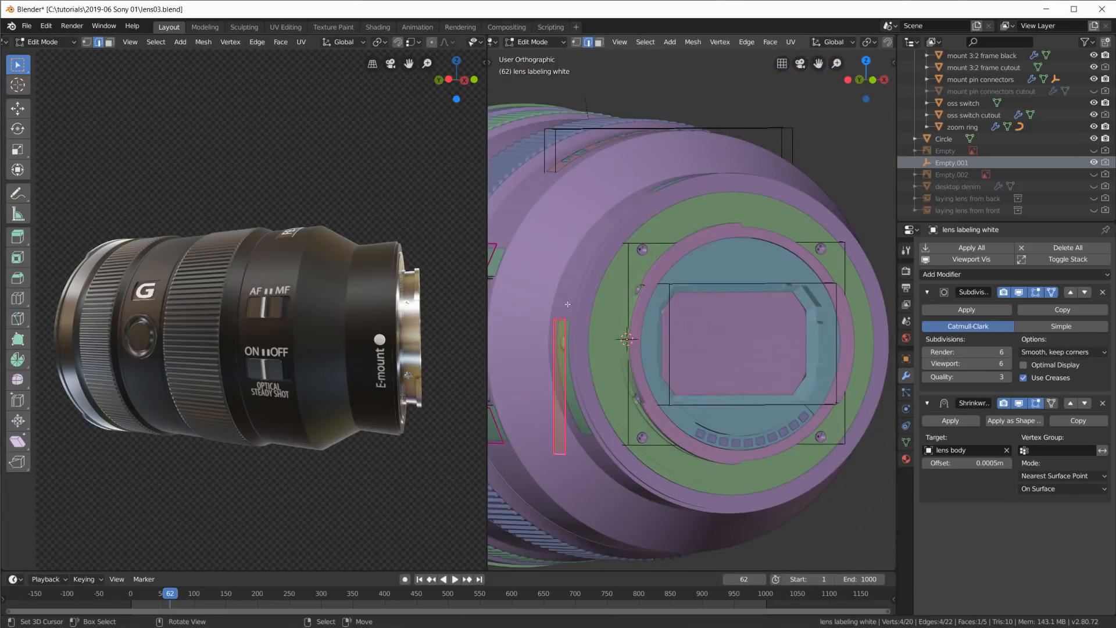
{"action": "key", "text": "Tab"}
{"action": "key", "text": "Tab"}
{"action": "key", "text": "Tab"}
{"action": "key", "text": "Tab"}
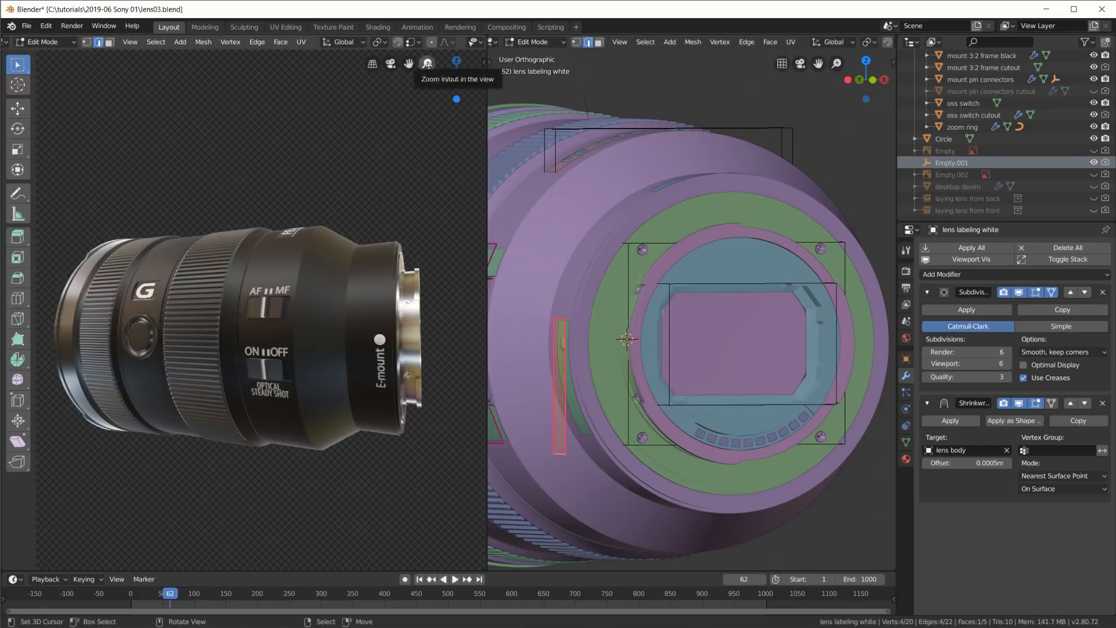
In the UV Editing workspace, examine how the E-mount plane's UVs frame its lettering on lens_labeling_left.png.
{"action": "left_click", "coordinate": [285, 27]}
{"action": "scroll", "coordinate": [347, 236], "scroll_direction": "down", "scroll_amount": 3}
{"action": "mouse_move", "coordinate": [328, 170]}
{"action": "middle_mouse_down"}
{"action": "mouse_move", "coordinate": [347, 224]}
{"action": "mouse_move", "coordinate": [334, 189]}
{"action": "middle_mouse_up"}
{"action": "scroll", "coordinate": [334, 189], "scroll_direction": "up", "scroll_amount": 5}
{"action": "scroll", "coordinate": [334, 189], "scroll_direction": "down", "scroll_amount": 5}
{"action": "scroll", "coordinate": [334, 190], "scroll_direction": "up", "scroll_amount": 1}
{"action": "middle_click_drag", "start_coordinate": [695, 459], "coordinate": [766, 335]}
{"action": "scroll", "coordinate": [766, 334], "scroll_direction": "up", "scroll_amount": 5}
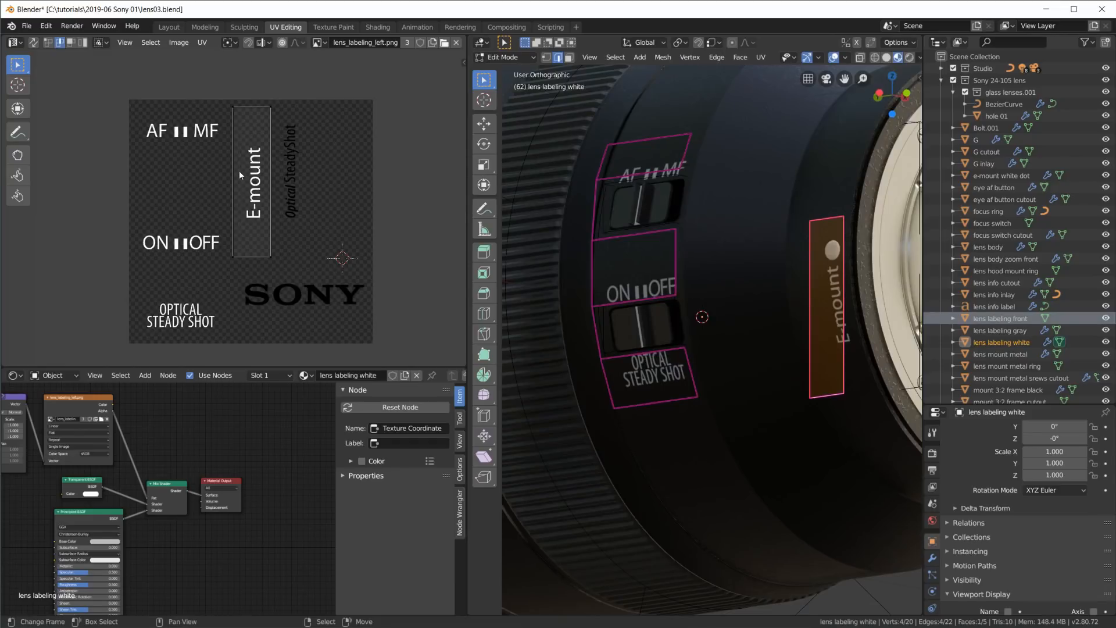
{"action": "scroll", "coordinate": [248, 209], "scroll_direction": "up", "scroll_amount": 1}
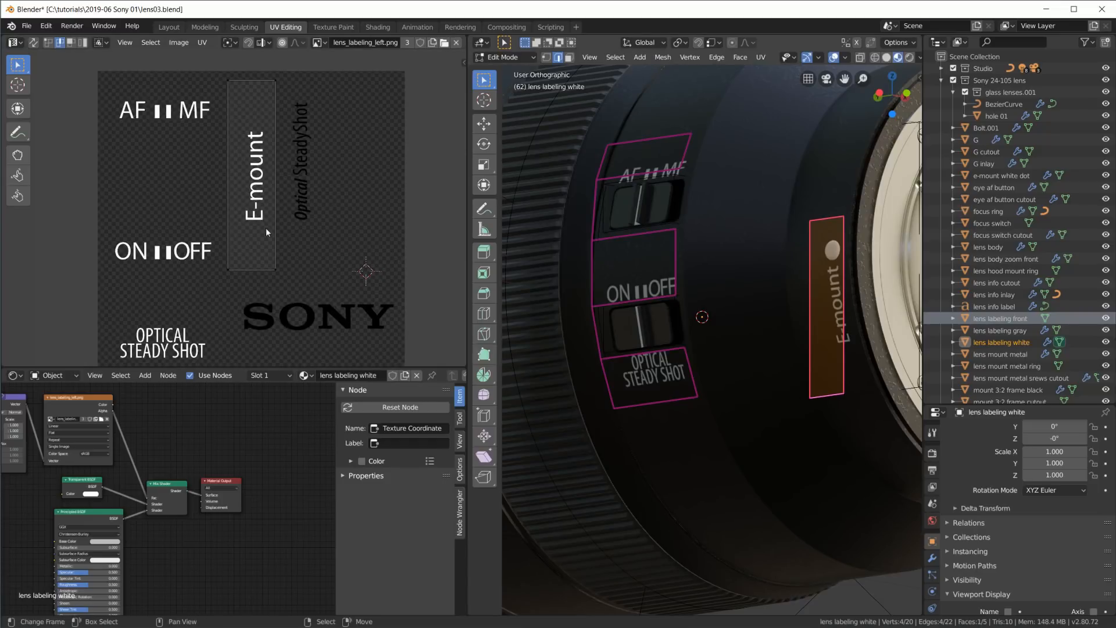
{"action": "mouse_move", "coordinate": [839, 291]}
{"action": "middle_mouse_down"}
{"action": "mouse_move", "coordinate": [811, 298]}
{"action": "mouse_move", "coordinate": [838, 306]}
{"action": "middle_mouse_up"}
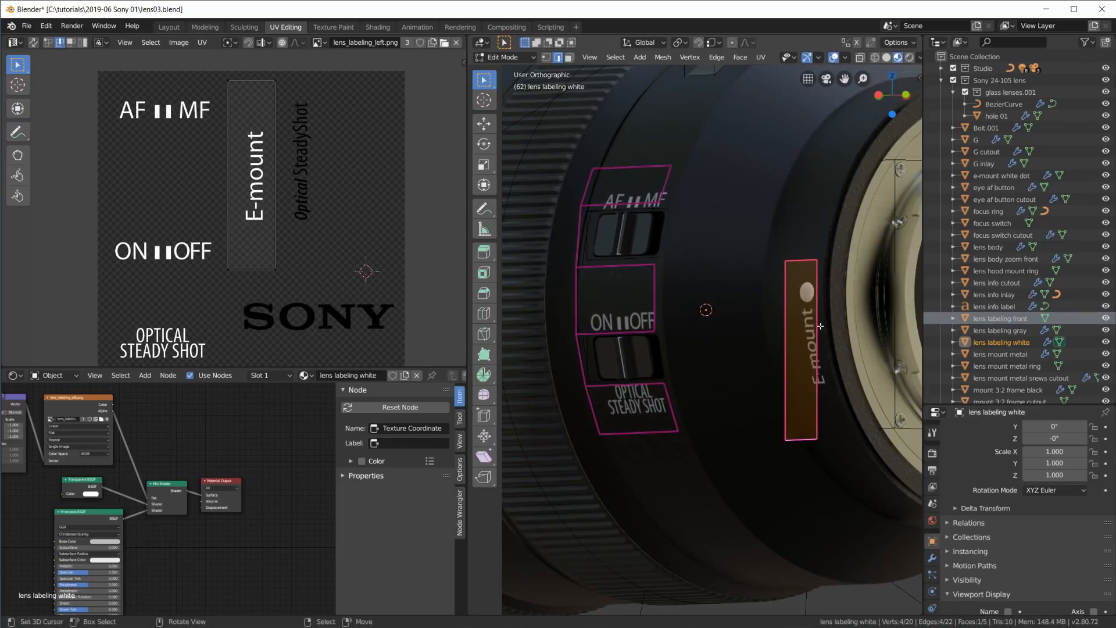
{"action": "scroll", "coordinate": [815, 329], "scroll_direction": "up", "scroll_amount": 2}
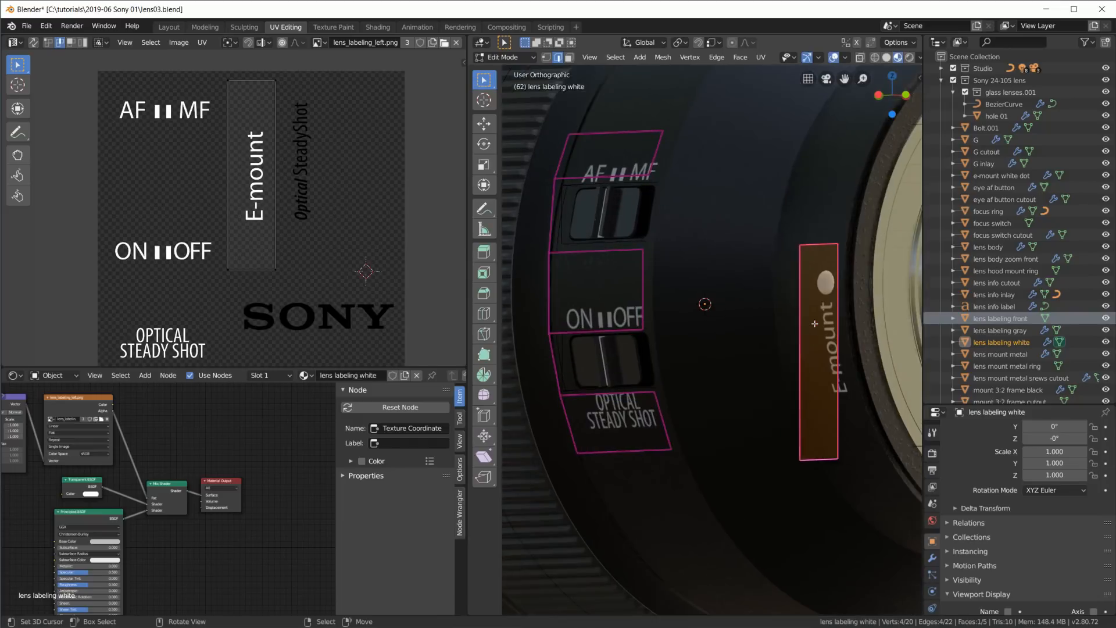
Leave Edit Mode on the white labels, return to the Layout workspace and reselect the white label object.
{"action": "key", "text": "Tab"}
{"action": "scroll", "coordinate": [848, 257], "scroll_direction": "down", "scroll_amount": 3}
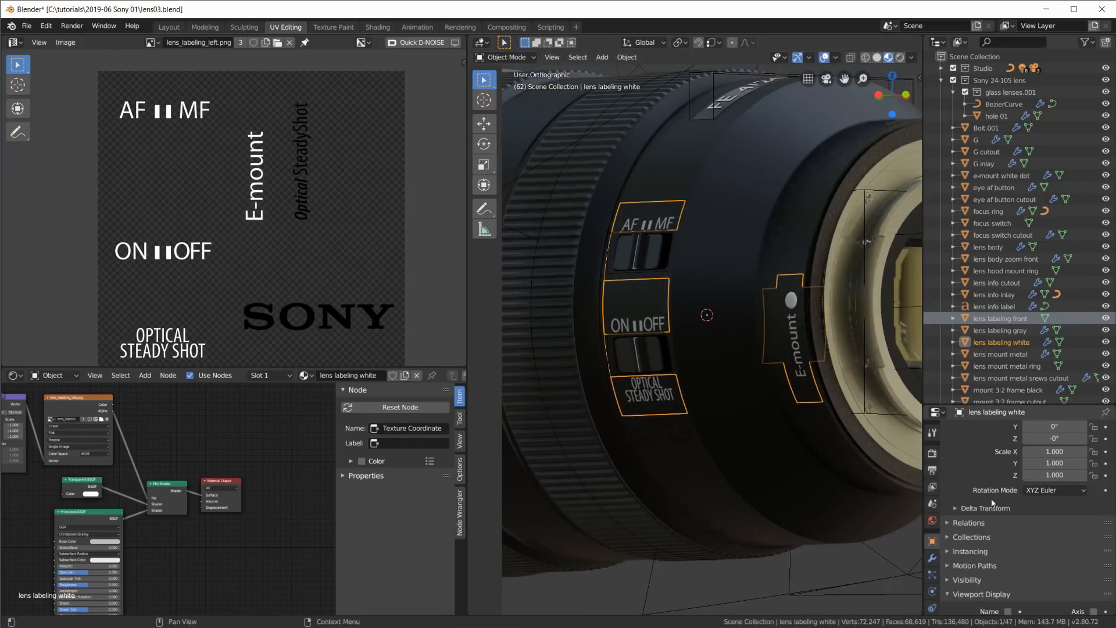
{"action": "left_click", "coordinate": [180, 27]}
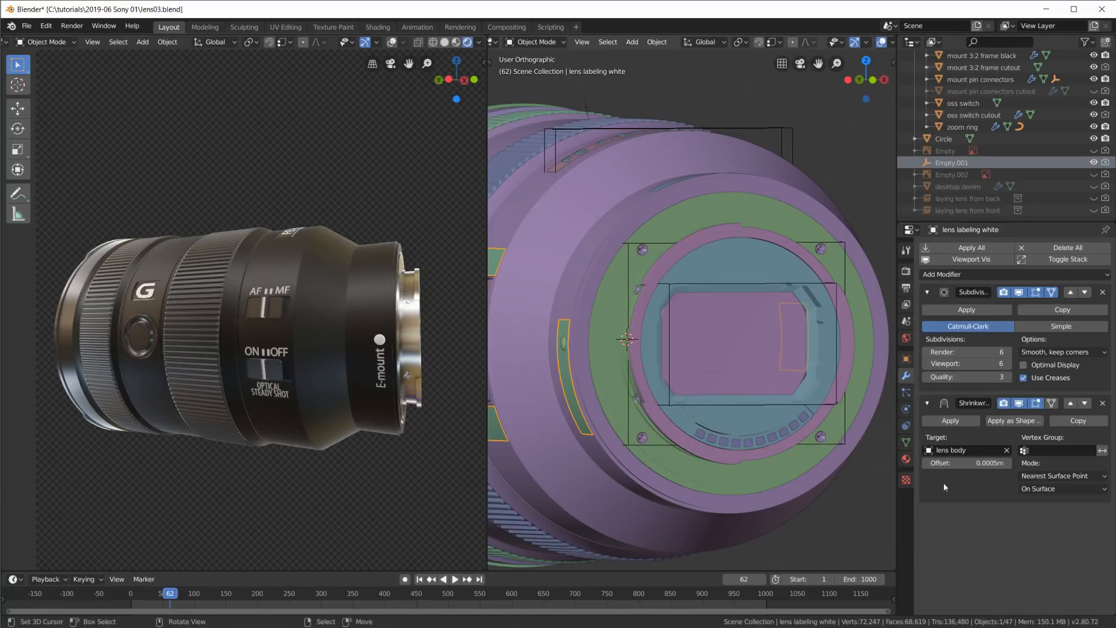
{"action": "left_click", "coordinate": [591, 257]}
{"action": "left_click", "coordinate": [568, 386]}
Compare the SONY label's plane with its rendered appearance, and bring the switch and E-mount label planes into view.
{"action": "middle_click_drag", "start_coordinate": [574, 401], "coordinate": [566, 297]}
{"action": "middle_click_drag", "start_coordinate": [555, 440], "coordinate": [570, 363]}
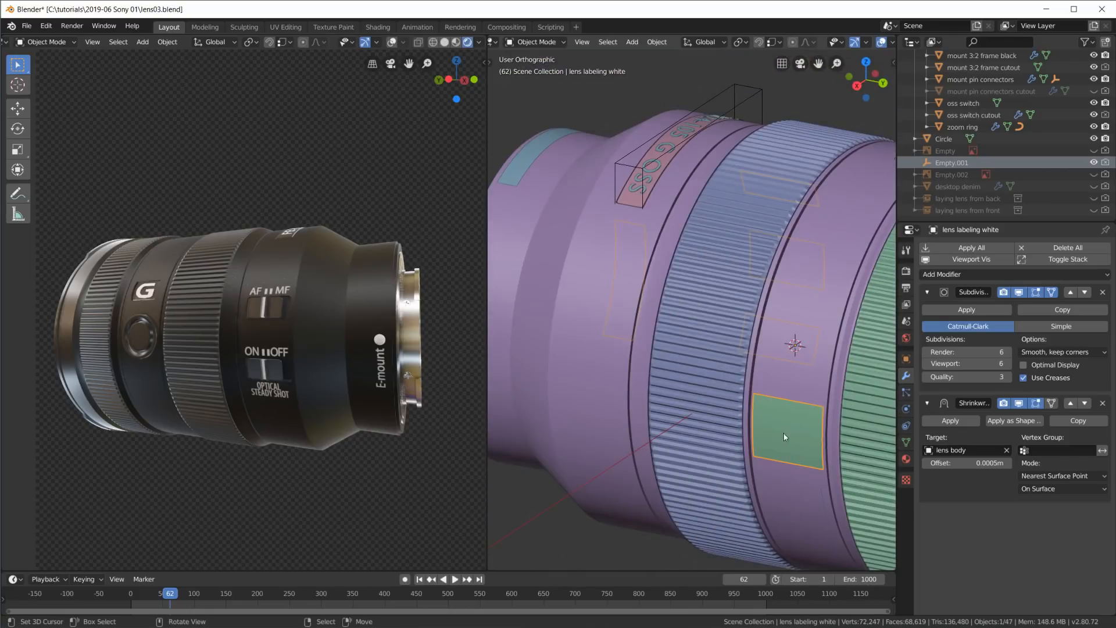
{"action": "middle_click_drag", "start_coordinate": [302, 337], "coordinate": [209, 299]}
{"action": "scroll", "coordinate": [311, 342], "scroll_direction": "up", "scroll_amount": 6}
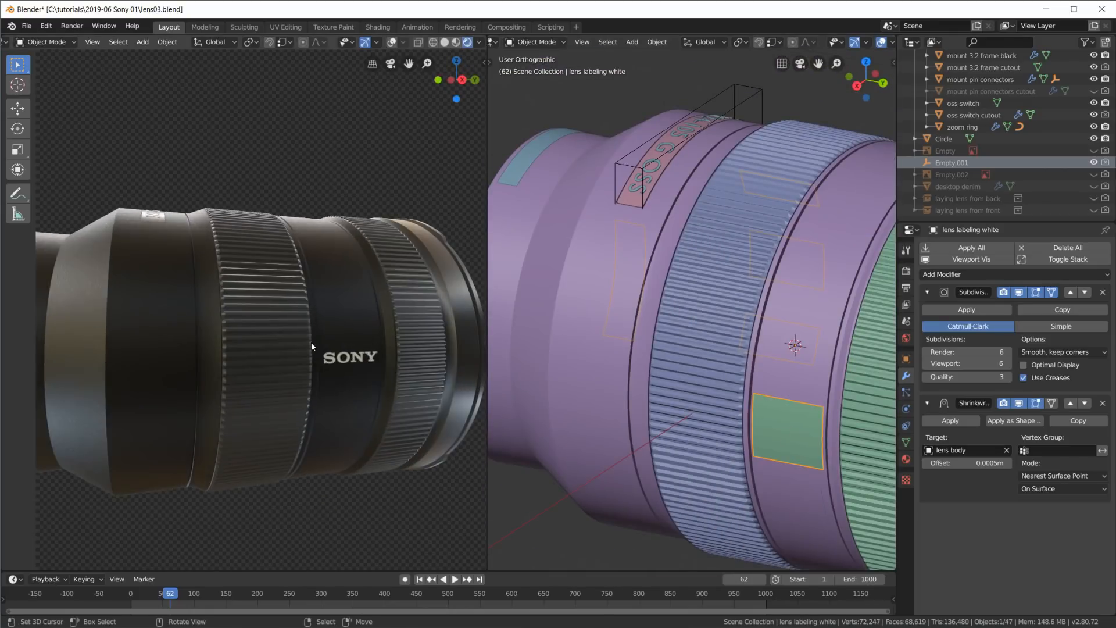
{"action": "middle_click_drag", "start_coordinate": [783, 418], "coordinate": [854, 352]}
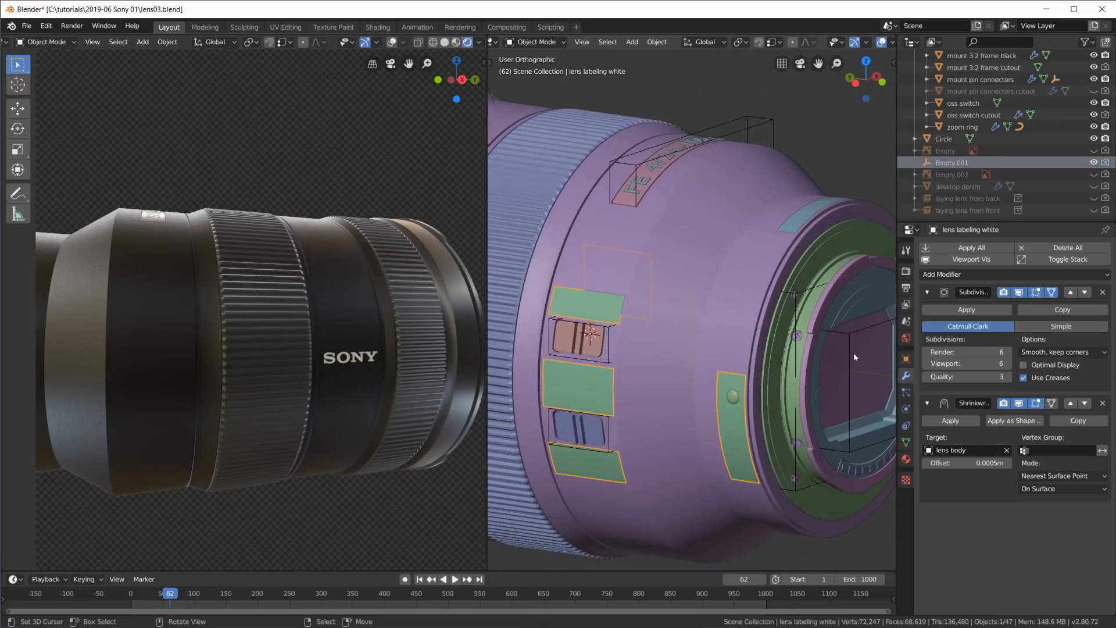
In the UV Editing workspace, select the edges of the AF/MF label's plane to show its UV island.
{"action": "left_click", "coordinate": [289, 27]}
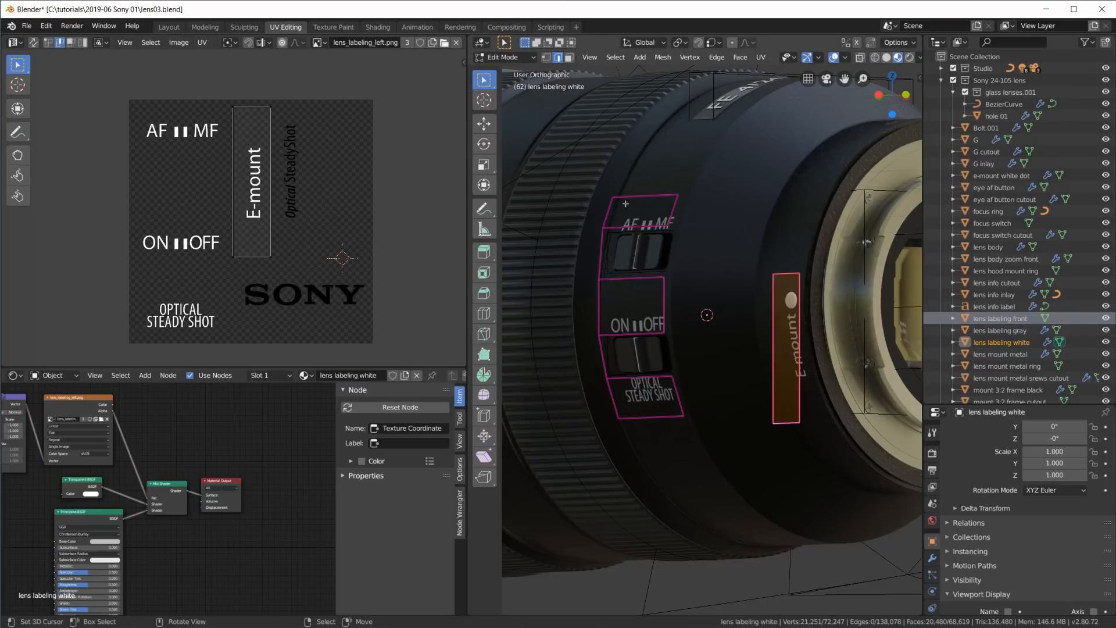
{"action": "right_click", "coordinate": [625, 201]}
{"action": "right_click", "coordinate": [612, 211], "text": "shift"}
{"action": "right_click", "coordinate": [629, 231], "text": "shift"}
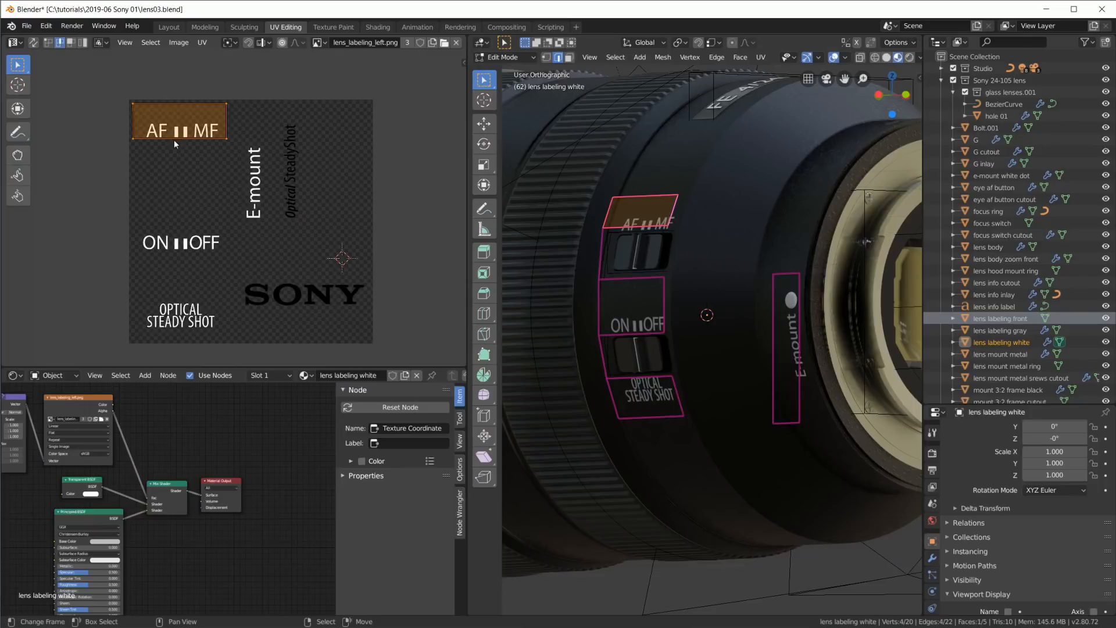
Select the ON/OFF label plane's edges to show its UV island, and return to Object Mode.
{"action": "right_click", "coordinate": [631, 281]}
{"action": "right_click", "coordinate": [600, 309], "text": "shift"}
{"action": "right_click", "coordinate": [631, 334], "text": "shift"}
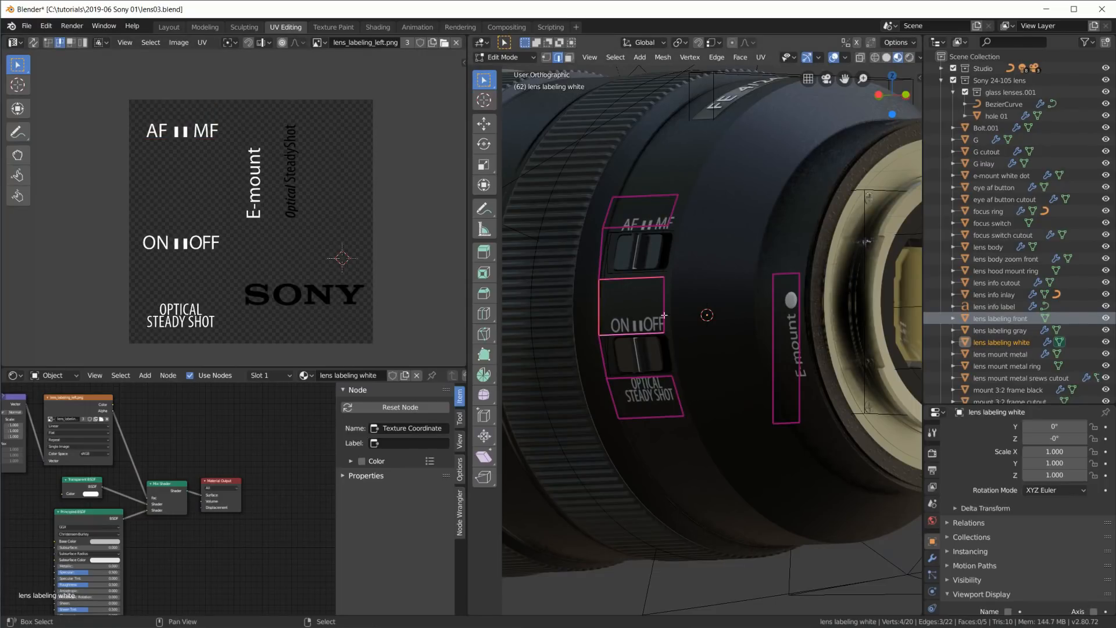
{"action": "right_click", "coordinate": [664, 317], "text": "shift"}
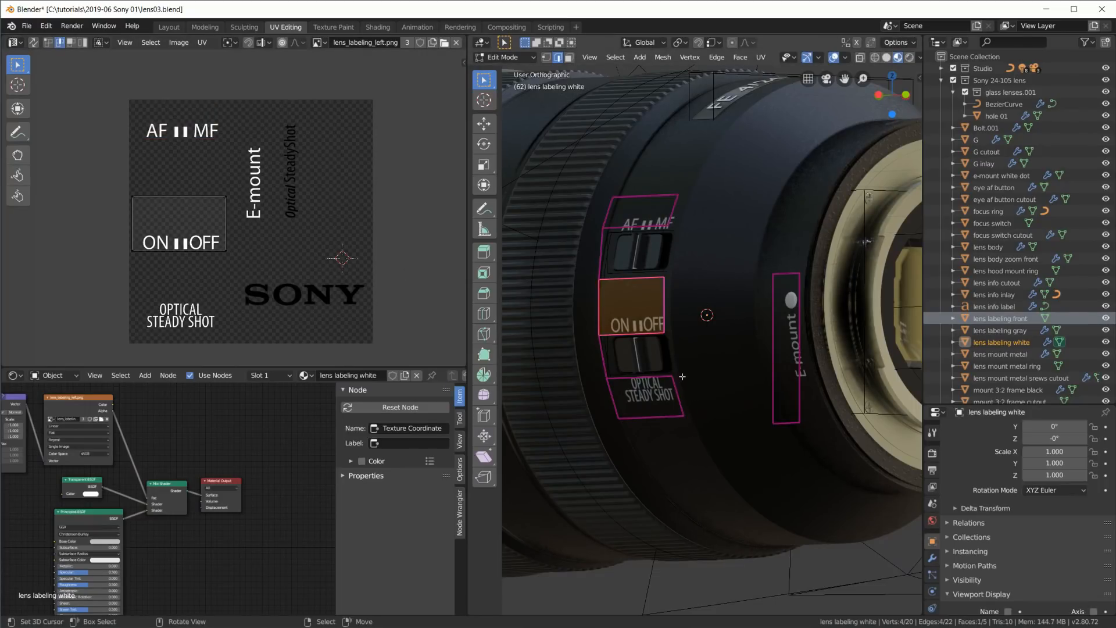
{"action": "middle_click_drag", "start_coordinate": [682, 377], "coordinate": [689, 316]}
{"action": "scroll", "coordinate": [688, 313], "scroll_direction": "down", "scroll_amount": 5}
{"action": "key", "text": "Tab"}
{"action": "scroll", "coordinate": [688, 316], "scroll_direction": "up", "scroll_amount": 4}
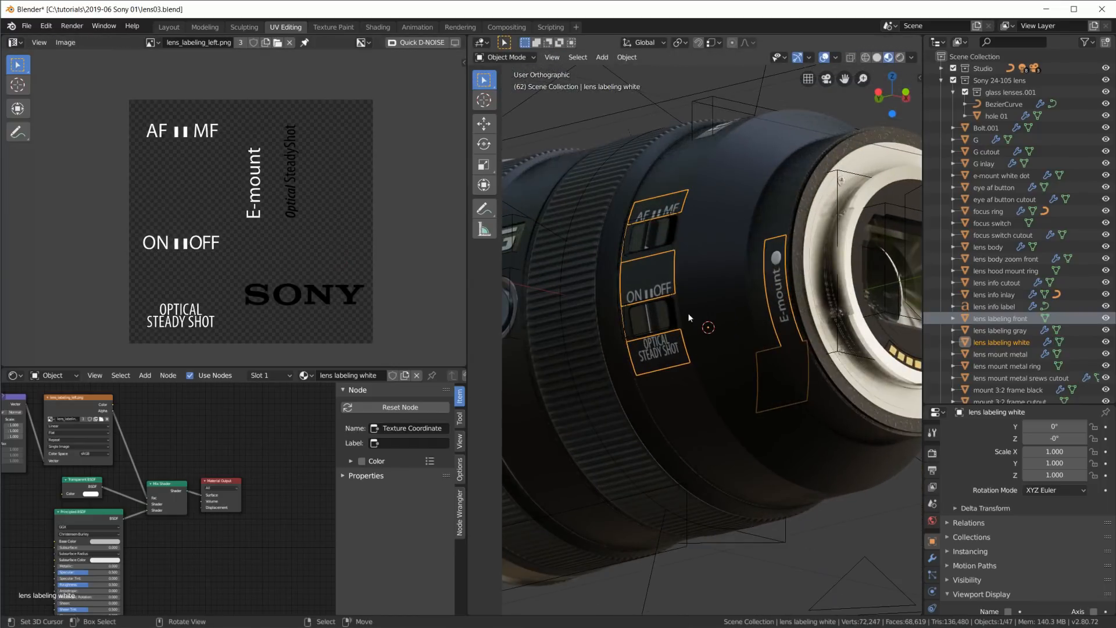
Open the Shading workspace with the label material's nodes in view, and widen the image editor to show the whole label texture.
{"action": "left_click", "coordinate": [378, 27]}
{"action": "scroll", "coordinate": [742, 504], "scroll_direction": "up", "scroll_amount": 5}
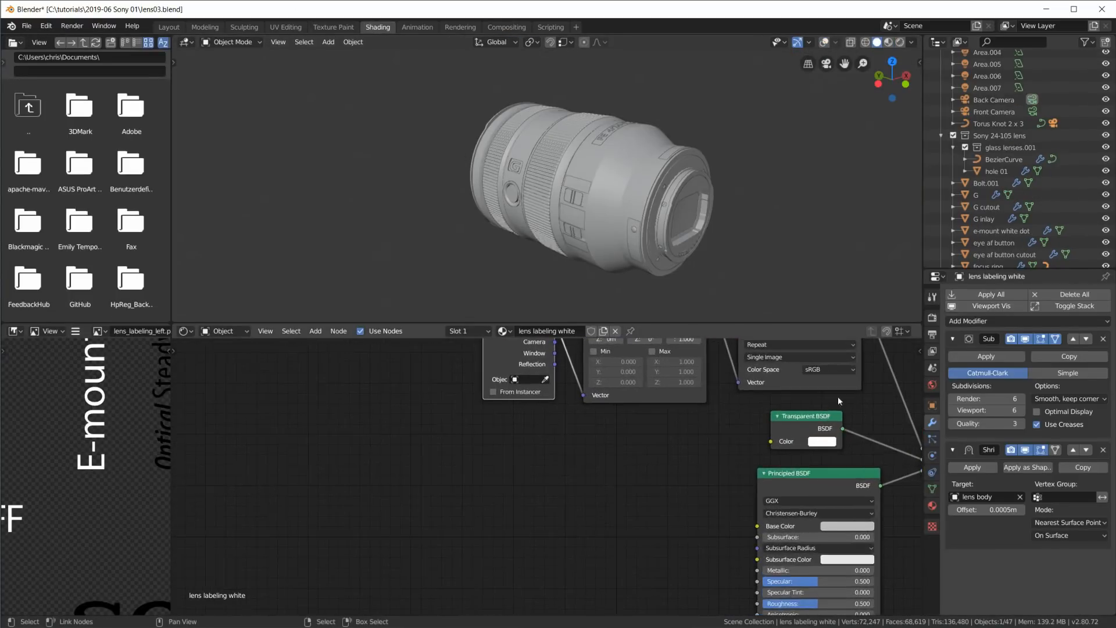
{"action": "middle_click_drag", "start_coordinate": [839, 396], "coordinate": [576, 528]}
{"action": "scroll", "coordinate": [122, 419], "scroll_direction": "down", "scroll_amount": 5}
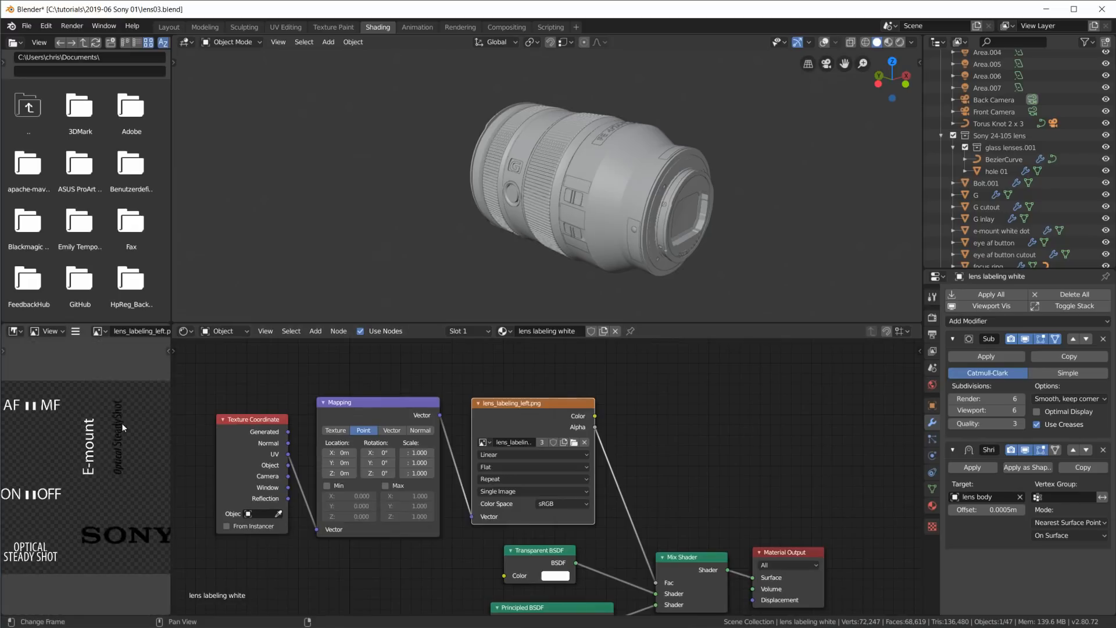
{"action": "left_click_drag", "start_coordinate": [171, 416], "coordinate": [341, 423]}
{"action": "scroll", "coordinate": [272, 481], "scroll_direction": "up", "scroll_amount": 4}
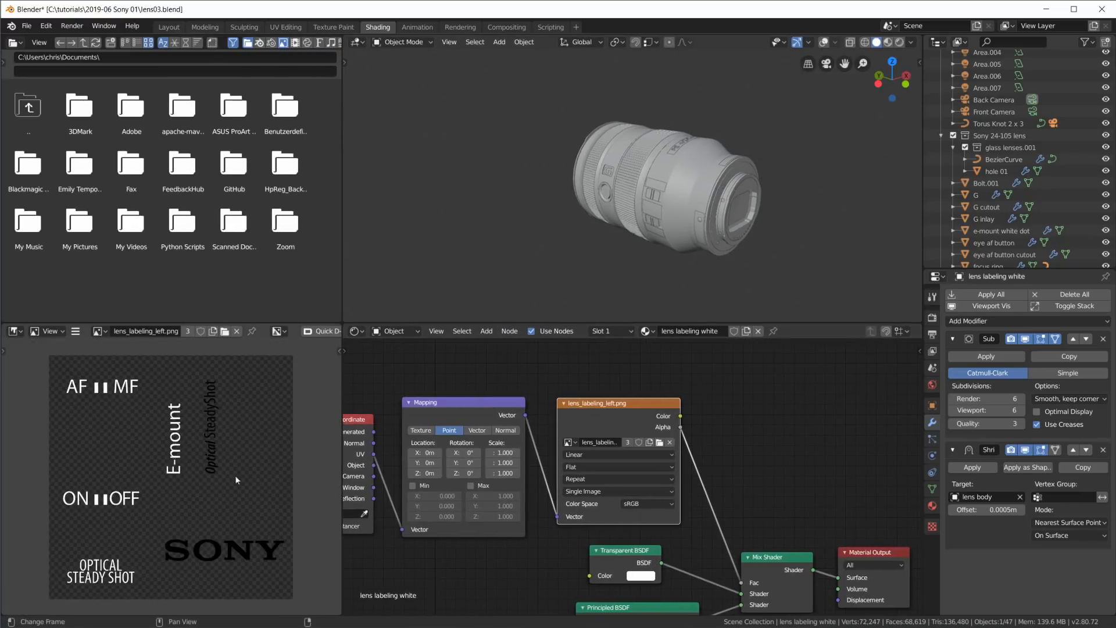
Examine the label material's image texture, Transparent BSDF, Mix Shader and Principled BSDF nodes and their connections.
{"action": "left_click_drag", "start_coordinate": [606, 408], "coordinate": [607, 385]}
{"action": "middle_click_drag", "start_coordinate": [739, 511], "coordinate": [701, 467]}
{"action": "middle_click_drag", "start_coordinate": [719, 546], "coordinate": [696, 453]}
{"action": "mouse_move", "coordinate": [563, 414]}
{"action": "left_mouse_down"}
{"action": "mouse_move", "coordinate": [560, 438]}
{"action": "mouse_move", "coordinate": [564, 411]}
{"action": "left_mouse_up"}
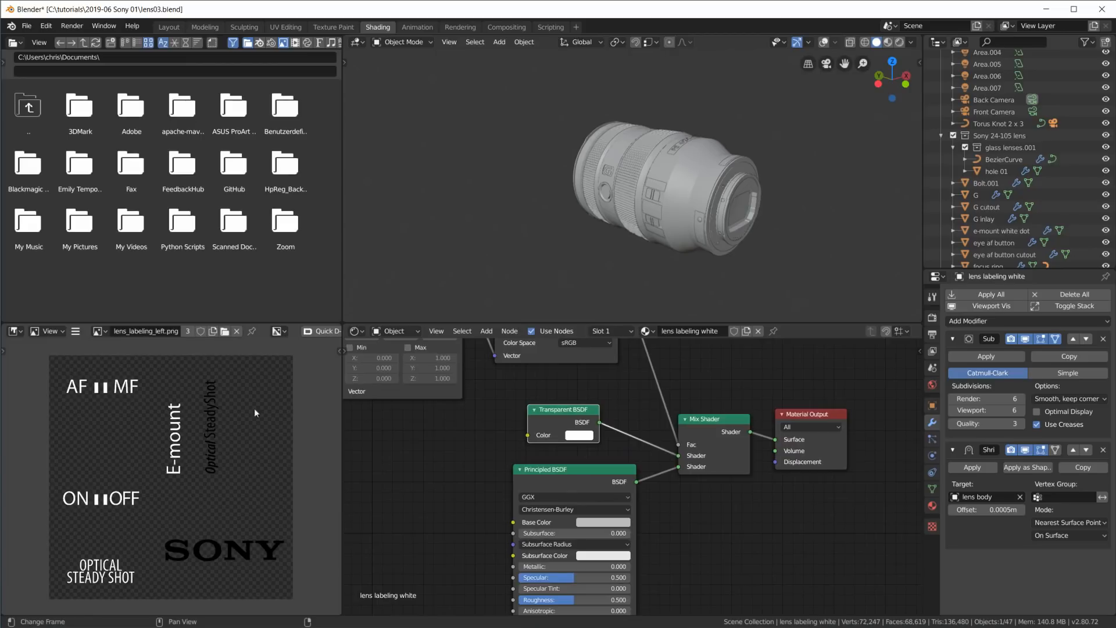
{"action": "left_click_drag", "start_coordinate": [703, 420], "coordinate": [704, 415]}
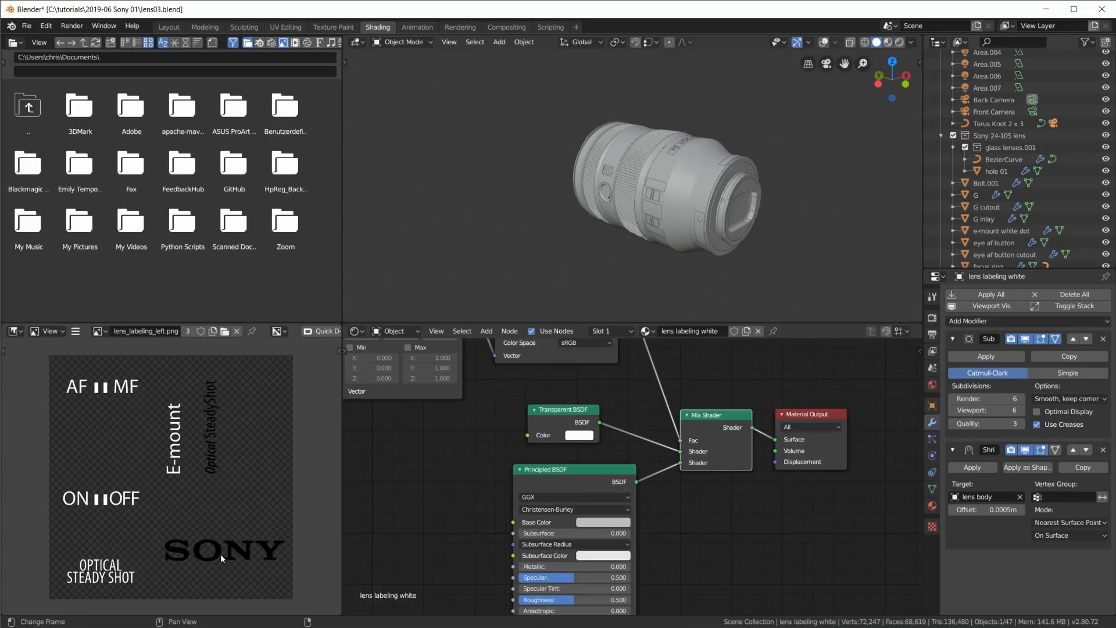
{"action": "left_click_drag", "start_coordinate": [579, 481], "coordinate": [576, 485]}
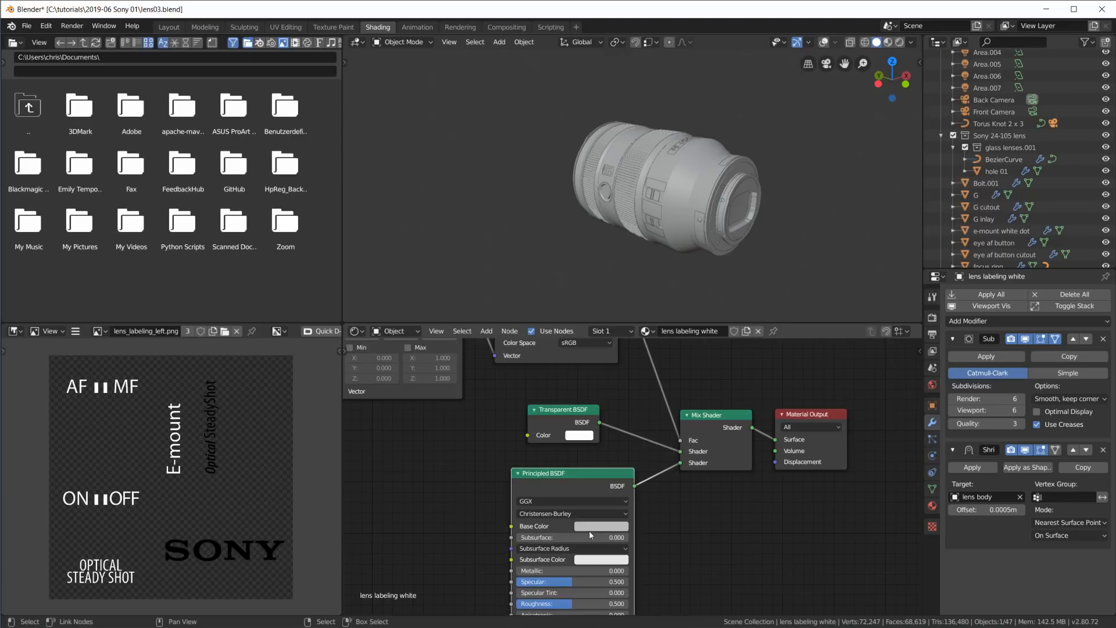
{"action": "scroll", "coordinate": [629, 529], "scroll_direction": "down", "scroll_amount": 1}
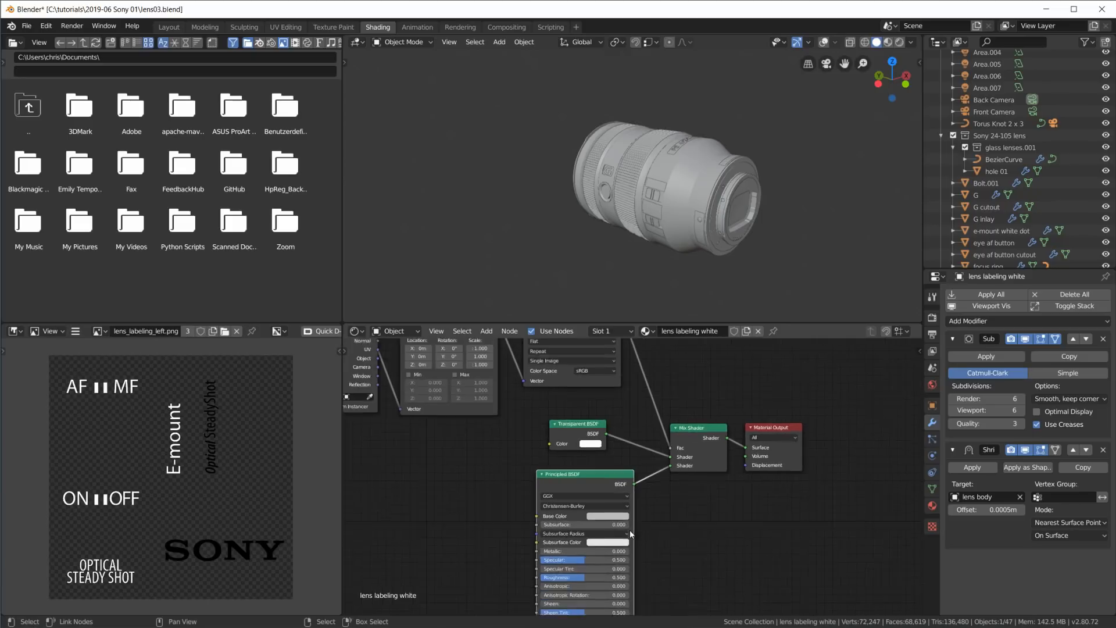
{"action": "scroll", "coordinate": [639, 538], "scroll_direction": "down", "scroll_amount": 1}
{"action": "scroll", "coordinate": [667, 557], "scroll_direction": "up", "scroll_amount": 2}
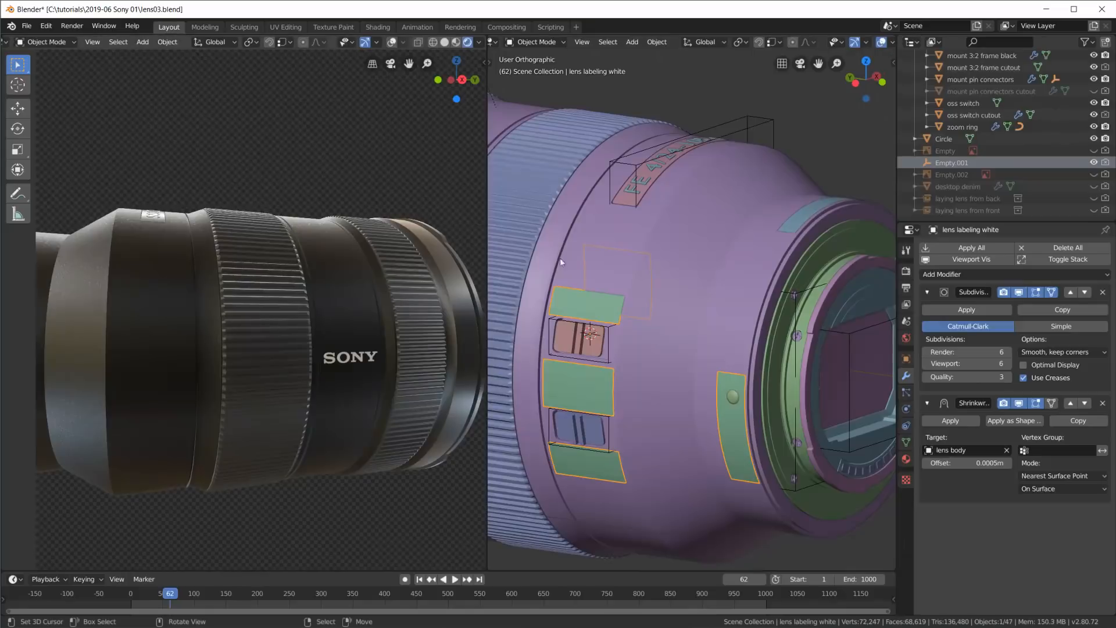
Return to the Layout workspace and bring the E-mount label close up in both the rendered and solid viewports.
{"action": "scroll", "coordinate": [693, 378], "scroll_direction": "up", "scroll_amount": 4}
{"action": "middle_click_drag", "start_coordinate": [693, 378], "coordinate": [837, 389], "text": "shift"}
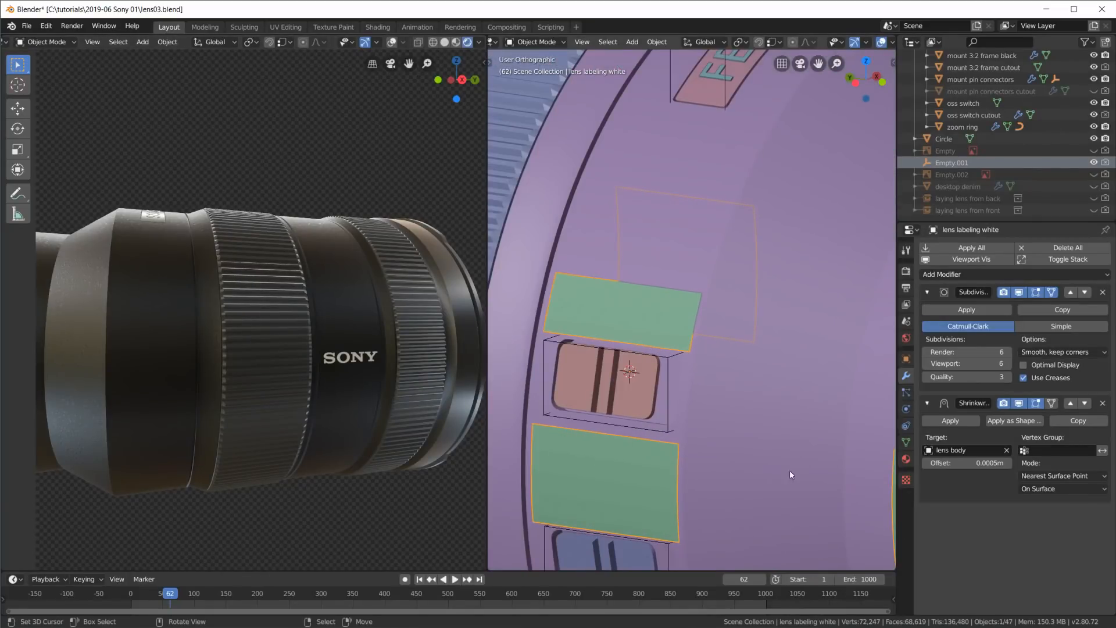
{"action": "middle_click_drag", "start_coordinate": [283, 386], "coordinate": [410, 350]}
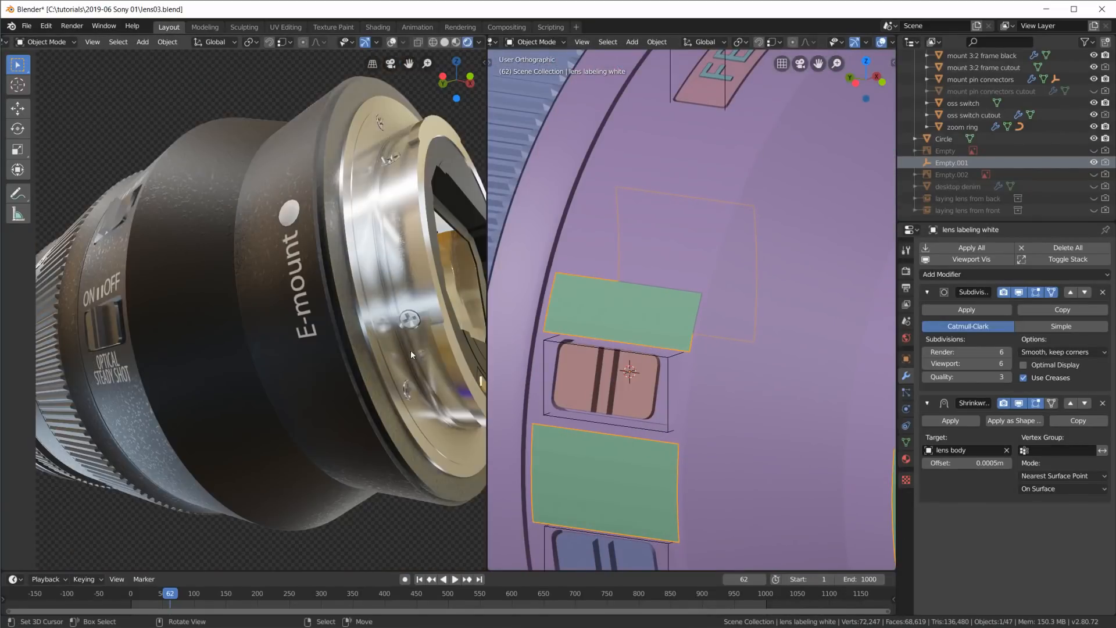
{"action": "middle_click_drag", "start_coordinate": [787, 459], "coordinate": [545, 289], "text": "shift"}
Toggle Edit Mode on the white label object to compare the E-mount label's flat plane with its wrapped shape.
{"action": "right_click", "coordinate": [650, 397]}
{"action": "right_click", "coordinate": [692, 385]}
{"action": "key", "text": "Tab"}
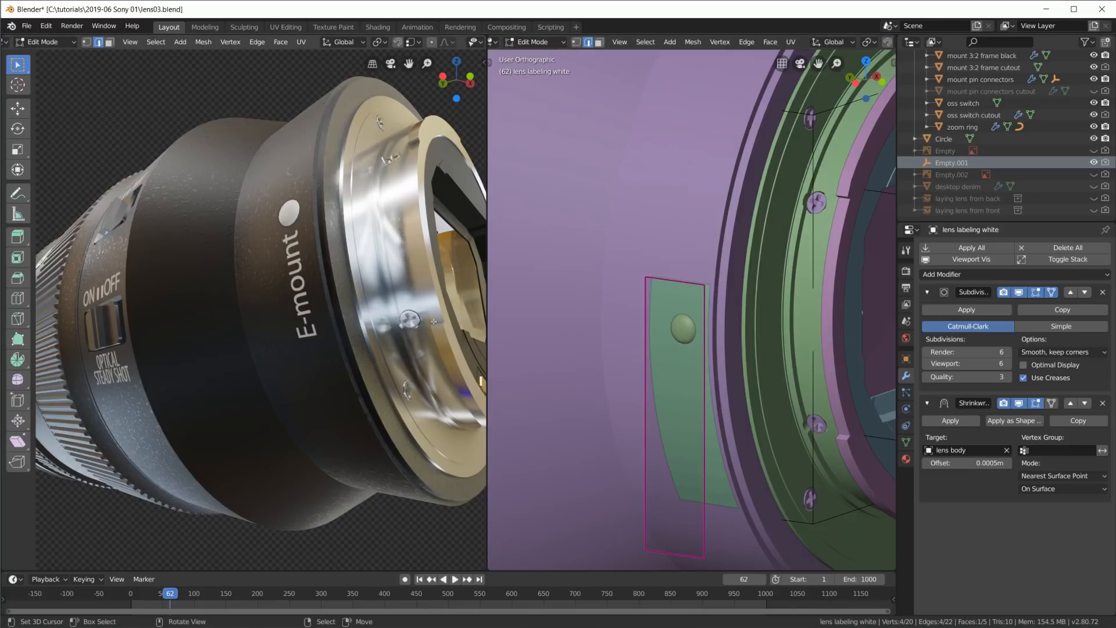
{"action": "scroll", "coordinate": [347, 297], "scroll_direction": "down", "scroll_amount": 4}
{"action": "scroll", "coordinate": [345, 303], "scroll_direction": "up", "scroll_amount": 4}
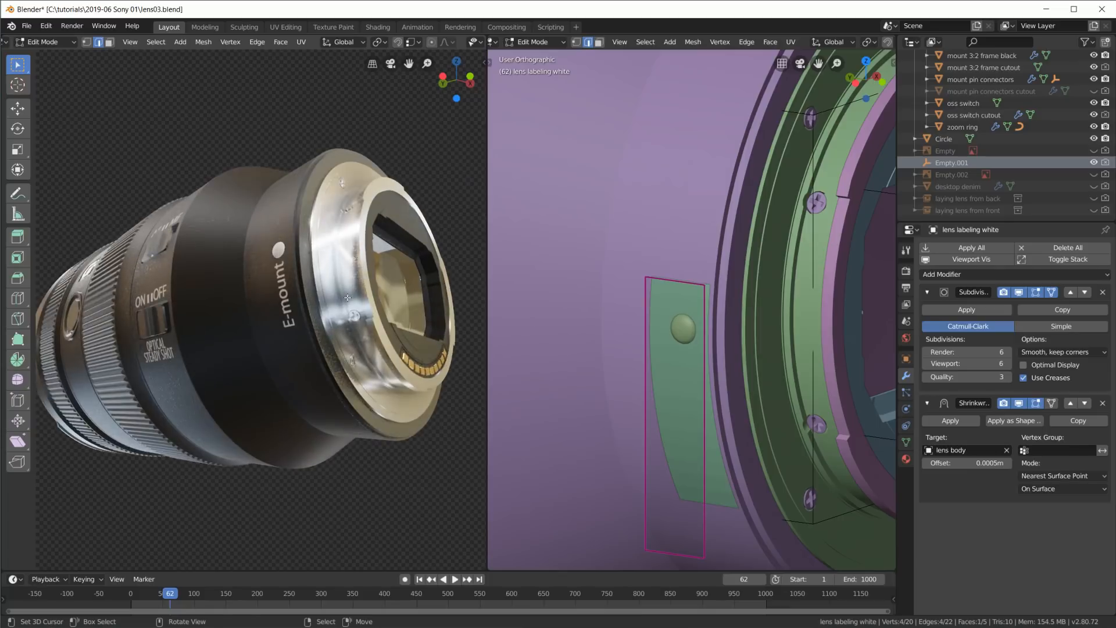
{"action": "key", "text": "Tab"}
{"action": "scroll", "coordinate": [657, 372], "scroll_direction": "down", "scroll_amount": 5}
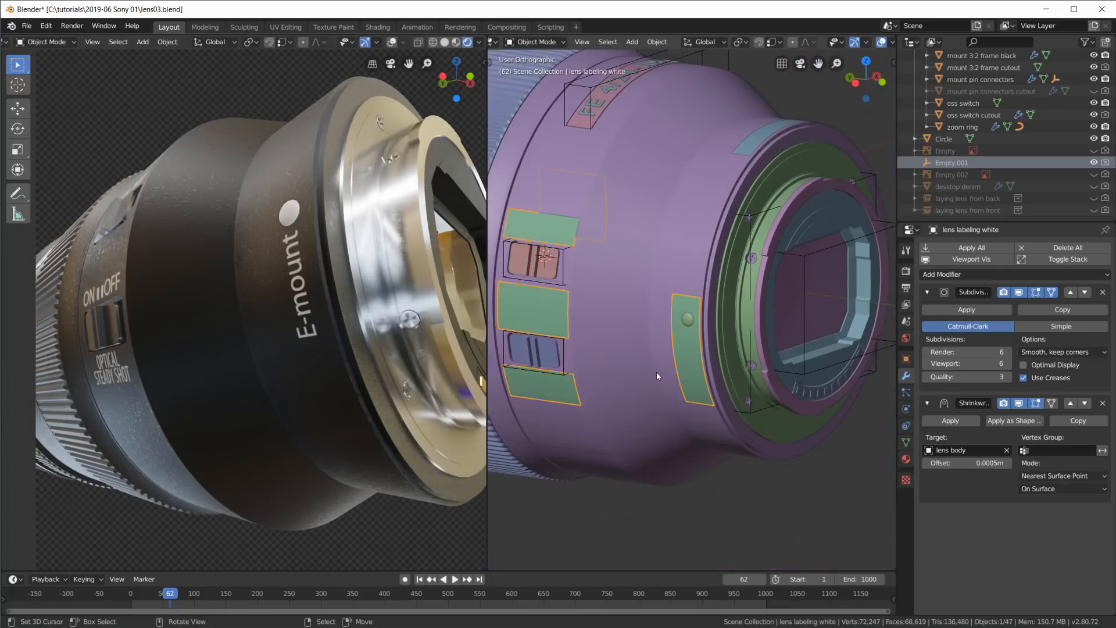
Turn both viewports to the Optical SteadyShot label and select its plane, the lens labeling gray object.
{"action": "middle_click_drag", "start_coordinate": [657, 369], "coordinate": [671, 329]}
{"action": "middle_click_drag", "start_coordinate": [244, 230], "coordinate": [270, 392]}
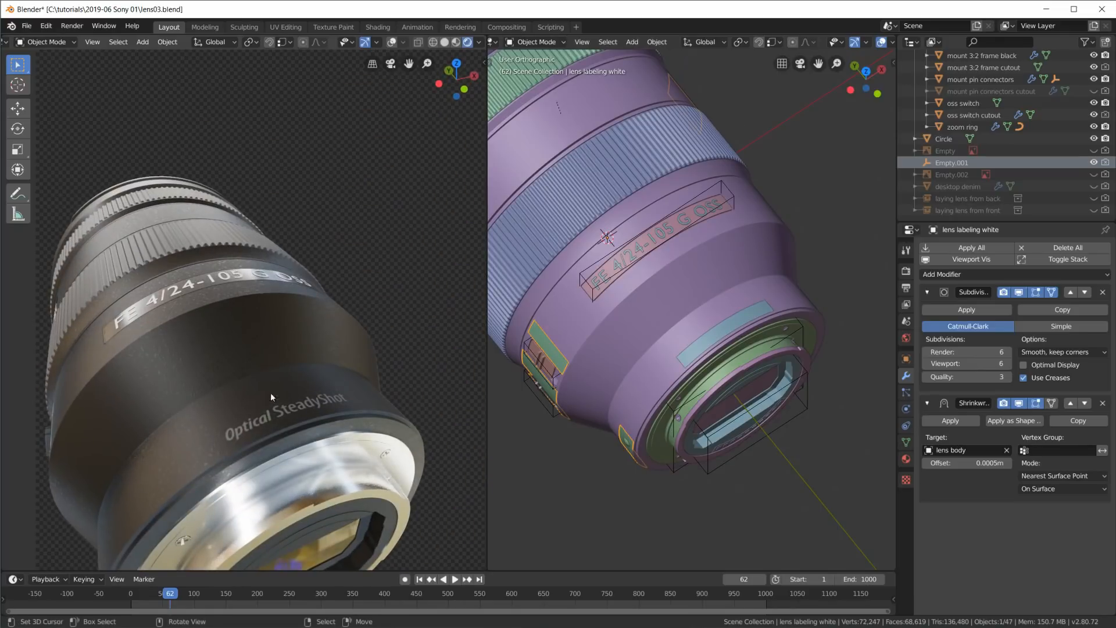
{"action": "left_click", "coordinate": [712, 328]}
{"action": "scroll", "coordinate": [738, 355], "scroll_direction": "up", "scroll_amount": 2}
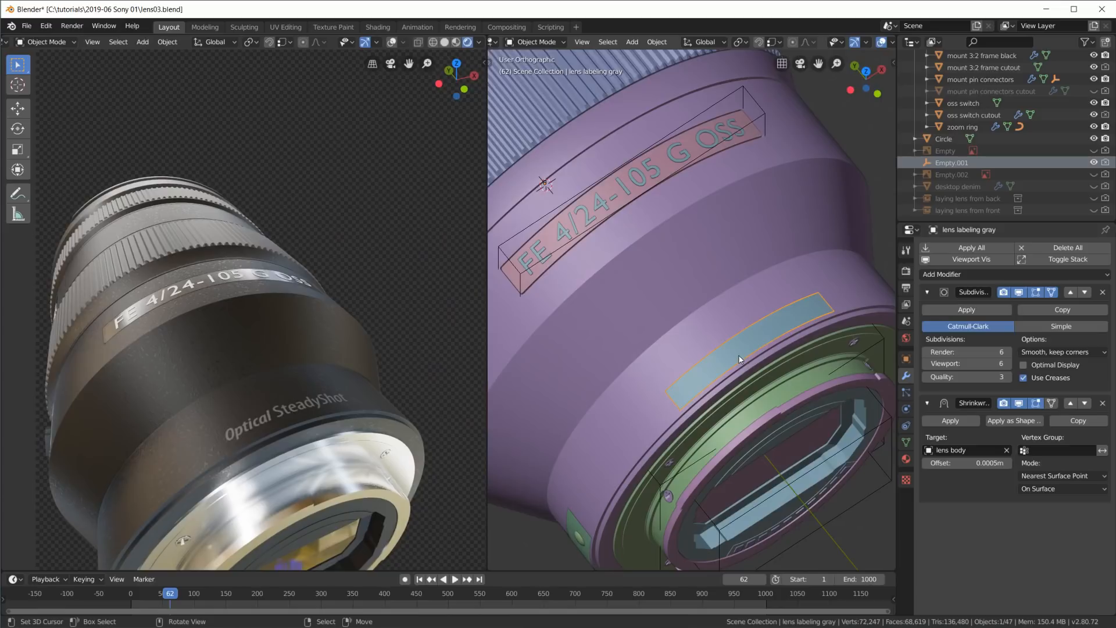
{"action": "middle_click_drag", "start_coordinate": [264, 431], "coordinate": [308, 446]}
{"action": "middle_click_drag", "start_coordinate": [759, 329], "coordinate": [728, 277]}
Compare the Optical SteadyShot label's flat base plane with its wrapped shape, and show its UVs in the UV Editing workspace.
{"action": "key", "text": "Tab"}
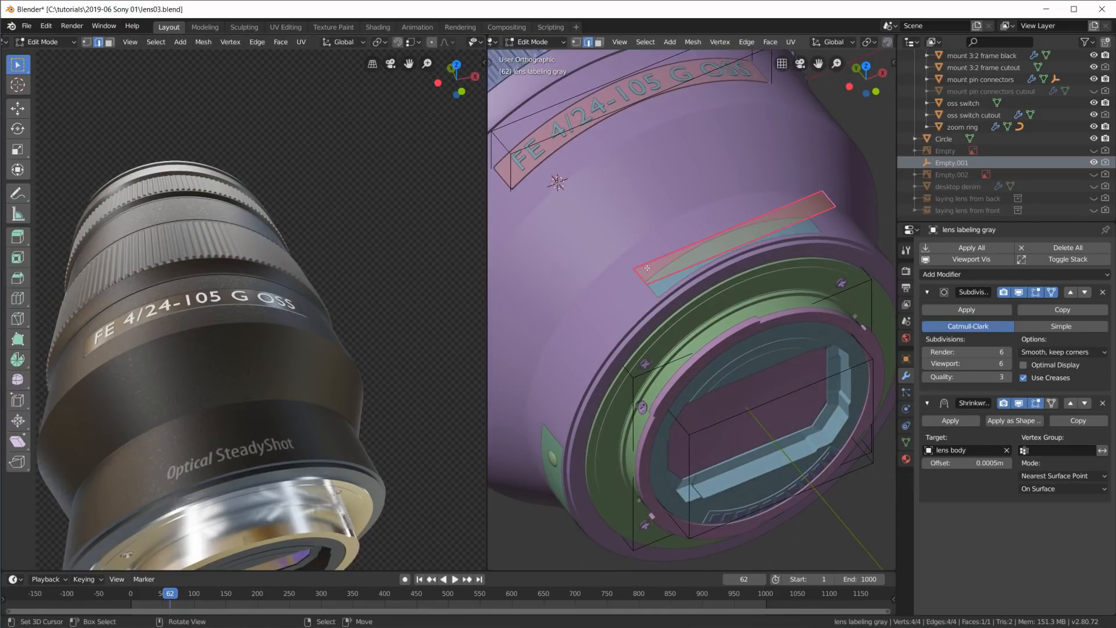
{"action": "key", "text": "Tab"}
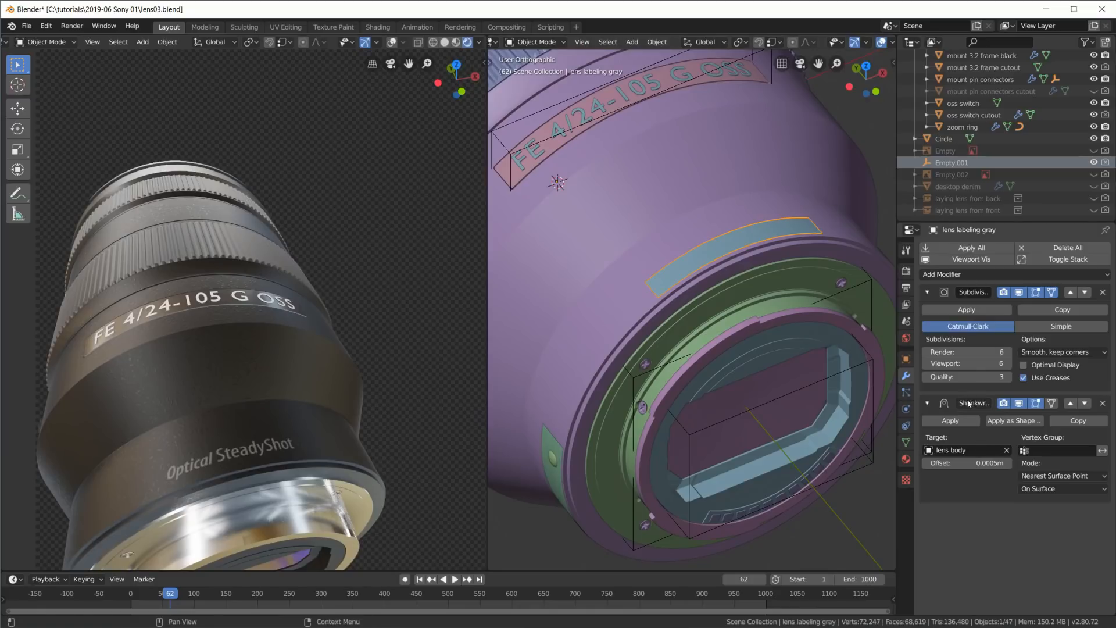
{"action": "key", "text": "Tab"}
{"action": "key", "text": "Tab"}
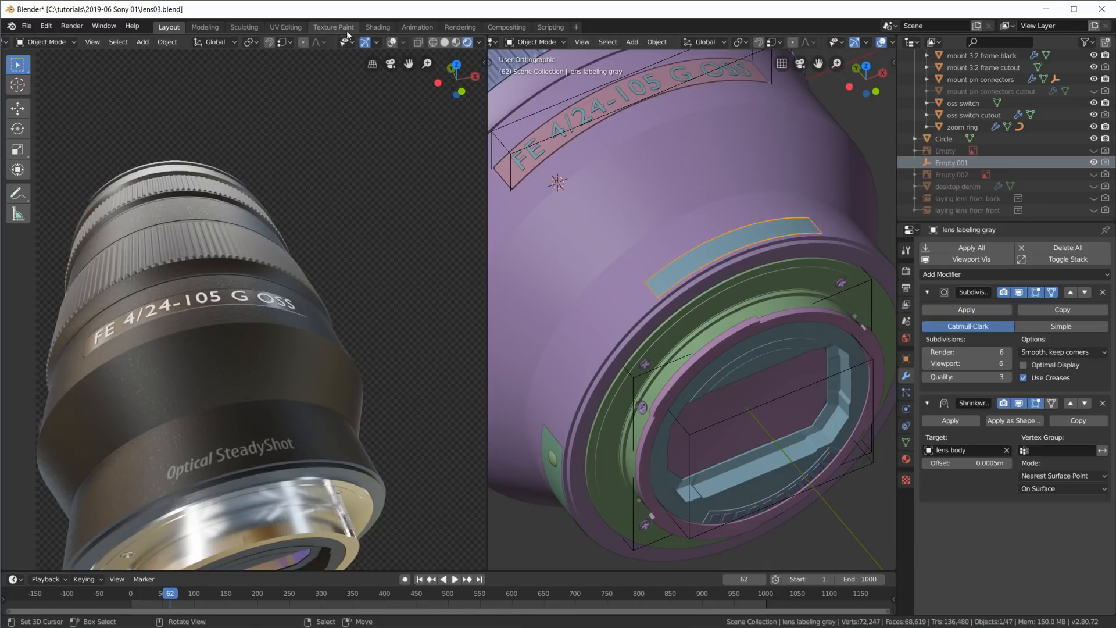
{"action": "left_click", "coordinate": [287, 28]}
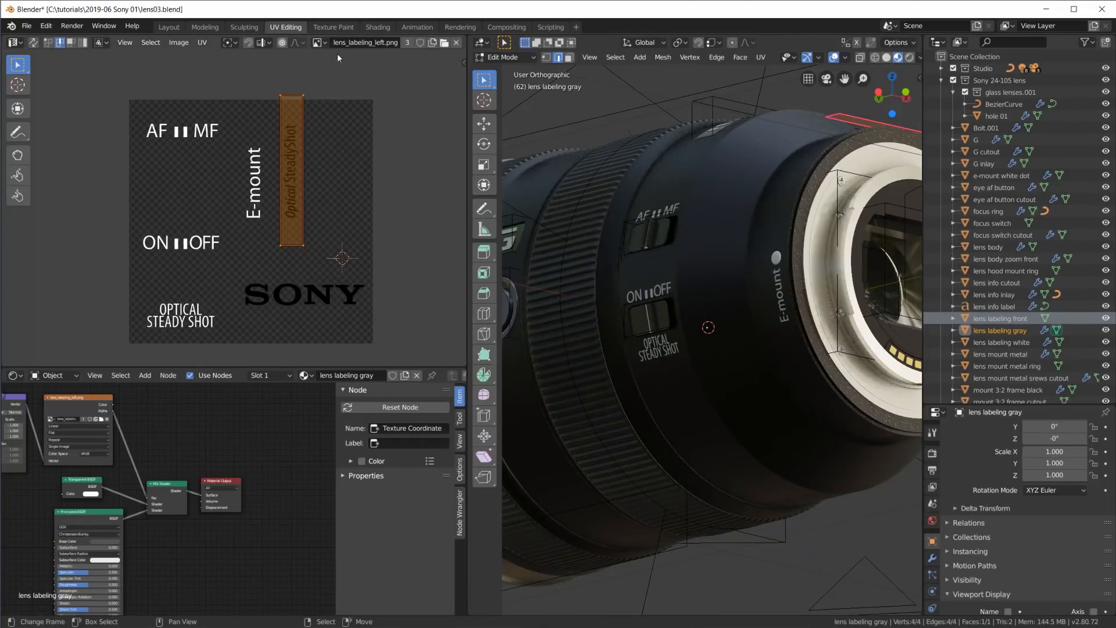
Switch to the Shading workspace and inspect the E-mount and Optical SteadyShot lettering in the lens_labeling_left.png texture.
{"action": "left_click", "coordinate": [377, 27]}
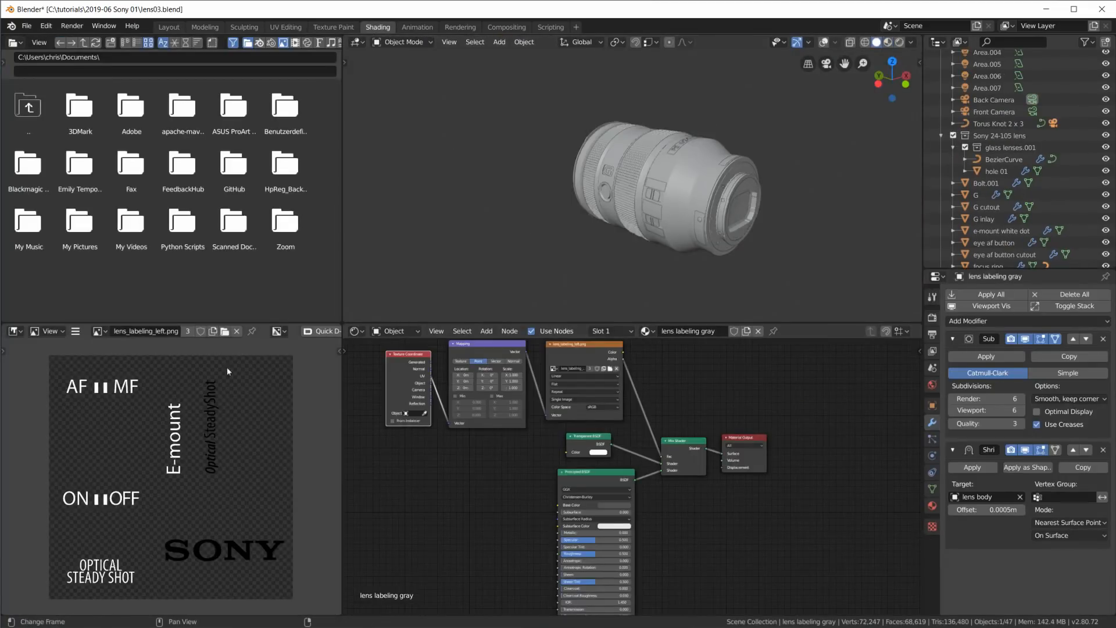
{"action": "scroll", "coordinate": [245, 436], "scroll_direction": "up", "scroll_amount": 3}
{"action": "scroll", "coordinate": [215, 427], "scroll_direction": "down", "scroll_amount": 4}
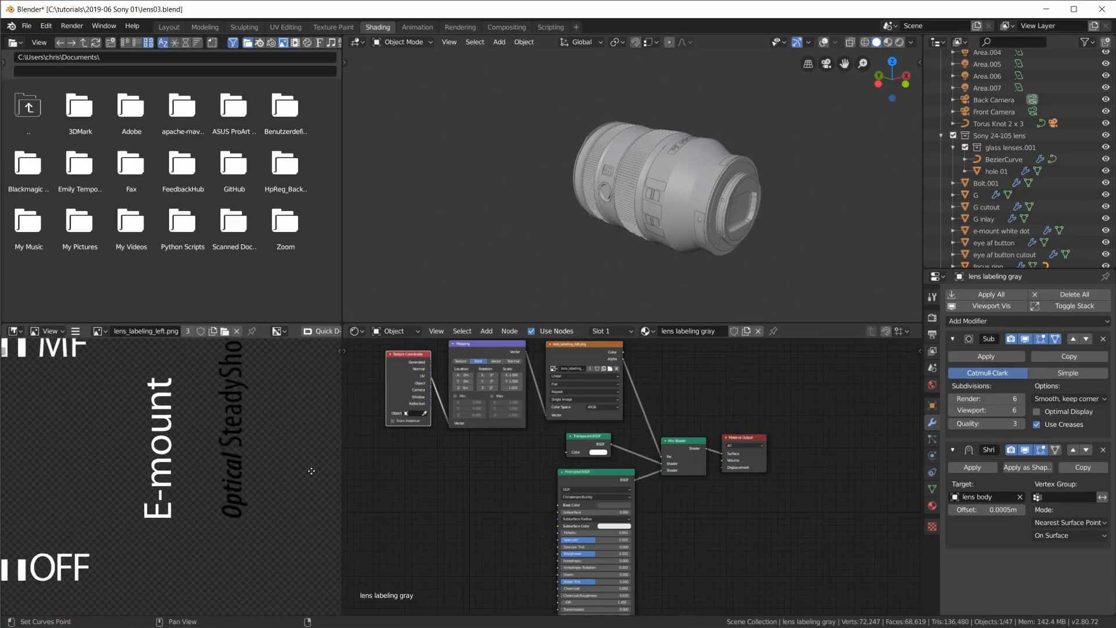
{"action": "scroll", "coordinate": [177, 426], "scroll_direction": "up", "scroll_amount": 3}
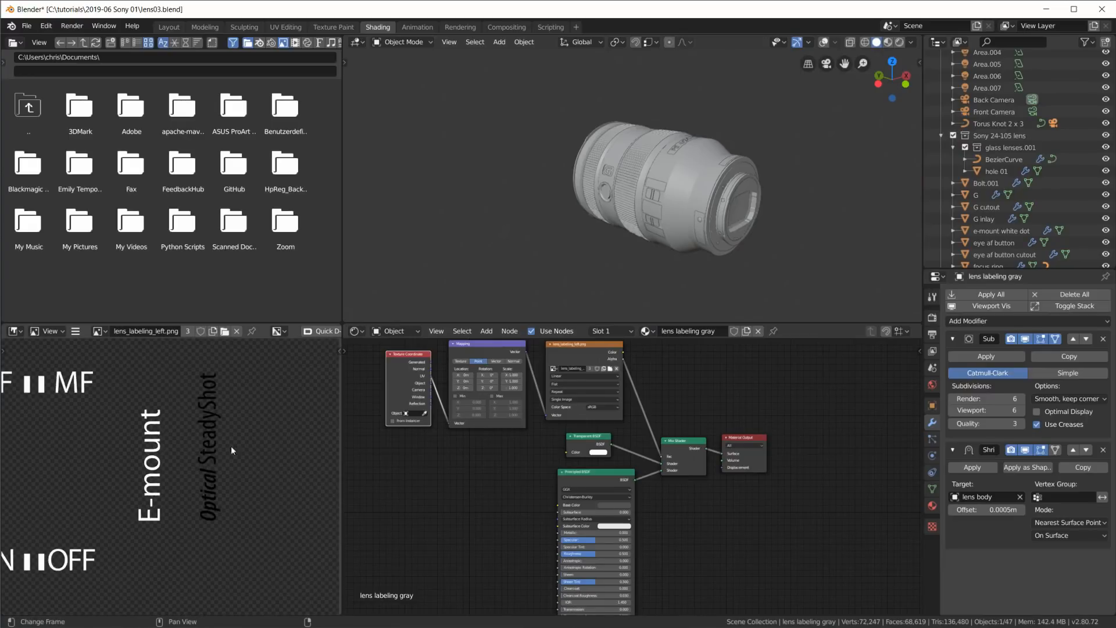
{"action": "scroll", "coordinate": [616, 472], "scroll_direction": "up", "scroll_amount": 3}
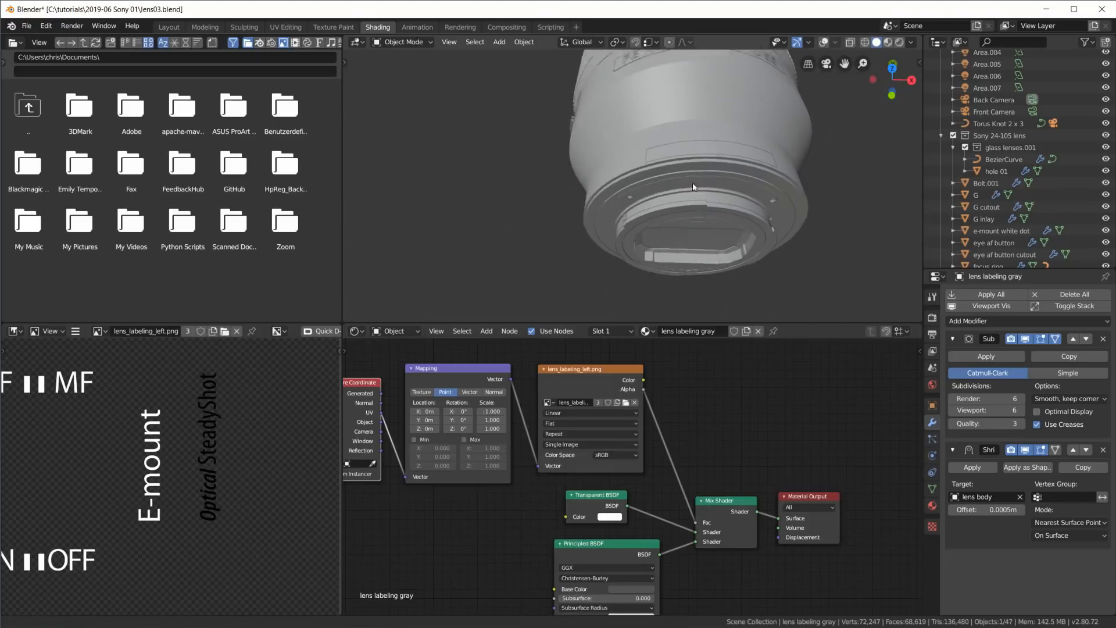
Examine the Principled BSDF and Transparent BSDF nodes feeding the Mix Shader in the lens labeling gray material.
{"action": "middle_click_drag", "start_coordinate": [693, 182], "coordinate": [690, 184]}
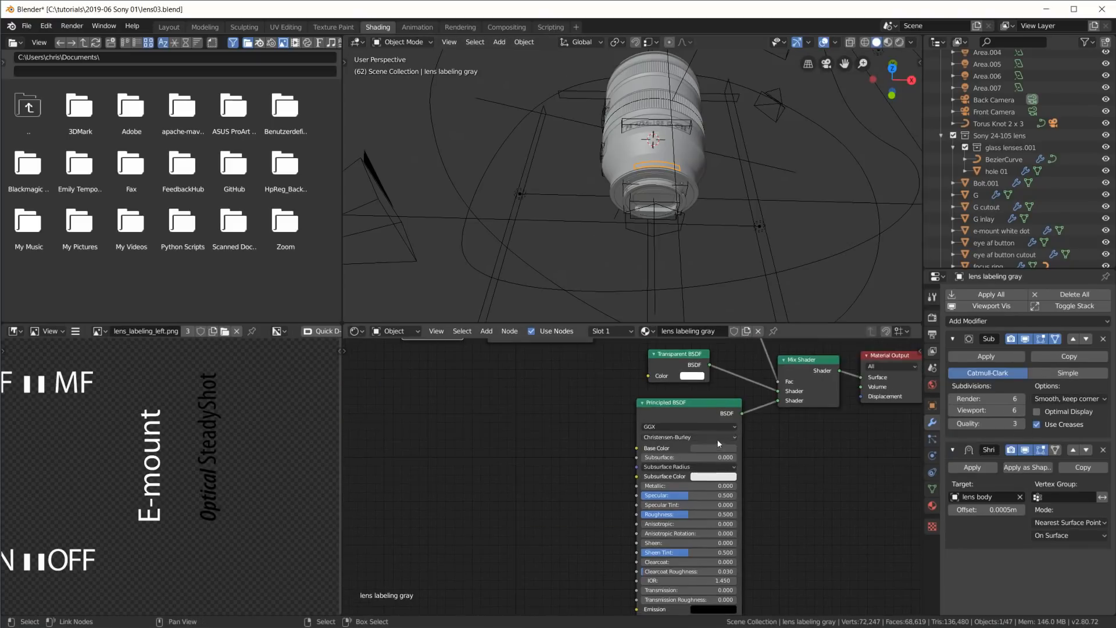
{"action": "scroll", "coordinate": [718, 444], "scroll_direction": "up", "scroll_amount": 2}
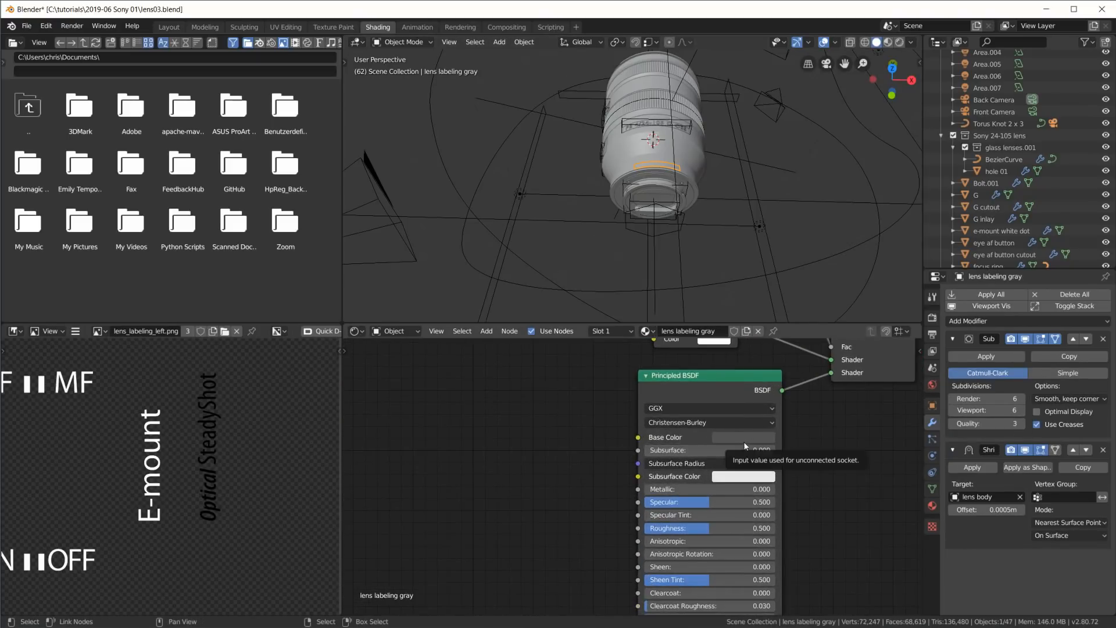
{"action": "middle_click_drag", "start_coordinate": [741, 444], "coordinate": [736, 567]}
{"action": "mouse_move", "coordinate": [677, 433]}
{"action": "left_mouse_down"}
{"action": "mouse_move", "coordinate": [719, 437]}
{"action": "mouse_move", "coordinate": [693, 437]}
{"action": "left_mouse_up"}
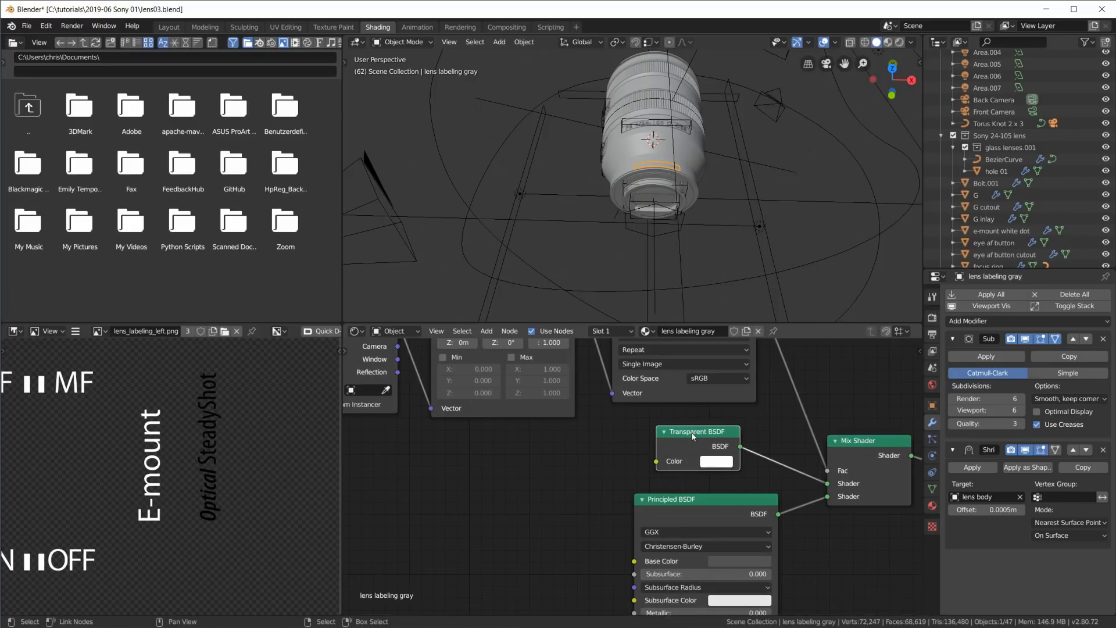
Return to the Layout workspace and turn both the rendered and solid viewports to the front of the lens.
{"action": "left_click", "coordinate": [169, 27]}
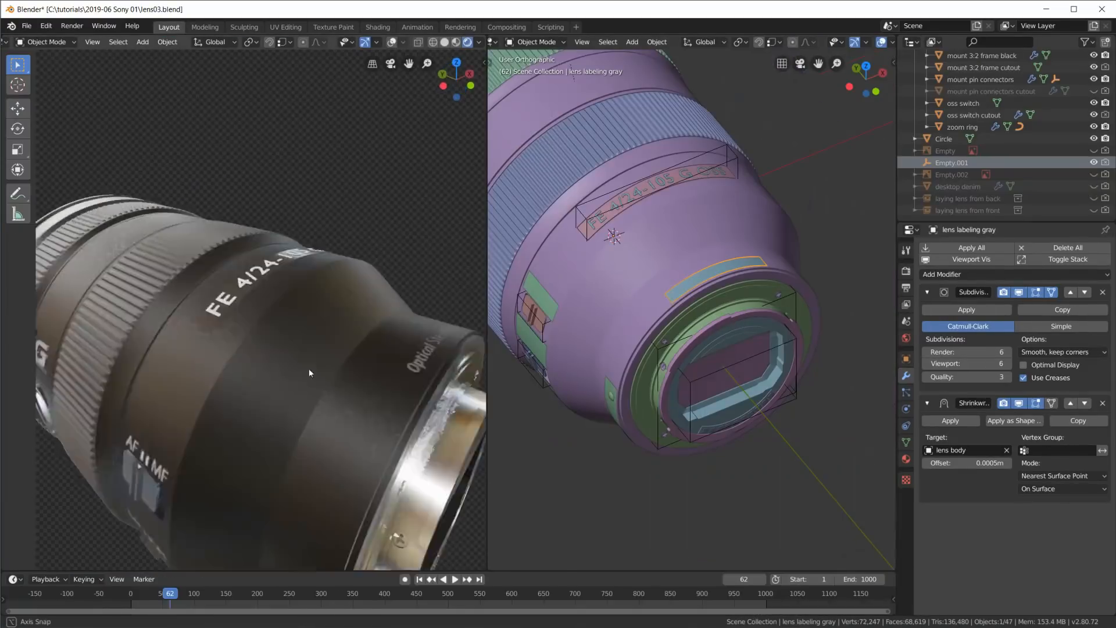
{"action": "mouse_move", "coordinate": [308, 368]}
{"action": "middle_mouse_down"}
{"action": "mouse_move", "coordinate": [323, 354]}
{"action": "mouse_move", "coordinate": [331, 389]}
{"action": "mouse_move", "coordinate": [306, 399]}
{"action": "mouse_move", "coordinate": [430, 331]}
{"action": "middle_mouse_up"}
{"action": "scroll", "coordinate": [431, 331], "scroll_direction": "down", "scroll_amount": 3}
{"action": "scroll", "coordinate": [427, 337], "scroll_direction": "up", "scroll_amount": 4}
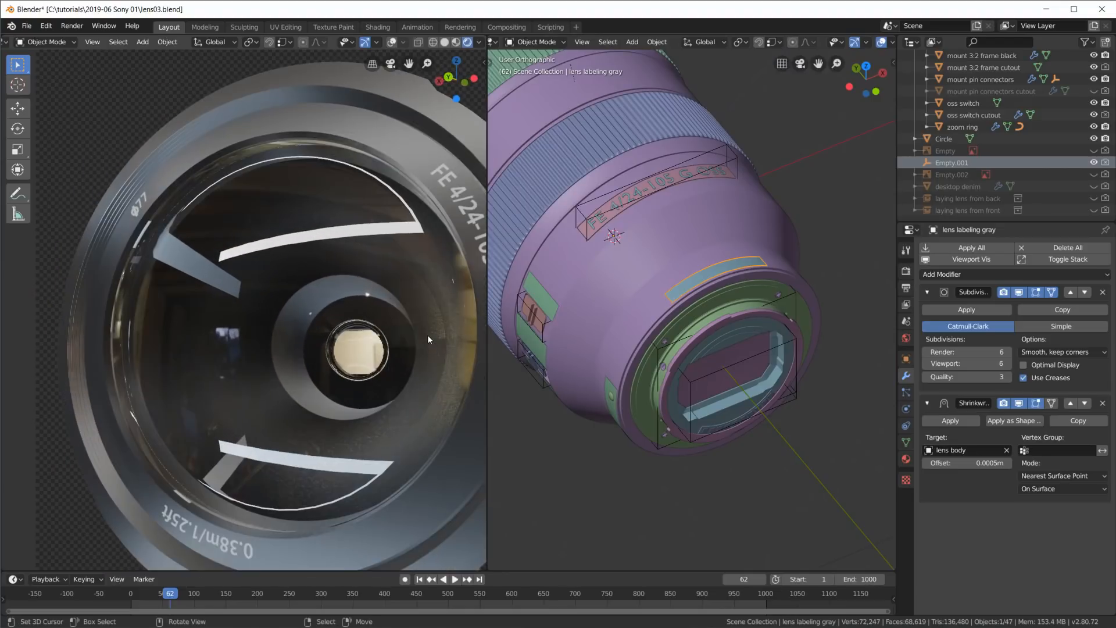
{"action": "scroll", "coordinate": [435, 334], "scroll_direction": "down", "scroll_amount": 2}
{"action": "middle_click_drag", "start_coordinate": [657, 341], "coordinate": [814, 303]}
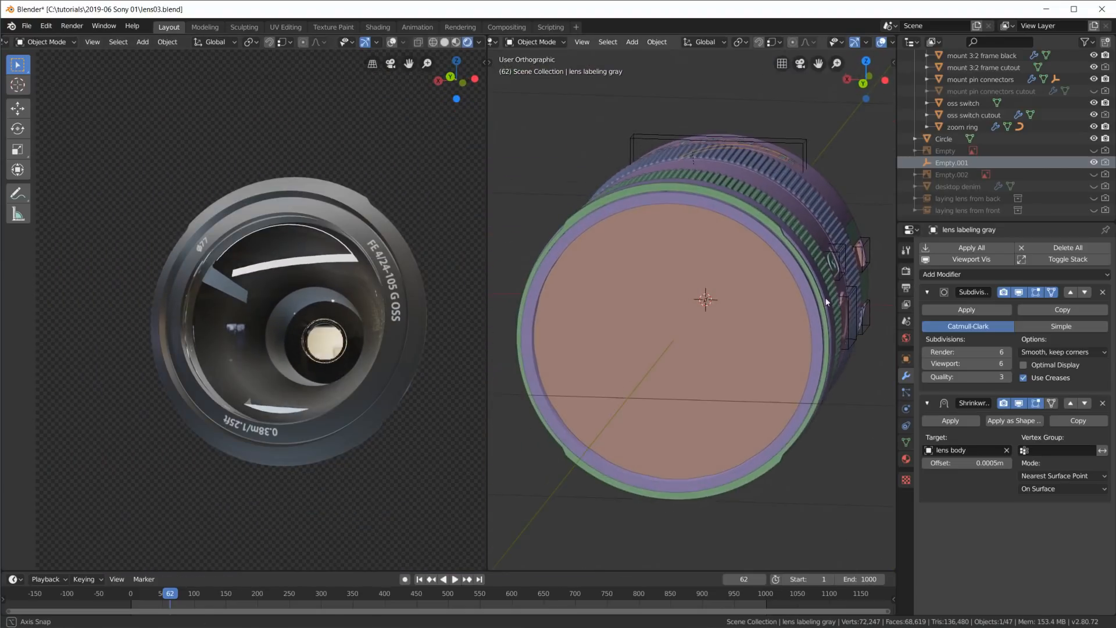
Select the lens labeling front disc and compare it with the rendered lettering around the front glass.
{"action": "left_click", "coordinate": [692, 288]}
{"action": "middle_click_drag", "start_coordinate": [692, 286], "coordinate": [755, 350]}
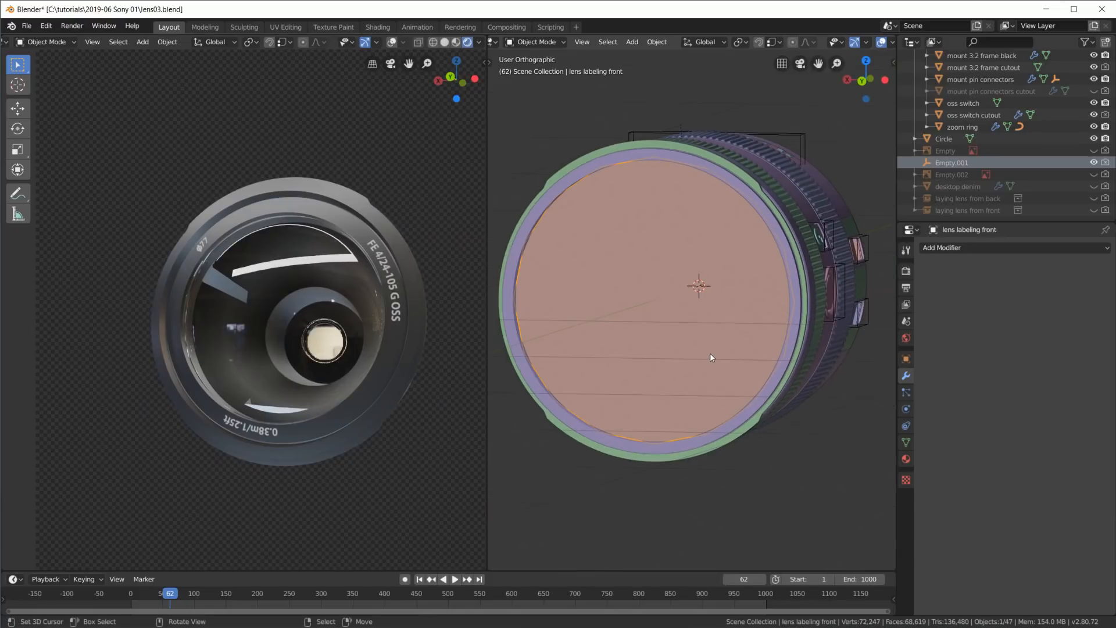
{"action": "middle_click_drag", "start_coordinate": [621, 427], "coordinate": [839, 432]}
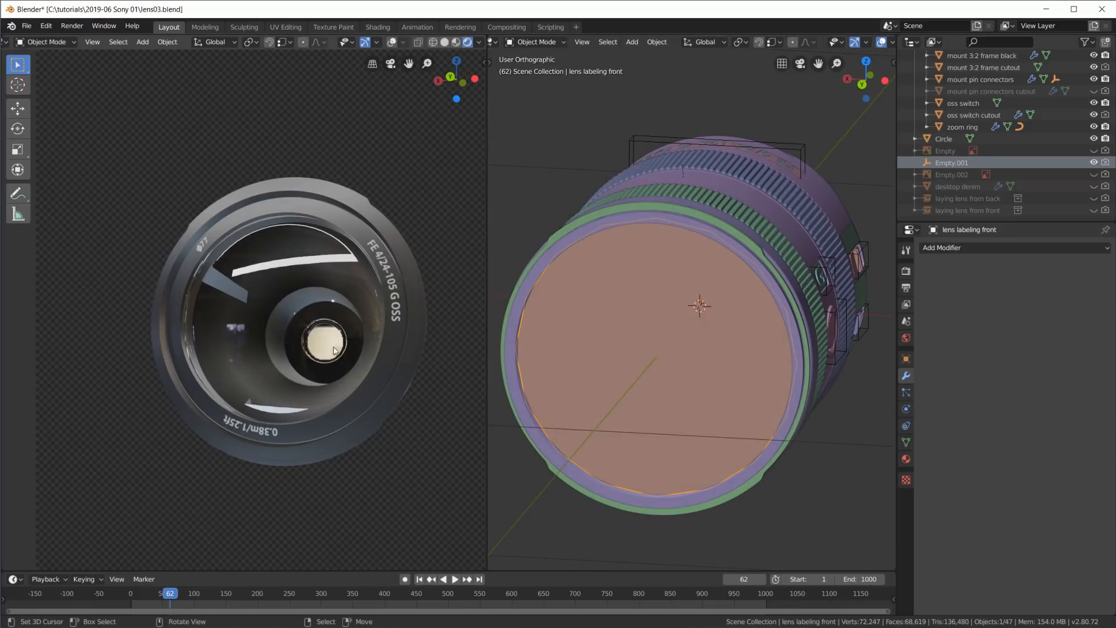
{"action": "scroll", "coordinate": [409, 221], "scroll_direction": "up", "scroll_amount": 2}
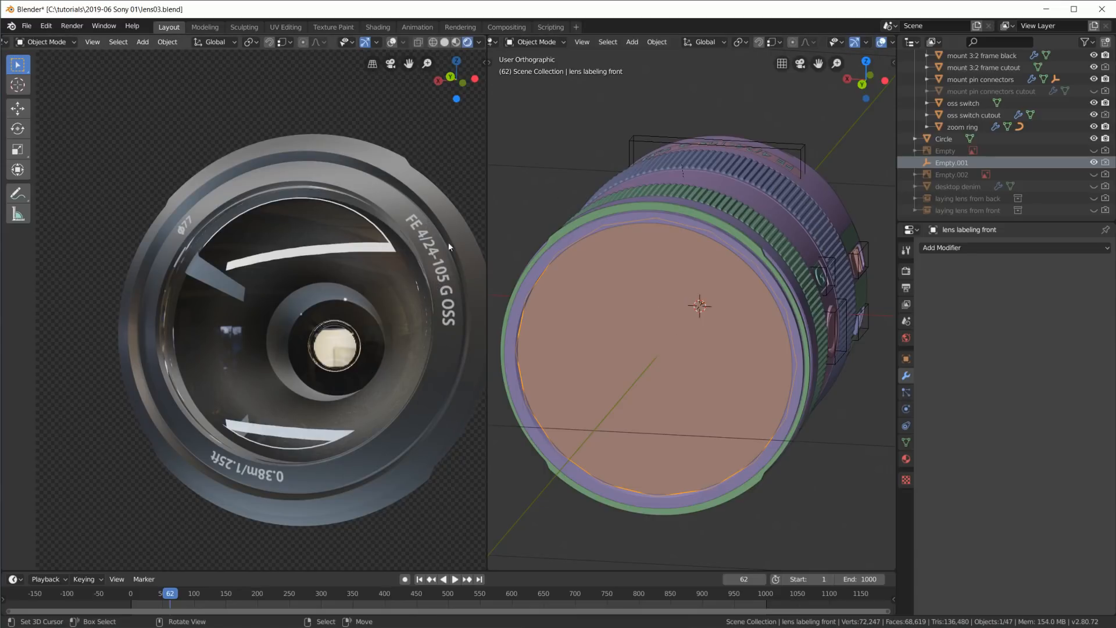
{"action": "middle_click_drag", "start_coordinate": [735, 312], "coordinate": [709, 316]}
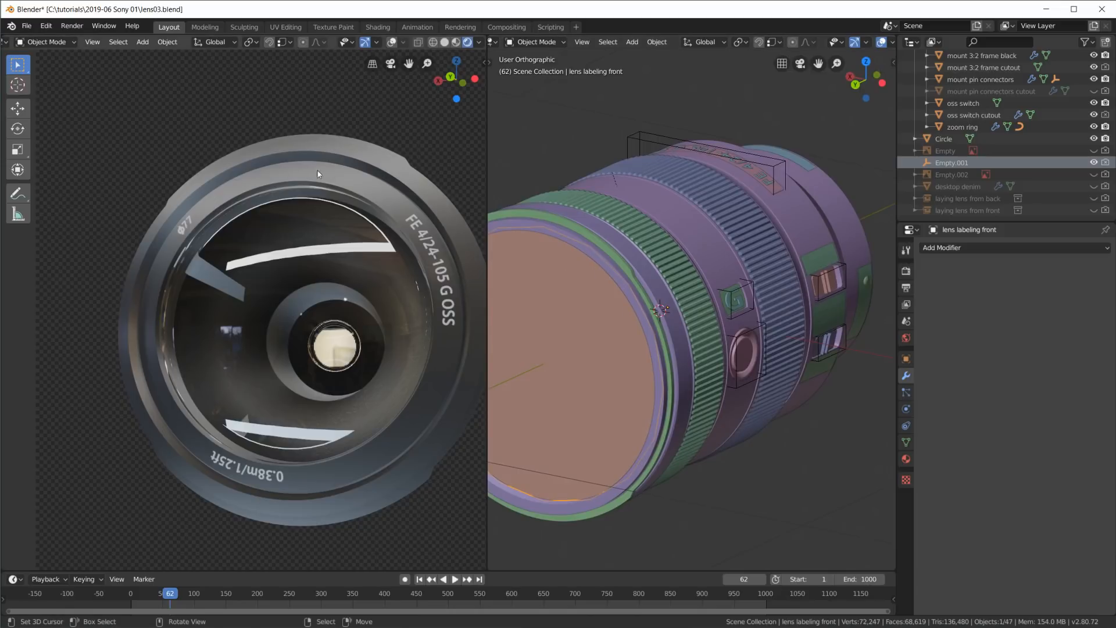
Bring the FE 4/24-105 G OSS label close up in both viewports and select the lens info cutout object.
{"action": "scroll", "coordinate": [385, 281], "scroll_direction": "down", "scroll_amount": 5}
{"action": "middle_click_drag", "start_coordinate": [385, 281], "coordinate": [215, 349]}
{"action": "scroll", "coordinate": [225, 343], "scroll_direction": "up", "scroll_amount": 4}
{"action": "scroll", "coordinate": [226, 343], "scroll_direction": "up", "scroll_amount": 3}
{"action": "middle_click_drag", "start_coordinate": [314, 506], "coordinate": [325, 486]}
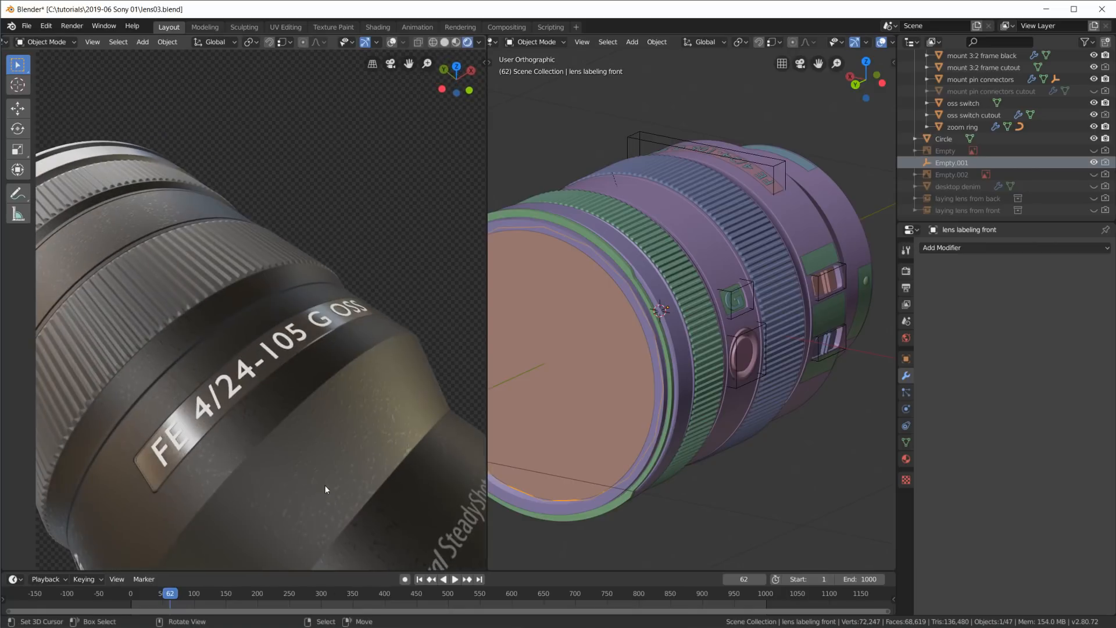
{"action": "left_click", "coordinate": [207, 416]}
{"action": "middle_click_drag", "start_coordinate": [746, 235], "coordinate": [707, 353]}
{"action": "scroll", "coordinate": [707, 353], "scroll_direction": "up", "scroll_amount": 2}
{"action": "middle_click_drag", "start_coordinate": [731, 260], "coordinate": [743, 318], "text": "shift"}
{"action": "scroll", "coordinate": [730, 410], "scroll_direction": "up", "scroll_amount": 1}
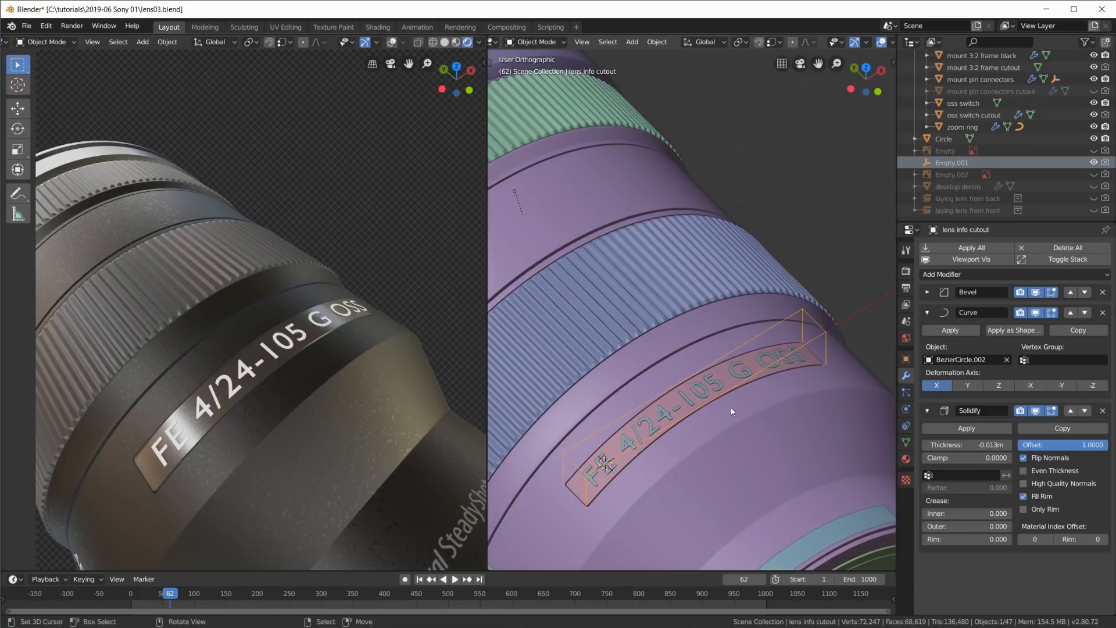
Toggle Edit Mode on the lens info cutout to show its flat, subdivided base plane before the Curve modifier bends it.
{"action": "key", "text": "Tab"}
{"action": "scroll", "coordinate": [719, 410], "scroll_direction": "down", "scroll_amount": 4}
{"action": "middle_click_drag", "start_coordinate": [624, 203], "coordinate": [624, 333], "text": "shift"}
{"action": "scroll", "coordinate": [686, 305], "scroll_direction": "up", "scroll_amount": 6}
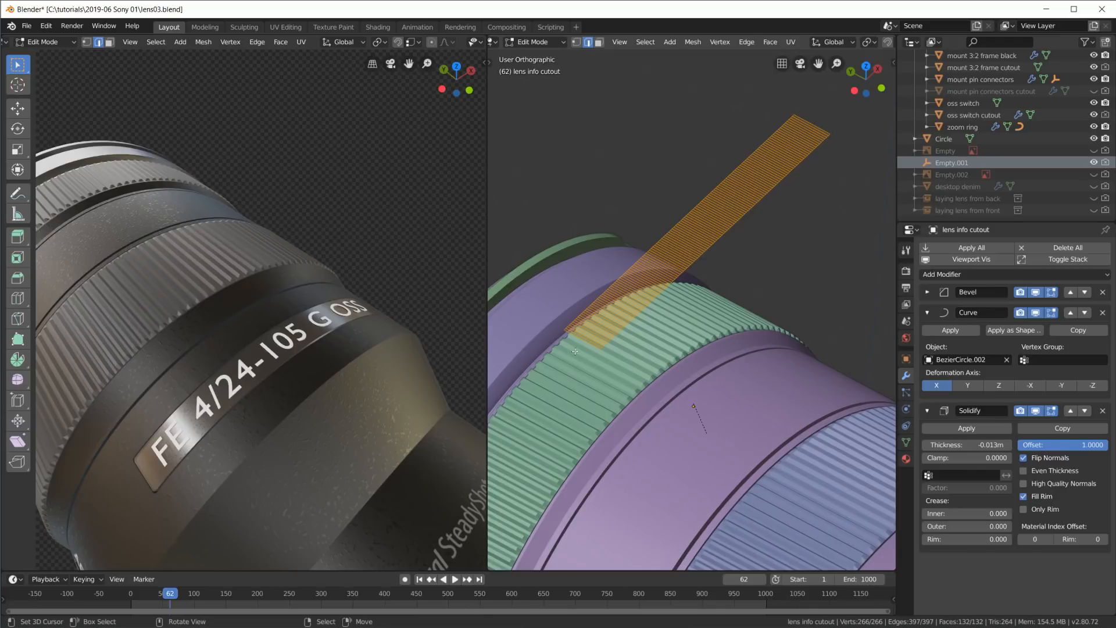
{"action": "left_click", "coordinate": [559, 333]}
{"action": "key", "text": "Tab"}
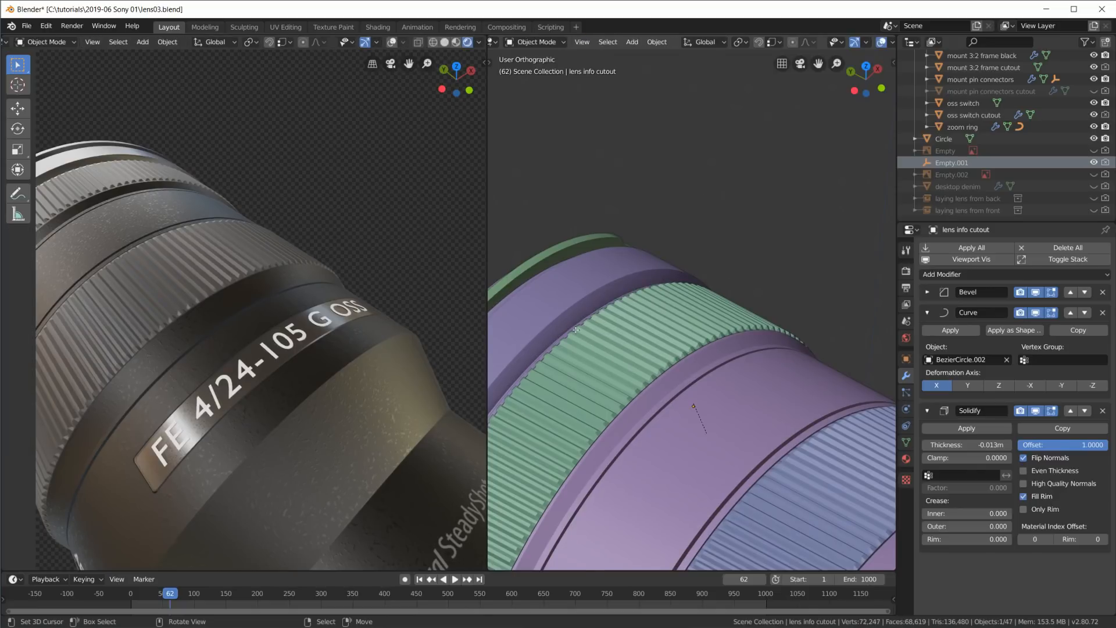
Select the four corner vertices of the cutout's base plane and check their mean bevel weight.
{"action": "key", "text": "Tab"}
{"action": "key", "text": "1"}
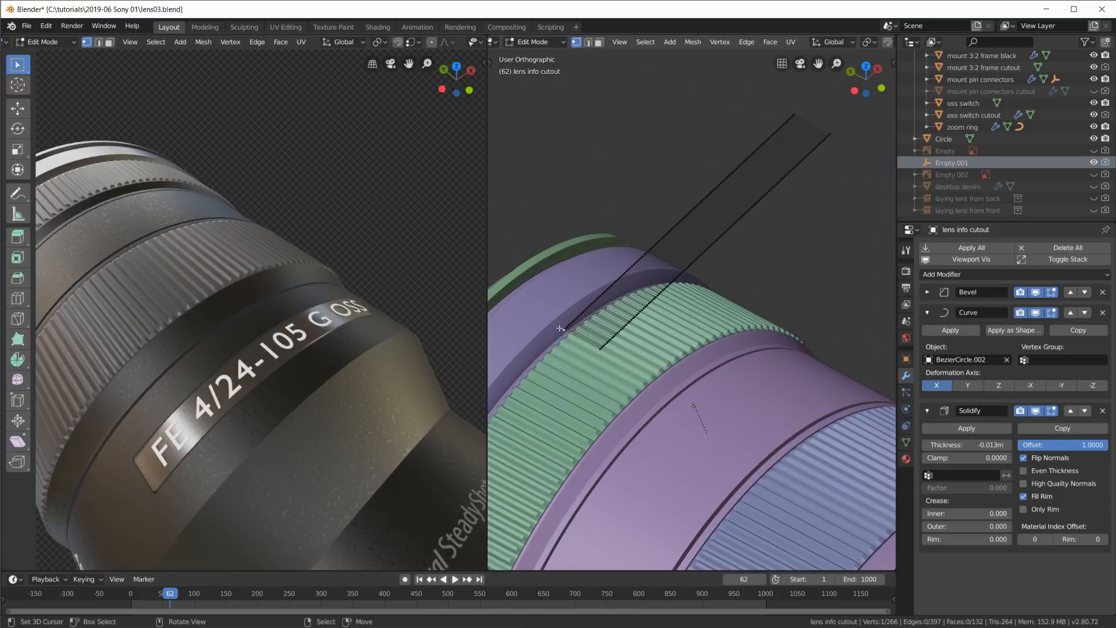
{"action": "left_click", "coordinate": [797, 107], "text": "shift"}
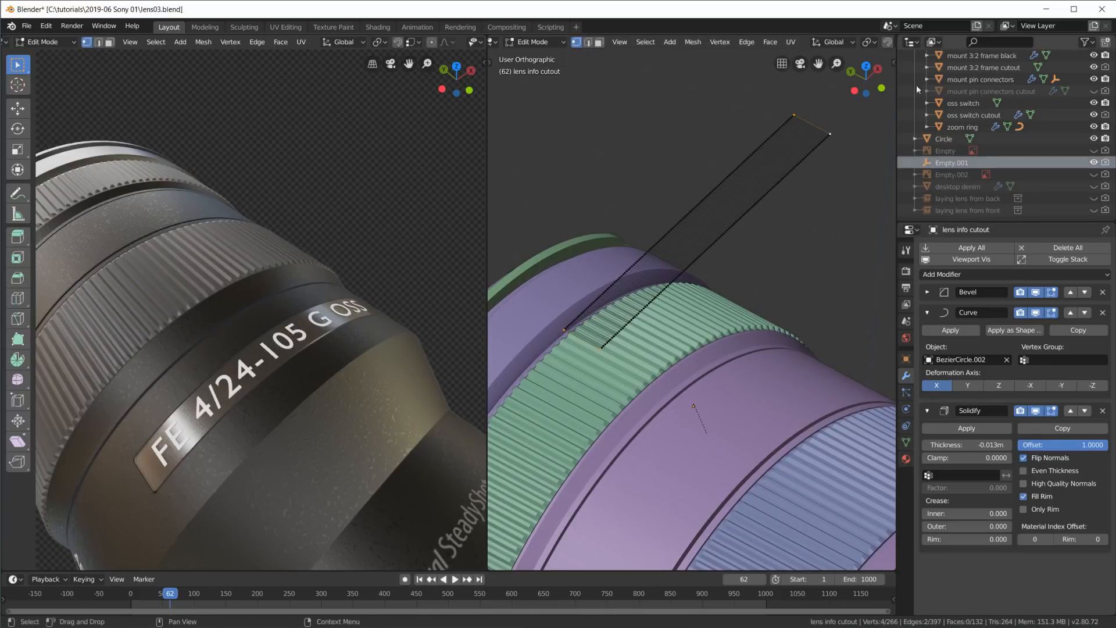
{"action": "key", "text": "n"}
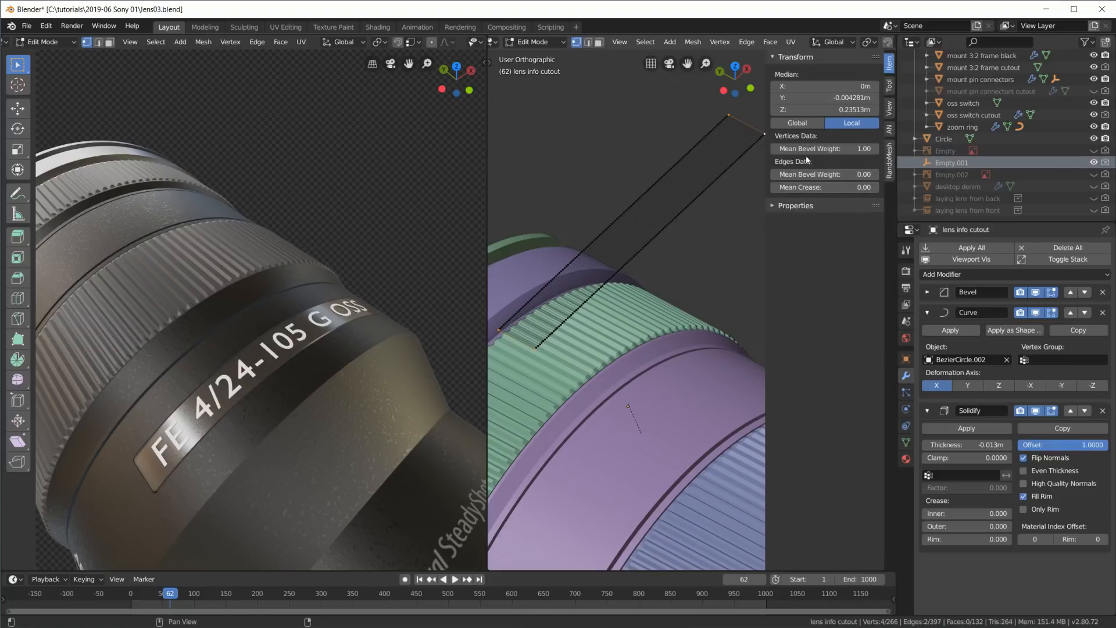
{"action": "key", "text": "n"}
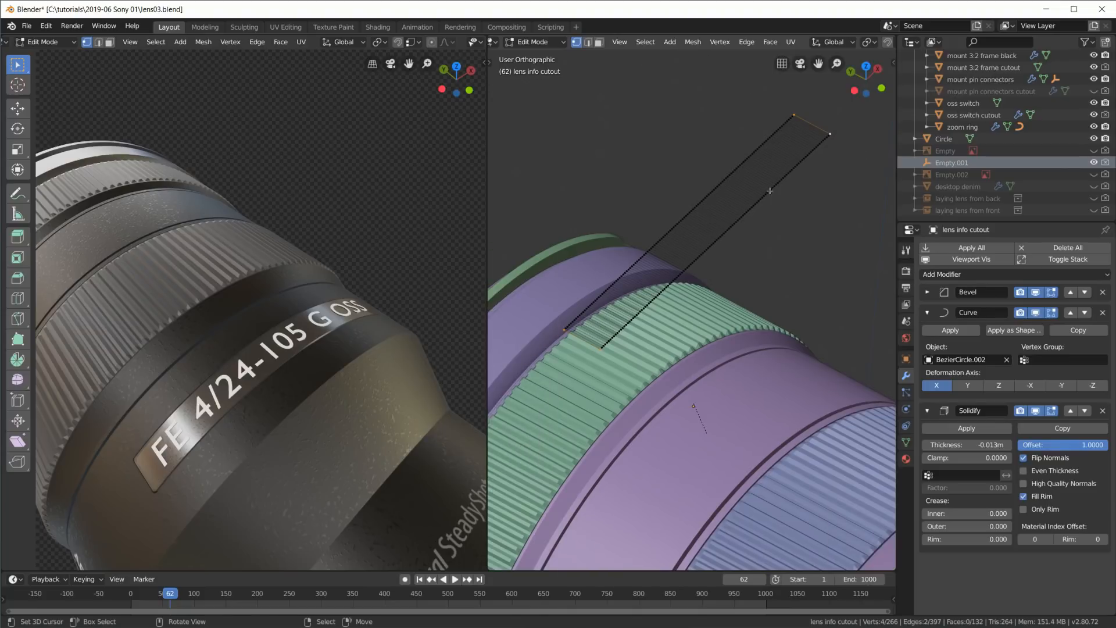
Leave Edit Mode and review the cutout's weight-limited, vertex-only Bevel modifier settings against its rounded corners.
{"action": "key", "text": "Tab"}
{"action": "middle_click_drag", "start_coordinate": [769, 410], "coordinate": [705, 317], "text": "shift"}
{"action": "scroll", "coordinate": [633, 423], "scroll_direction": "up", "scroll_amount": 2}
{"action": "middle_click_drag", "start_coordinate": [632, 424], "coordinate": [737, 239], "text": "shift"}
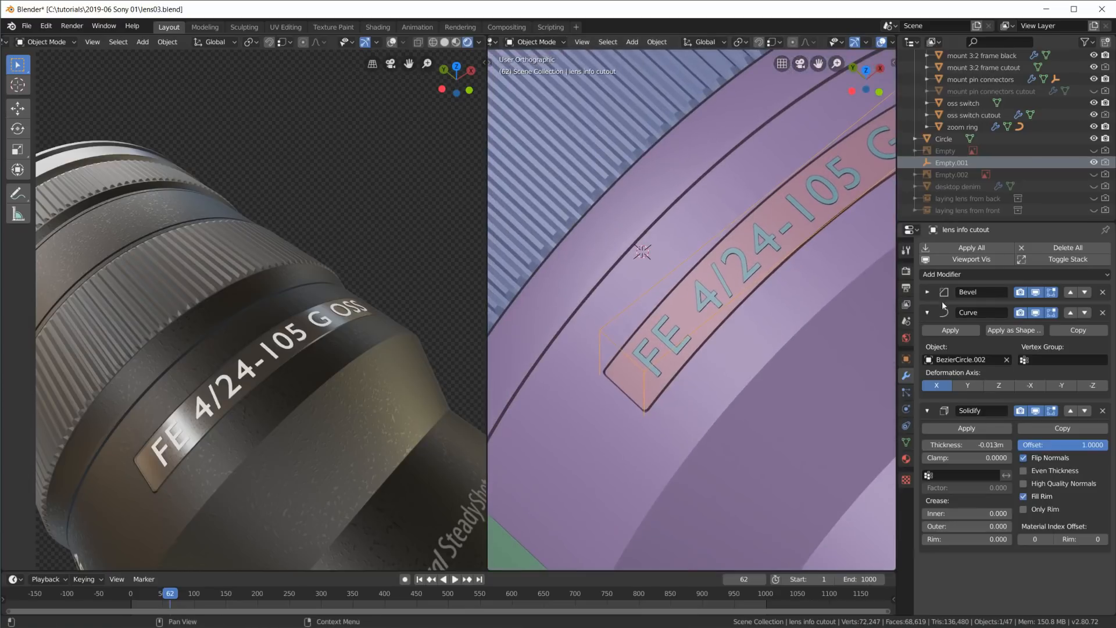
{"action": "left_click", "coordinate": [927, 291]}
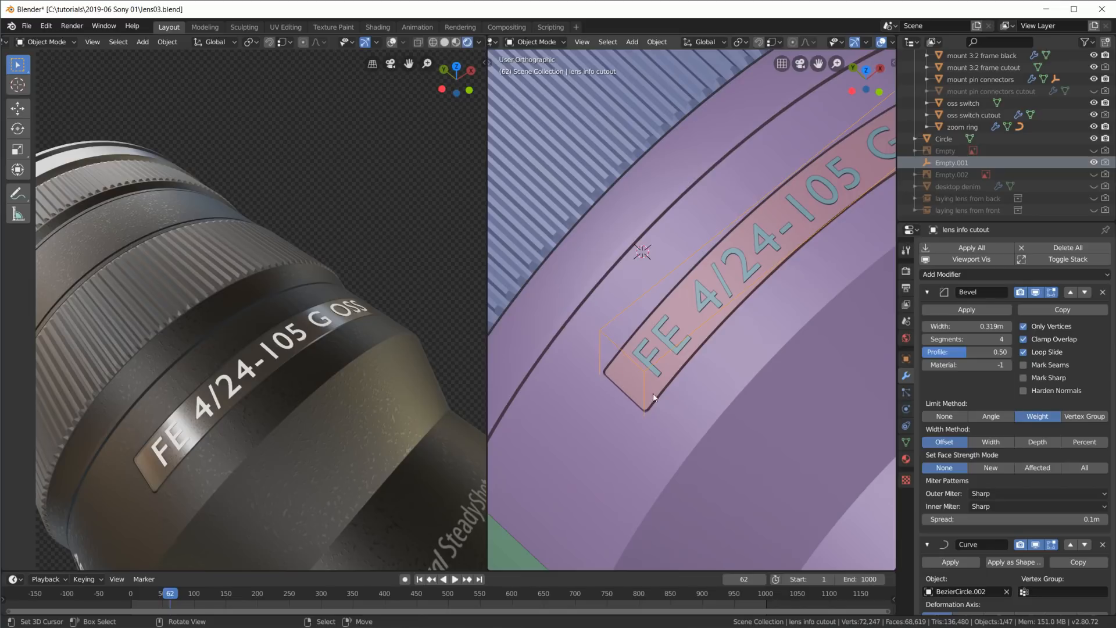
{"action": "scroll", "coordinate": [772, 366], "scroll_direction": "down", "scroll_amount": 2}
{"action": "middle_click_drag", "start_coordinate": [772, 366], "coordinate": [756, 397], "text": "shift"}
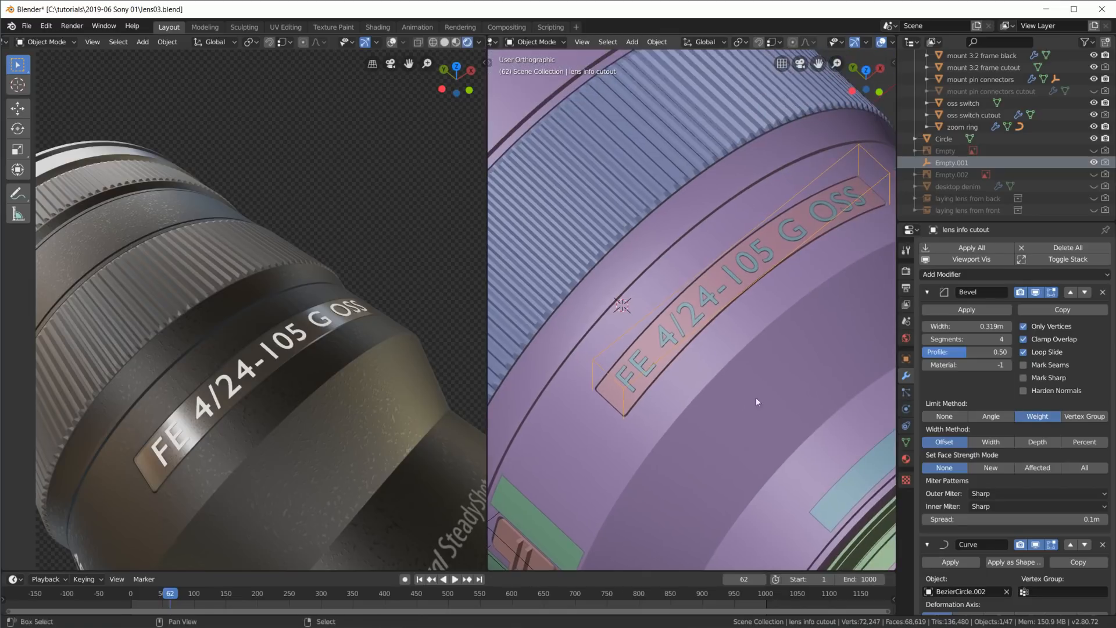
{"action": "left_click", "coordinate": [927, 292]}
Inspect the modifiers of the lens info inlay, and select the lens body to show its Screw and cutout modifiers.
{"action": "middle_click_drag", "start_coordinate": [768, 320], "coordinate": [606, 362]}
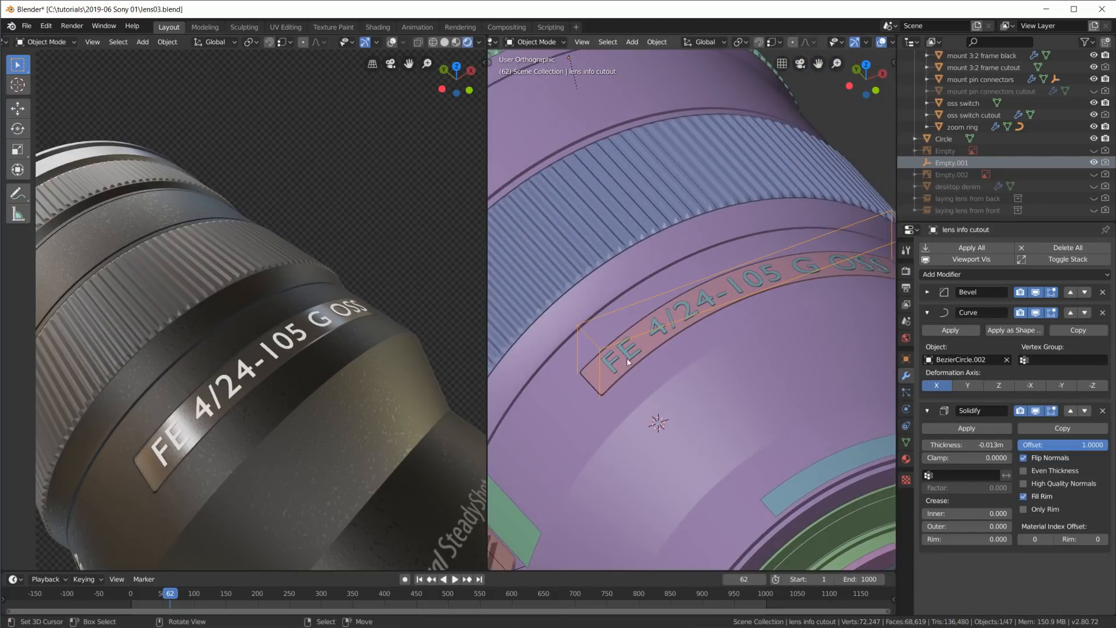
{"action": "scroll", "coordinate": [799, 287], "scroll_direction": "down", "scroll_amount": 3}
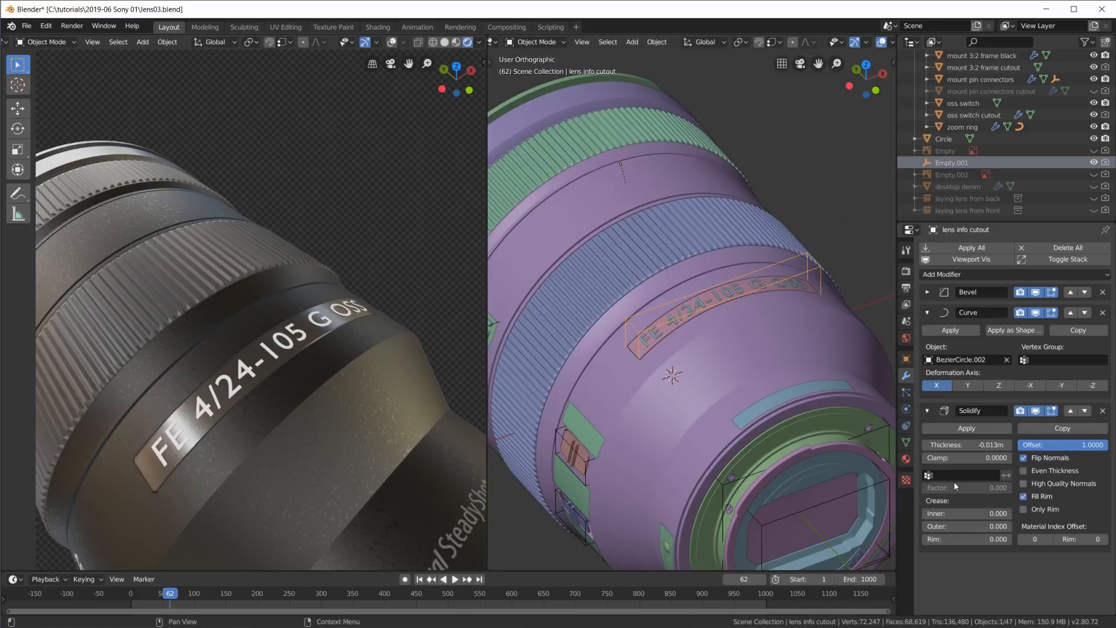
{"action": "scroll", "coordinate": [682, 287], "scroll_direction": "up", "scroll_amount": 4}
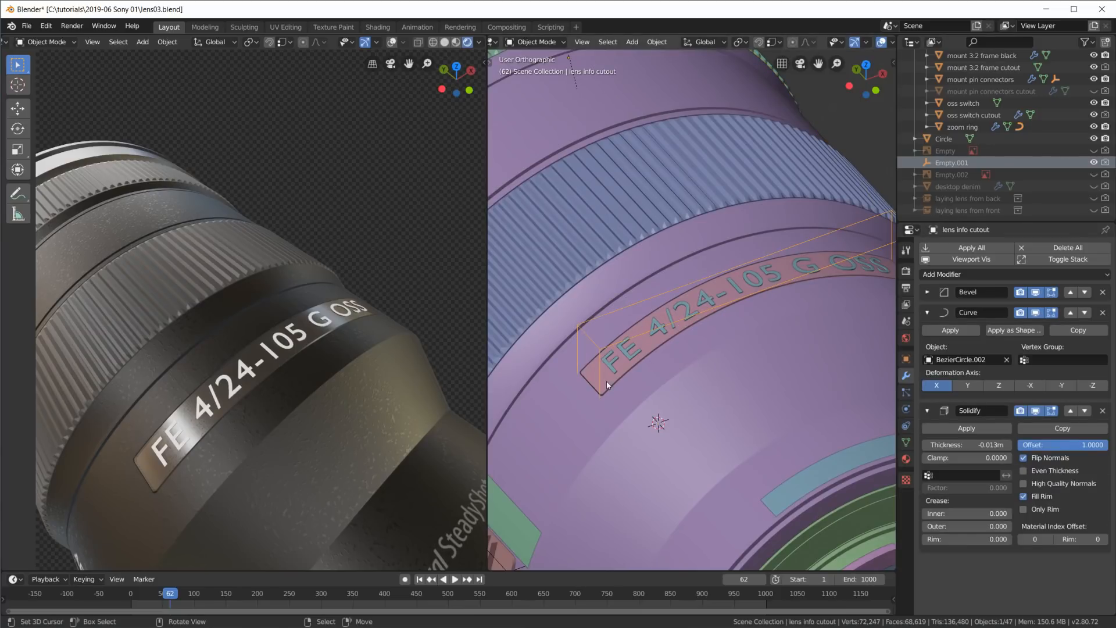
{"action": "left_click", "coordinate": [592, 373]}
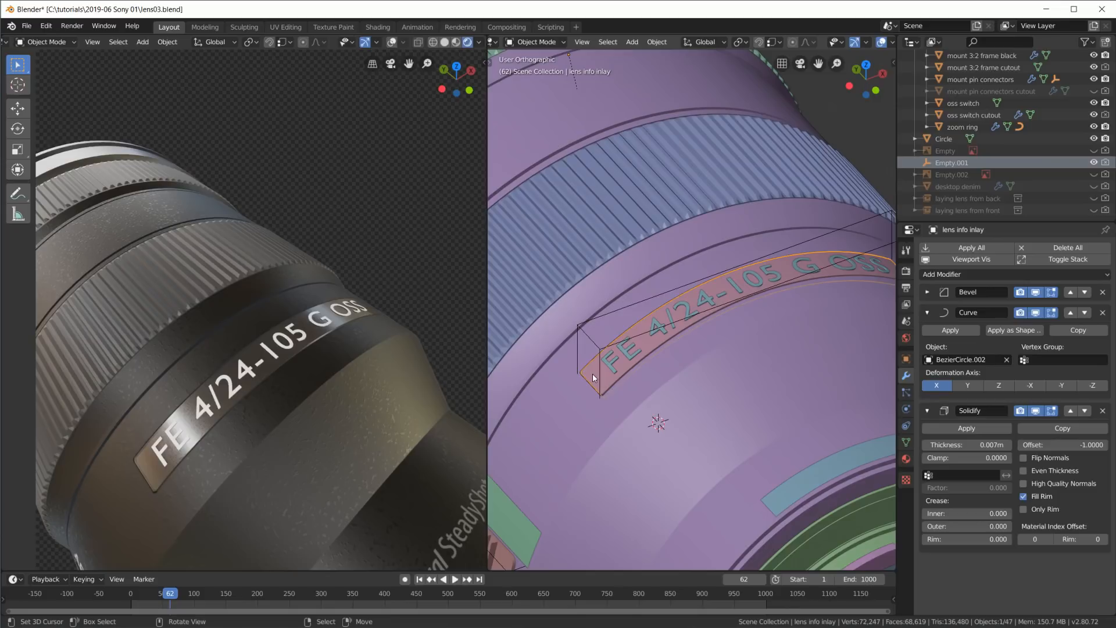
{"action": "right_click", "coordinate": [592, 373]}
{"action": "right_click", "coordinate": [595, 372]}
{"action": "middle_click_drag", "start_coordinate": [584, 371], "coordinate": [670, 393]}
{"action": "left_click", "coordinate": [728, 426]}
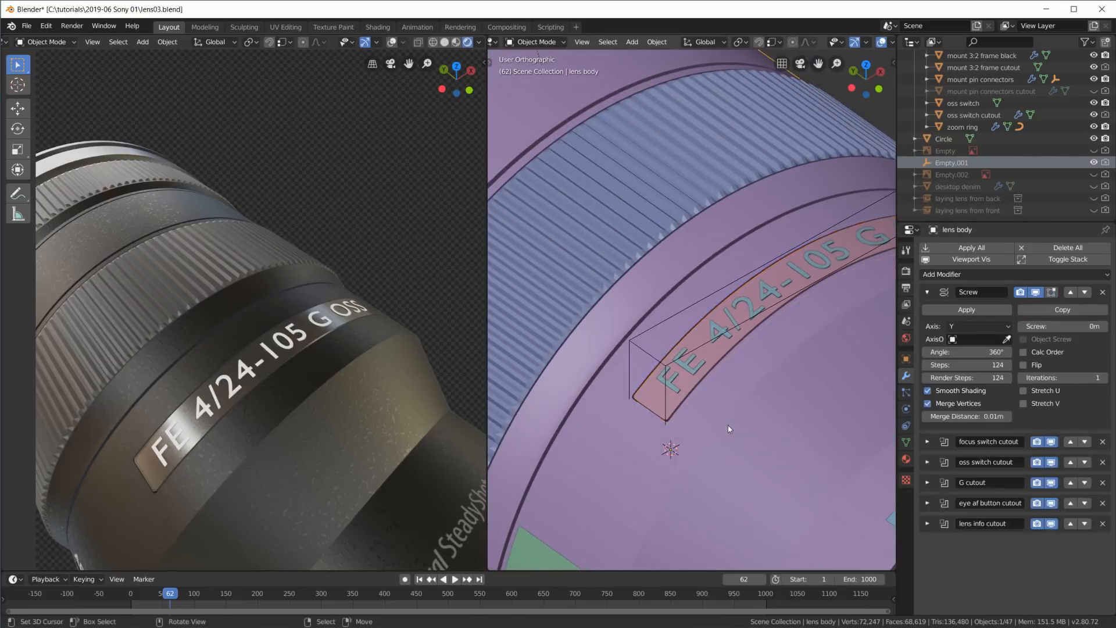
Select the lens info label, show its text data properties, and toggle Edit Mode to compare its straight and curved lettering.
{"action": "left_click", "coordinate": [678, 364]}
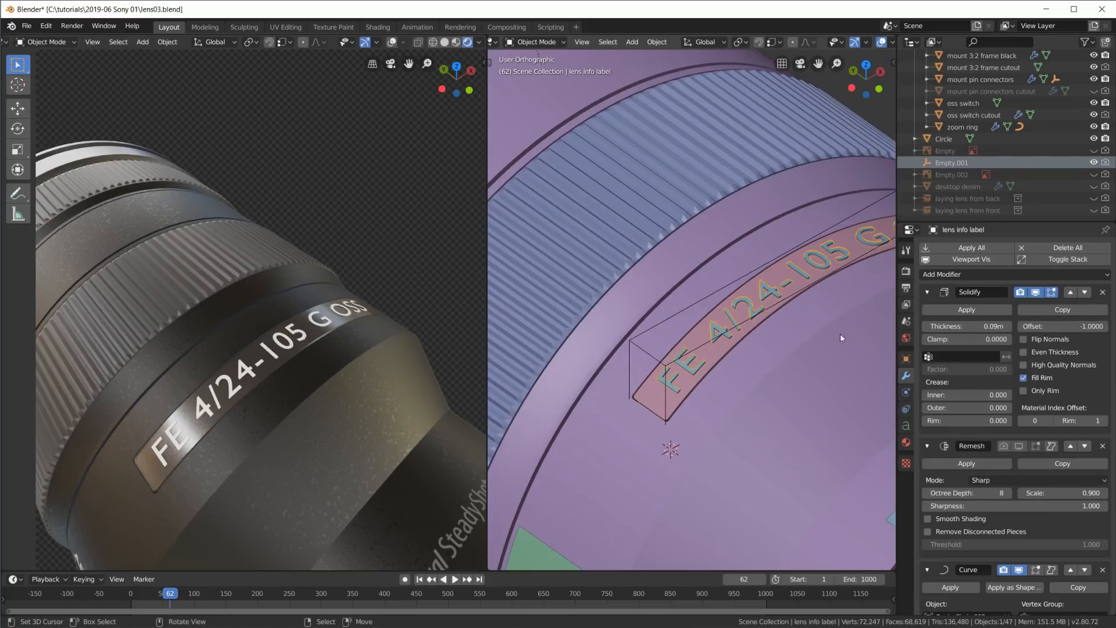
{"action": "left_click", "coordinate": [906, 426]}
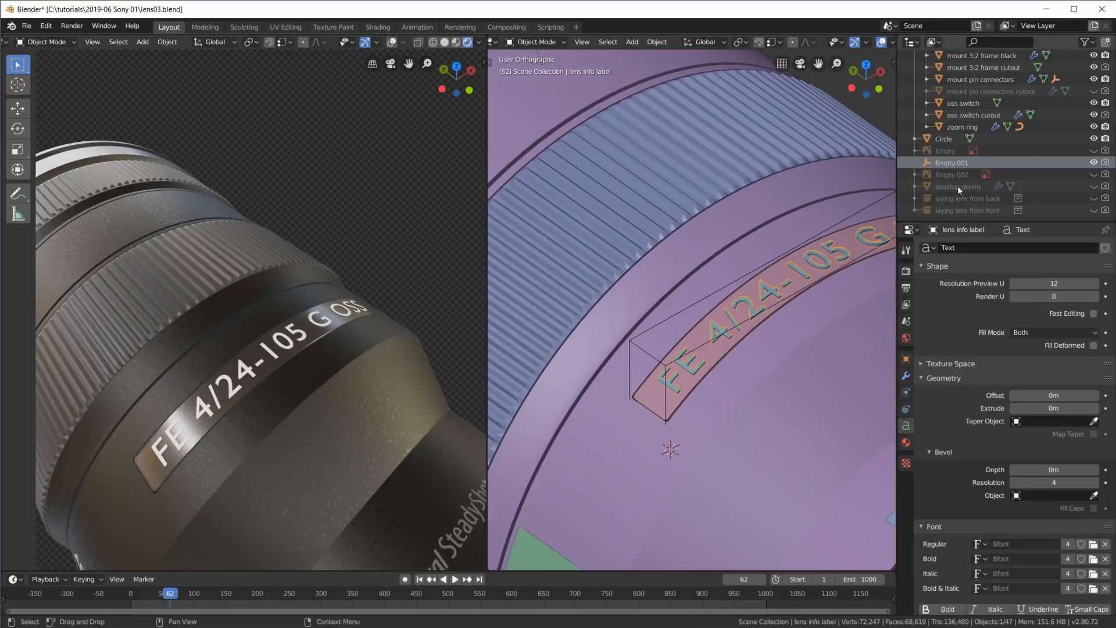
{"action": "middle_click_drag", "start_coordinate": [769, 365], "coordinate": [735, 366]}
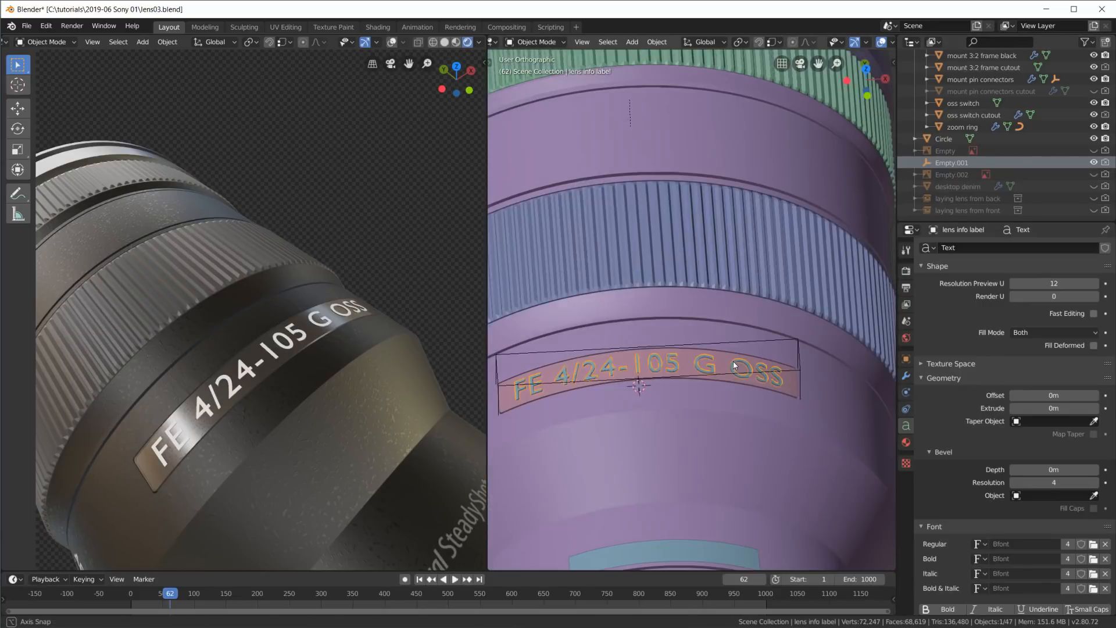
{"action": "key", "text": "Tab"}
{"action": "scroll", "coordinate": [756, 349], "scroll_direction": "down", "scroll_amount": 4}
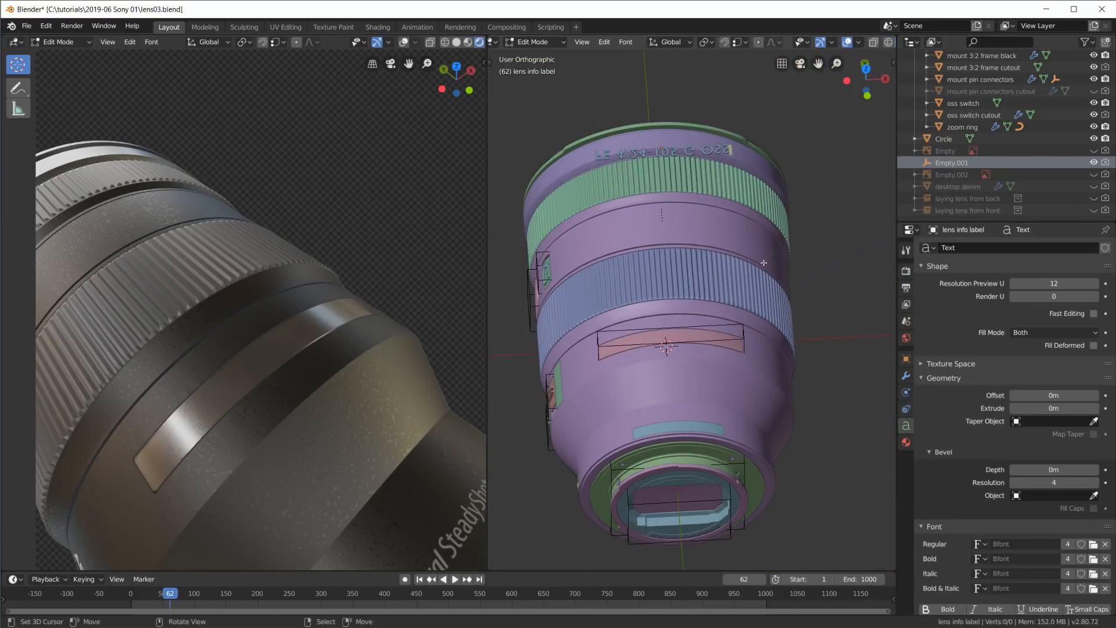
{"action": "key", "text": "Tab"}
{"action": "scroll", "coordinate": [767, 409], "scroll_direction": "up", "scroll_amount": 4}
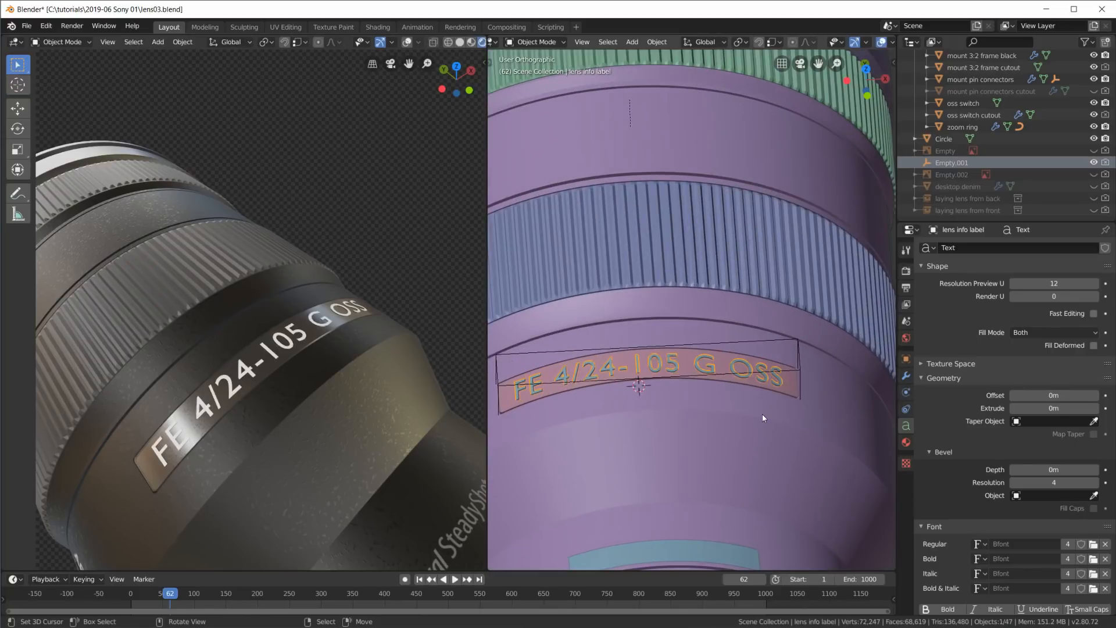
Show the lens info label's modifiers and examine its solidified lettering up close in both the solid and rendered views.
{"action": "middle_click_drag", "start_coordinate": [730, 413], "coordinate": [612, 382]}
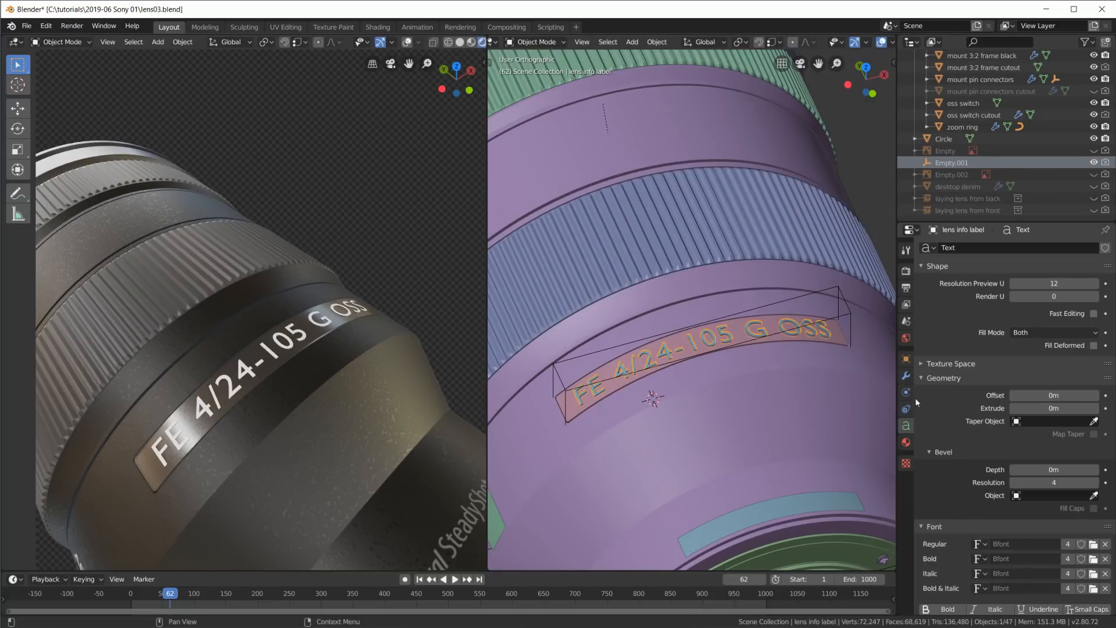
{"action": "left_click", "coordinate": [906, 376]}
{"action": "middle_click_drag", "start_coordinate": [755, 349], "coordinate": [653, 433]}
{"action": "middle_click_drag", "start_coordinate": [730, 390], "coordinate": [750, 394]}
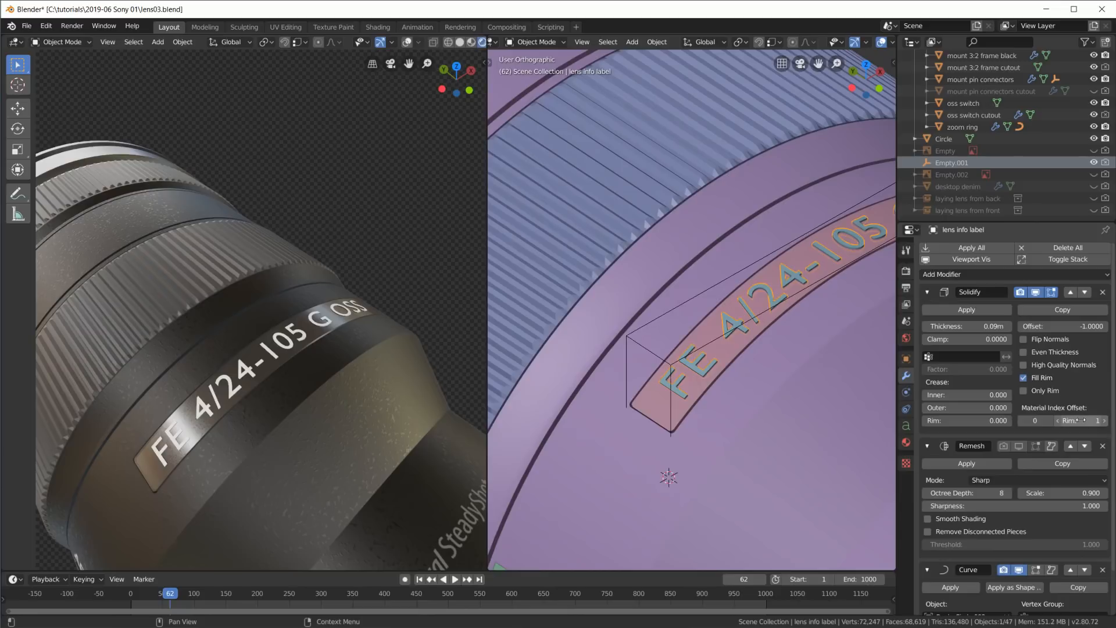
{"action": "scroll", "coordinate": [281, 460], "scroll_direction": "up", "scroll_amount": 5}
{"action": "scroll", "coordinate": [333, 454], "scroll_direction": "down", "scroll_amount": 3}
{"action": "middle_click_drag", "start_coordinate": [334, 452], "coordinate": [345, 425]}
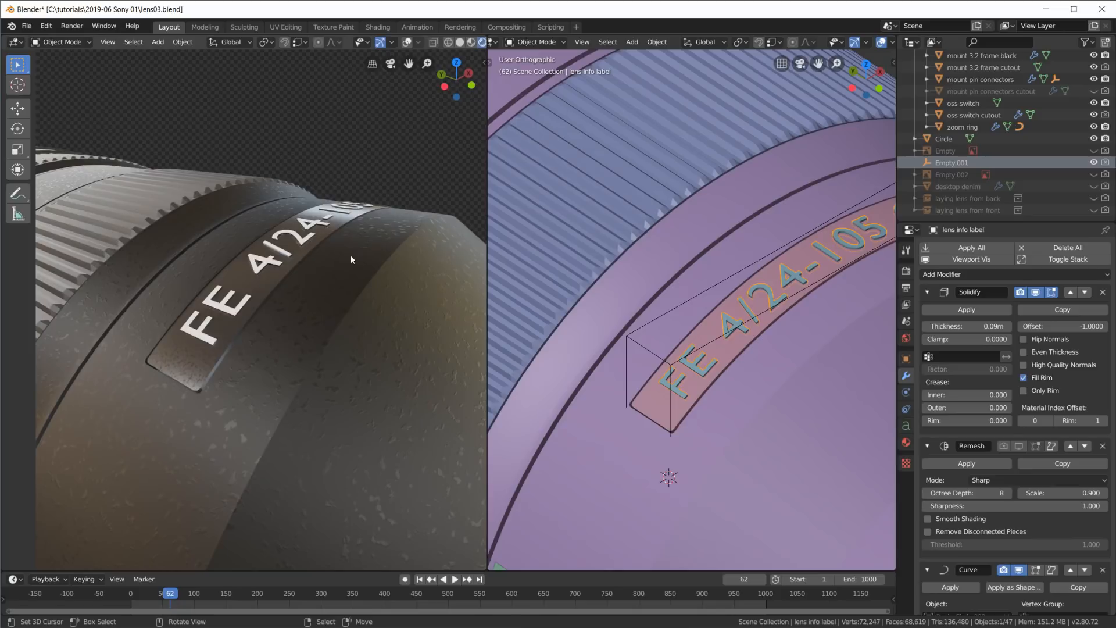
Compare the lens info label's text Extrude option with the thickness setting of its Solidify modifier.
{"action": "left_click", "coordinate": [905, 426]}
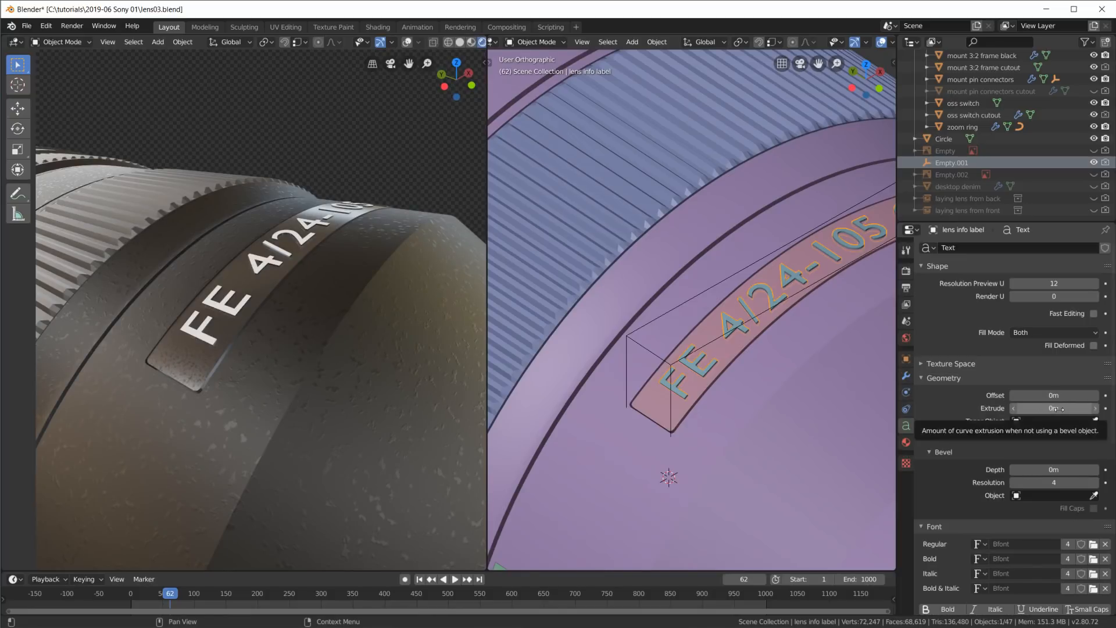
{"action": "left_click", "coordinate": [907, 376]}
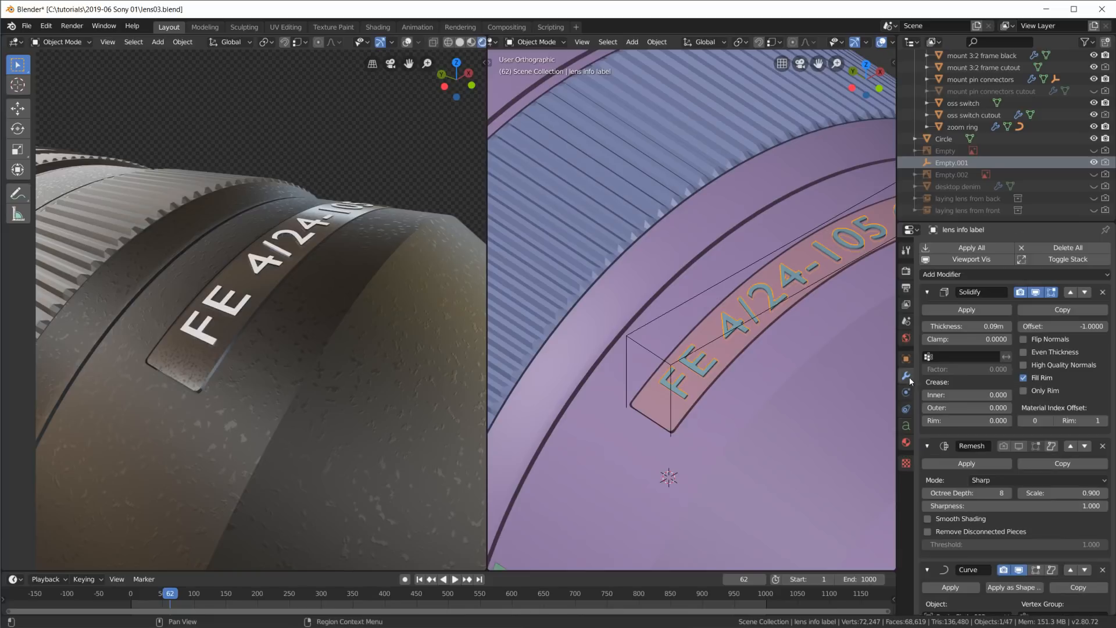
{"action": "left_click", "coordinate": [928, 292]}
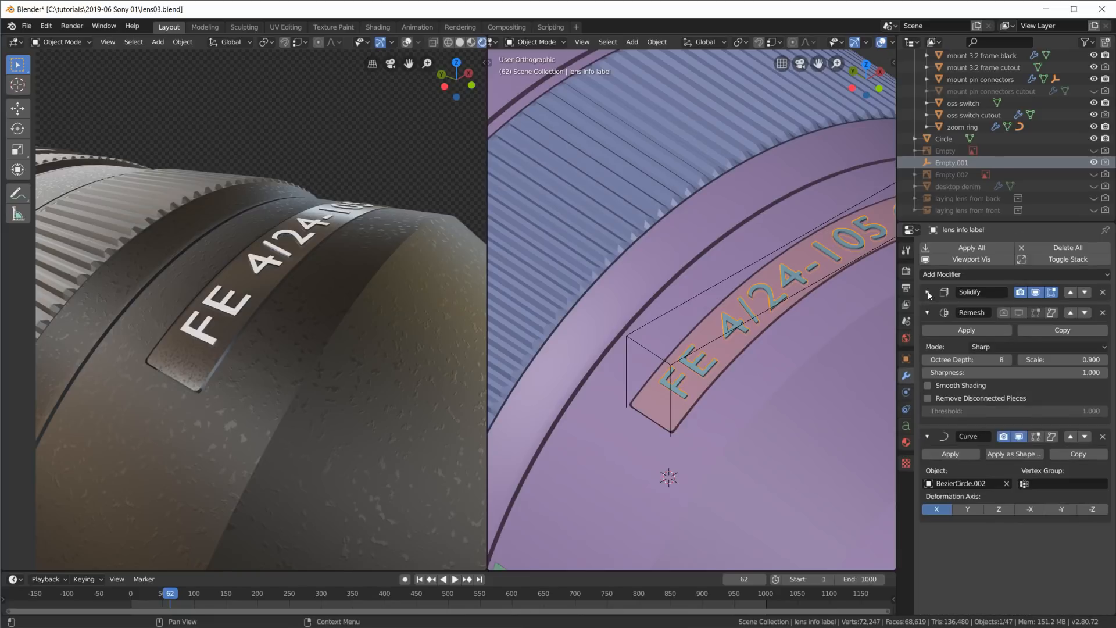
{"action": "left_click", "coordinate": [928, 292]}
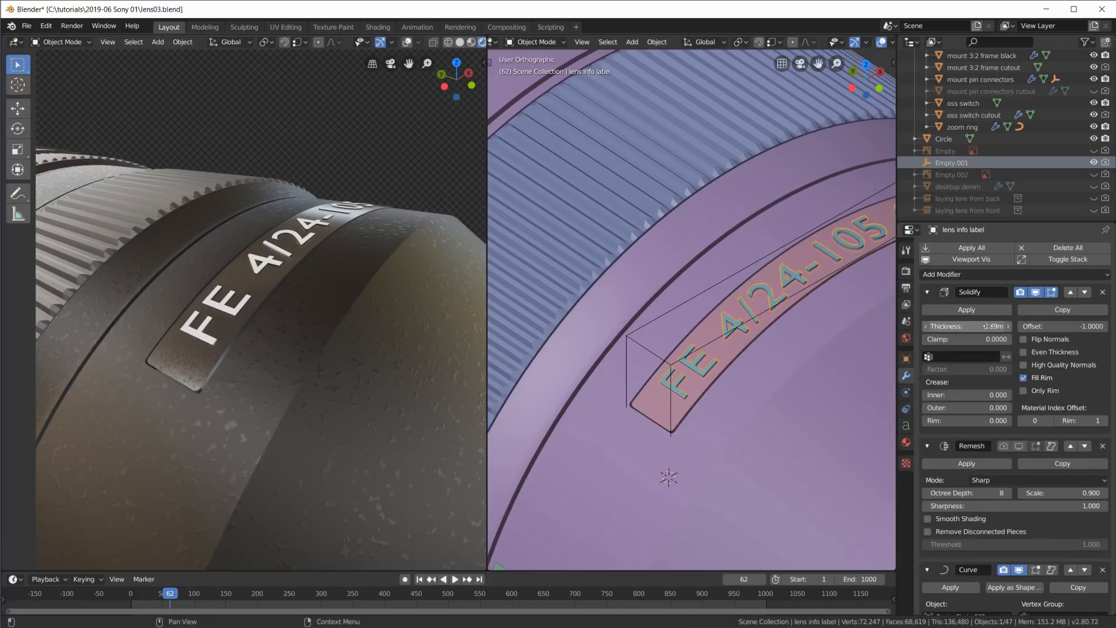
Collapse the Solidify settings, delete the disabled Remesh modifier from the lens info label, and review the lettering with its Curve modifier.
{"action": "left_click", "coordinate": [928, 293]}
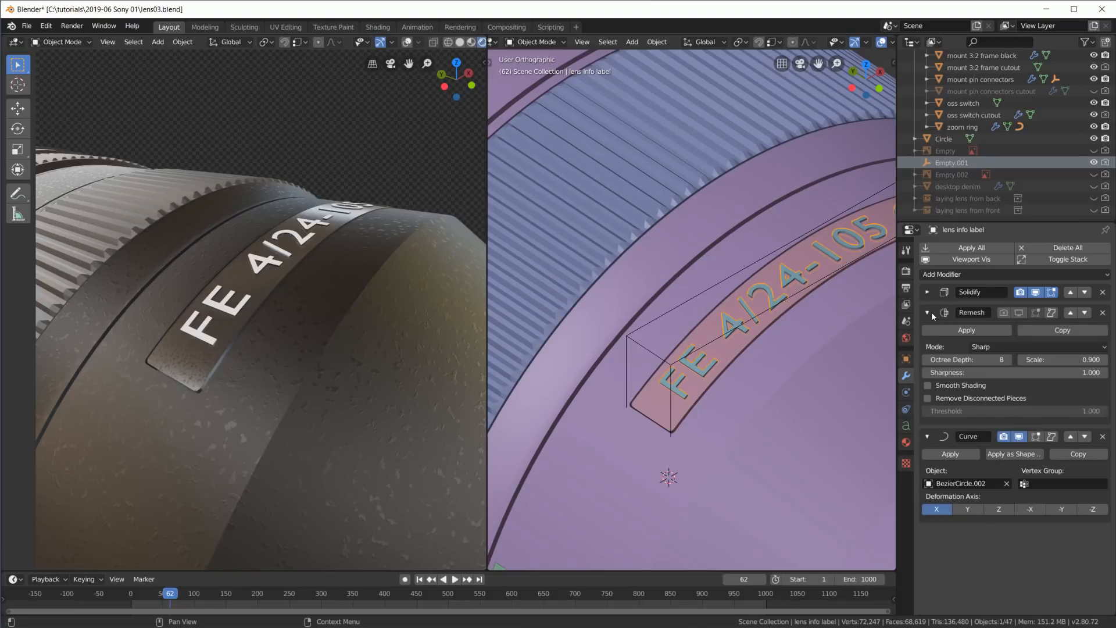
{"action": "left_click", "coordinate": [929, 312]}
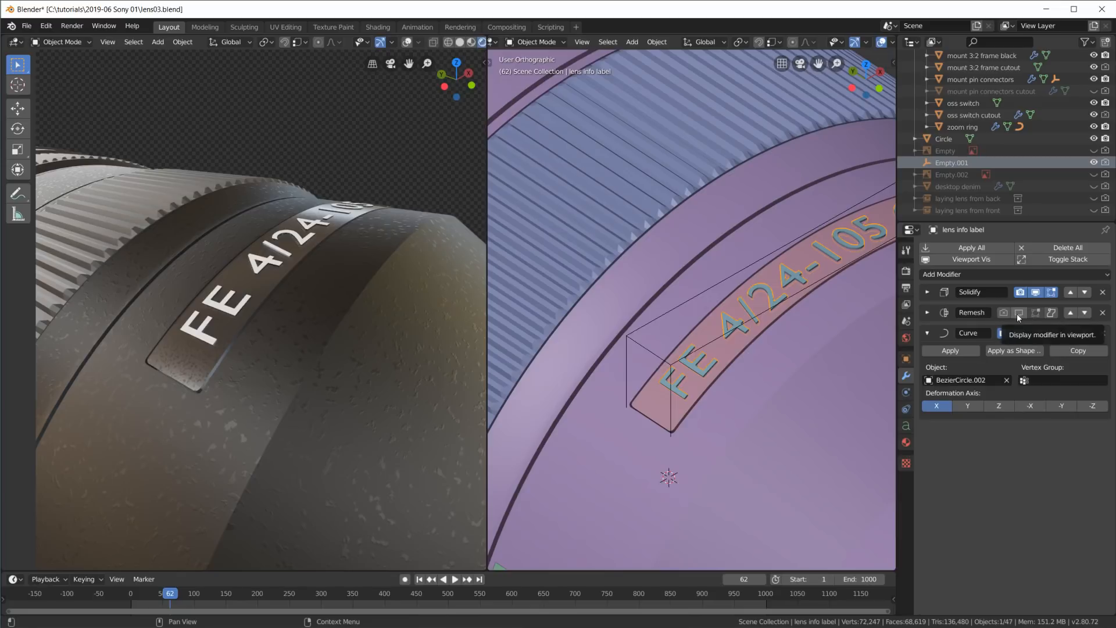
{"action": "left_click", "coordinate": [1103, 312]}
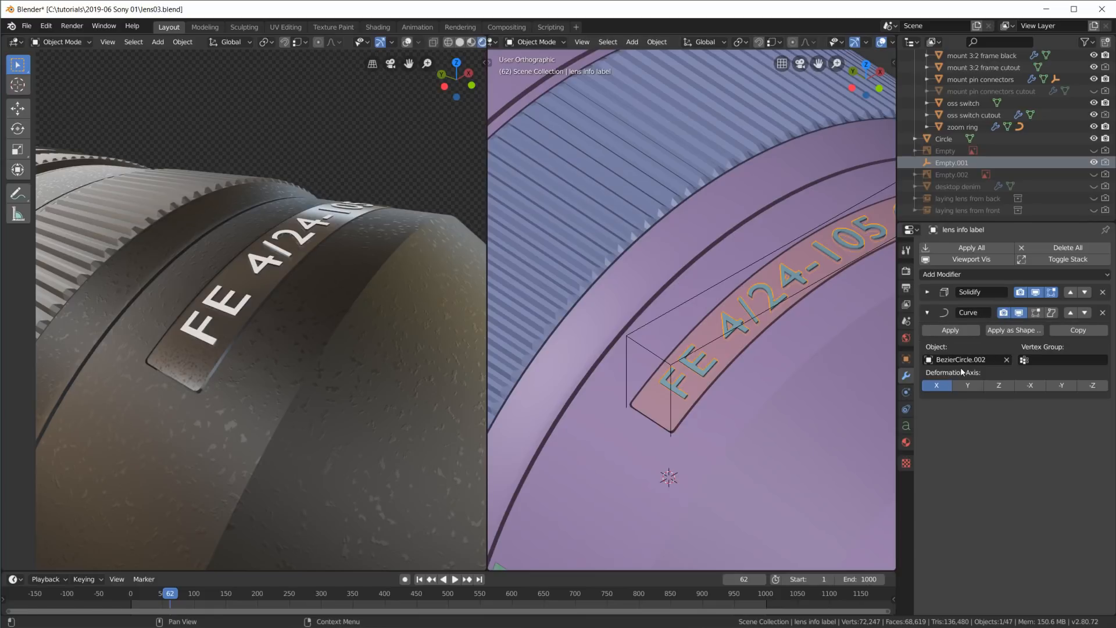
{"action": "scroll", "coordinate": [745, 364], "scroll_direction": "up", "scroll_amount": 1}
{"action": "middle_click_drag", "start_coordinate": [745, 364], "coordinate": [580, 319]}
{"action": "scroll", "coordinate": [709, 317], "scroll_direction": "down", "scroll_amount": 7}
{"action": "middle_click_drag", "start_coordinate": [700, 348], "coordinate": [667, 328]}
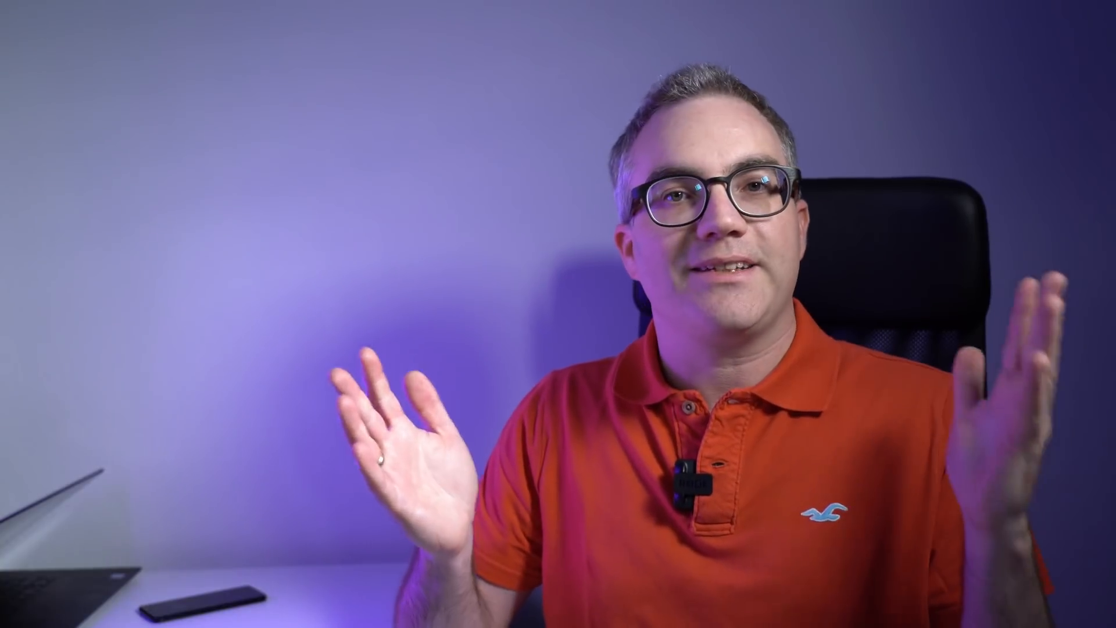